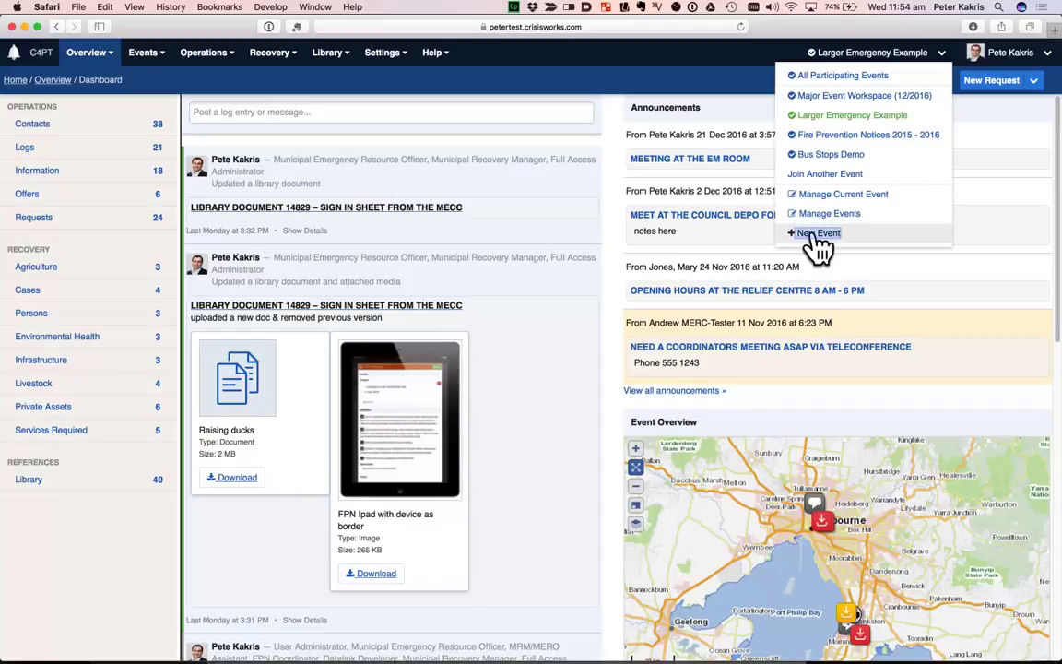
Start a new event titled "Flooded car park" with the title format Title with Date Started.
{"action": "left_click", "coordinate": [812, 234]}
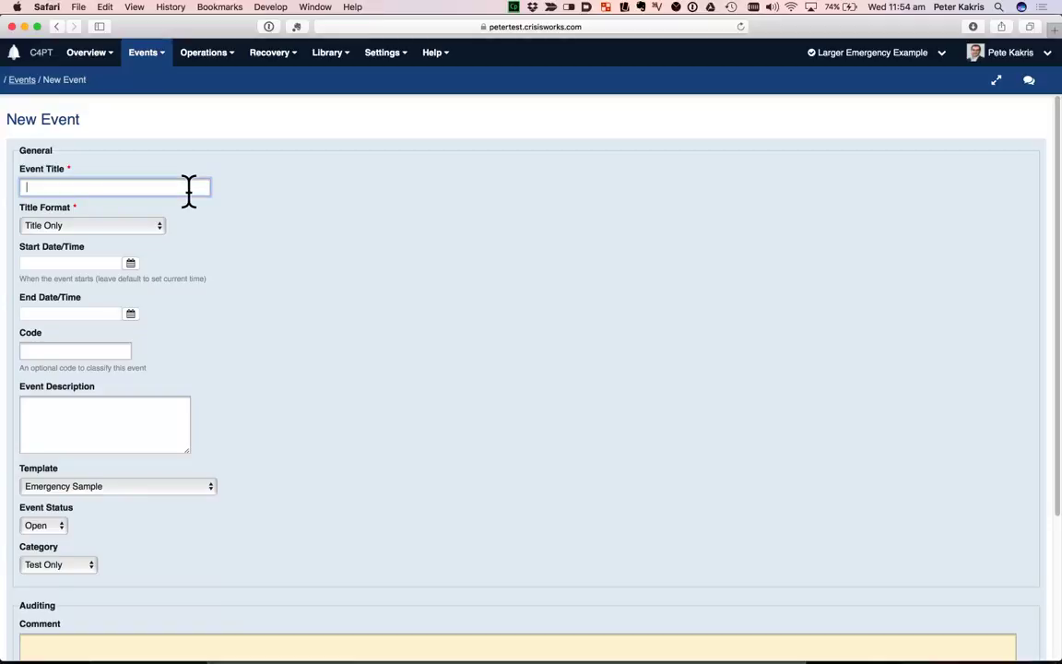
{"action": "type", "text": "Floo"}
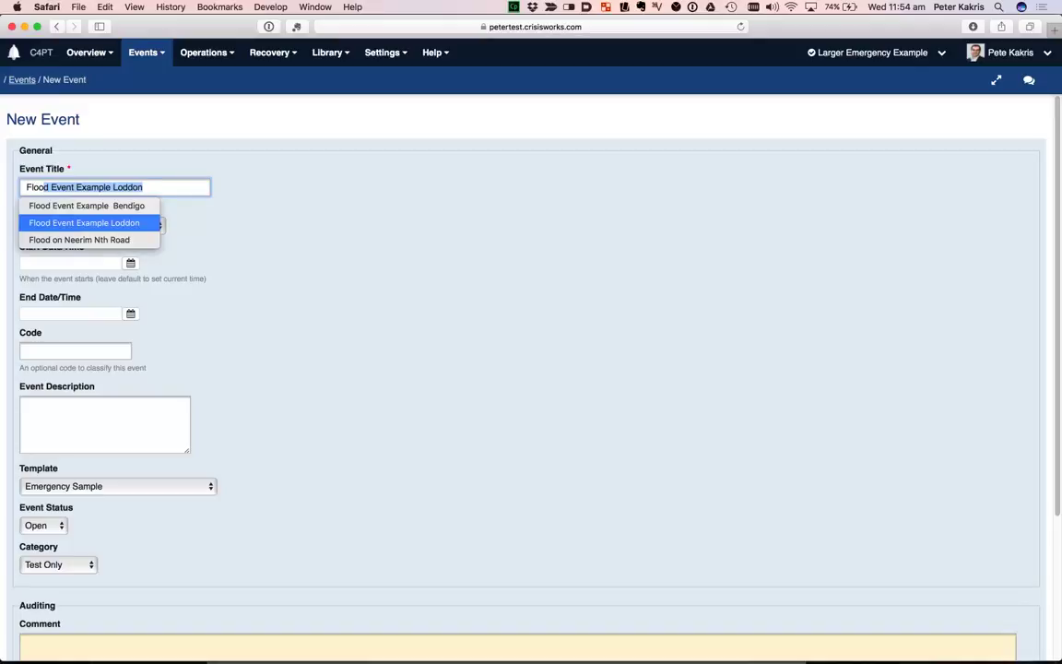
{"action": "type", "text": "ded "}
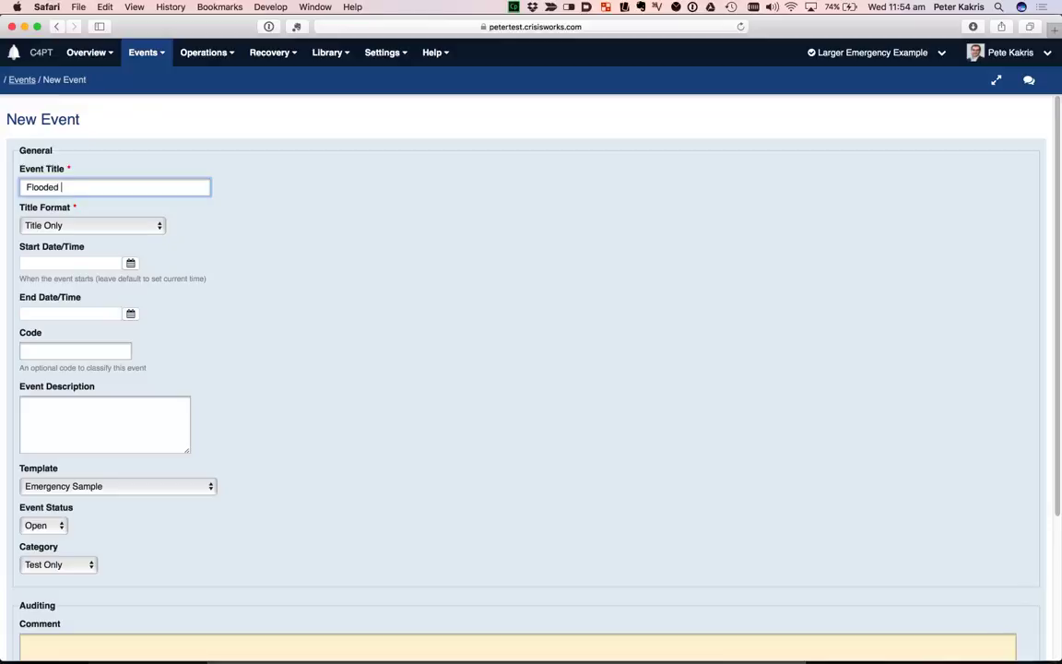
{"action": "type", "text": "car park"}
{"action": "left_click", "coordinate": [159, 225]}
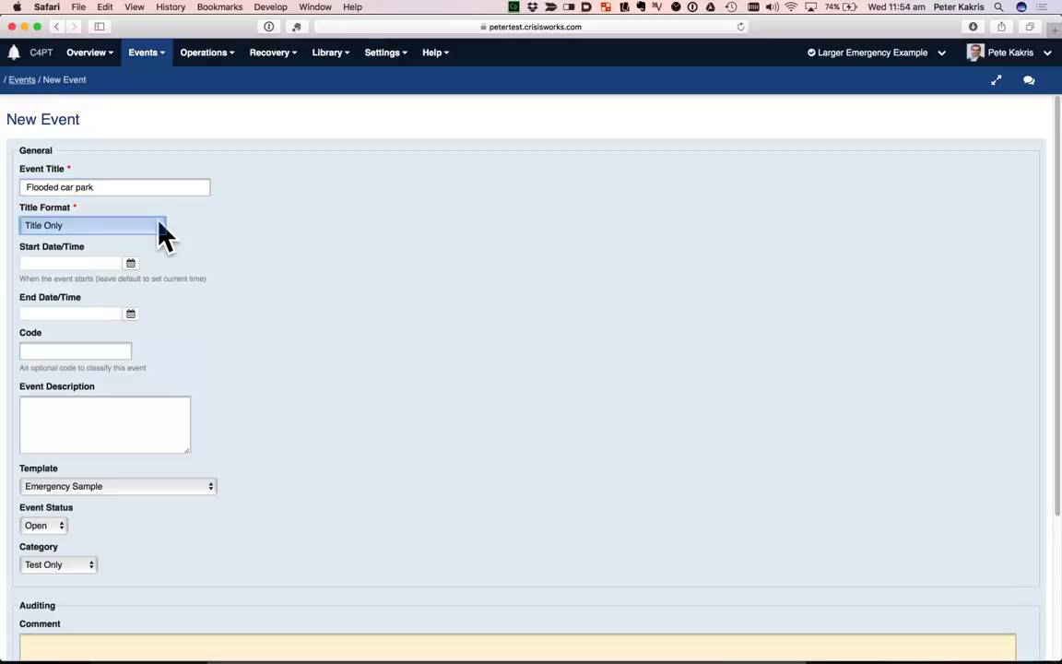
{"action": "left_click", "coordinate": [160, 227]}
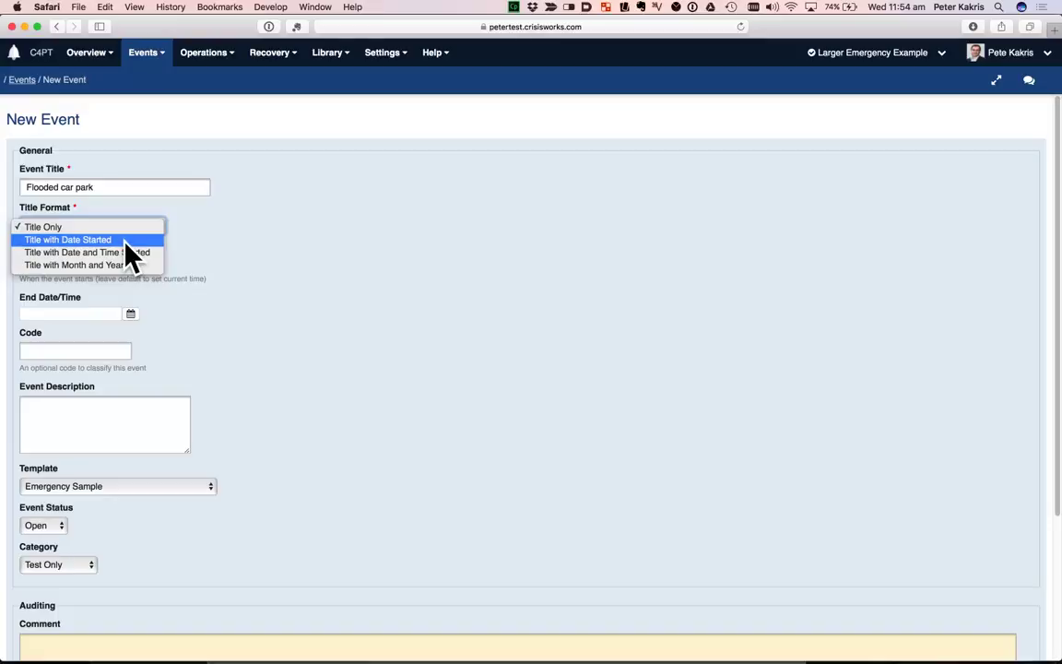
{"action": "left_click", "coordinate": [127, 241]}
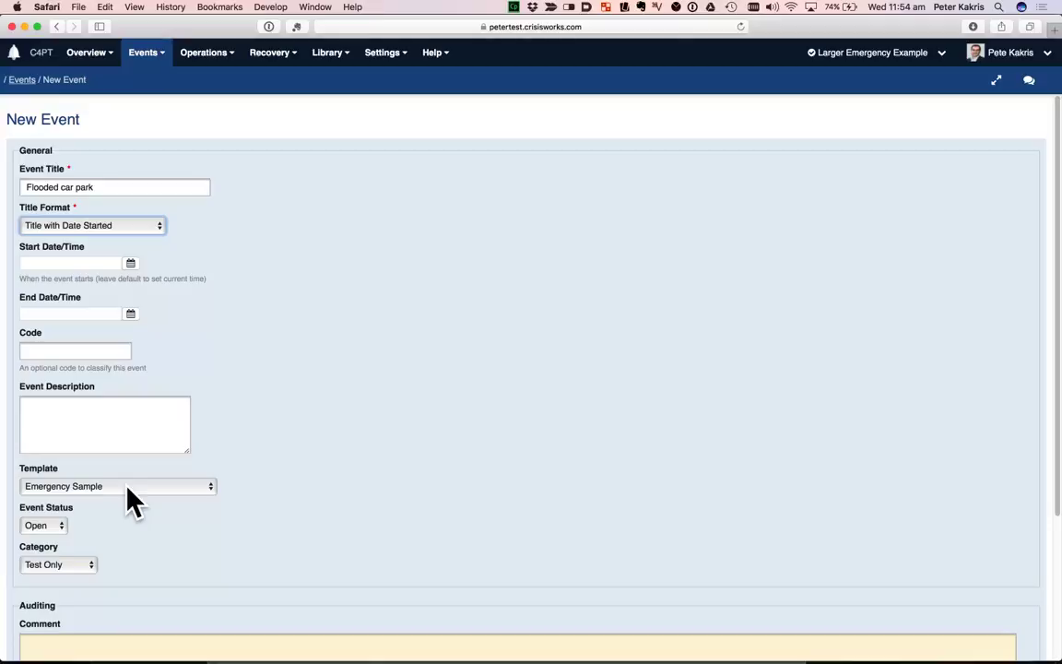
Choose the Emergency Sample template for the event and keep its category as Test Only.
{"action": "left_click", "coordinate": [95, 487]}
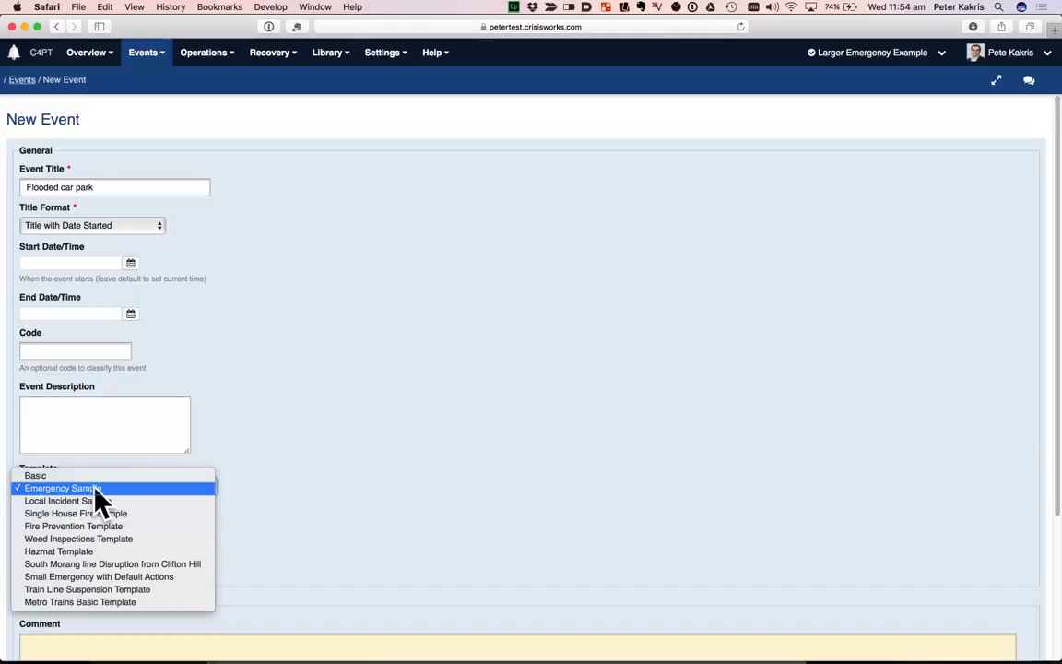
{"action": "left_click", "coordinate": [96, 489]}
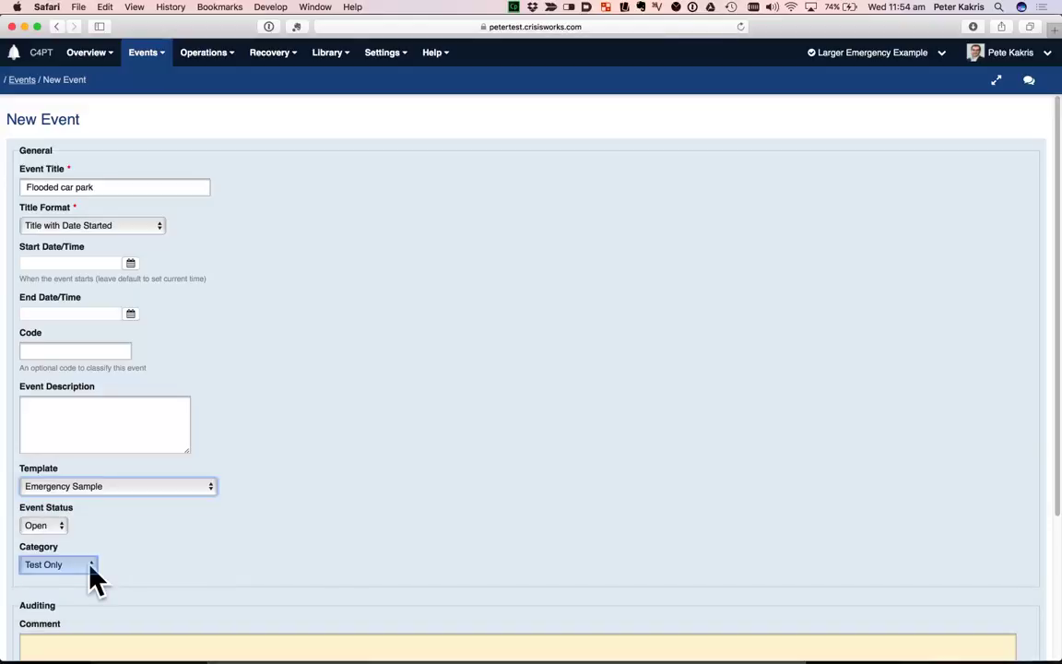
{"action": "left_click", "coordinate": [90, 565]}
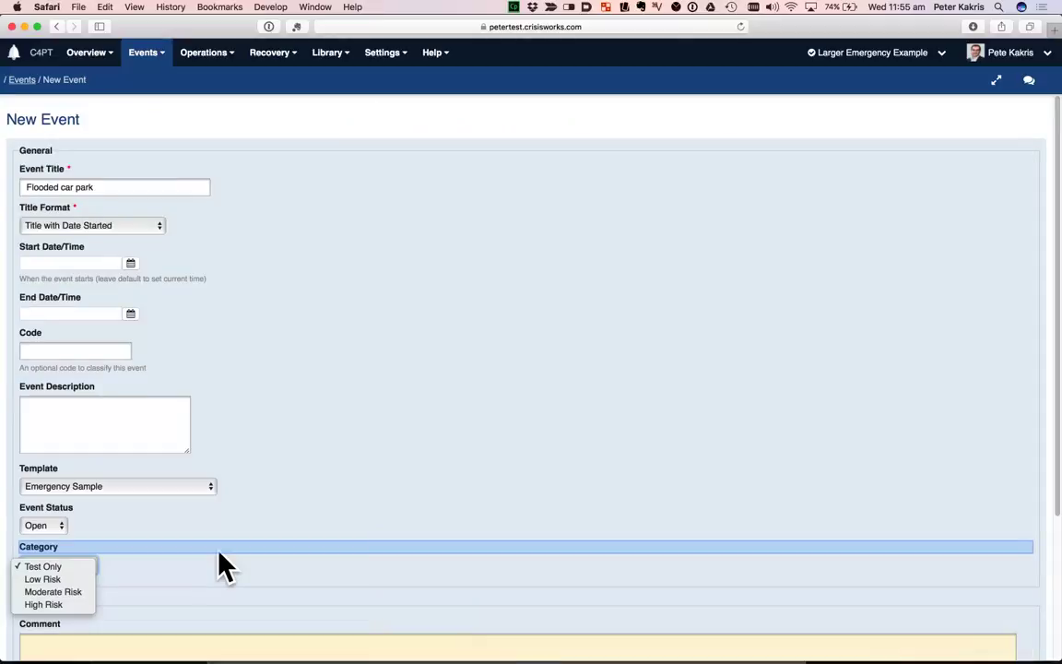
{"action": "left_click", "coordinate": [222, 565]}
Enter the audit comment "training e.g." and proceed to the event's confirmation details.
{"action": "scroll", "coordinate": [181, 549], "scroll_direction": "down", "scroll_amount": 3}
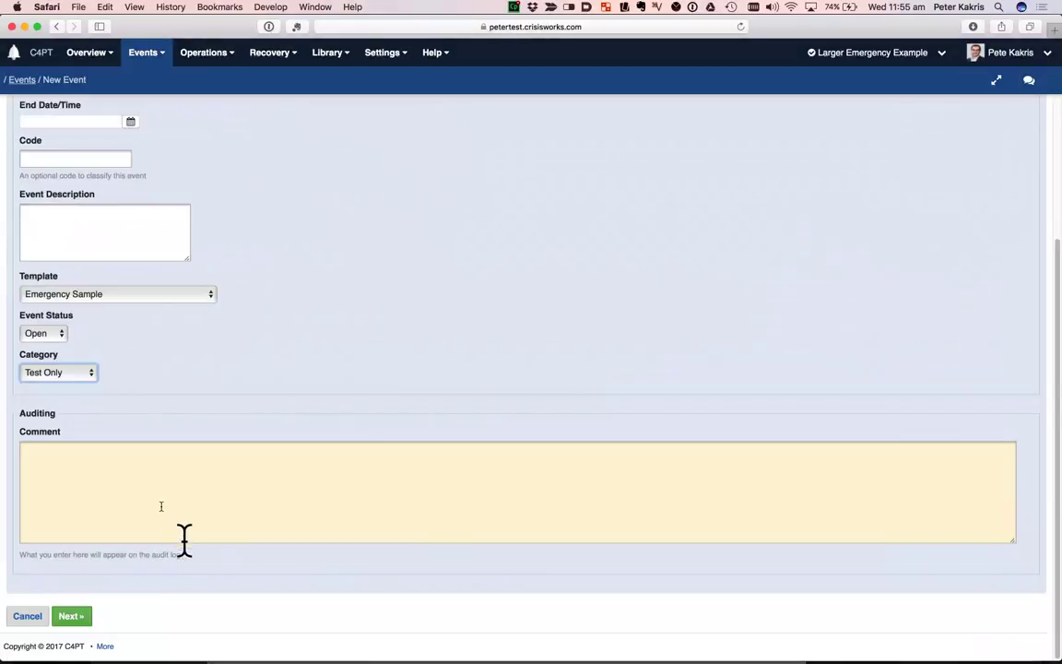
{"action": "left_click", "coordinate": [157, 479]}
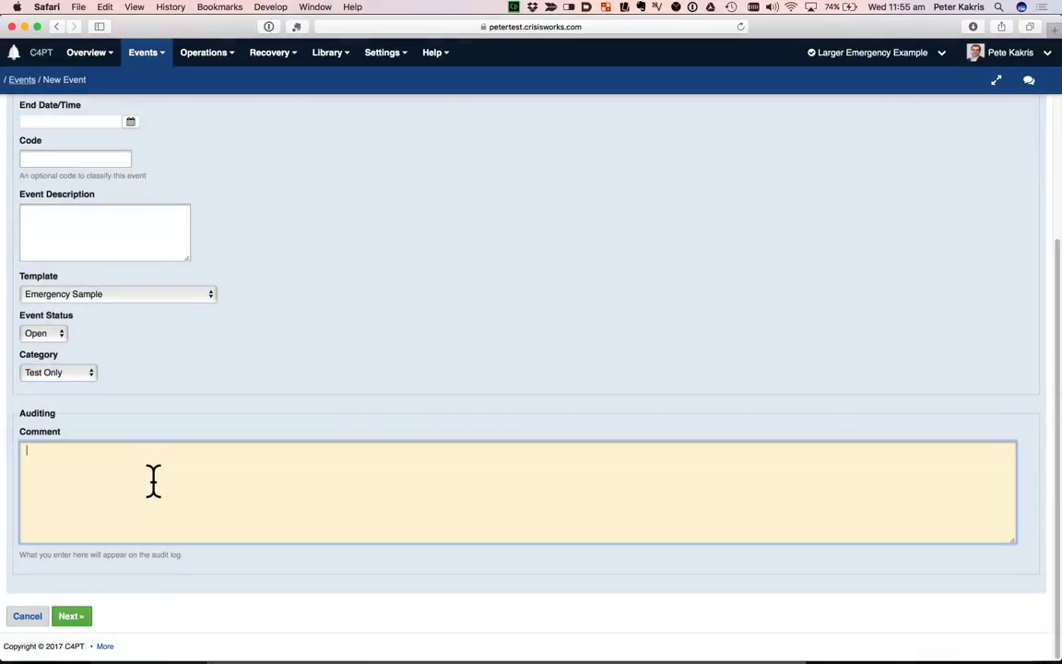
{"action": "type", "text": "train"}
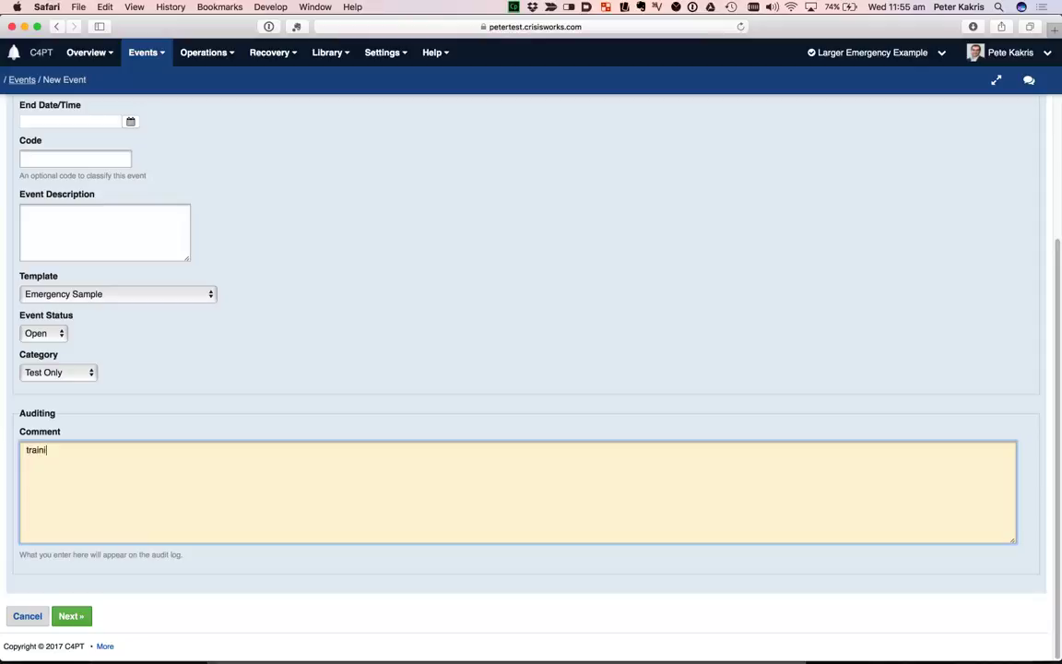
{"action": "type", "text": "ing eg"}
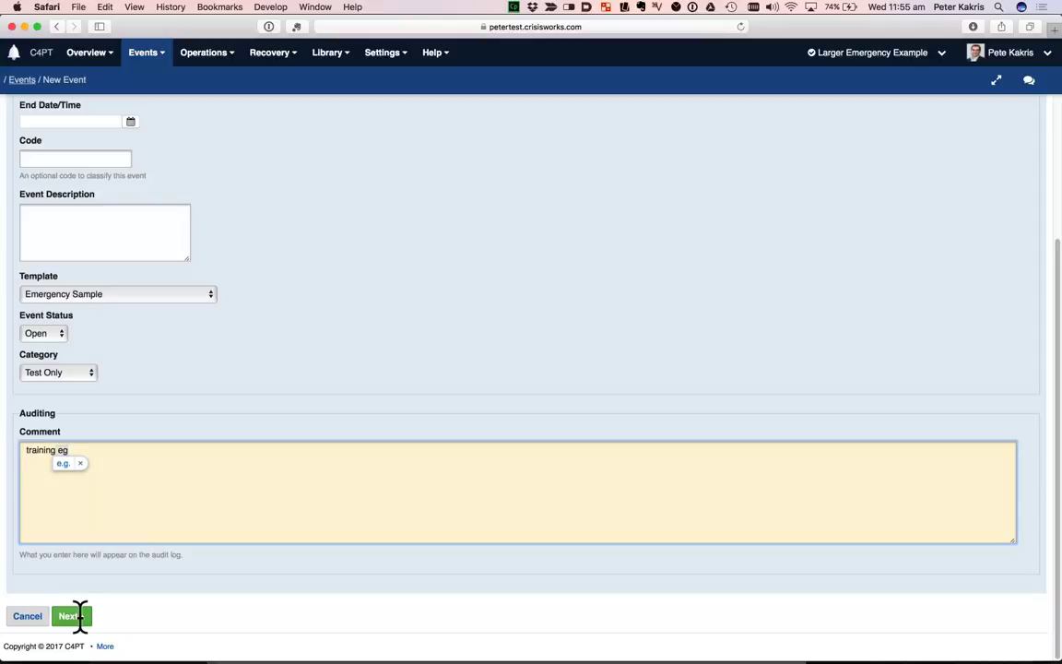
{"action": "left_click", "coordinate": [79, 618]}
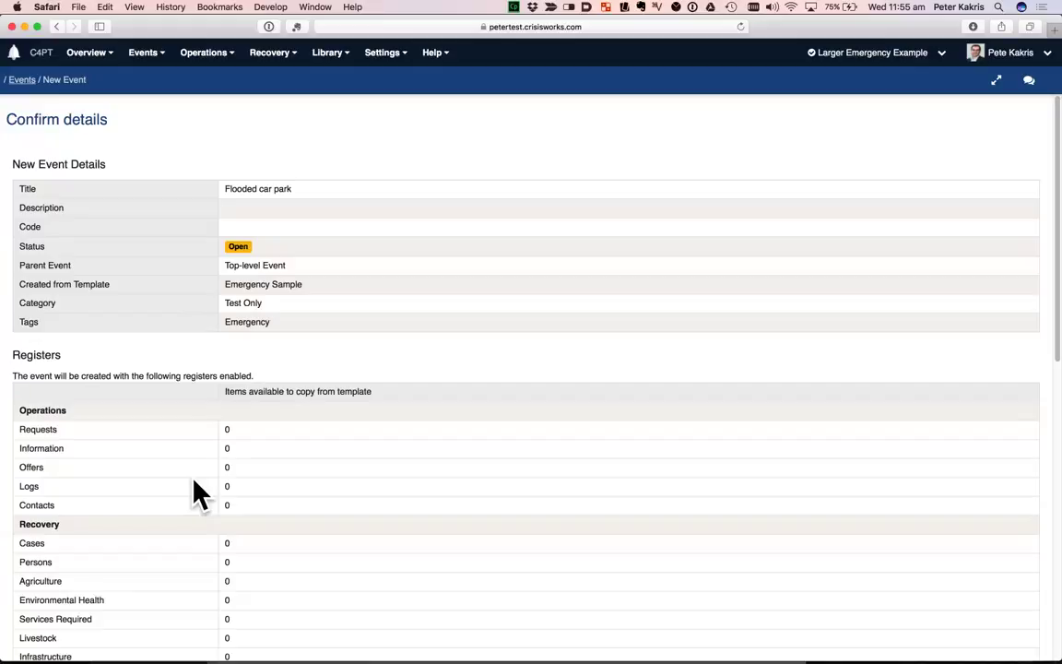
Review the new event's registers, positions and options, and finish creating it with automatic on-duty enabled.
{"action": "scroll", "coordinate": [212, 415], "scroll_direction": "down", "scroll_amount": 5}
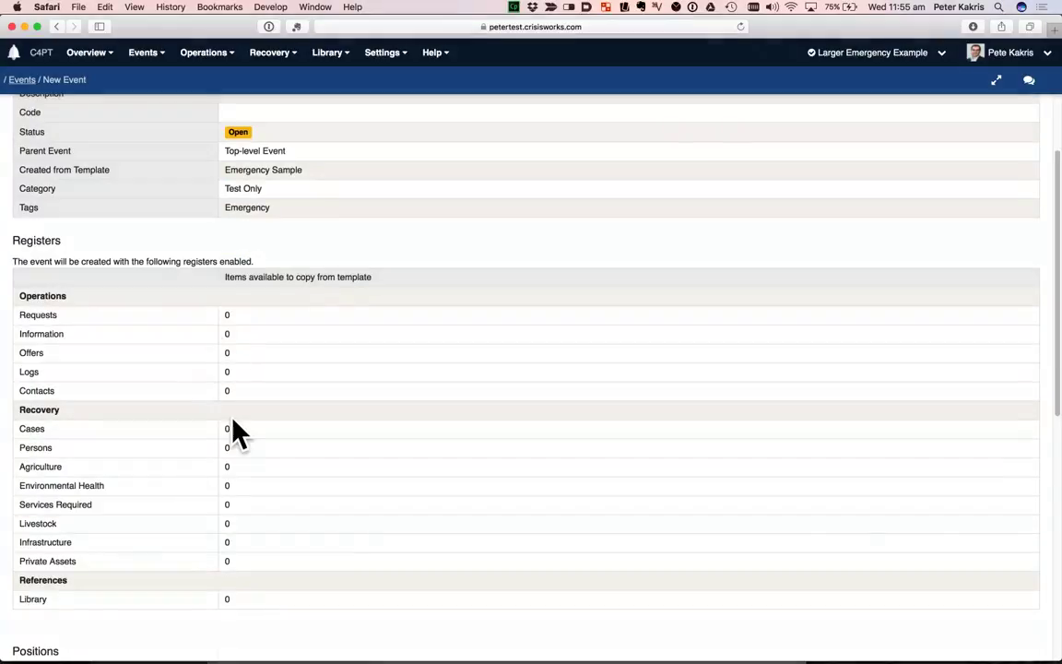
{"action": "scroll", "coordinate": [233, 421], "scroll_direction": "down", "scroll_amount": 4}
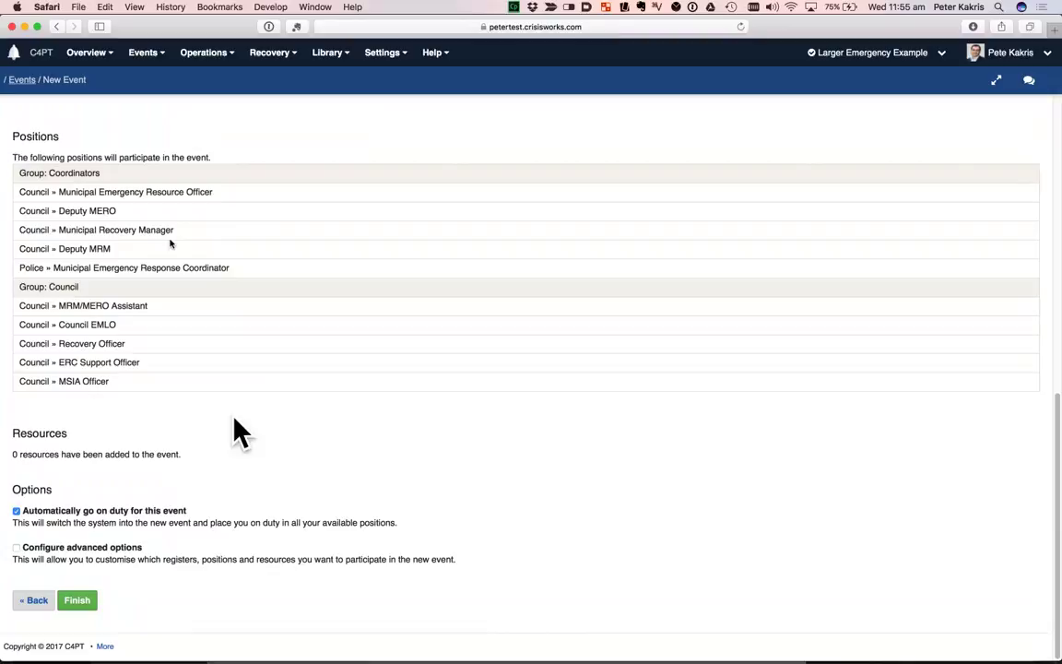
{"action": "left_click", "coordinate": [80, 601]}
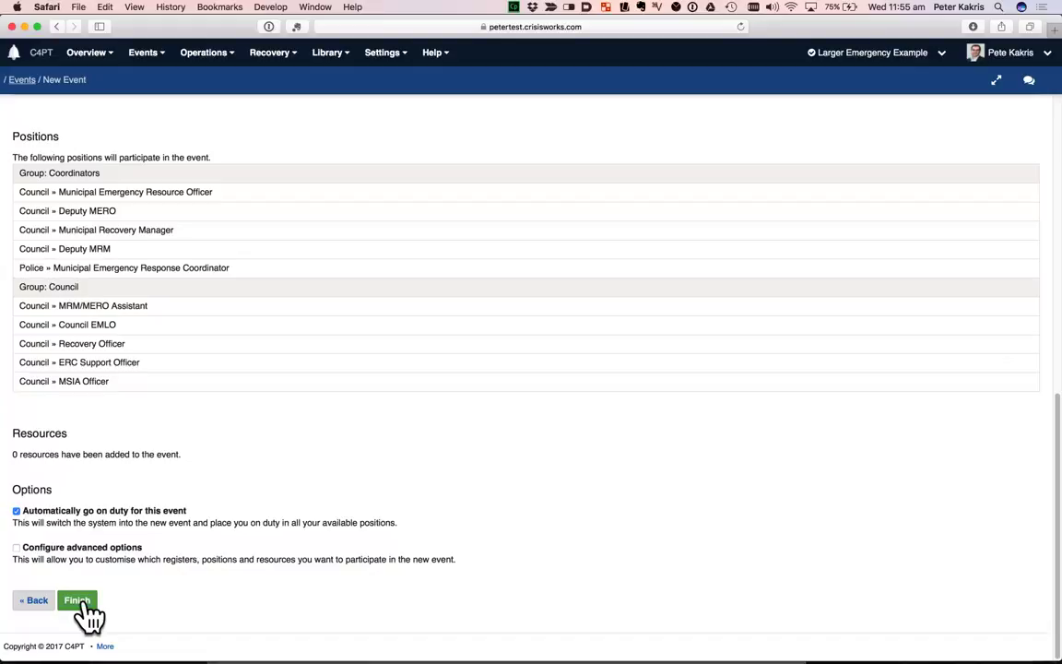
{"action": "left_click", "coordinate": [83, 601]}
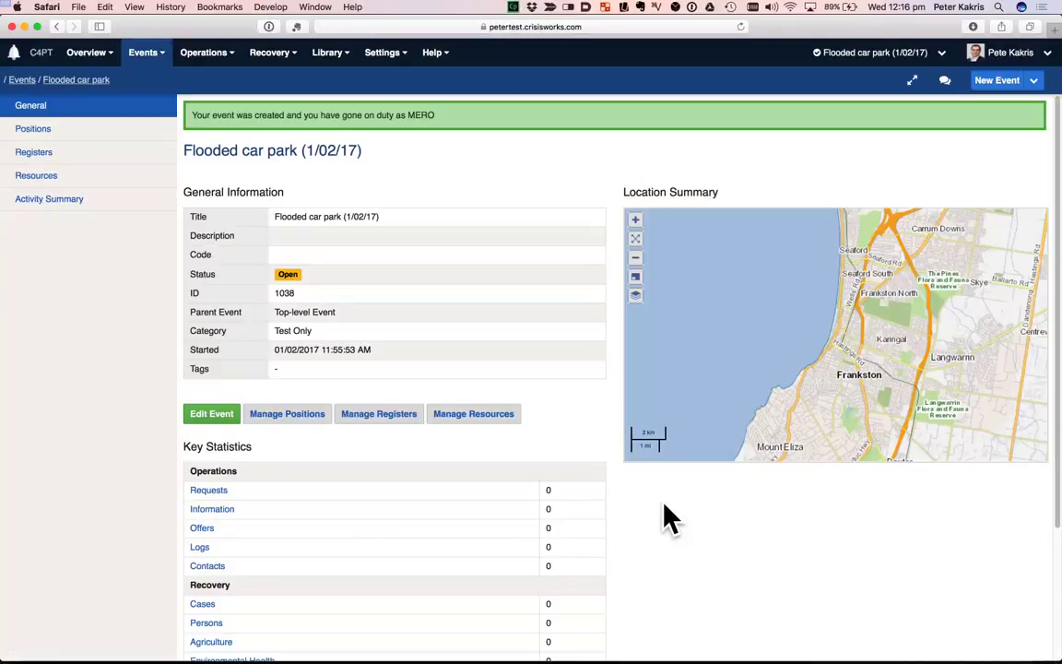
View the list of available events in the administrator's session and in the second user's Chrome session.
{"action": "left_click", "coordinate": [941, 53]}
{"action": "left_click", "coordinate": [942, 53]}
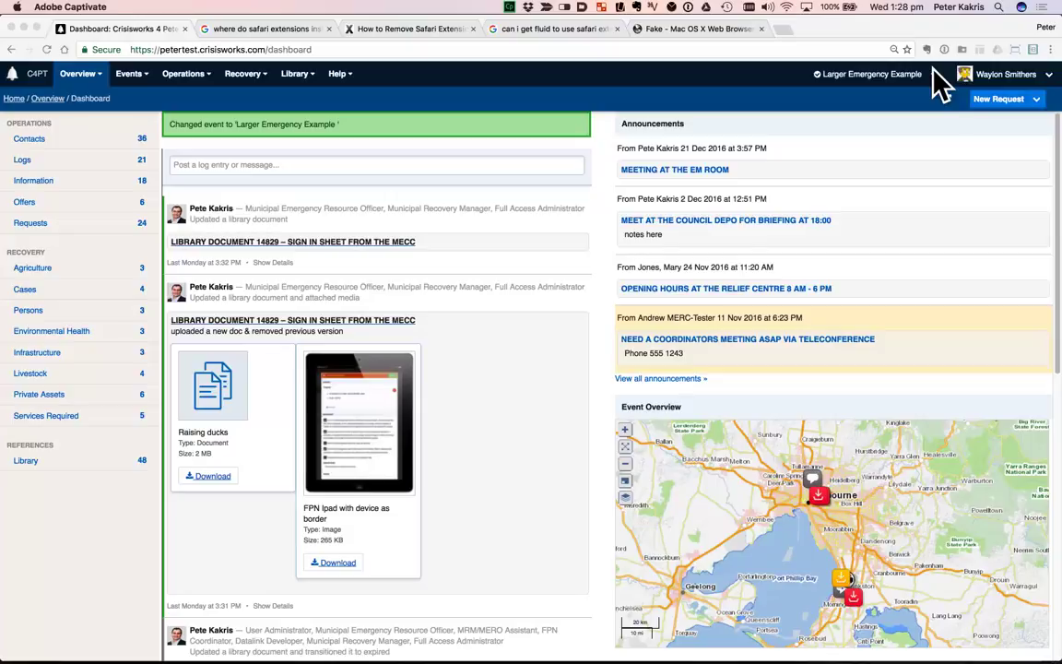
{"action": "left_click", "coordinate": [935, 76]}
{"action": "left_click", "coordinate": [934, 73]}
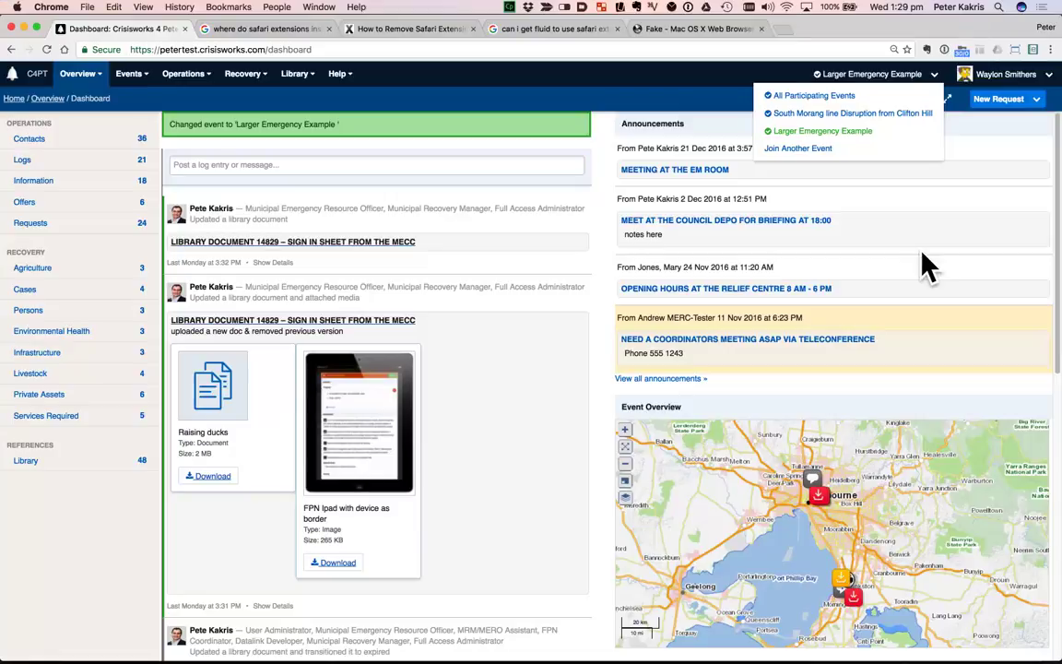
Check the second user's on-duty and off-duty positions in the Larger Emergency Example event.
{"action": "left_click", "coordinate": [1048, 81]}
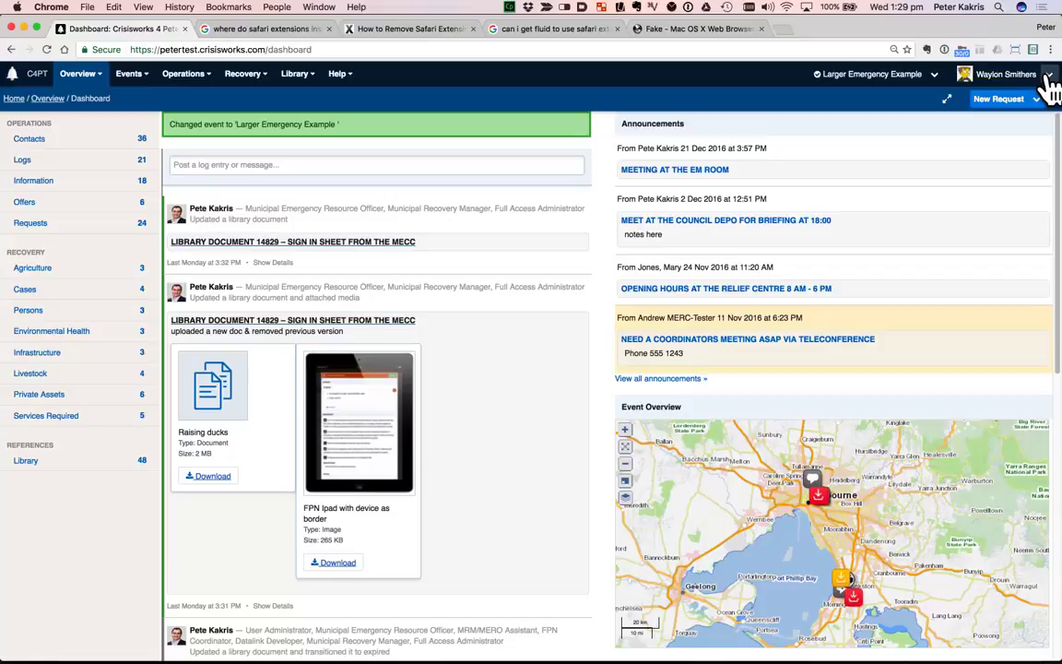
{"action": "left_click", "coordinate": [1049, 80]}
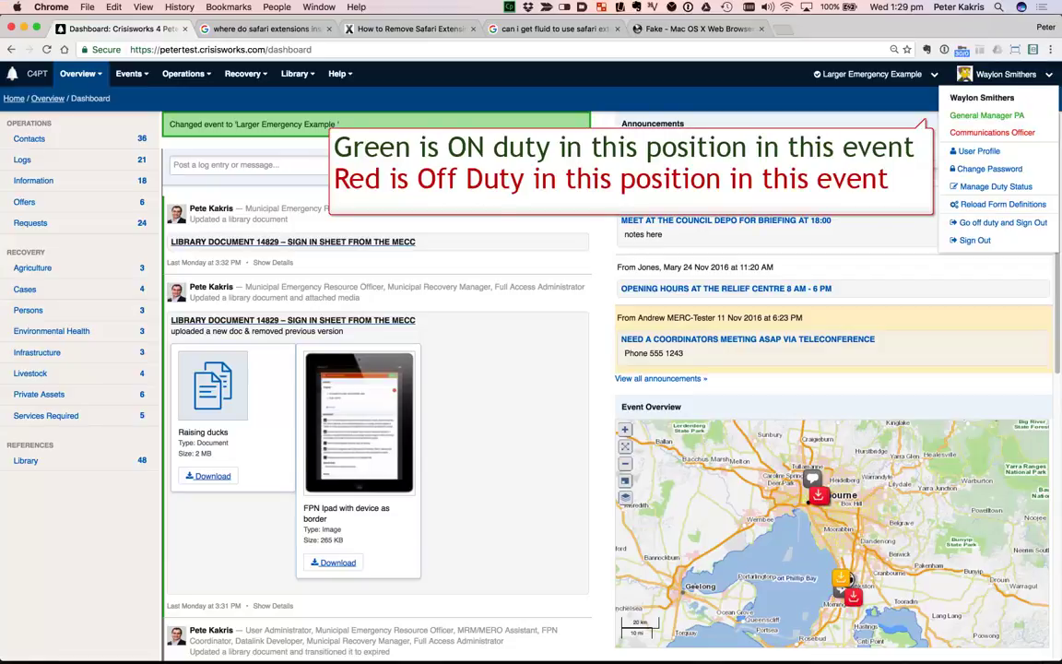
{"action": "left_click", "coordinate": [918, 159]}
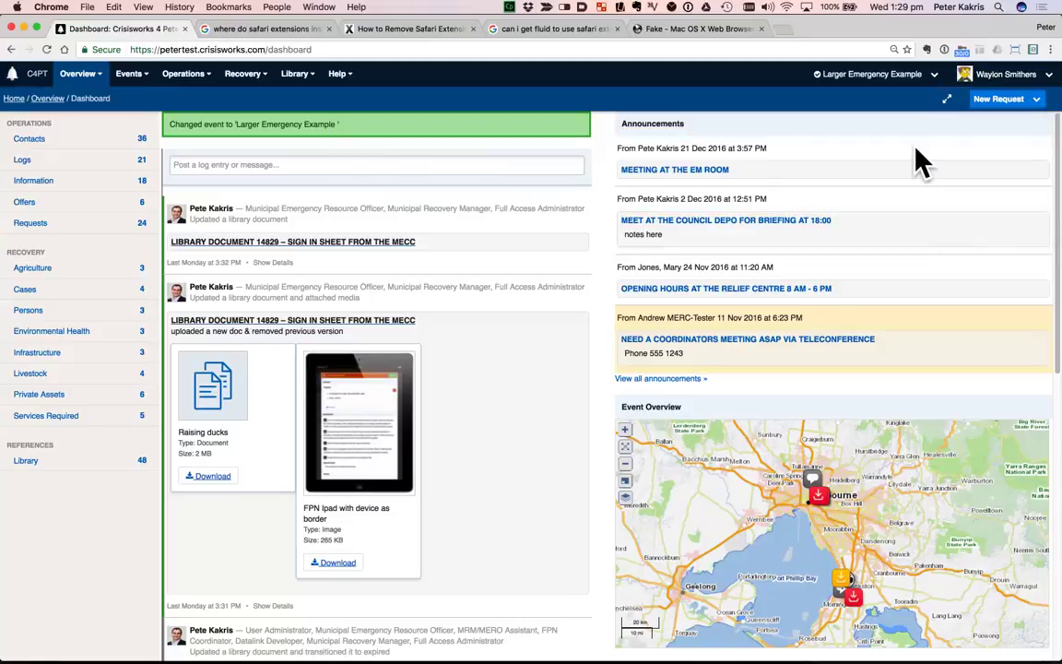
Switch to the administrator's Safari session and add the Council's Communications Officer position to the Flooded car park event.
{"action": "key", "text": "super+Tab"}
{"action": "key", "text": "super+Tab"}
{"action": "key", "text": "super+Tab"}
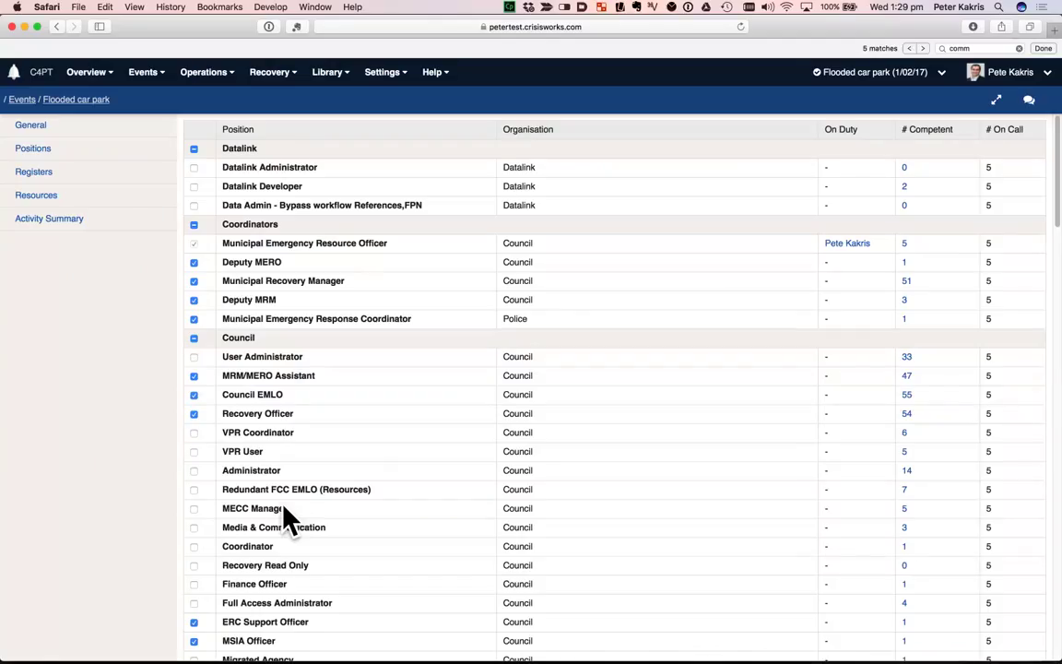
{"action": "scroll", "coordinate": [286, 519], "scroll_direction": "down", "scroll_amount": 3}
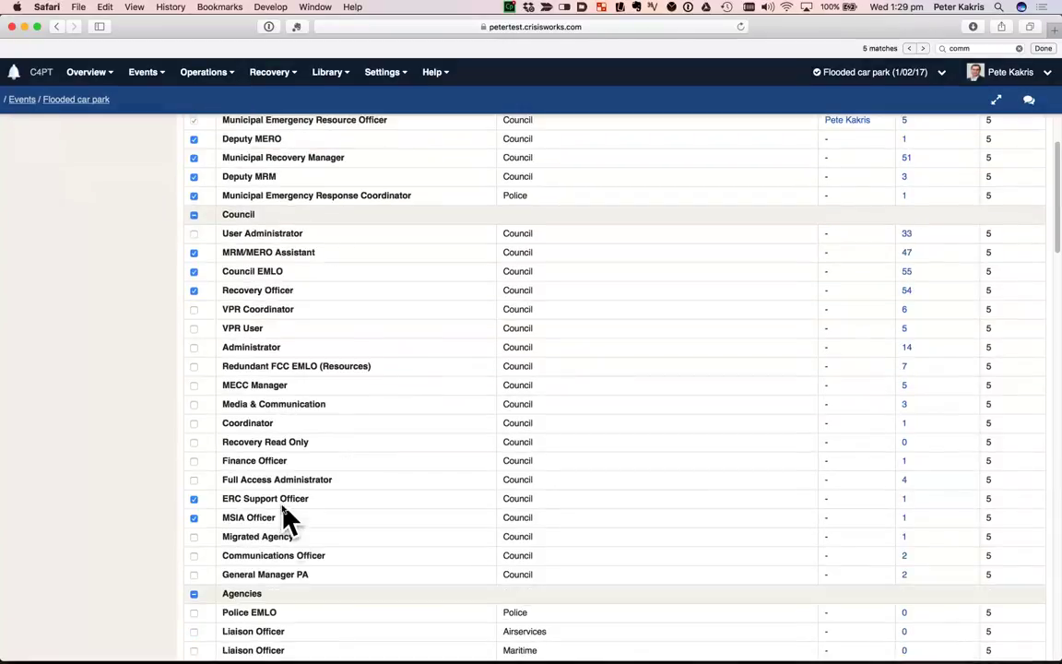
{"action": "left_click", "coordinate": [195, 557]}
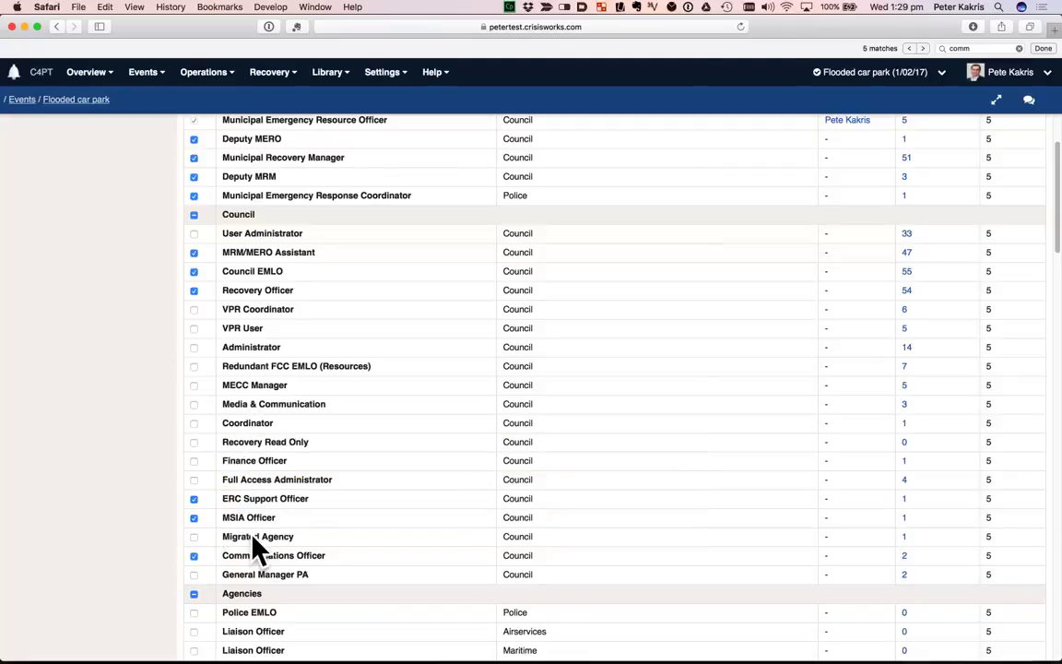
{"action": "scroll", "coordinate": [258, 548], "scroll_direction": "down", "scroll_amount": 15}
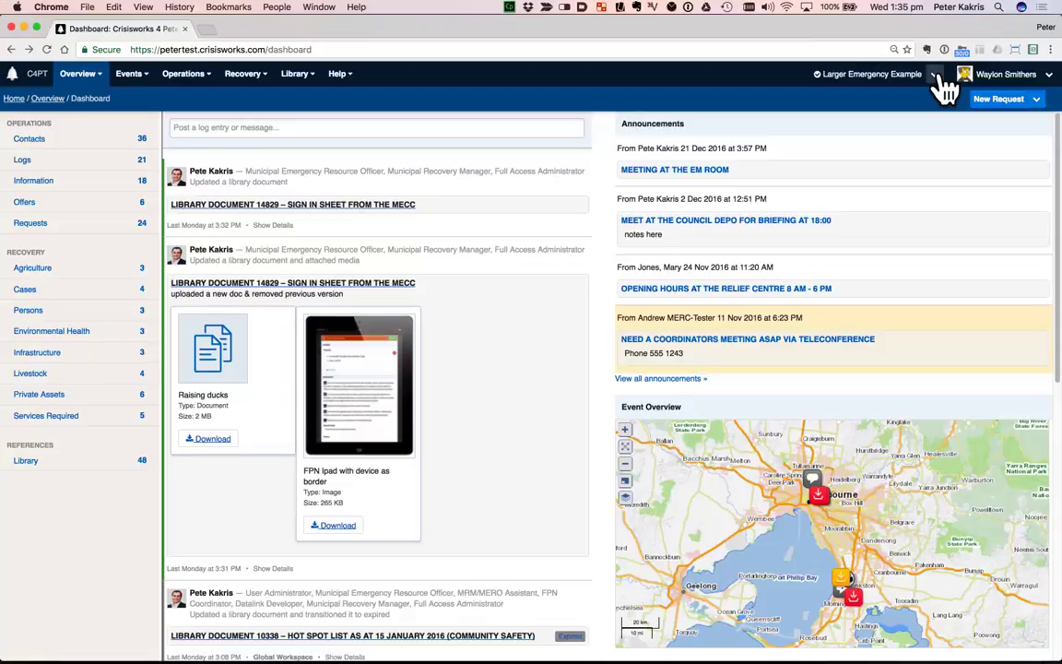
In the second user's Chrome session, go on duty as Communications Officer in Flooded car park (1/02/17) and make it the active event.
{"action": "left_click", "coordinate": [937, 77]}
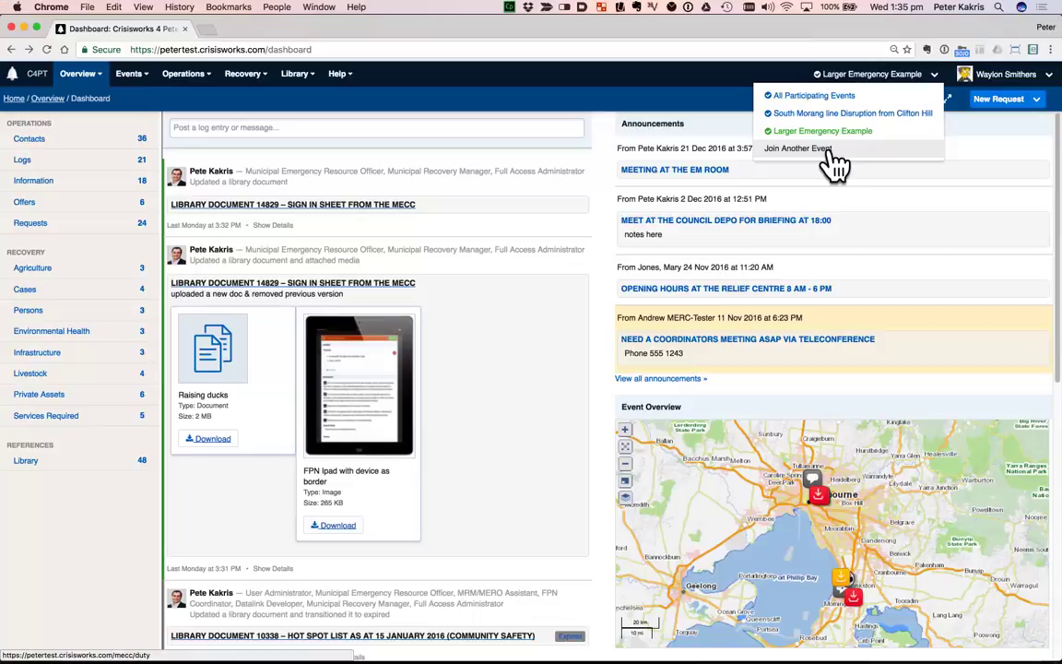
{"action": "left_click", "coordinate": [827, 150]}
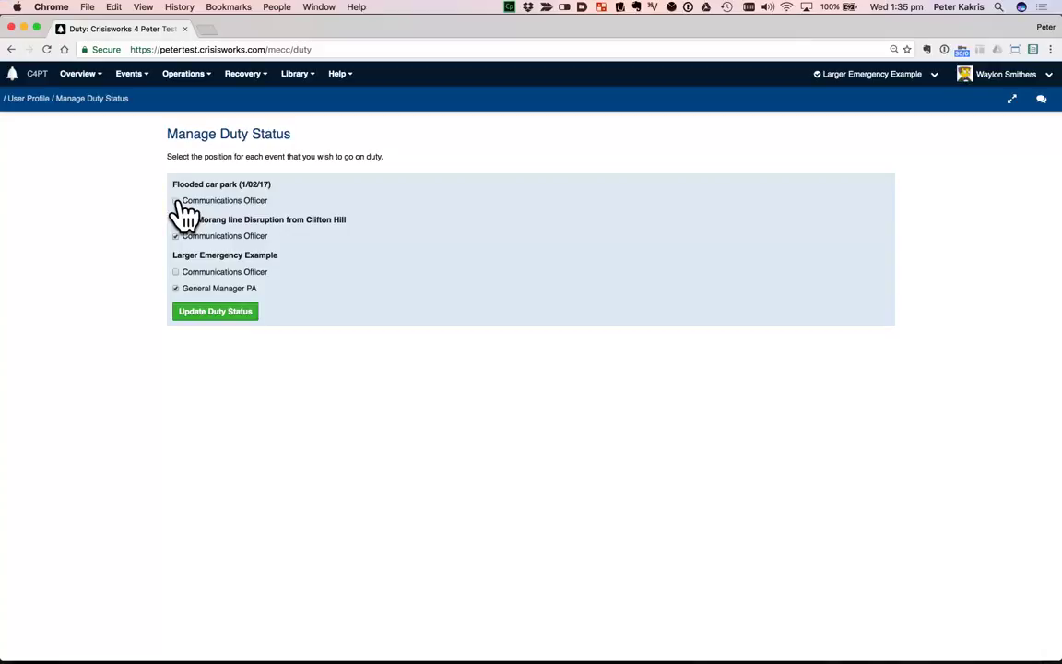
{"action": "left_click", "coordinate": [176, 201]}
{"action": "left_click", "coordinate": [201, 315]}
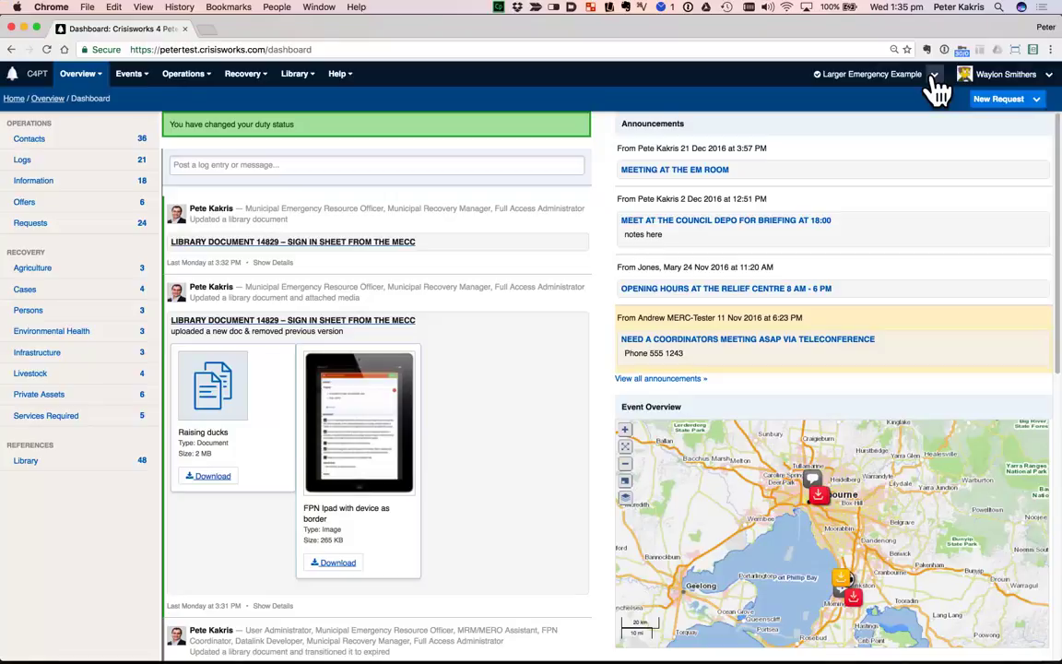
{"action": "left_click", "coordinate": [934, 75]}
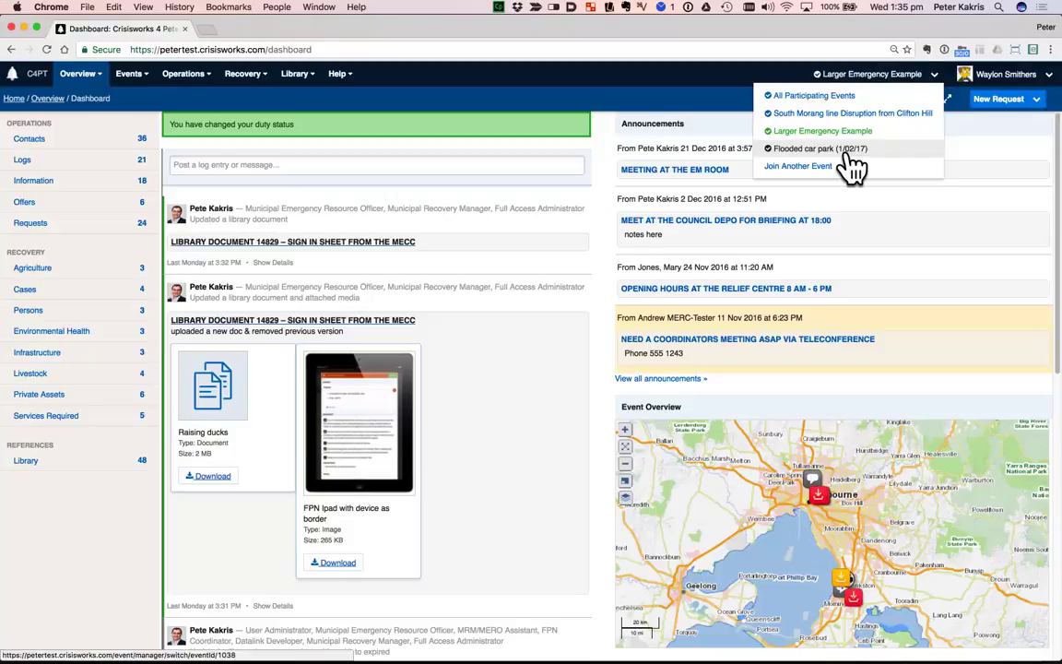
{"action": "left_click", "coordinate": [849, 152]}
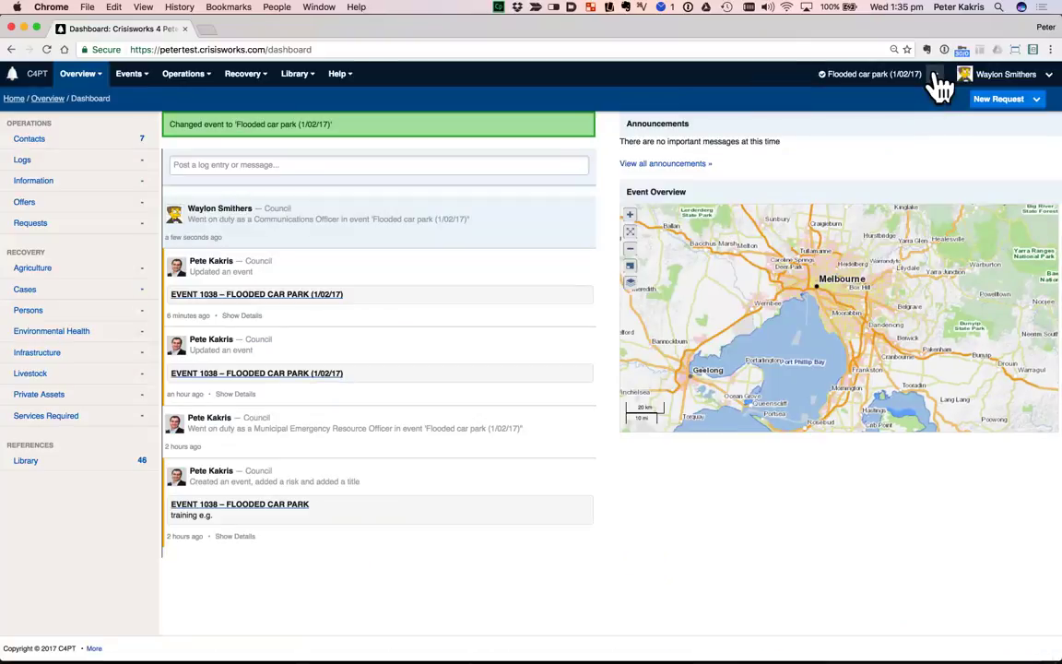
Take the second user off duty as General Manager PA in Larger Emergency Example and update the duty status.
{"action": "left_click", "coordinate": [937, 76]}
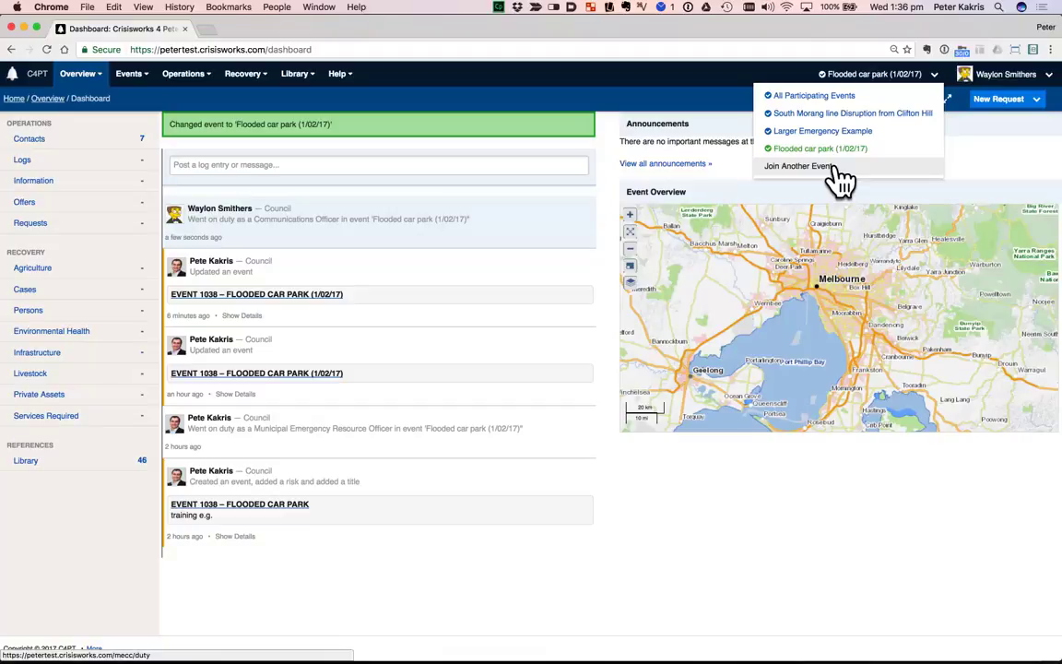
{"action": "left_click", "coordinate": [838, 168]}
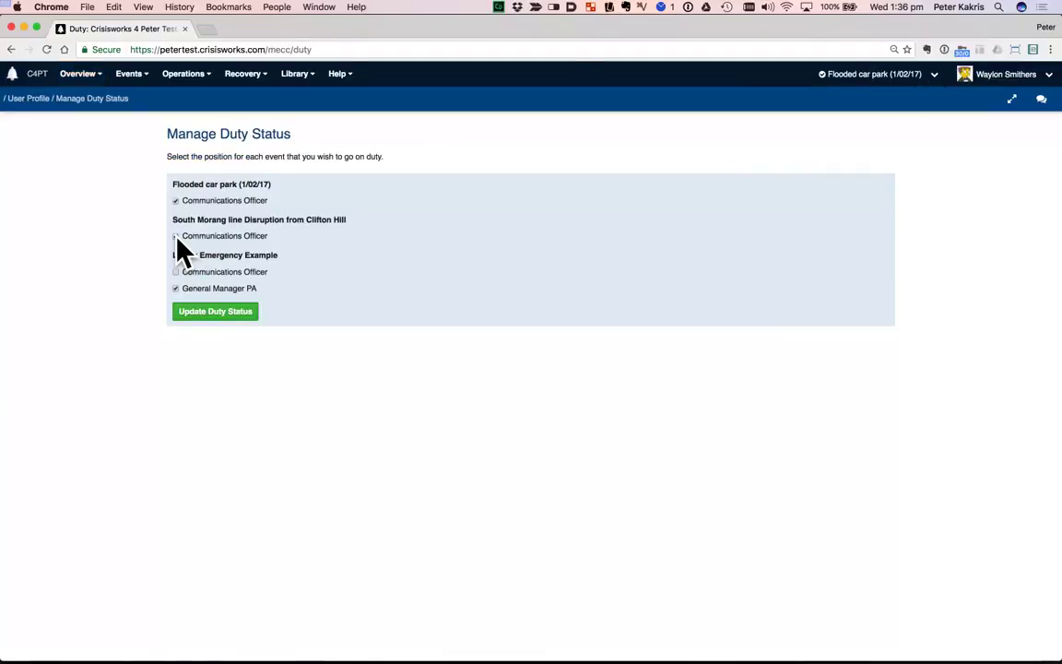
{"action": "left_click", "coordinate": [176, 289]}
{"action": "left_click", "coordinate": [201, 314]}
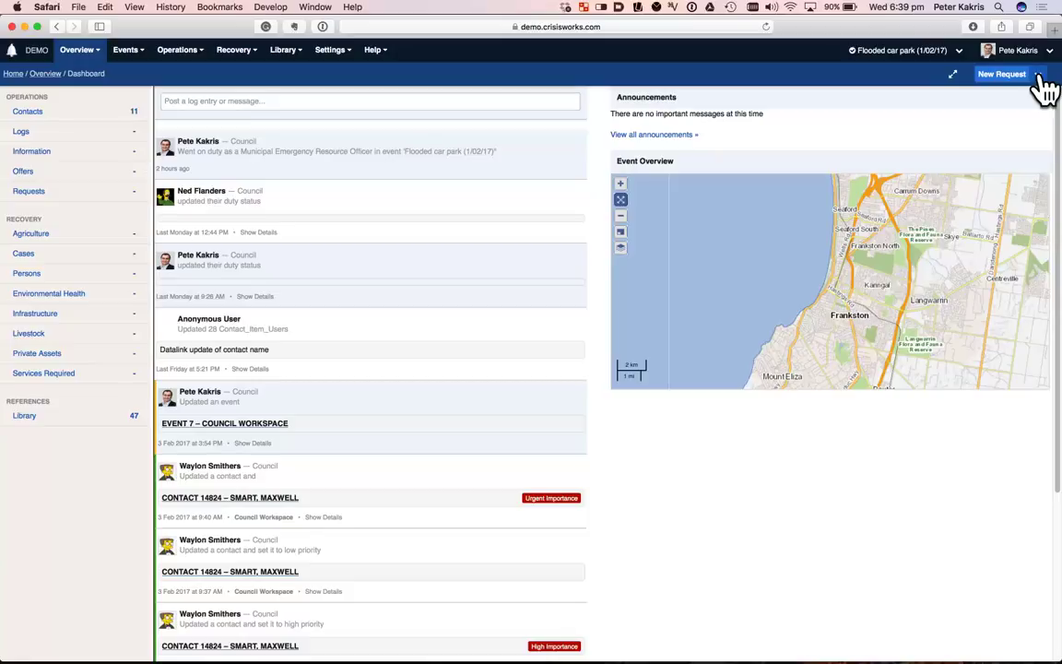
Create a new Information record in the Flooded car park event with the subject "Meet in the Operations Centre".
{"action": "left_click", "coordinate": [1038, 75]}
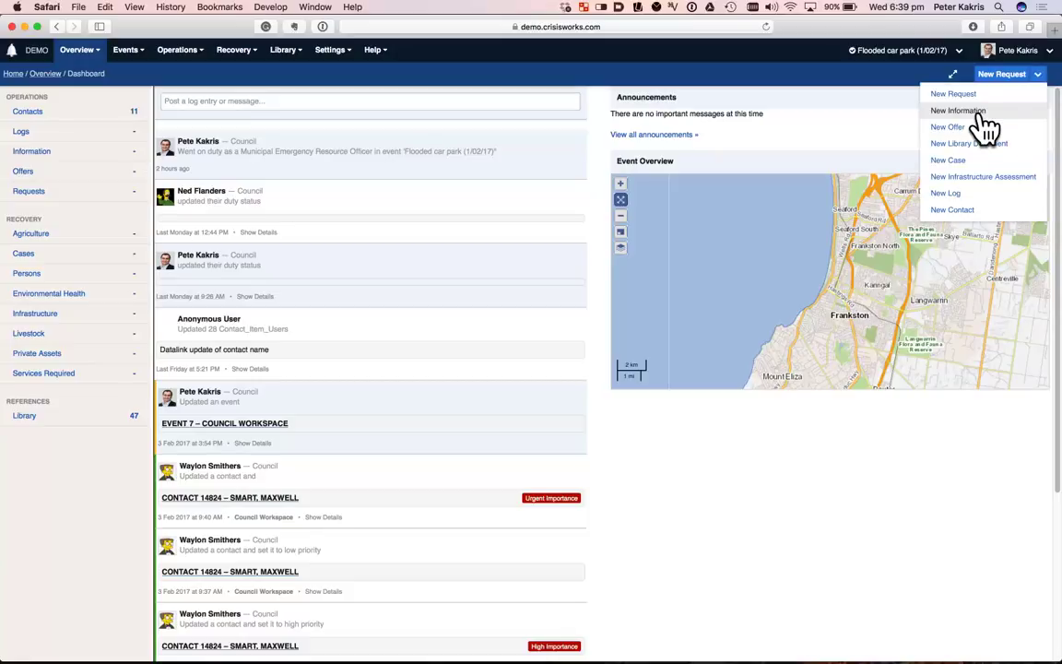
{"action": "left_click", "coordinate": [959, 111]}
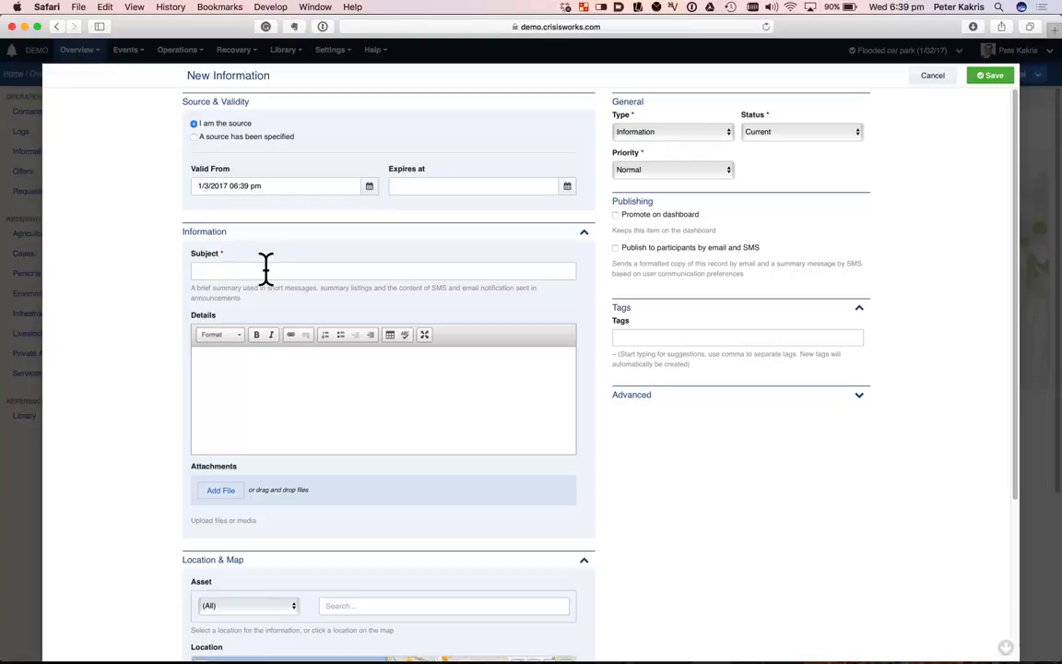
{"action": "left_click", "coordinate": [265, 268]}
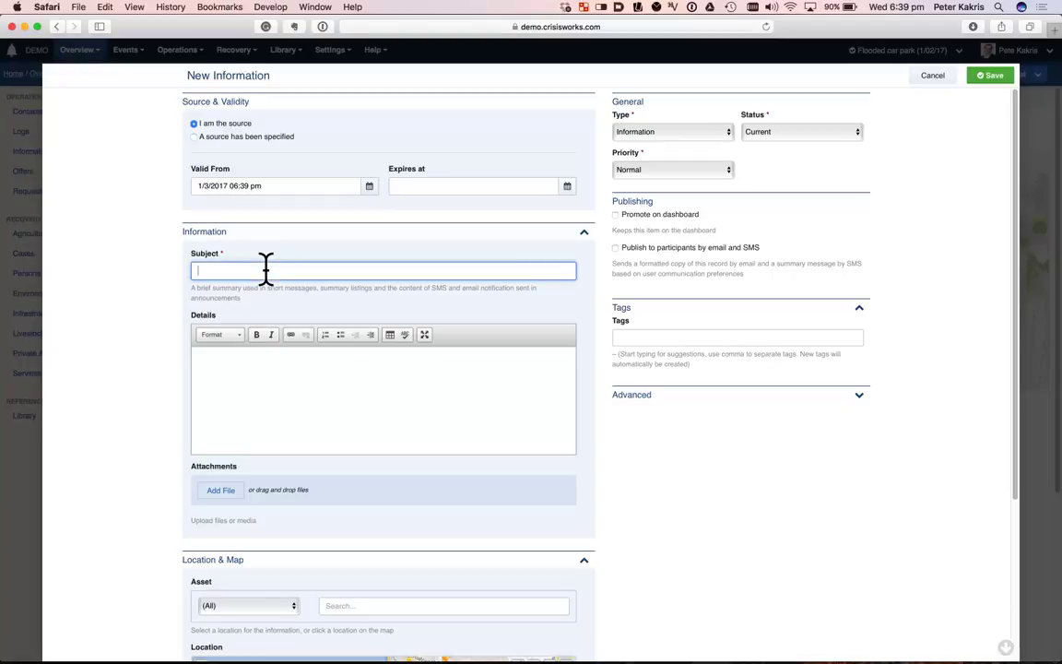
{"action": "type", "text": "Meet in the Operations Centre"}
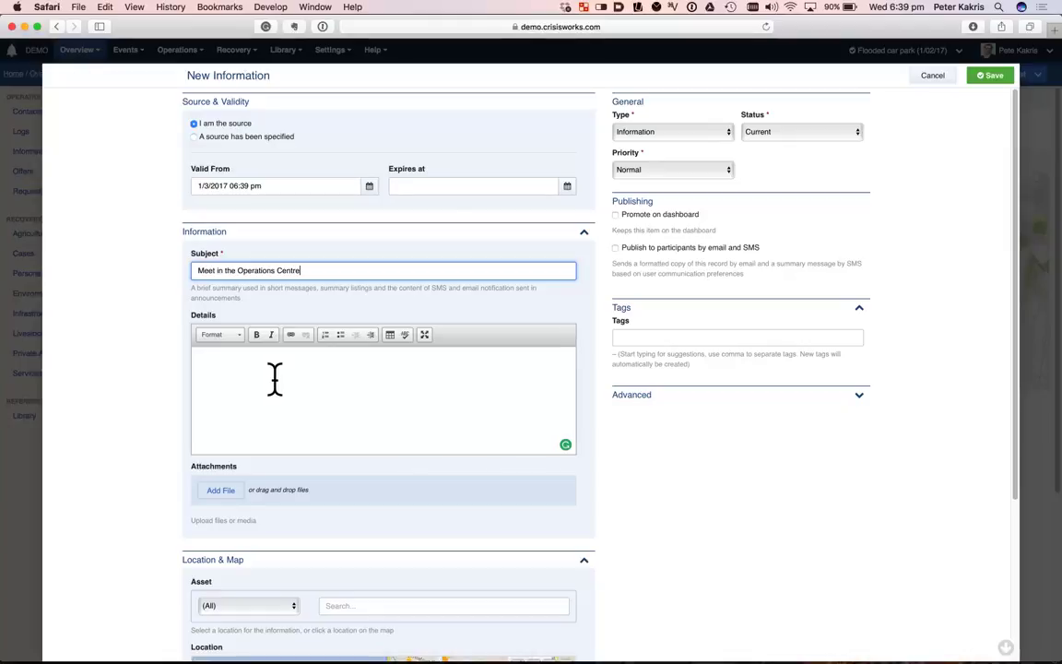
Enter the record's details as a bulleted list with the items "note 1" and "note 2".
{"action": "left_click", "coordinate": [275, 378]}
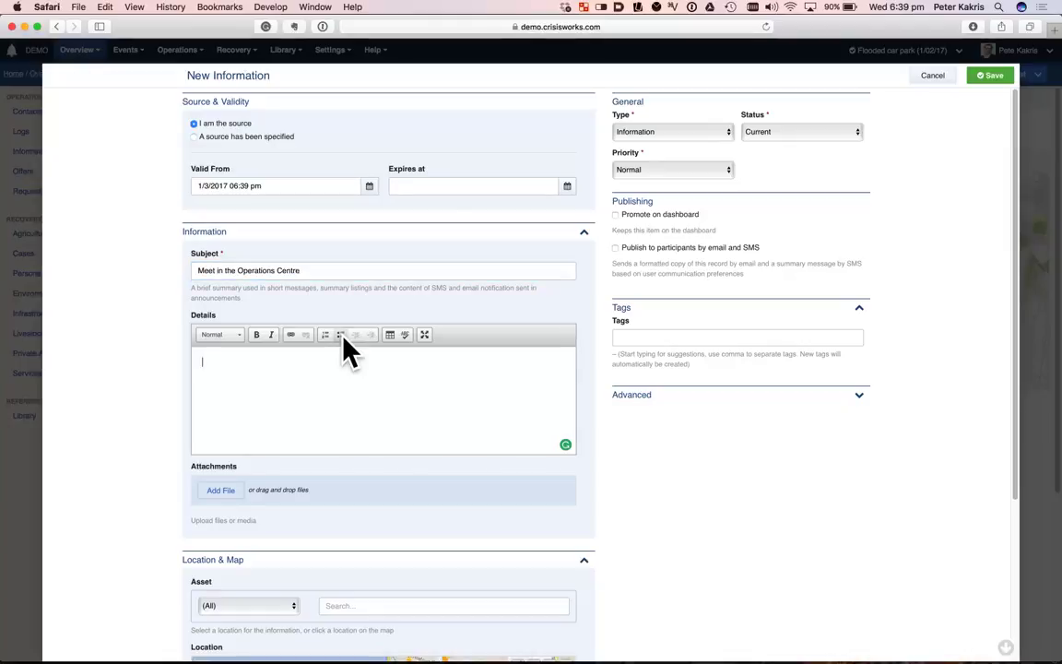
{"action": "left_click", "coordinate": [341, 335]}
{"action": "type", "text": "note 1"}
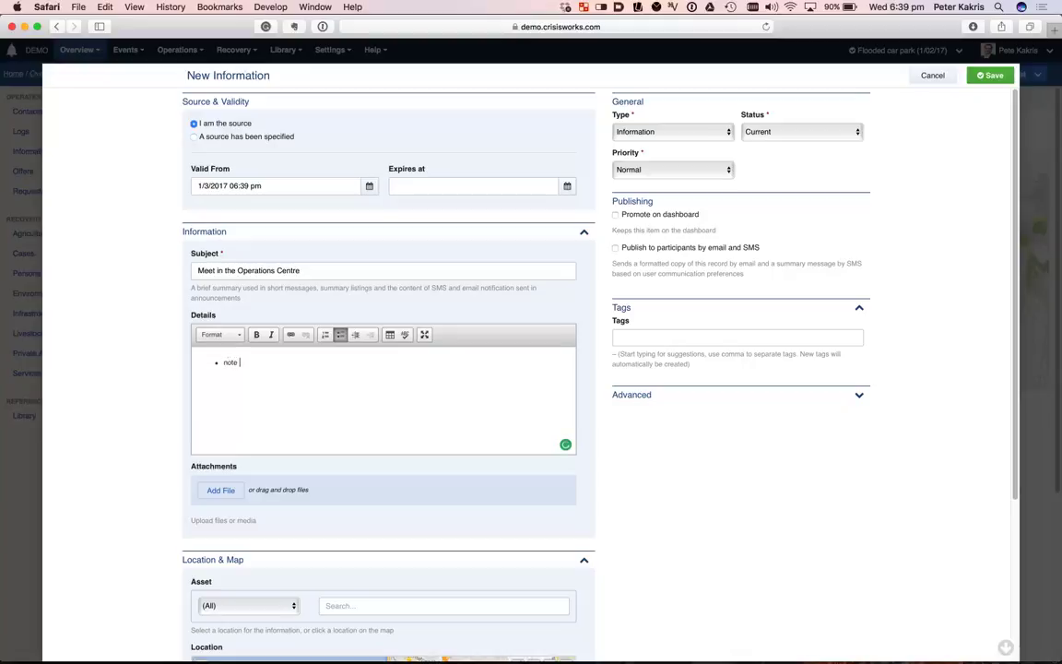
{"action": "key", "text": "Return"}
{"action": "type", "text": "note 2"}
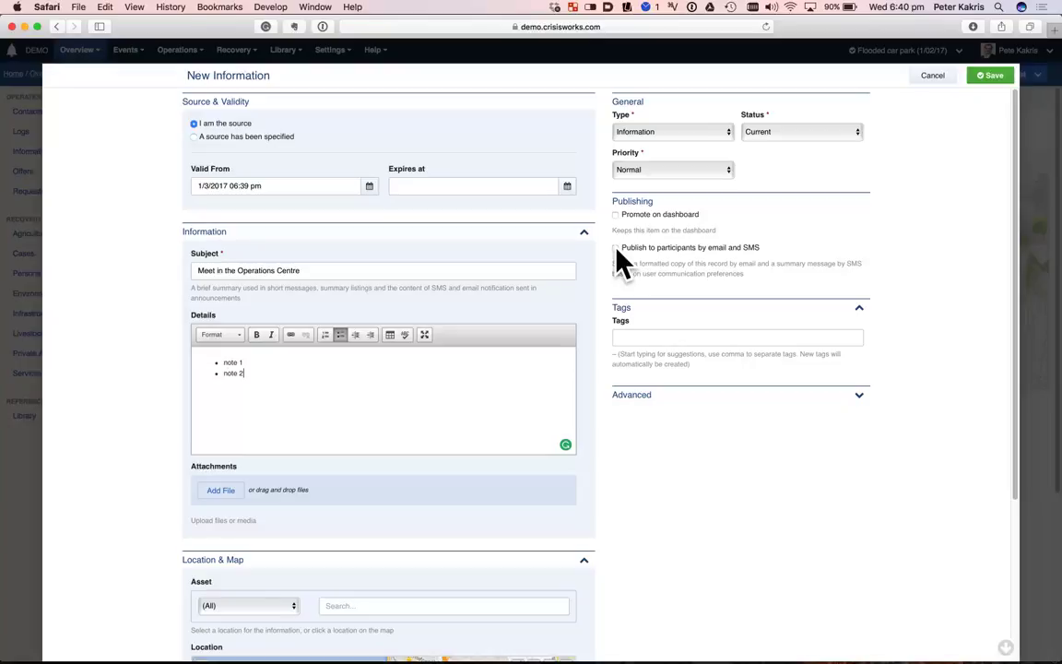
Publish the record to participants by email and SMS, with Deputy MERO and MERO as the recipients.
{"action": "left_click", "coordinate": [616, 248]}
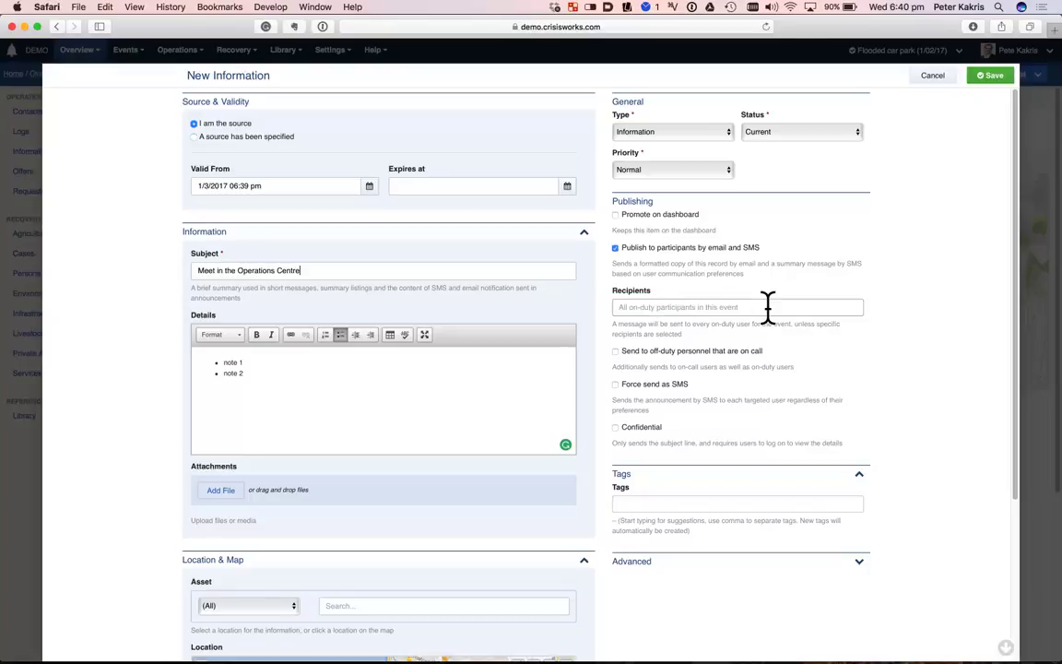
{"action": "left_click", "coordinate": [740, 308]}
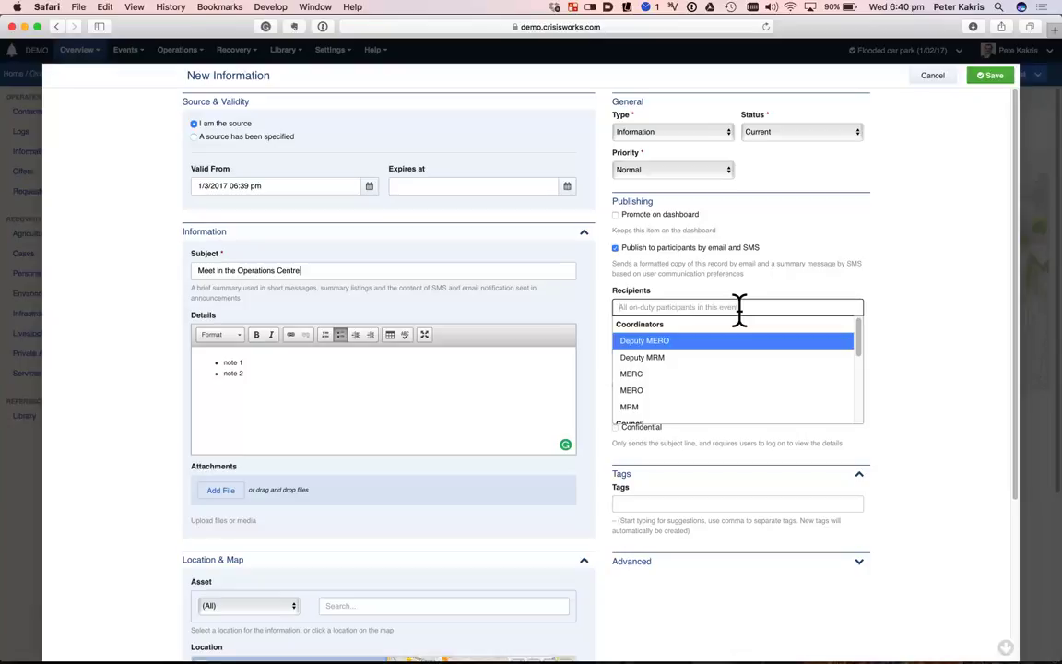
{"action": "type", "text": "mer"}
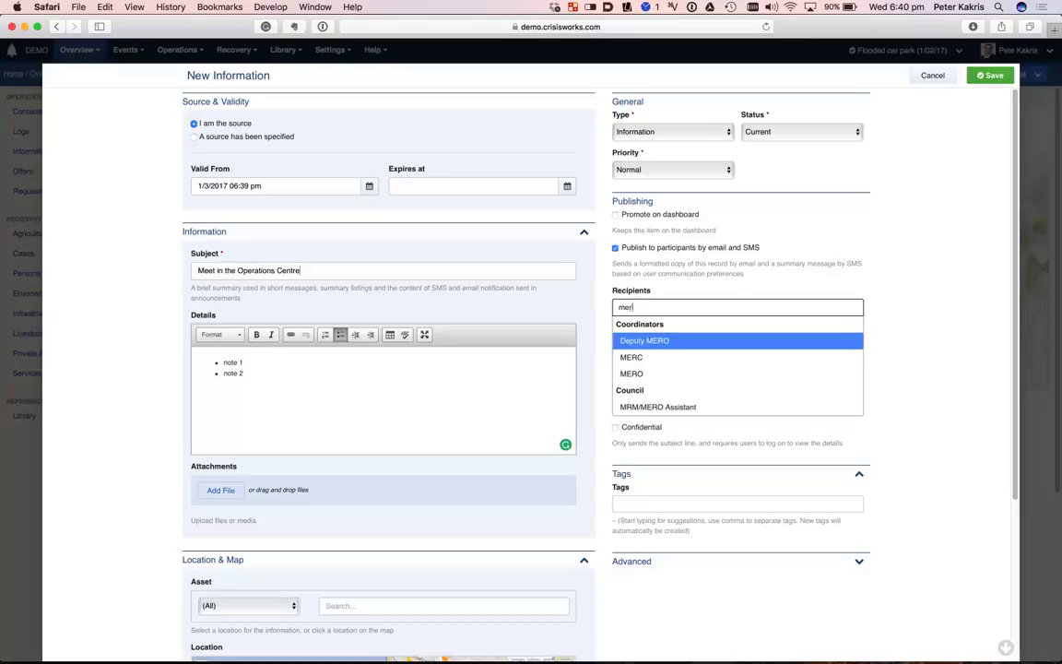
{"action": "left_click", "coordinate": [651, 343]}
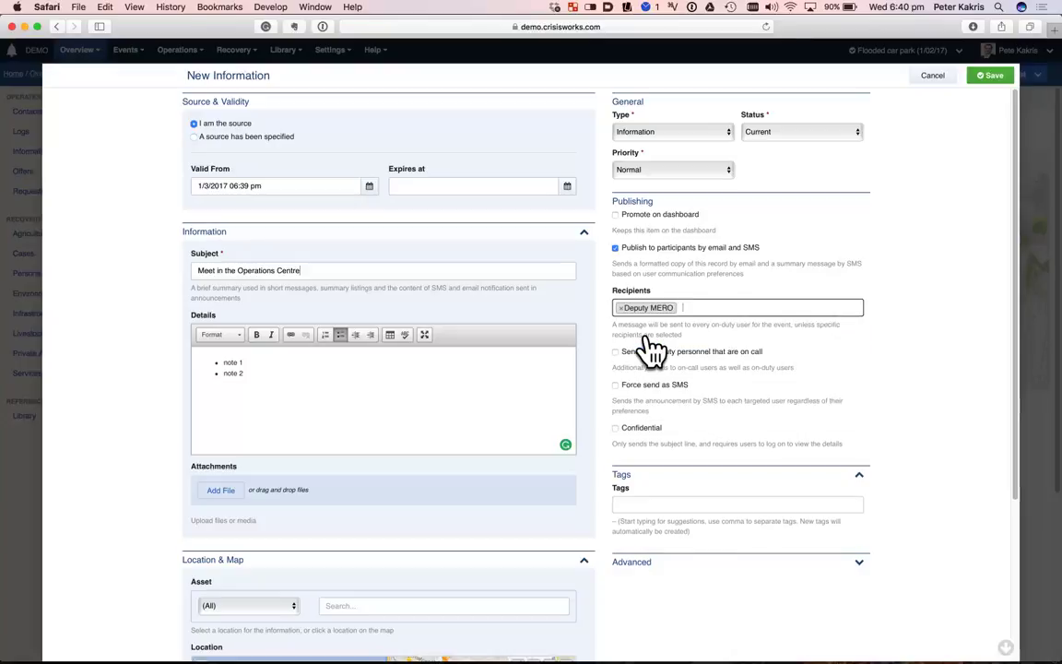
{"action": "type", "text": "mer"}
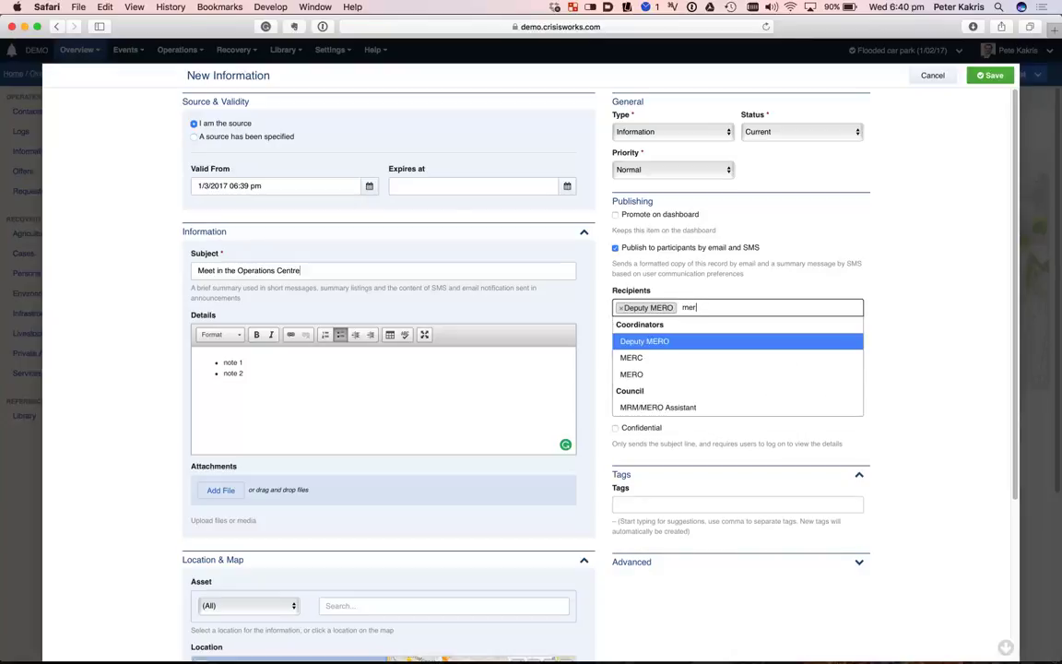
{"action": "left_click", "coordinate": [637, 375]}
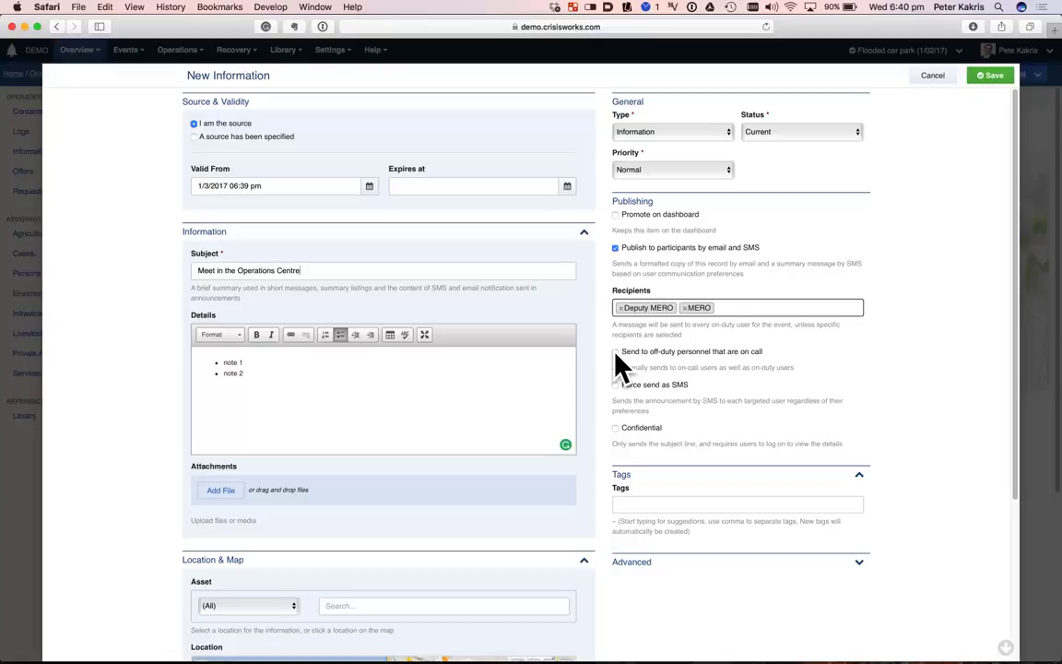
Include off-duty on-call personnel, force sending as SMS and promote the item on the dashboard, leaving Confidential off, and save the record.
{"action": "left_click", "coordinate": [616, 354]}
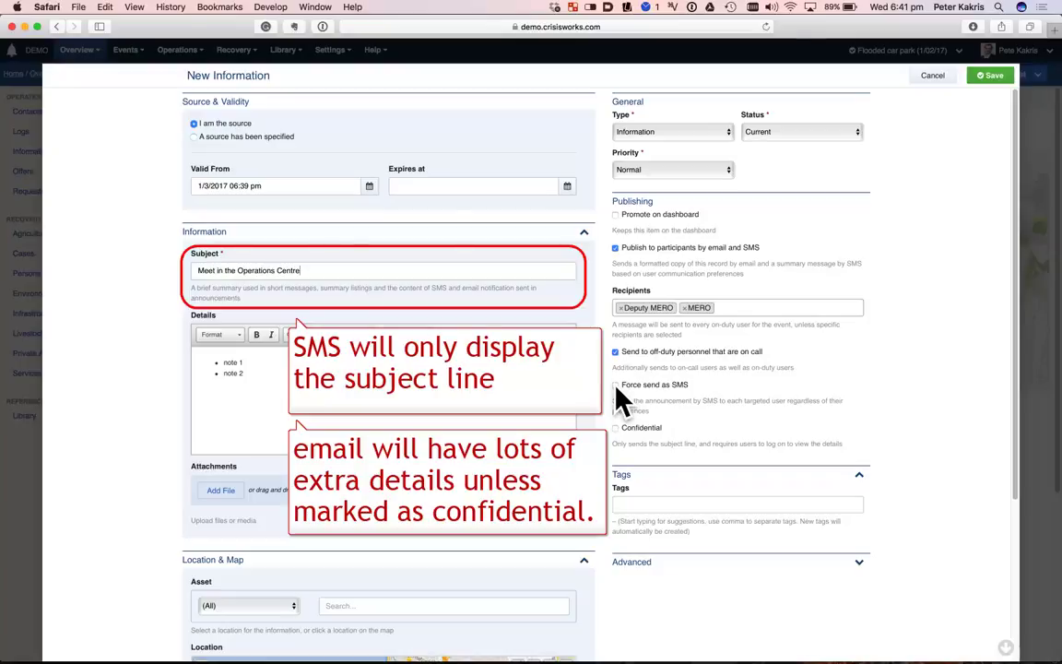
{"action": "left_click", "coordinate": [616, 386]}
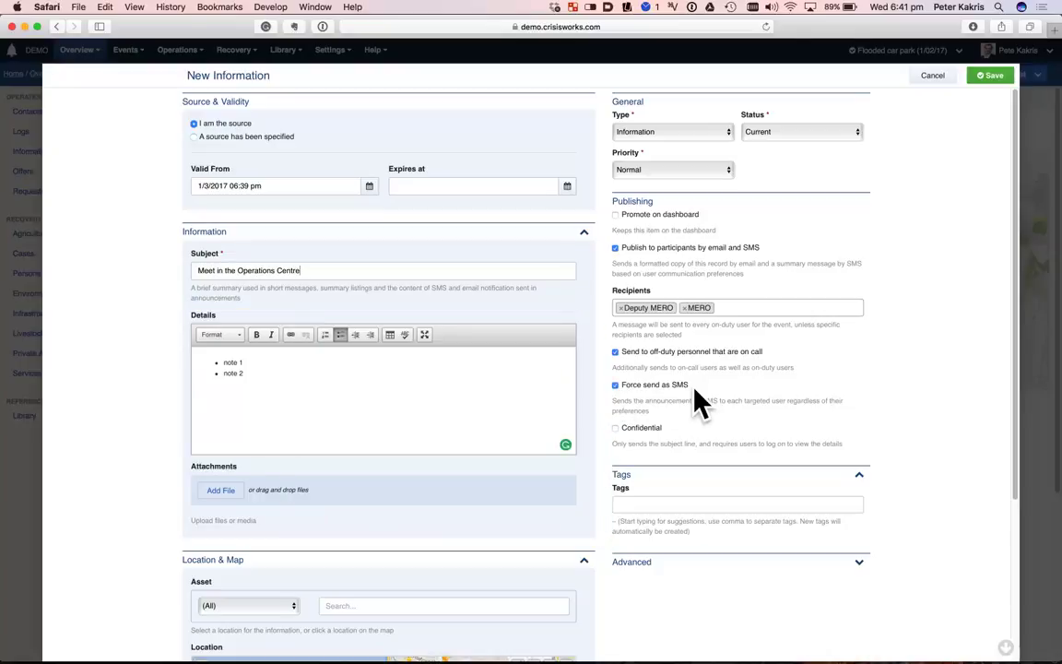
{"action": "left_click", "coordinate": [617, 429]}
{"action": "left_click", "coordinate": [616, 429]}
{"action": "left_click", "coordinate": [615, 215]}
{"action": "left_click", "coordinate": [989, 79]}
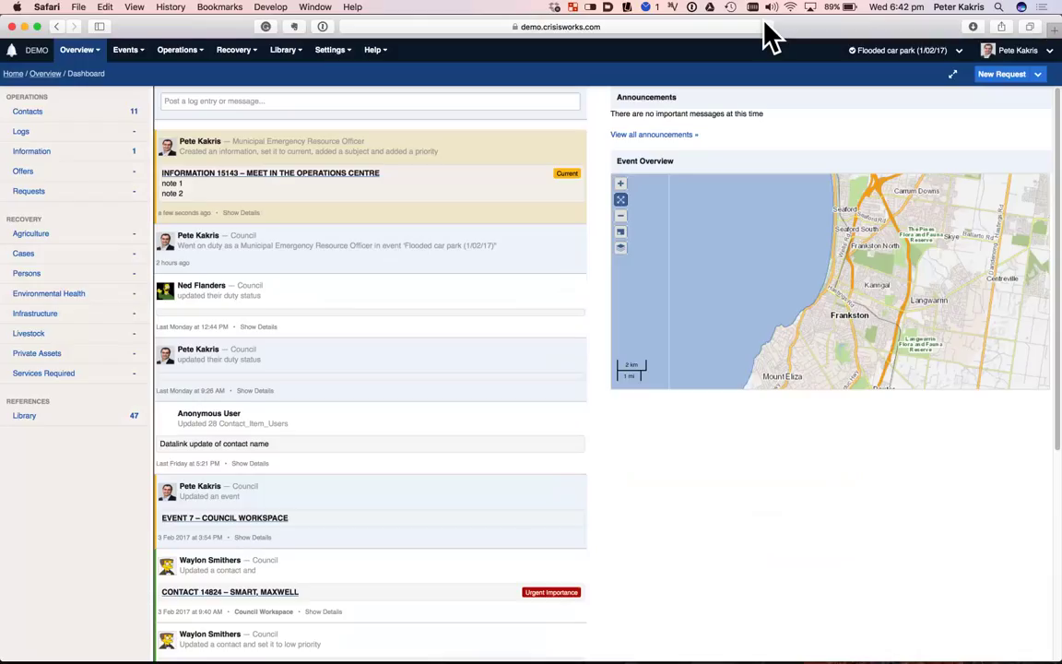
Set the new information record's type to Situation Report and try its Details editor in full-screen view.
{"action": "mouse_move", "coordinate": [601, 650]}
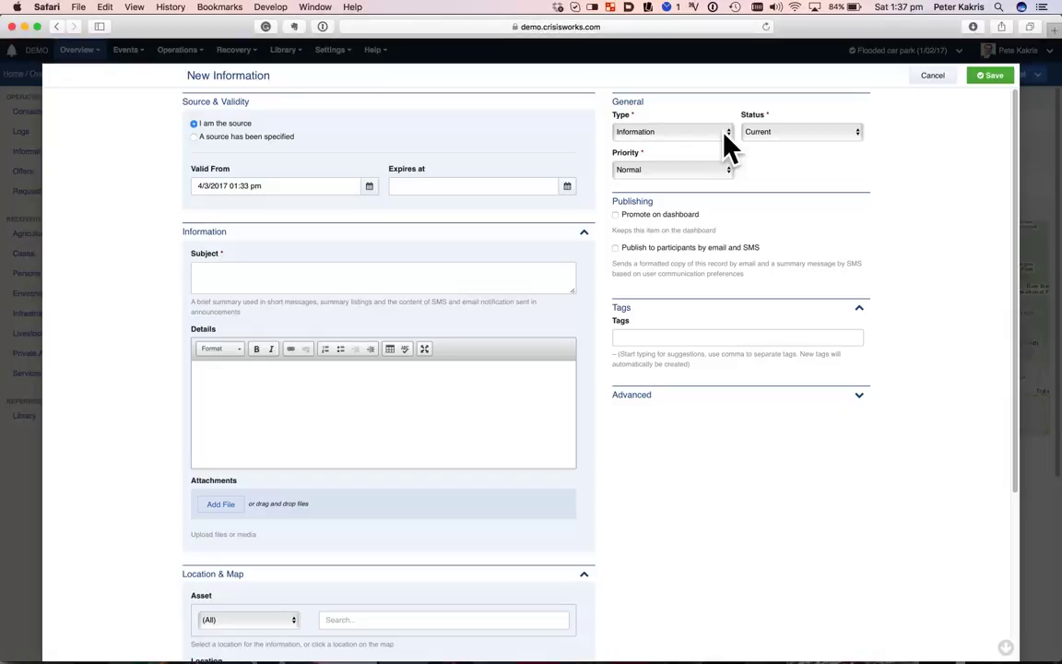
{"action": "left_click", "coordinate": [726, 137]}
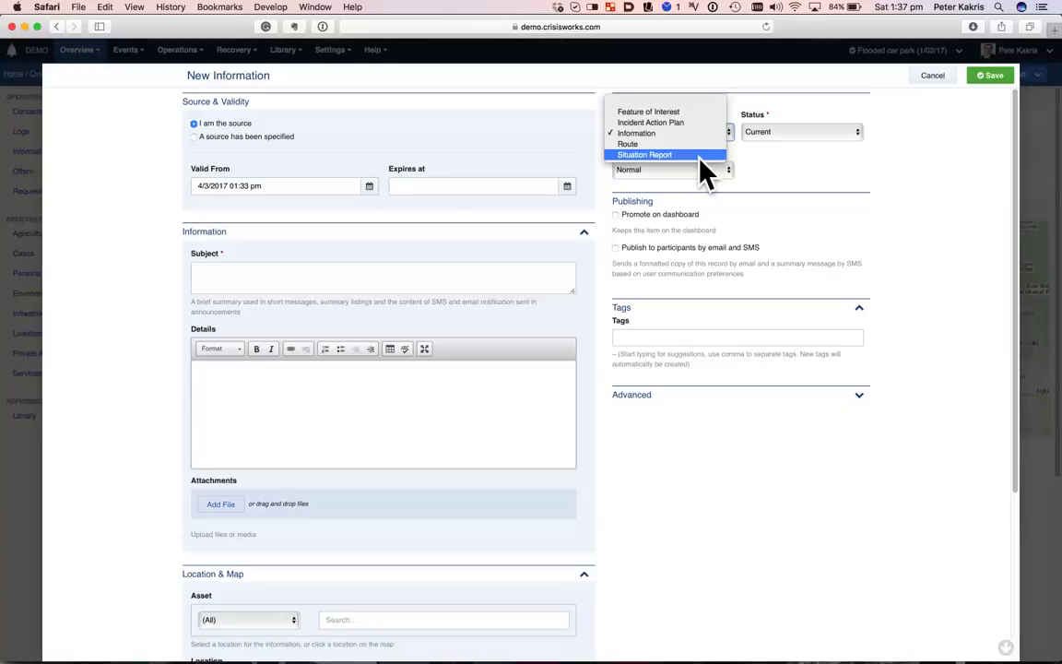
{"action": "left_click", "coordinate": [701, 156]}
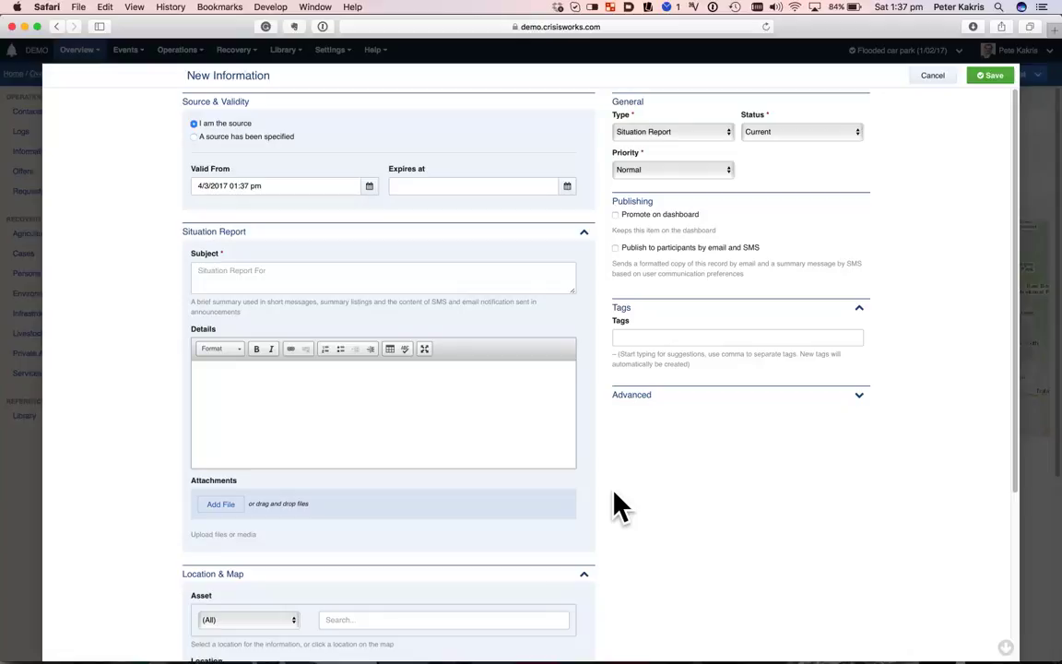
{"action": "scroll", "coordinate": [619, 506], "scroll_direction": "down", "scroll_amount": 5}
{"action": "scroll", "coordinate": [620, 506], "scroll_direction": "up", "scroll_amount": 5}
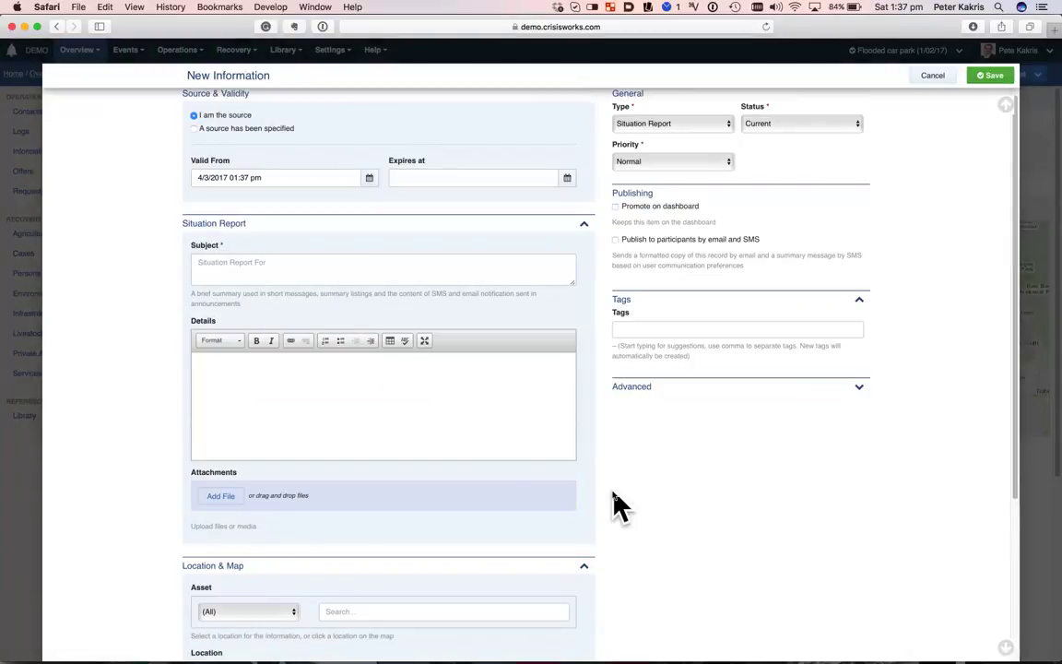
{"action": "left_click", "coordinate": [424, 343]}
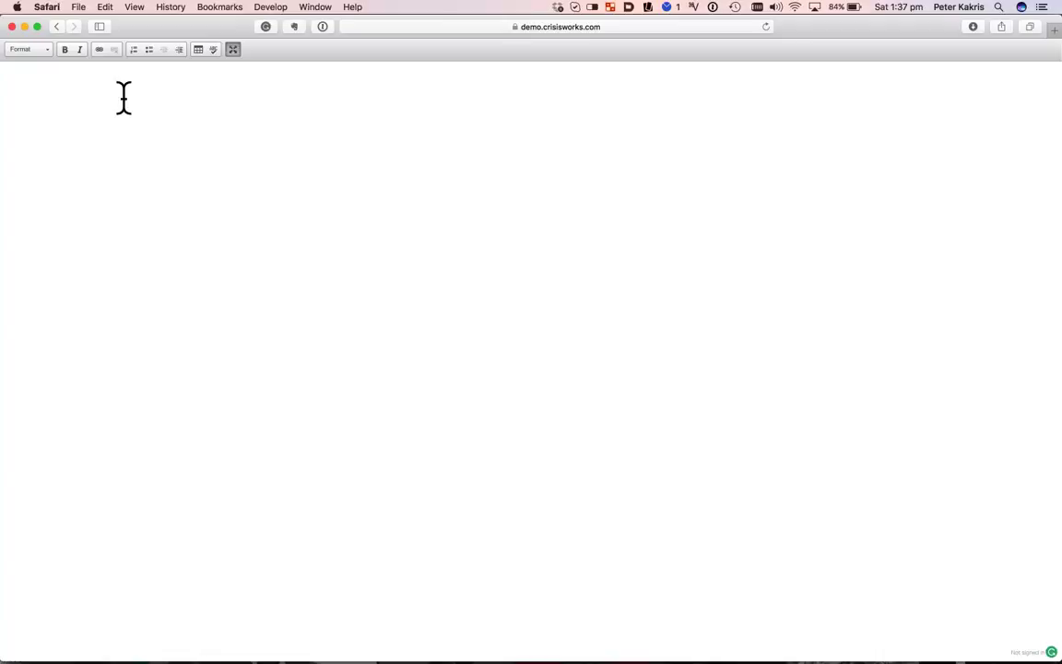
{"action": "left_click", "coordinate": [123, 98]}
{"action": "left_click", "coordinate": [233, 50]}
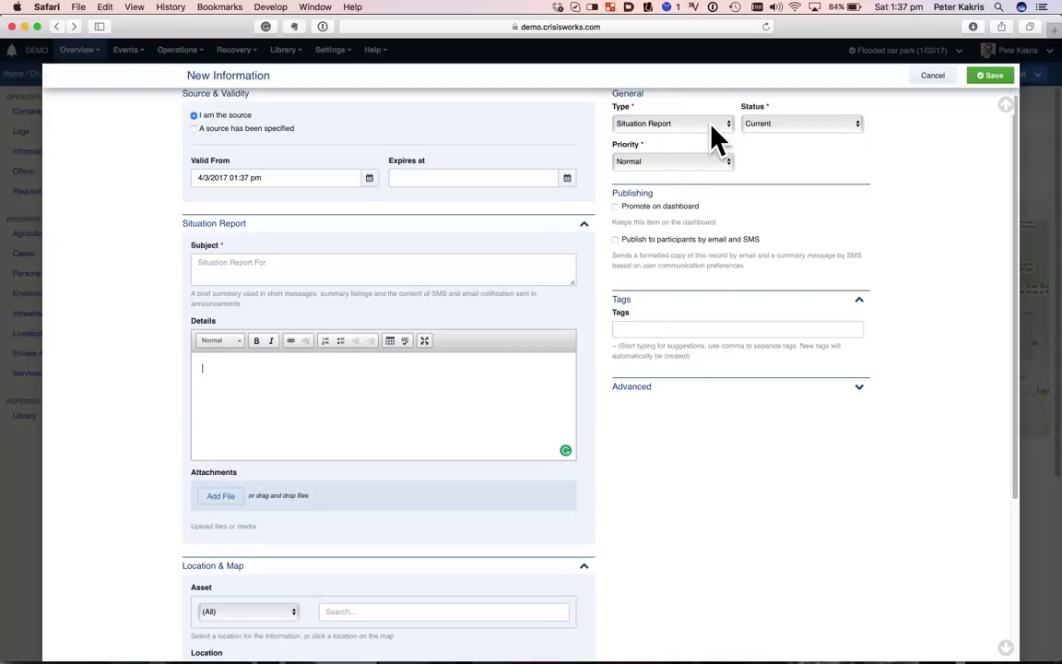
Set the new record's type to Incident Action Plan, review its sections and enter the subject "1 pm SMEAC update".
{"action": "left_click", "coordinate": [717, 138]}
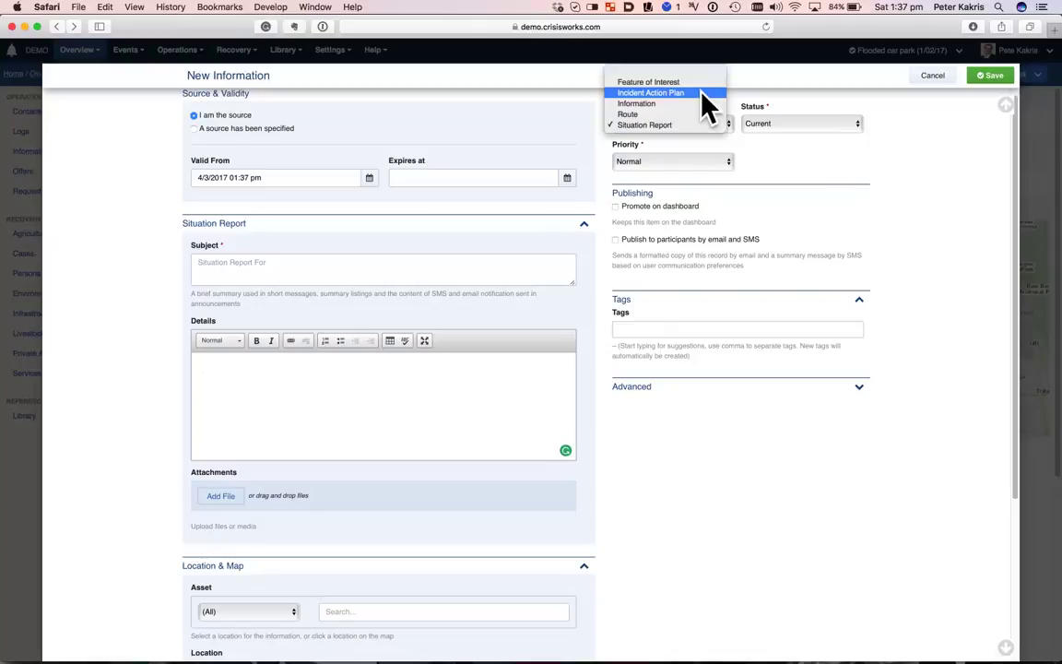
{"action": "left_click", "coordinate": [701, 93]}
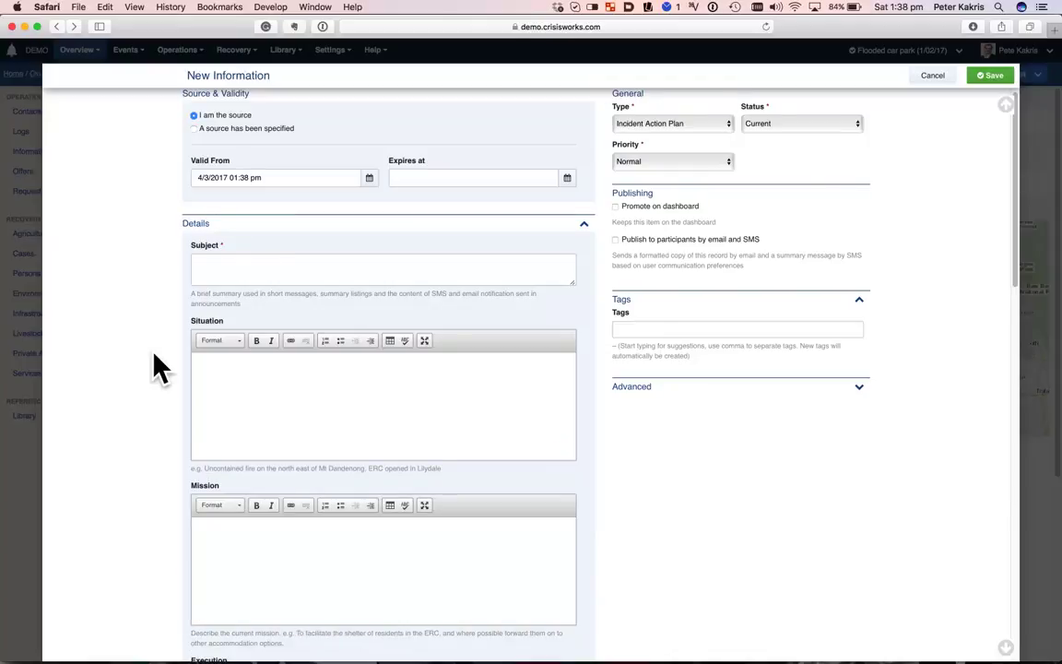
{"action": "scroll", "coordinate": [157, 367], "scroll_direction": "down", "scroll_amount": 10}
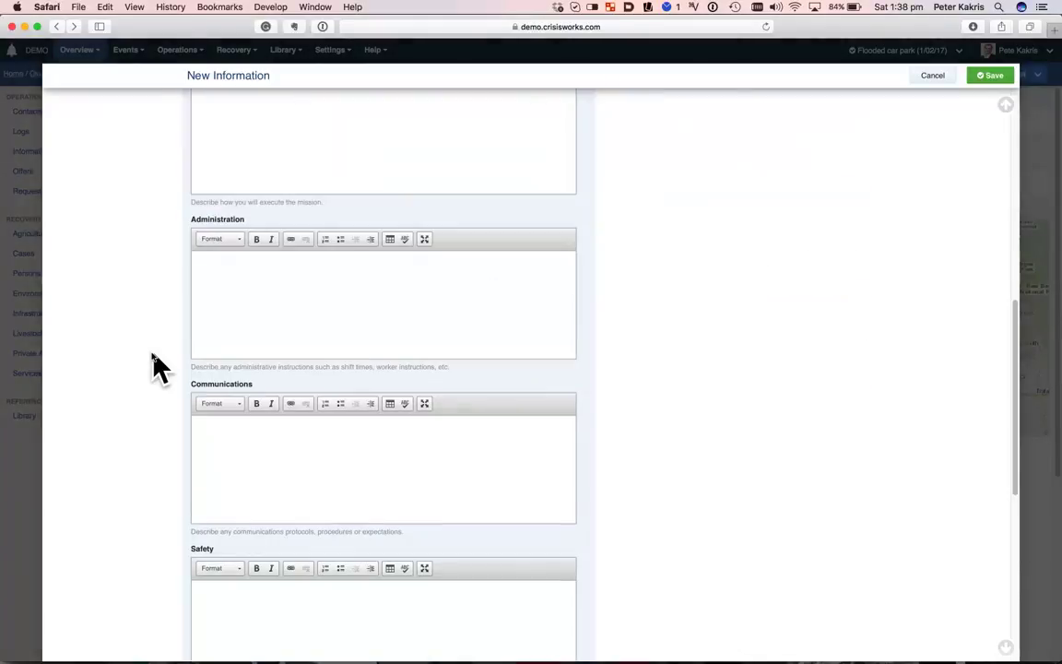
{"action": "scroll", "coordinate": [157, 367], "scroll_direction": "up", "scroll_amount": 10}
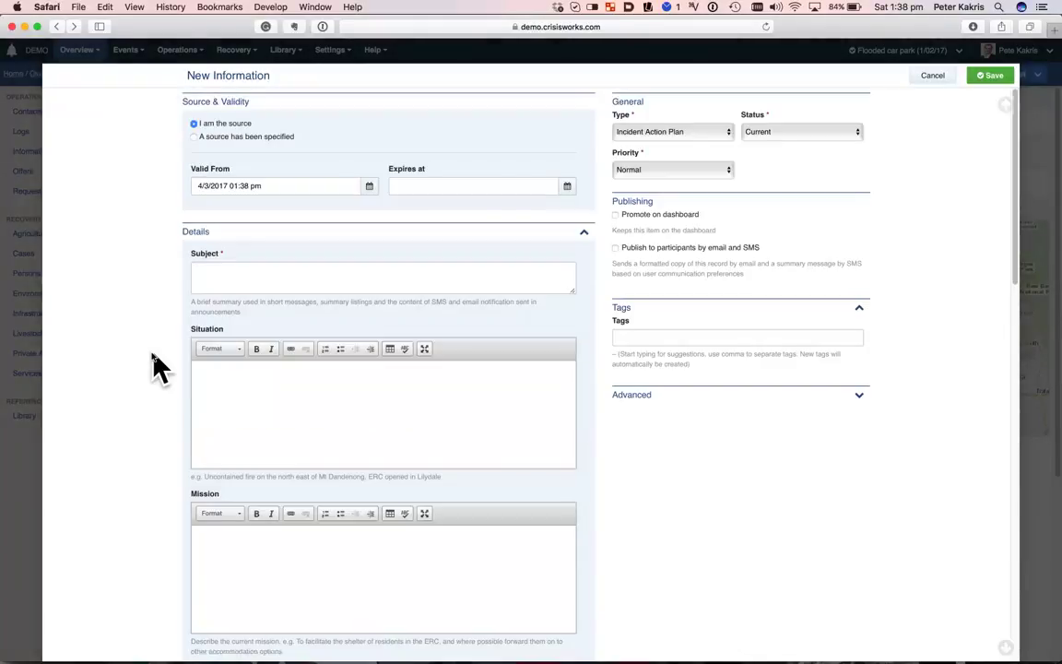
{"action": "left_click", "coordinate": [338, 271]}
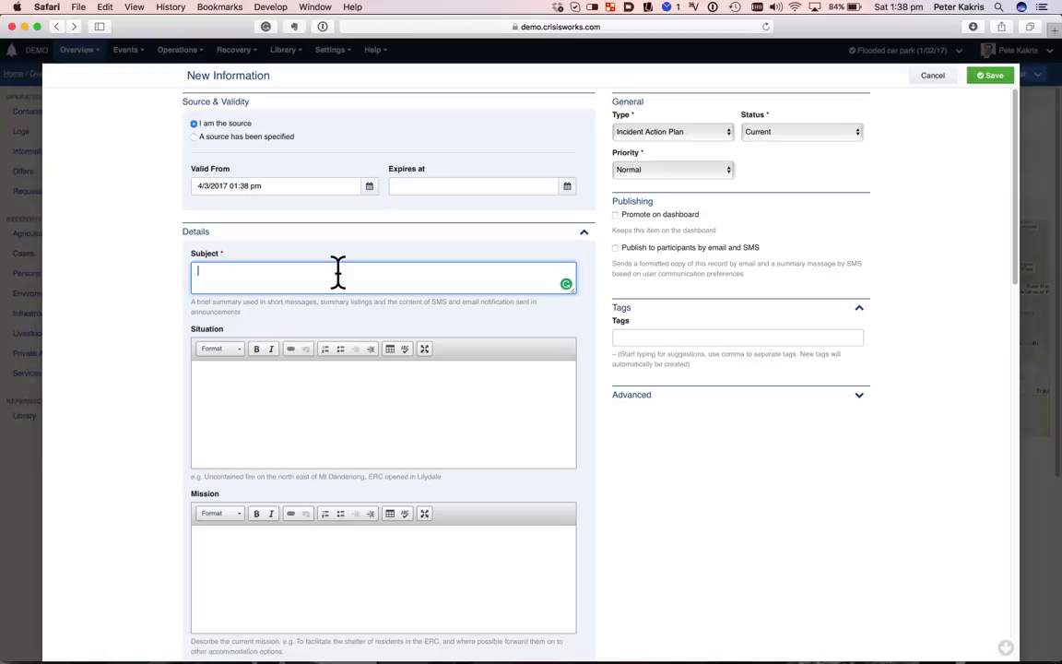
{"action": "type", "text": "1 pm SMEAC update"}
Publish the Incident Action Plan to participants by email and SMS, with MERC as recipient and Force send as SMS enabled.
{"action": "left_click", "coordinate": [671, 248]}
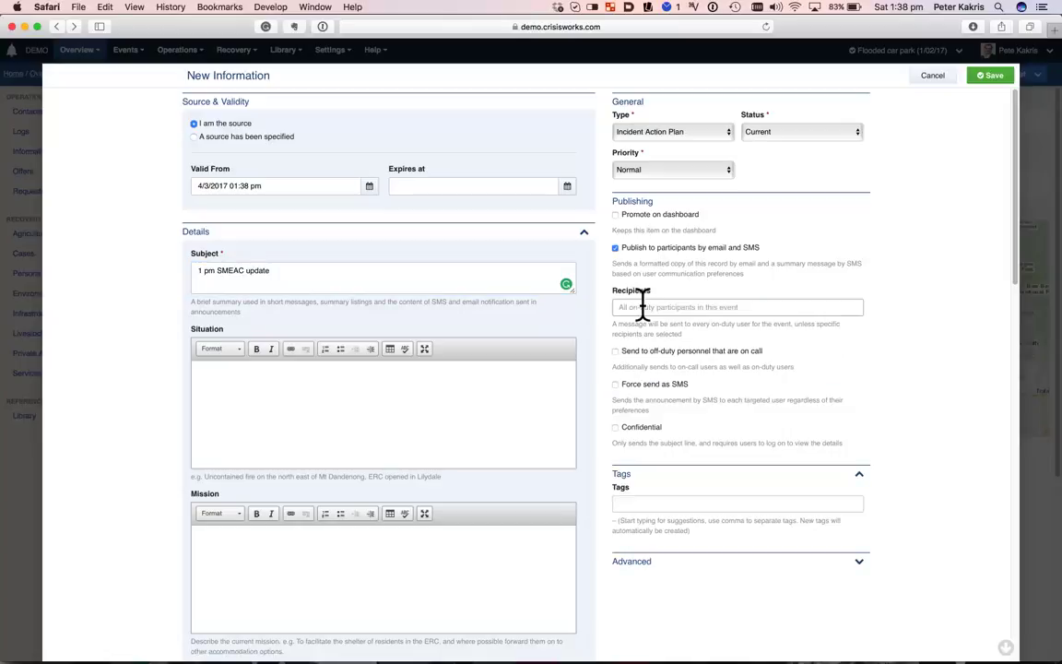
{"action": "left_click", "coordinate": [642, 307]}
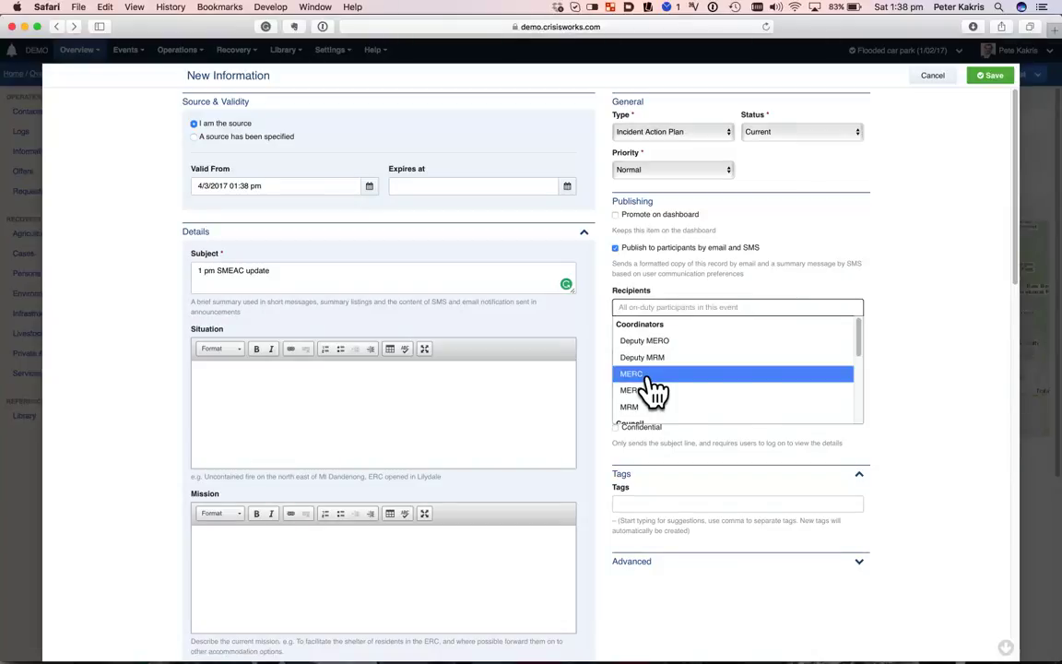
{"action": "left_click", "coordinate": [650, 374]}
{"action": "left_click", "coordinate": [653, 388]}
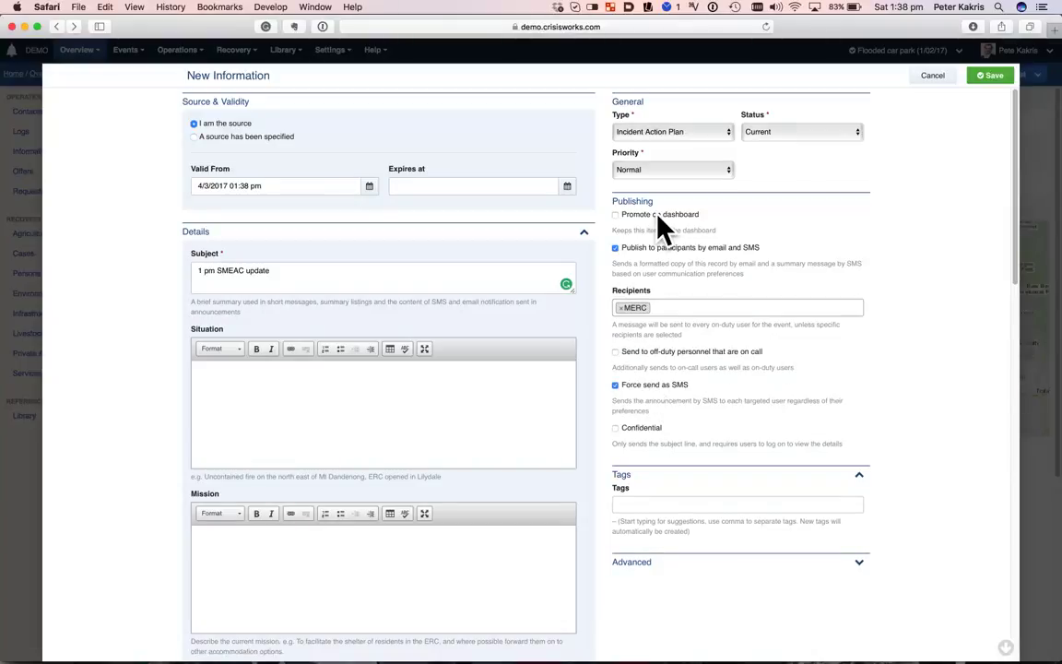
{"action": "left_click", "coordinate": [660, 221]}
{"action": "left_click", "coordinate": [661, 221]}
Open the "Meet in the Operations Centre" announcement from the dashboard, set its status to Not Current and save it.
{"action": "mouse_move", "coordinate": [528, 651]}
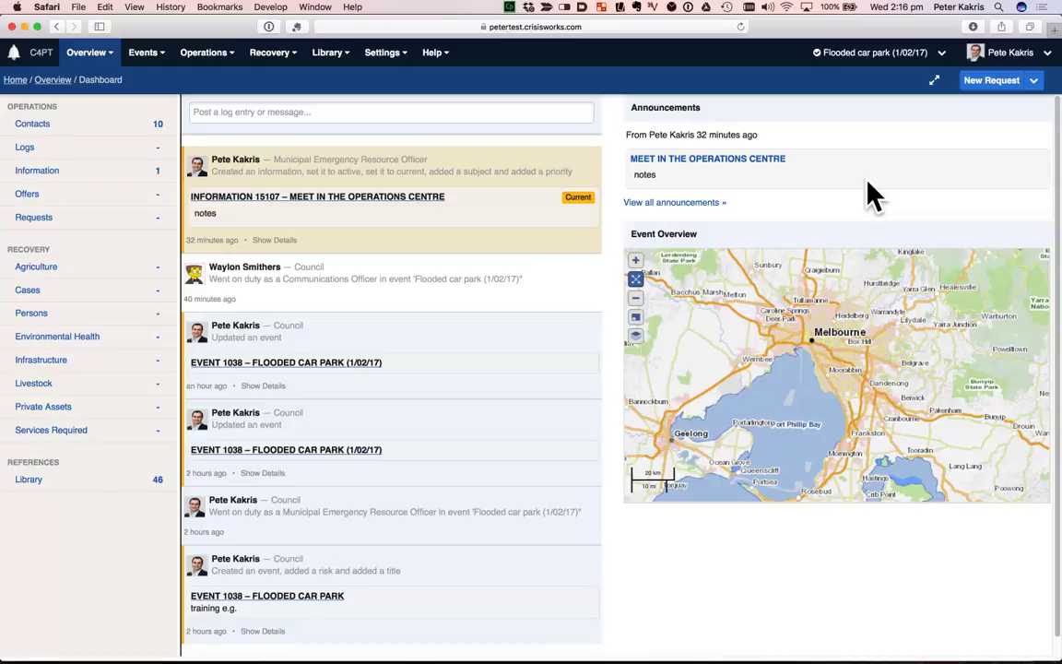
{"action": "triple_click", "coordinate": [741, 173]}
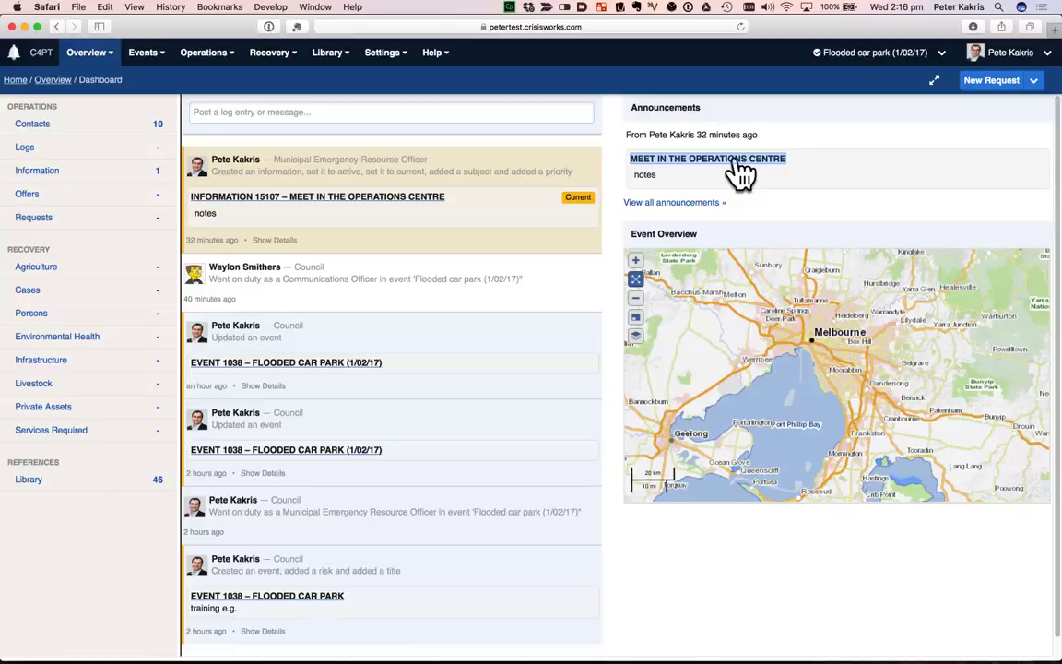
{"action": "left_click", "coordinate": [740, 173]}
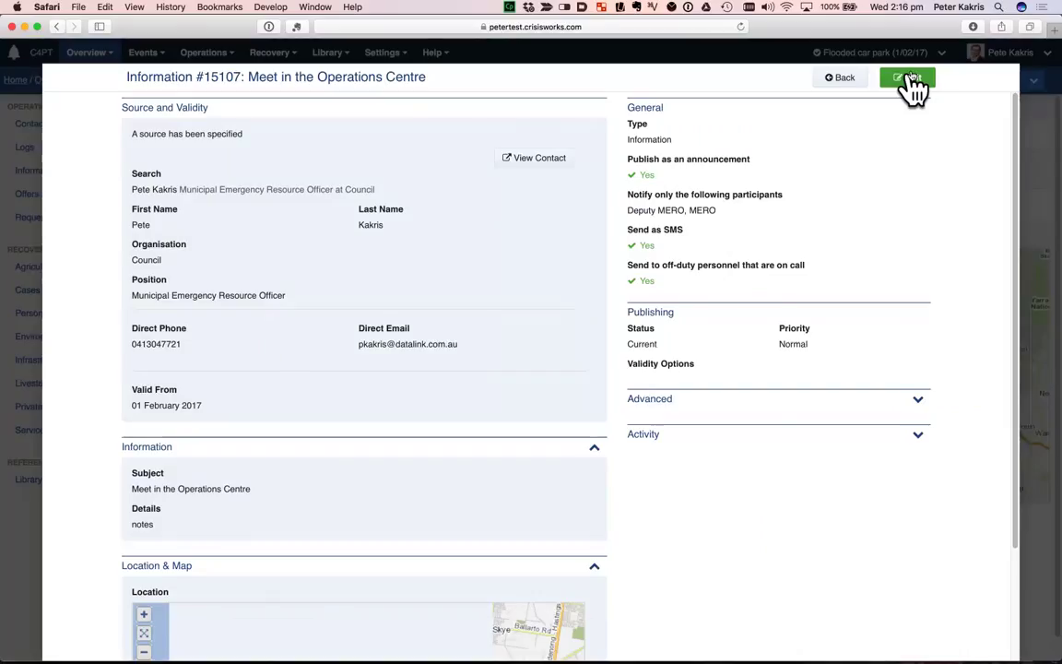
{"action": "left_click", "coordinate": [908, 79]}
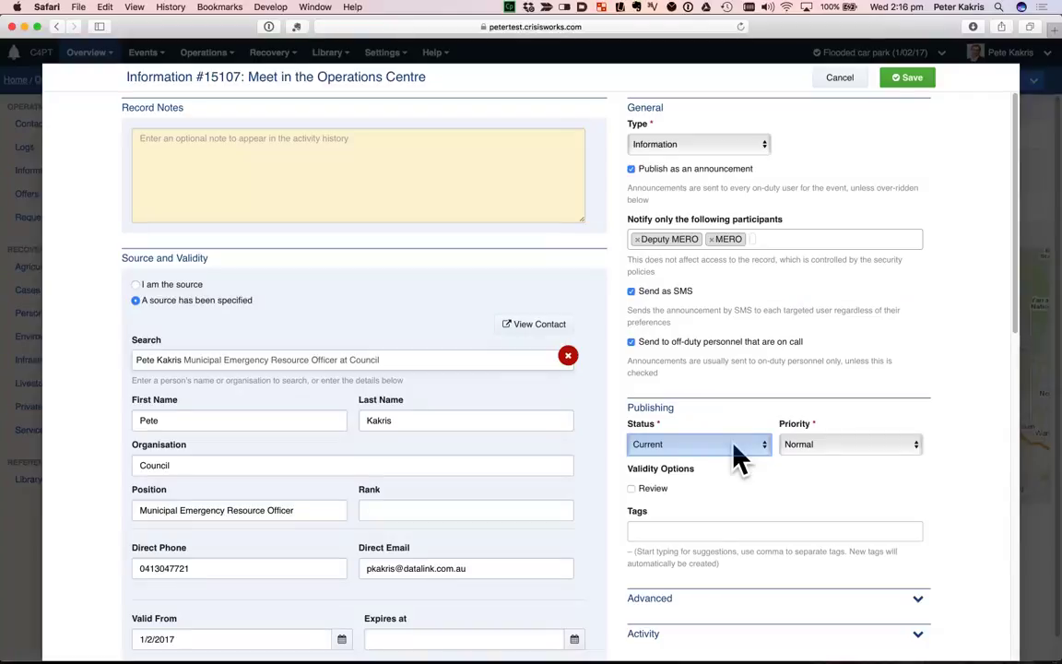
{"action": "left_click", "coordinate": [740, 458]}
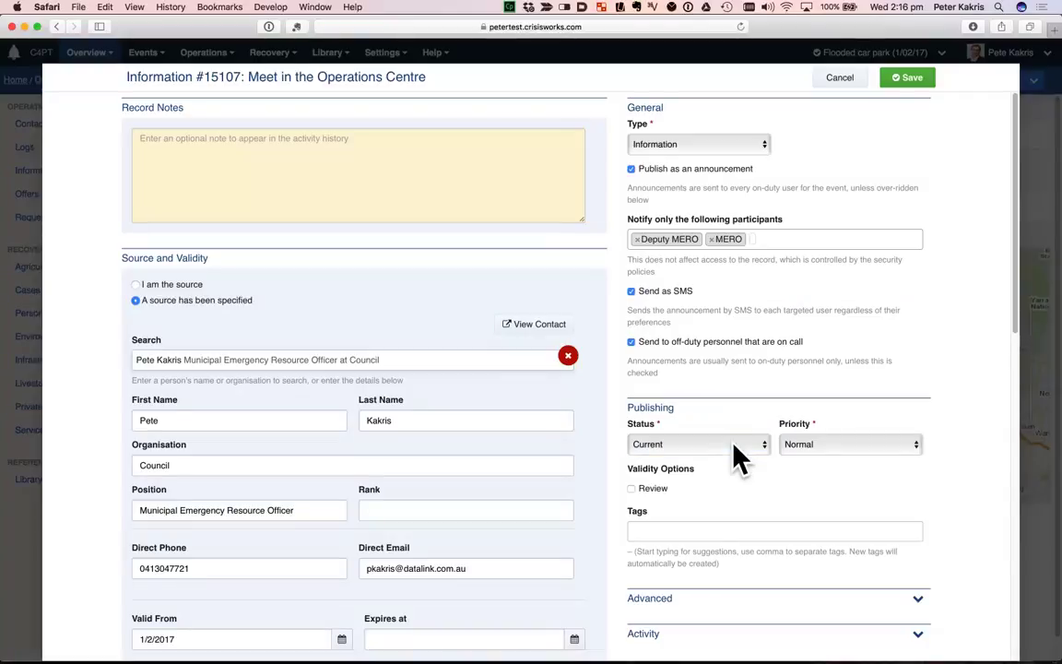
{"action": "left_click", "coordinate": [741, 452]}
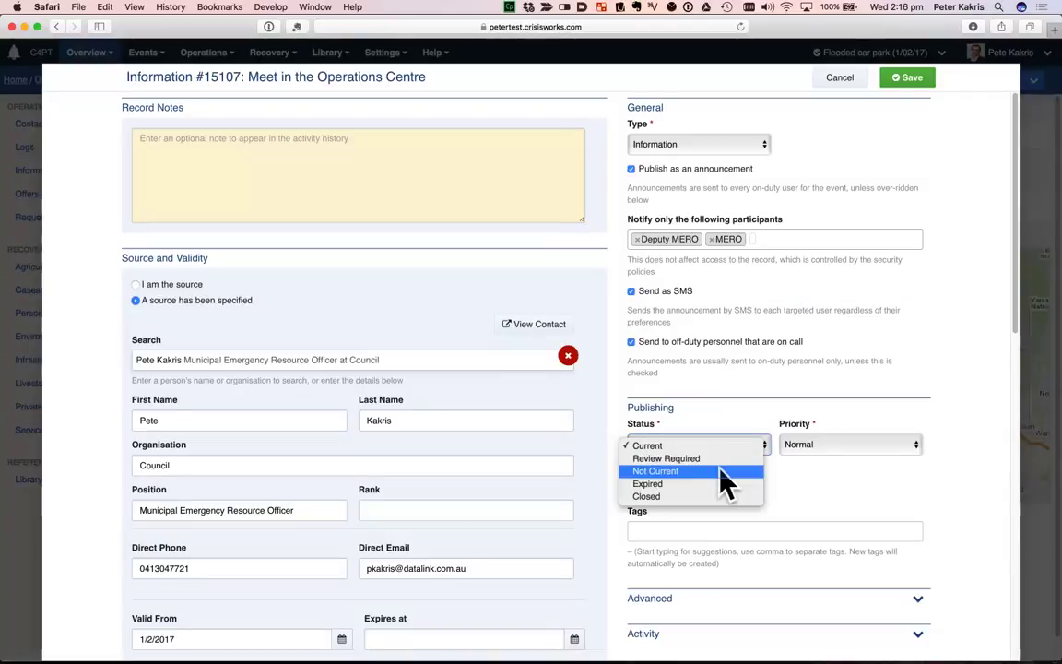
{"action": "left_click", "coordinate": [726, 473]}
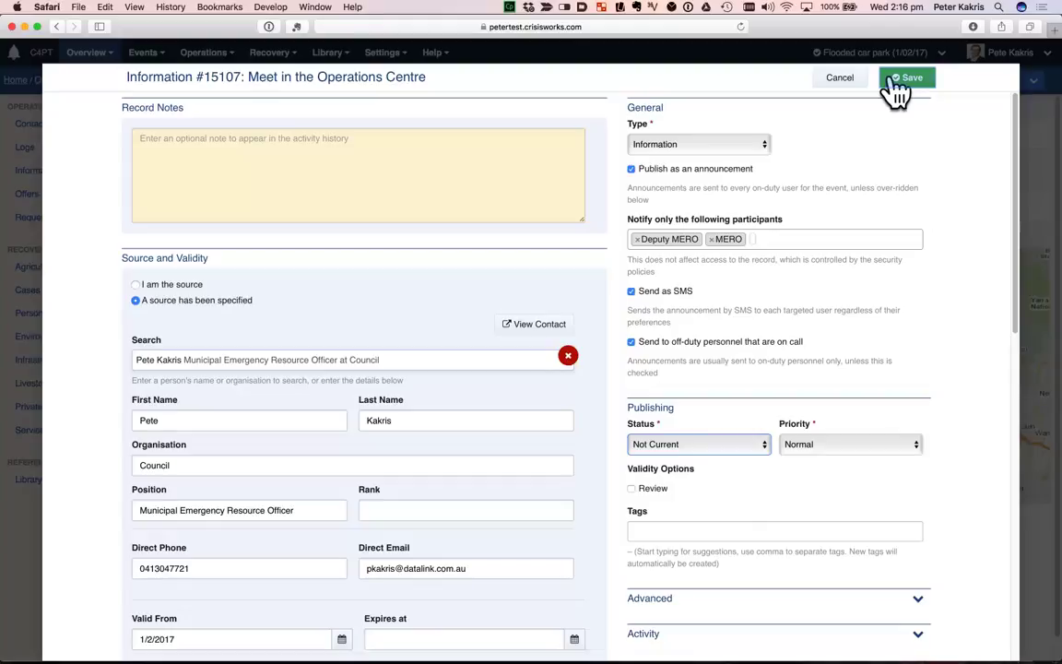
{"action": "left_click", "coordinate": [897, 89]}
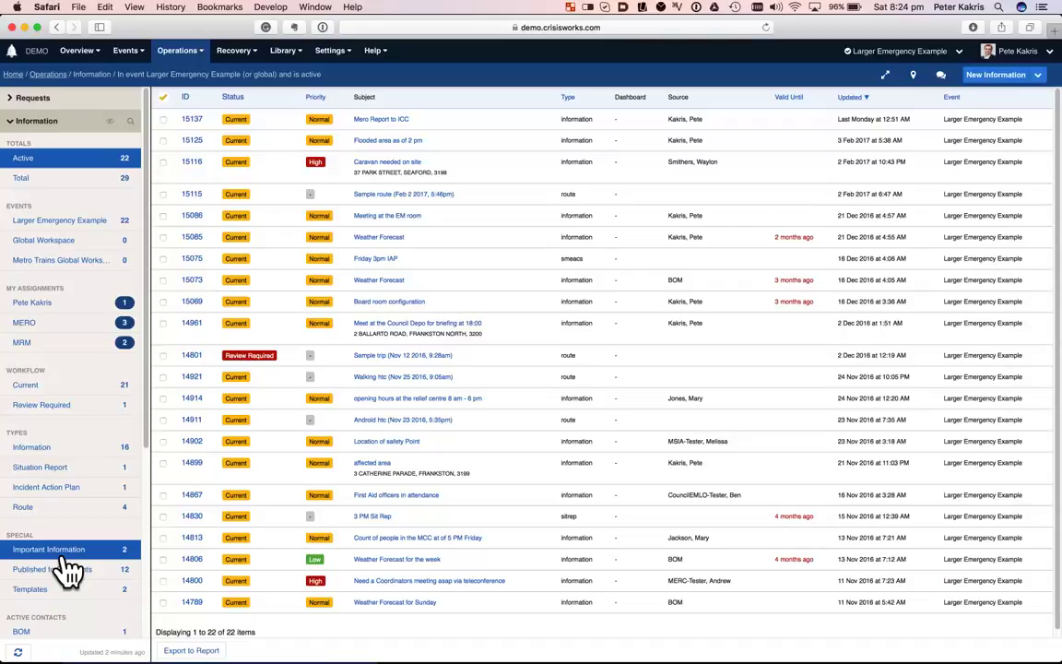
List the information templates in the Larger Emergency Example event and copy both of them to new draft items.
{"action": "scroll", "coordinate": [69, 571], "scroll_direction": "down", "scroll_amount": 2}
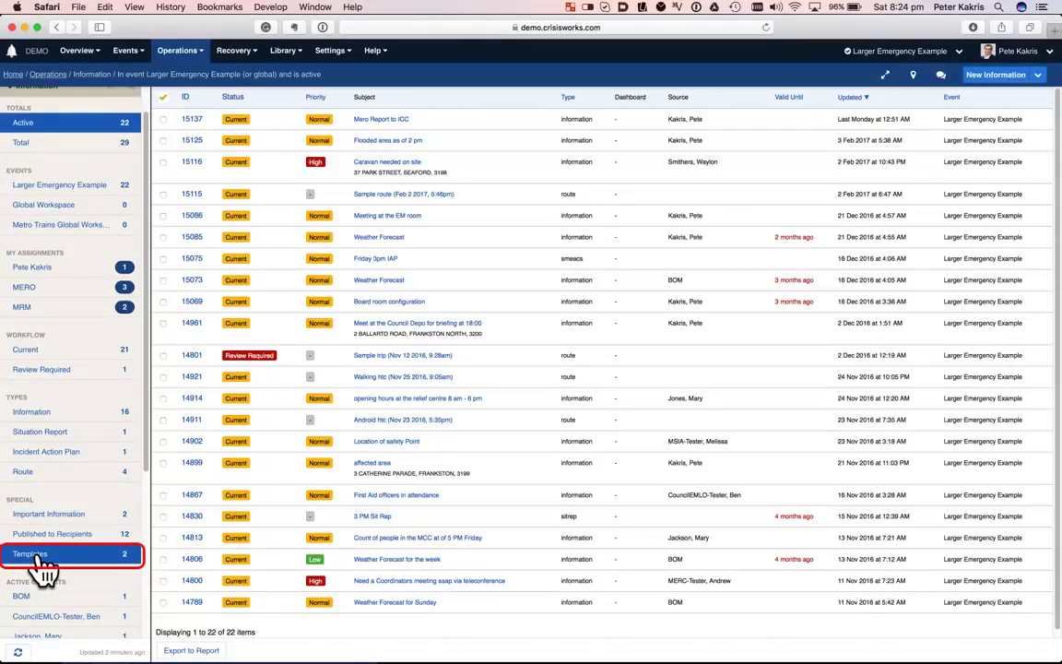
{"action": "left_click", "coordinate": [41, 559]}
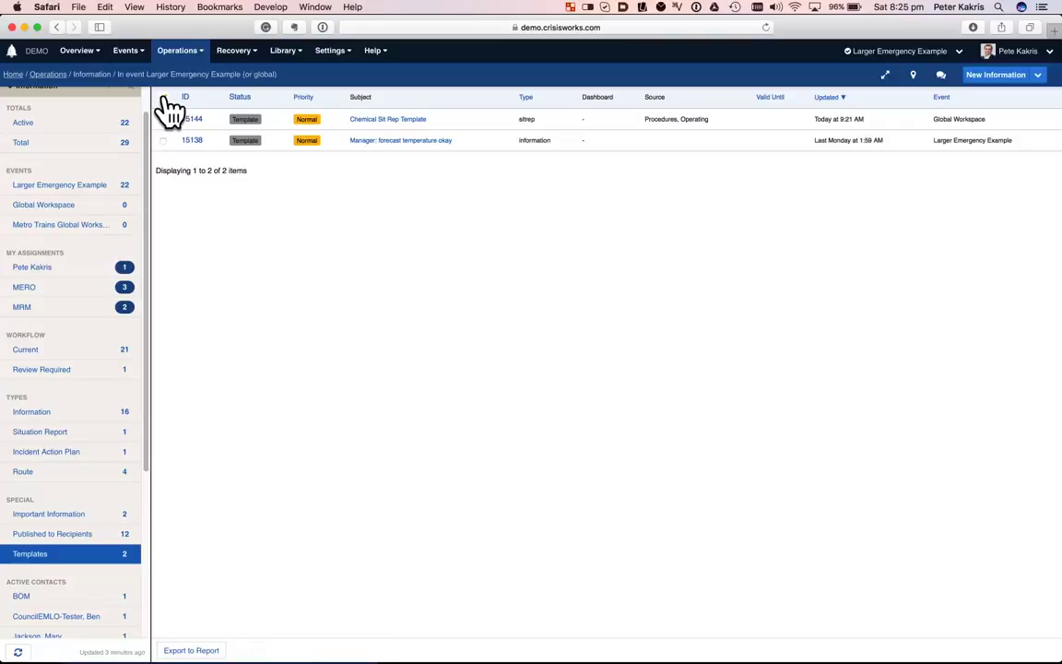
{"action": "left_click", "coordinate": [163, 97]}
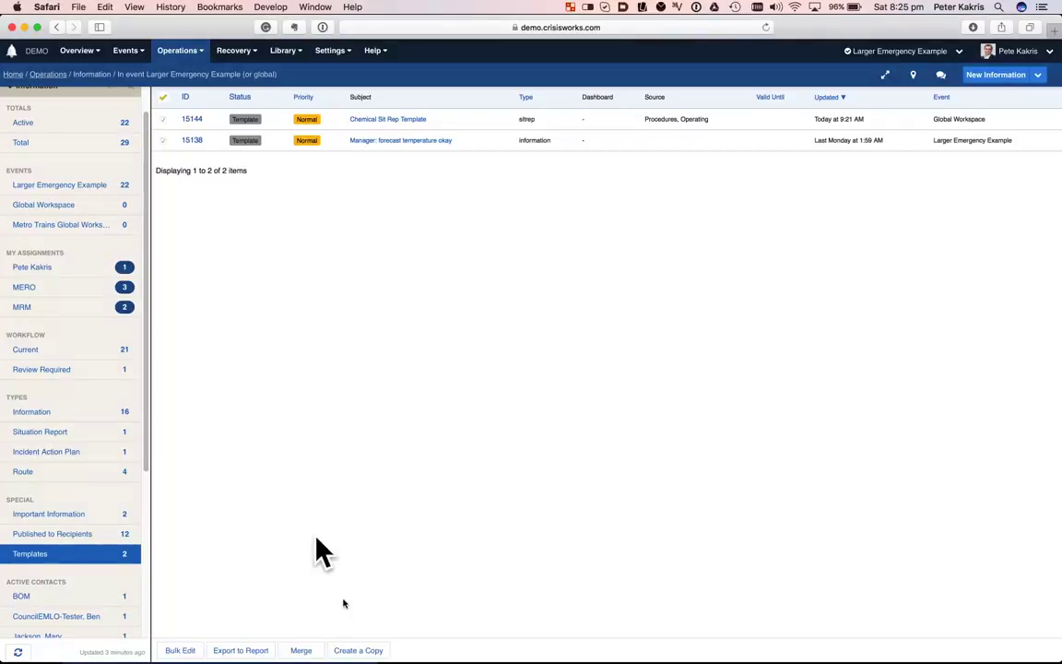
{"action": "left_click", "coordinate": [358, 651]}
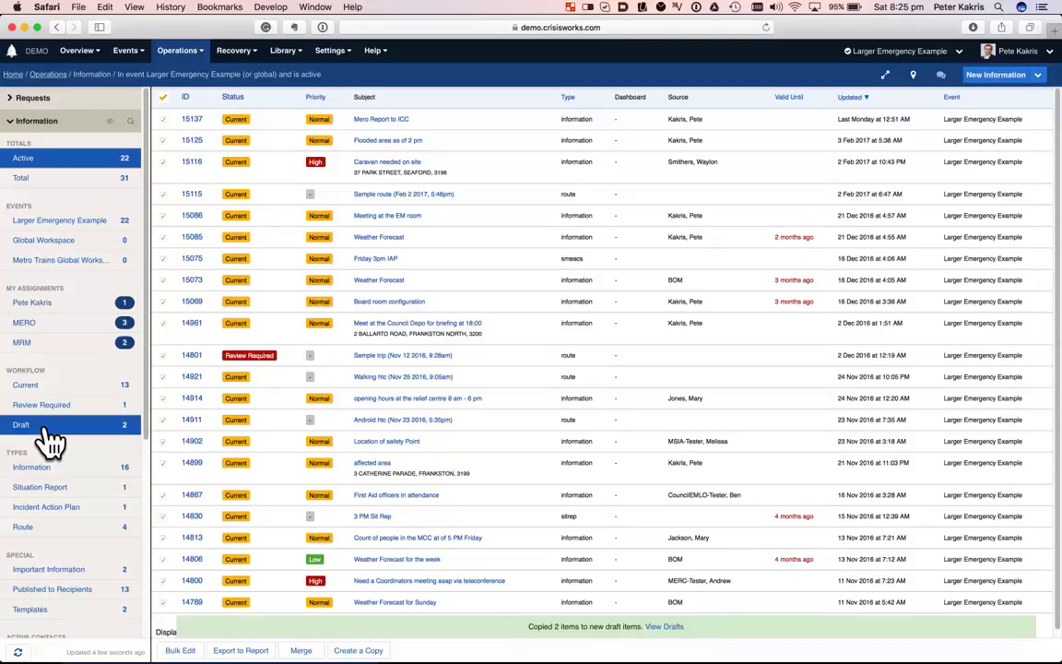
Open the draft "Chemical Sit Rep as of" for editing and review its prefilled report sections and map settings.
{"action": "left_click", "coordinate": [48, 439]}
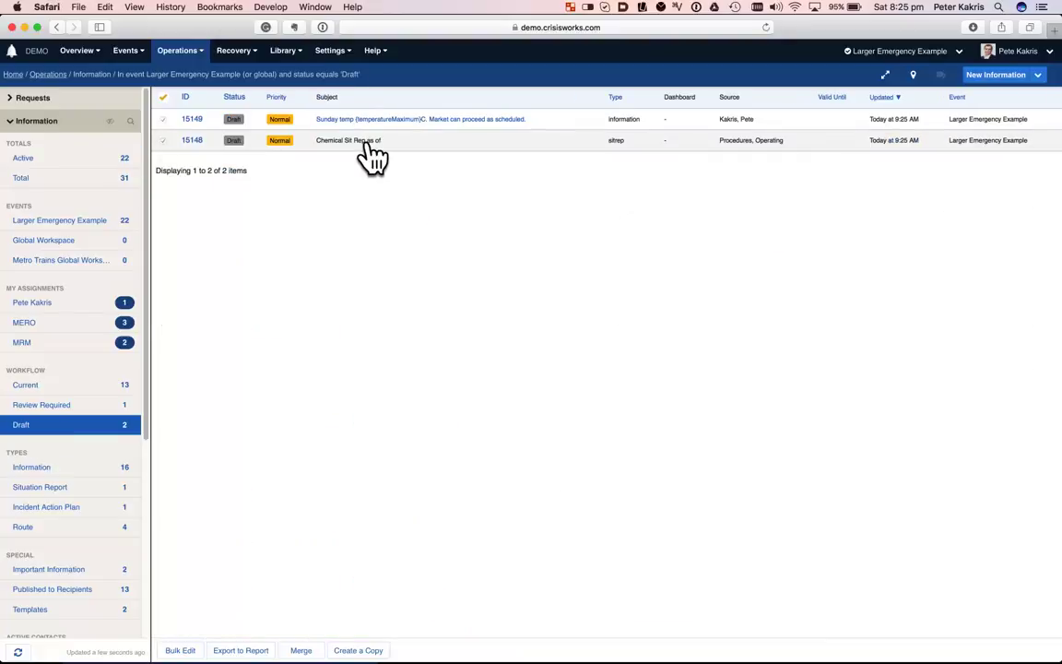
{"action": "left_click", "coordinate": [373, 146]}
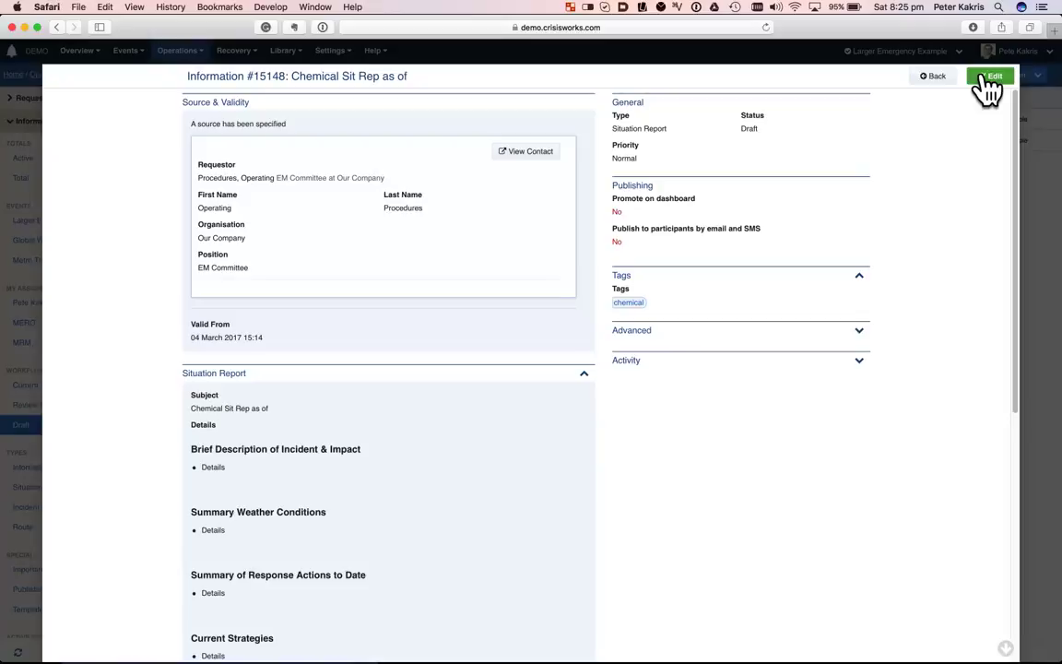
{"action": "left_click", "coordinate": [989, 81]}
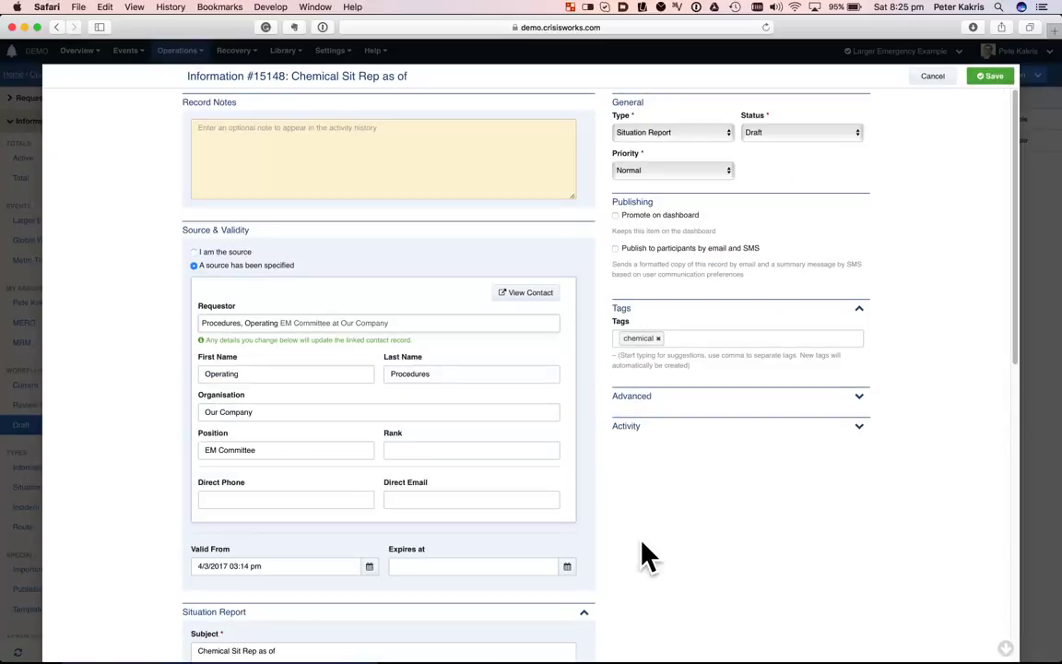
{"action": "scroll", "coordinate": [646, 553], "scroll_direction": "down", "scroll_amount": 2}
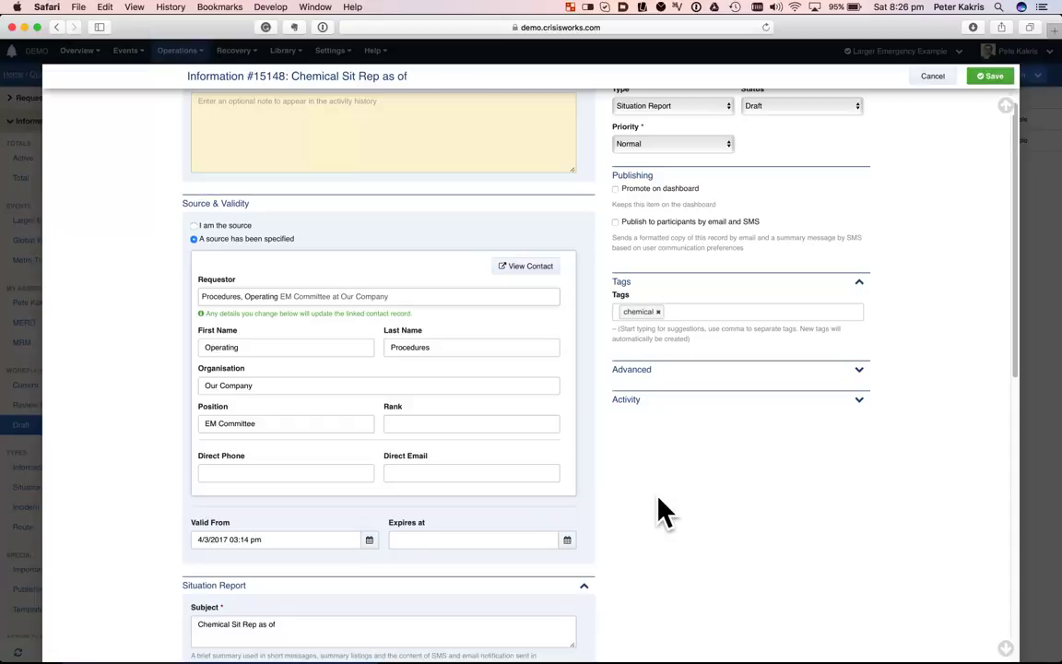
{"action": "scroll", "coordinate": [664, 512], "scroll_direction": "down", "scroll_amount": 5}
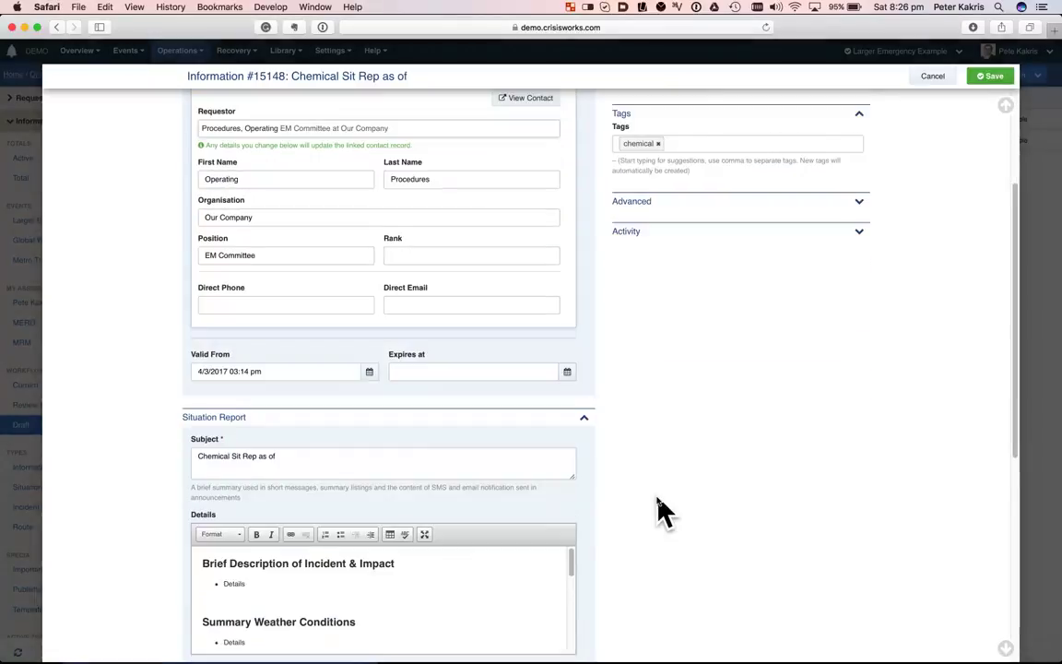
{"action": "scroll", "coordinate": [664, 511], "scroll_direction": "down", "scroll_amount": 1}
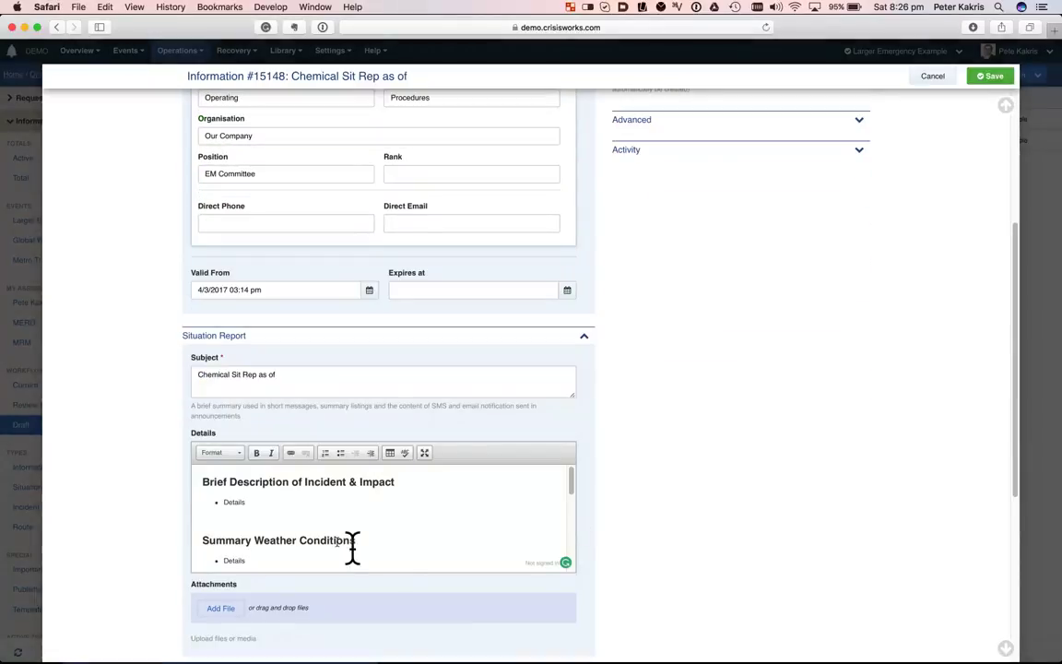
{"action": "scroll", "coordinate": [353, 514], "scroll_direction": "down", "scroll_amount": 5}
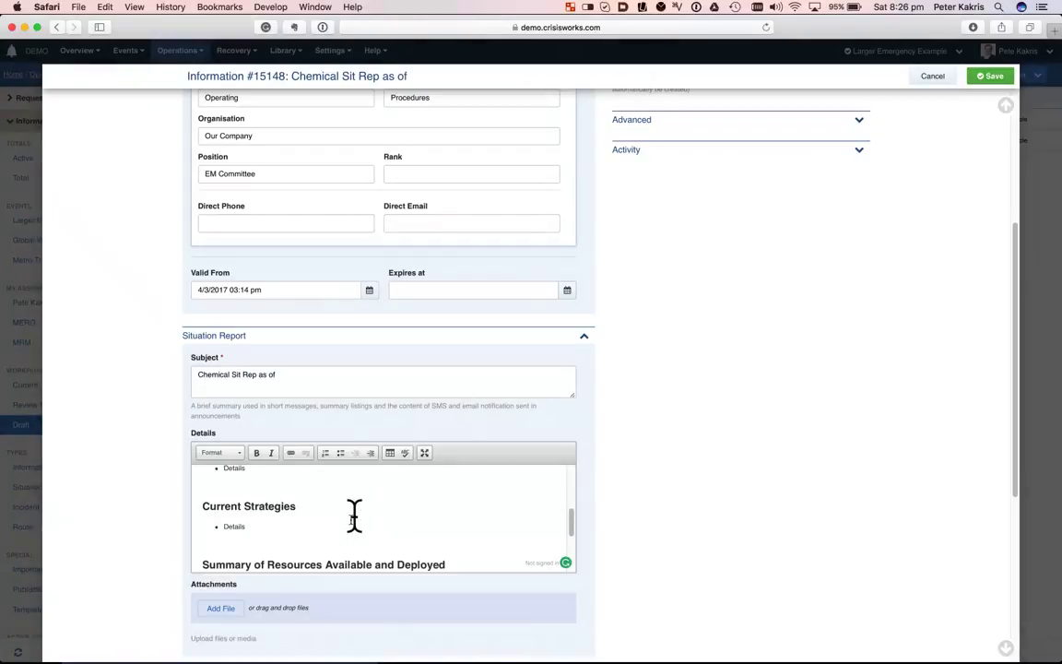
{"action": "scroll", "coordinate": [777, 524], "scroll_direction": "down", "scroll_amount": 8}
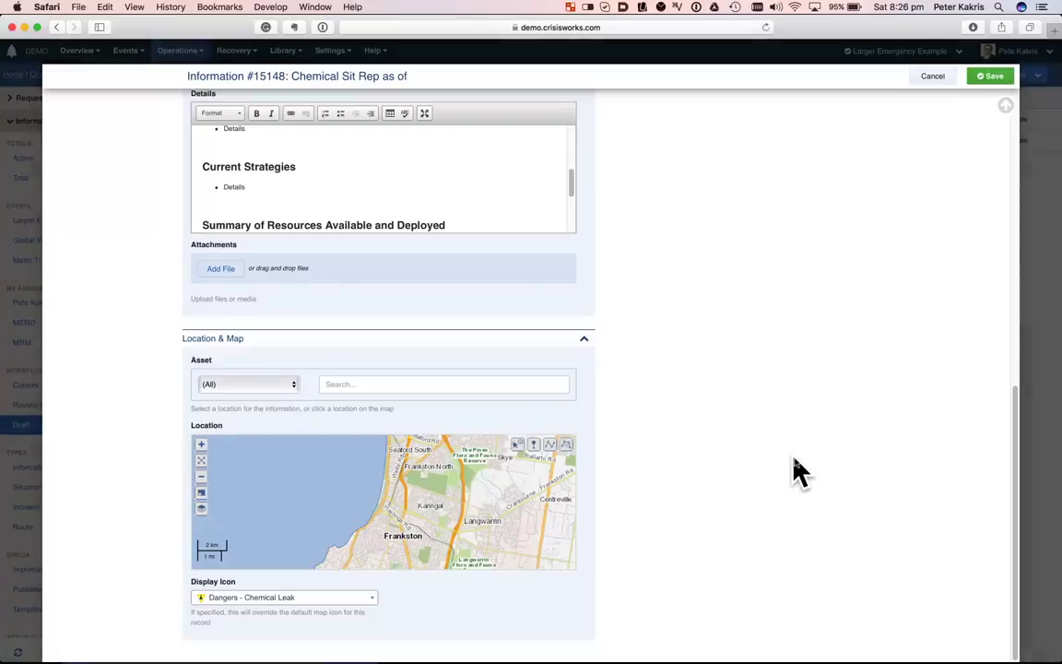
Complete the situation report's subject as "Chemical Sit Rep as of 8 pm".
{"action": "scroll", "coordinate": [795, 467], "scroll_direction": "up", "scroll_amount": 3}
{"action": "scroll", "coordinate": [798, 470], "scroll_direction": "up", "scroll_amount": 1}
{"action": "left_click", "coordinate": [356, 195]}
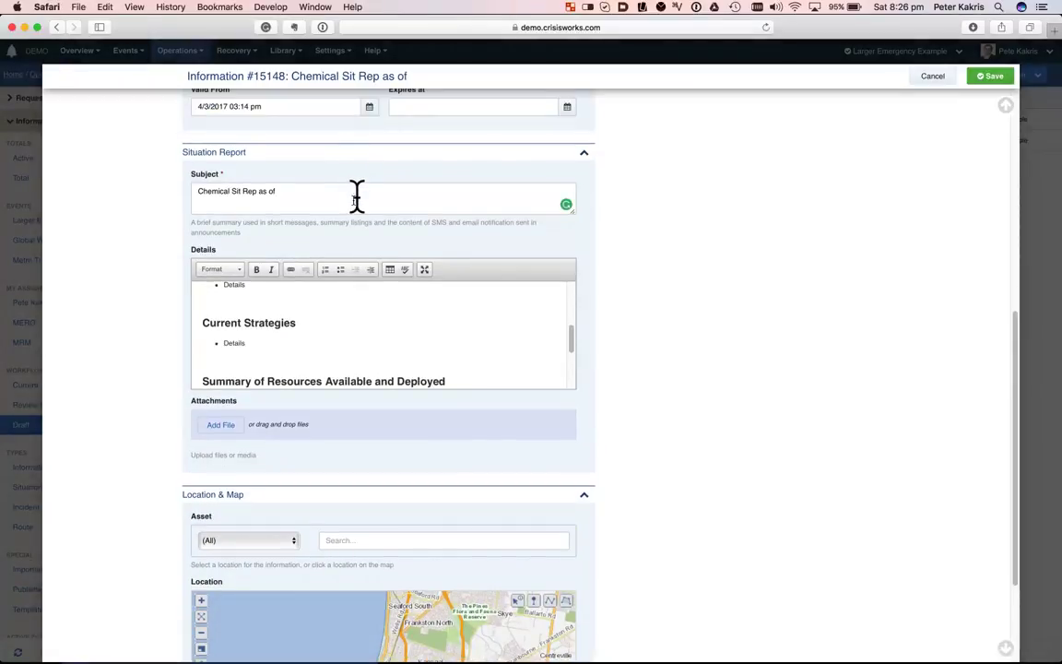
{"action": "type", "text": "8 pm"}
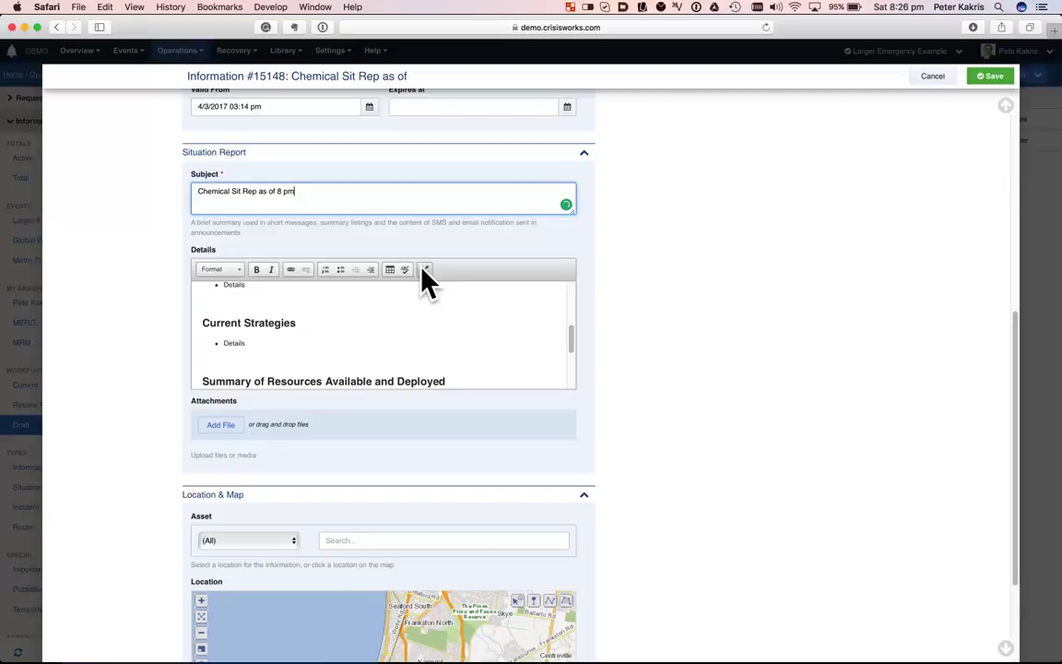
In the full-screen Details editor, enter bullets "aaaa" and "bbb" under Brief Description and "3333" and "4444" under Response Actions.
{"action": "left_click", "coordinate": [425, 270]}
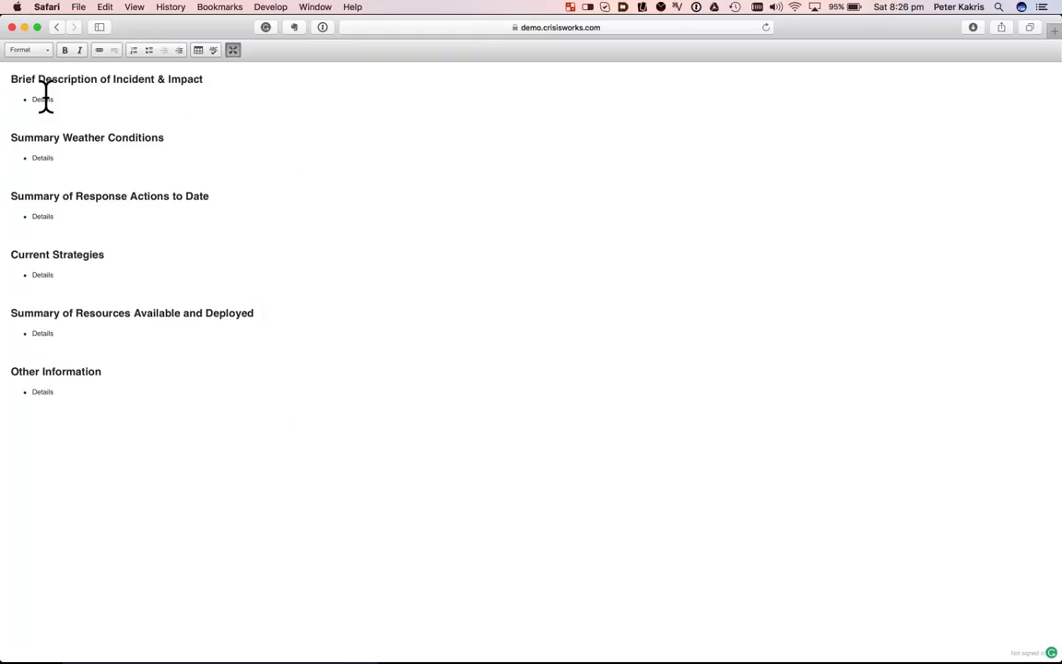
{"action": "double_click", "coordinate": [44, 99]}
{"action": "type", "text": "aaaa"}
{"action": "key", "text": "Return"}
{"action": "type", "text": "bbb"}
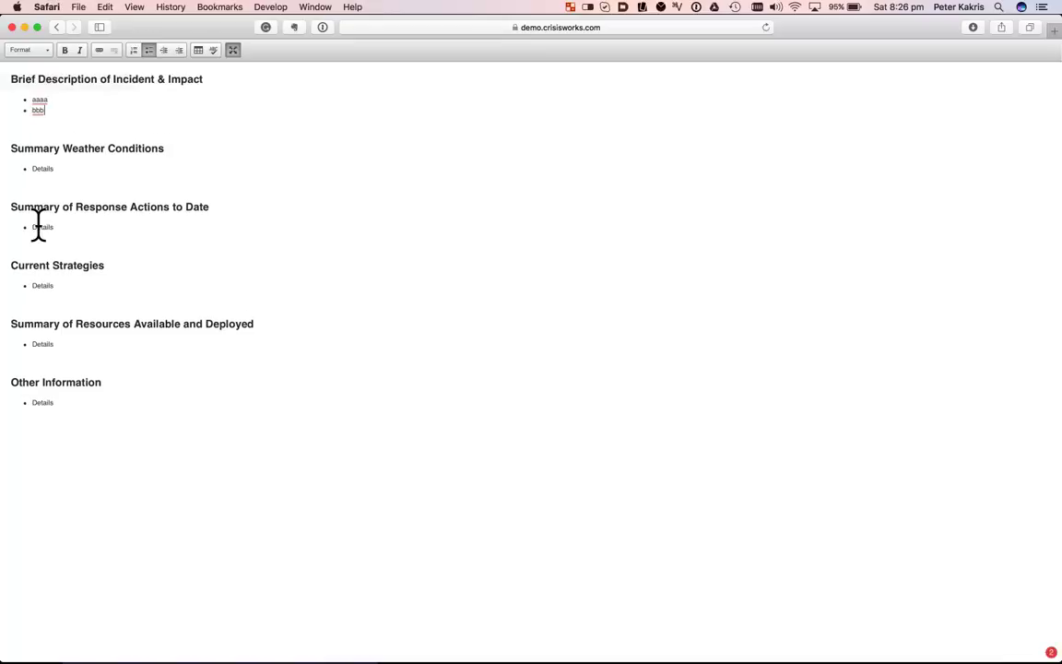
{"action": "double_click", "coordinate": [38, 225]}
{"action": "type", "text": "3333"}
{"action": "key", "text": "Return"}
{"action": "type", "text": "4444"}
{"action": "left_click", "coordinate": [502, 210]}
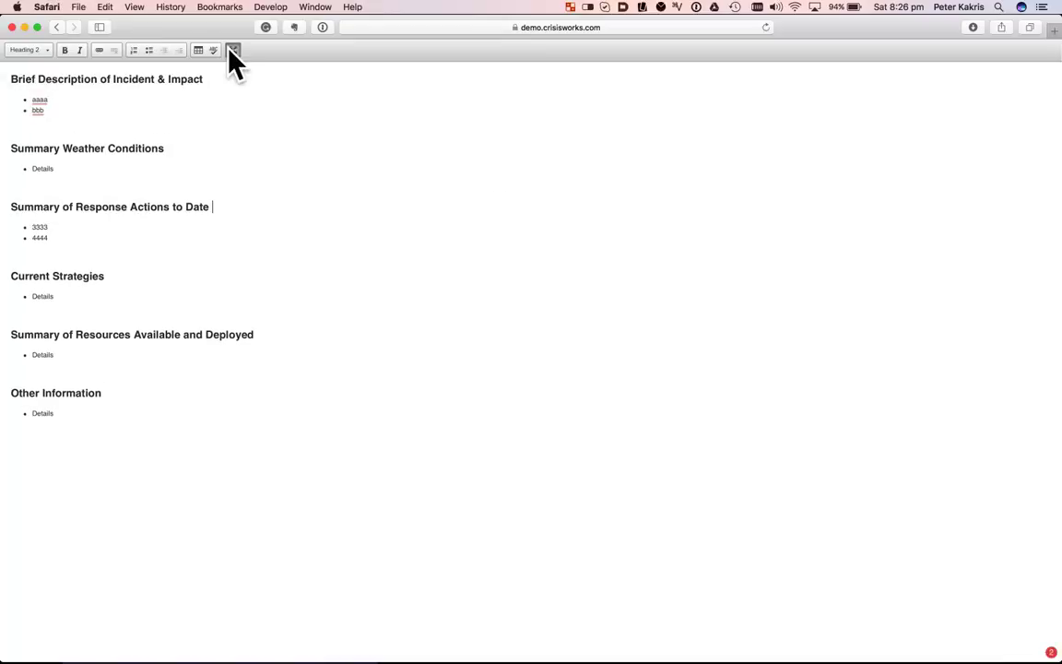
{"action": "left_click", "coordinate": [232, 51]}
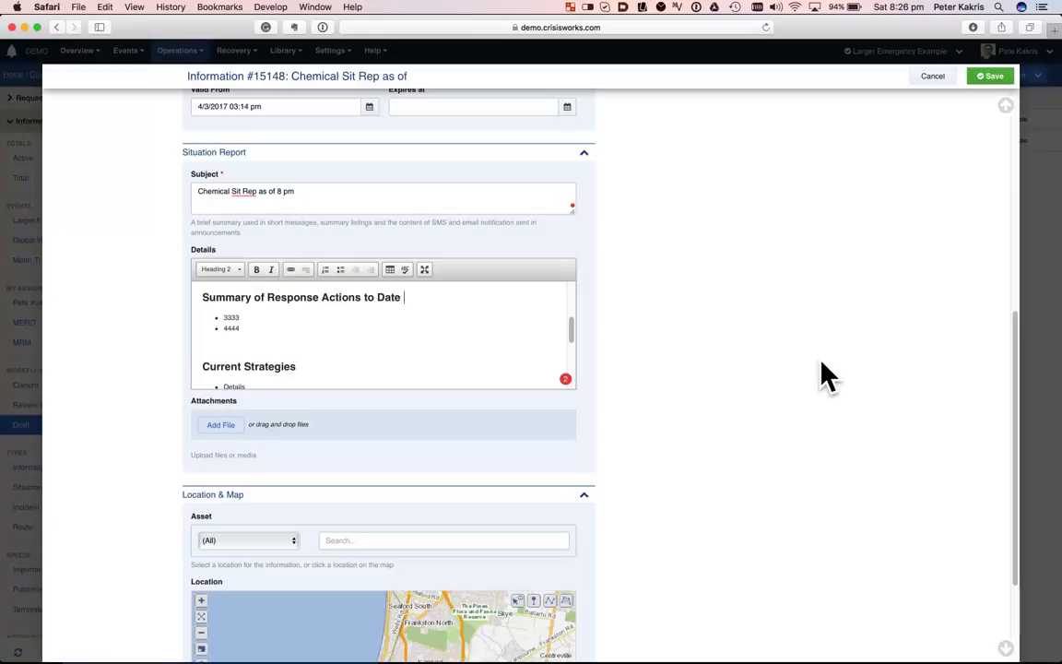
Set the situation report's status to Current and save it, refreshing the records and showing the active information list.
{"action": "scroll", "coordinate": [826, 373], "scroll_direction": "up", "scroll_amount": 5}
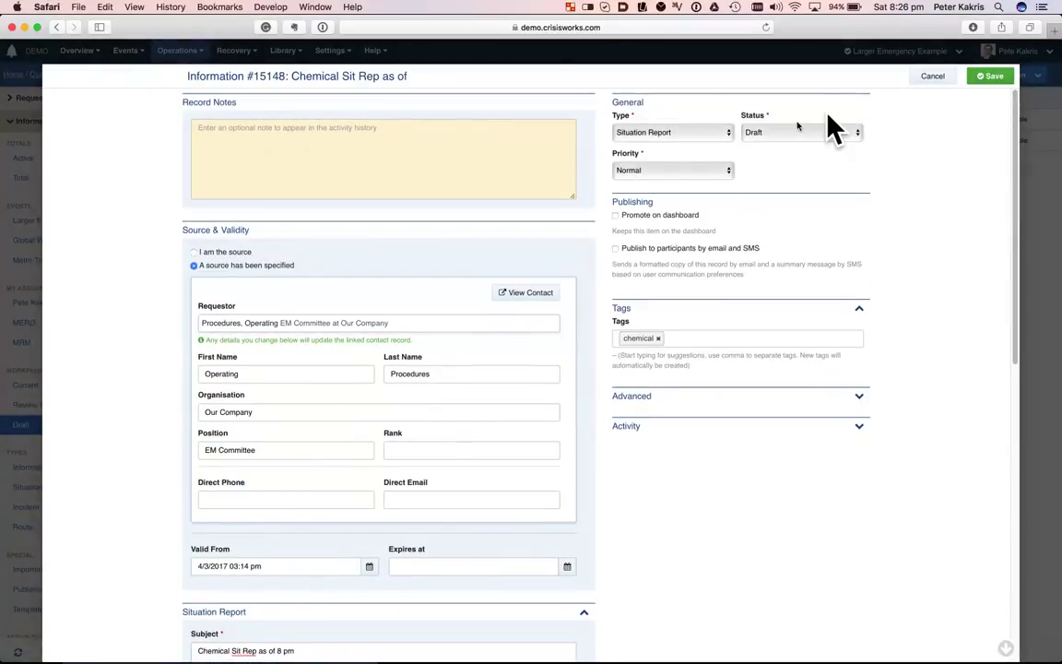
{"action": "left_click", "coordinate": [785, 135]}
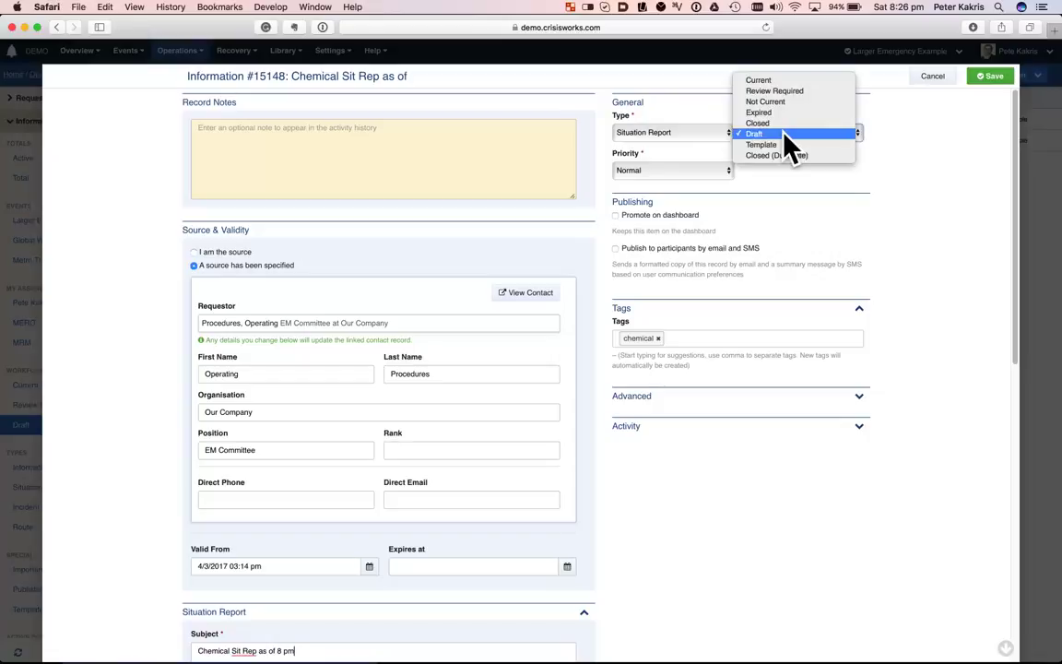
{"action": "left_click", "coordinate": [773, 80]}
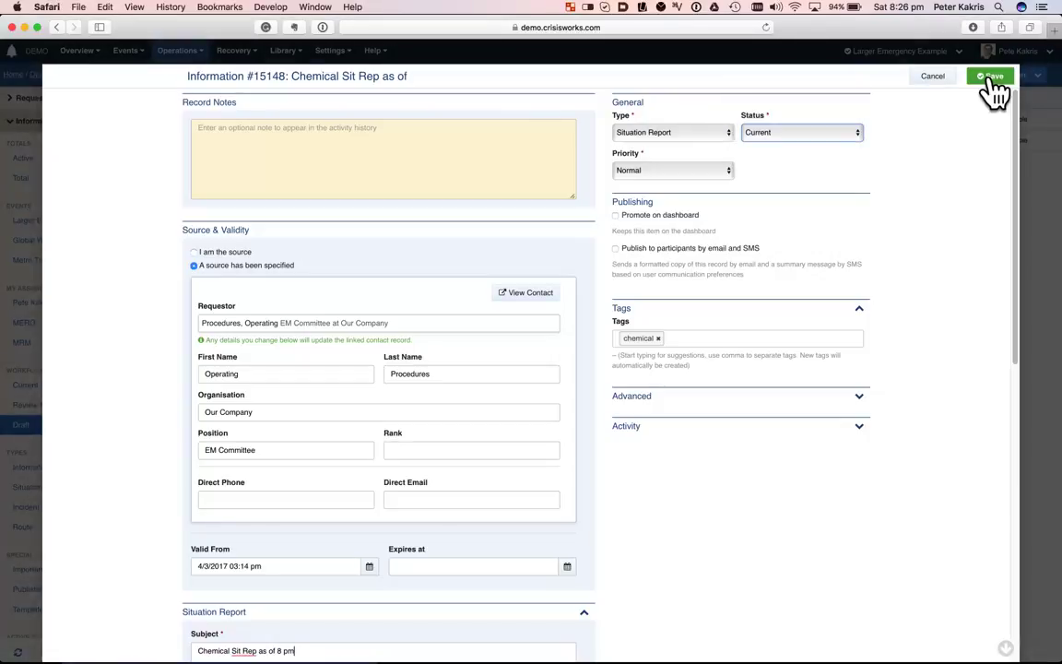
{"action": "left_click", "coordinate": [991, 80]}
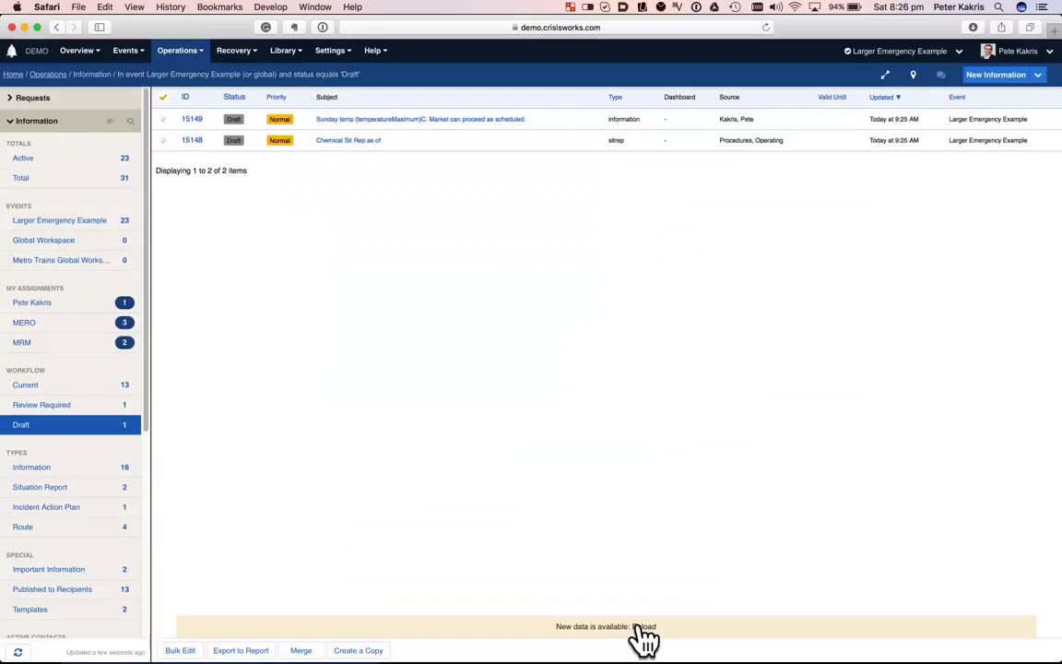
{"action": "left_click", "coordinate": [643, 626]}
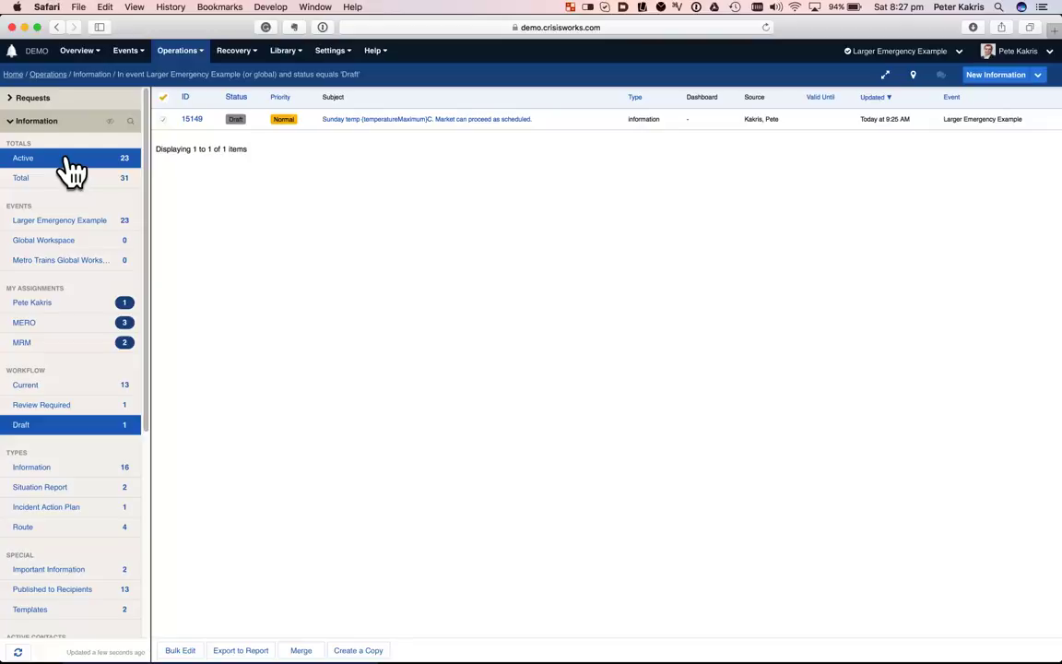
{"action": "left_click", "coordinate": [69, 162]}
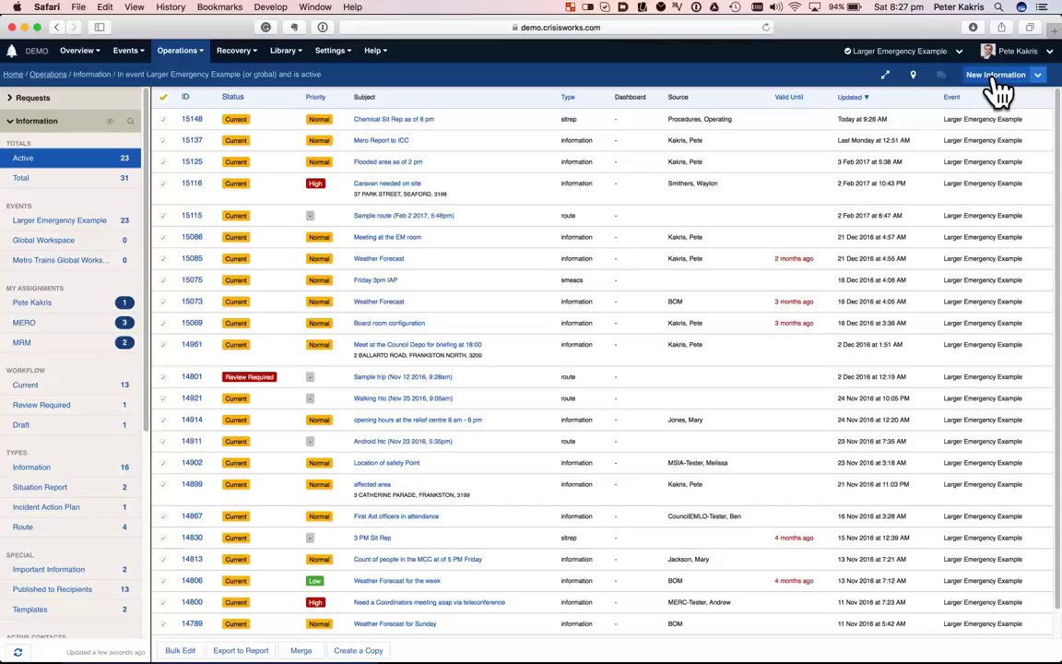
Create a new information record with the subject "Sample Template with table".
{"action": "left_click", "coordinate": [996, 79]}
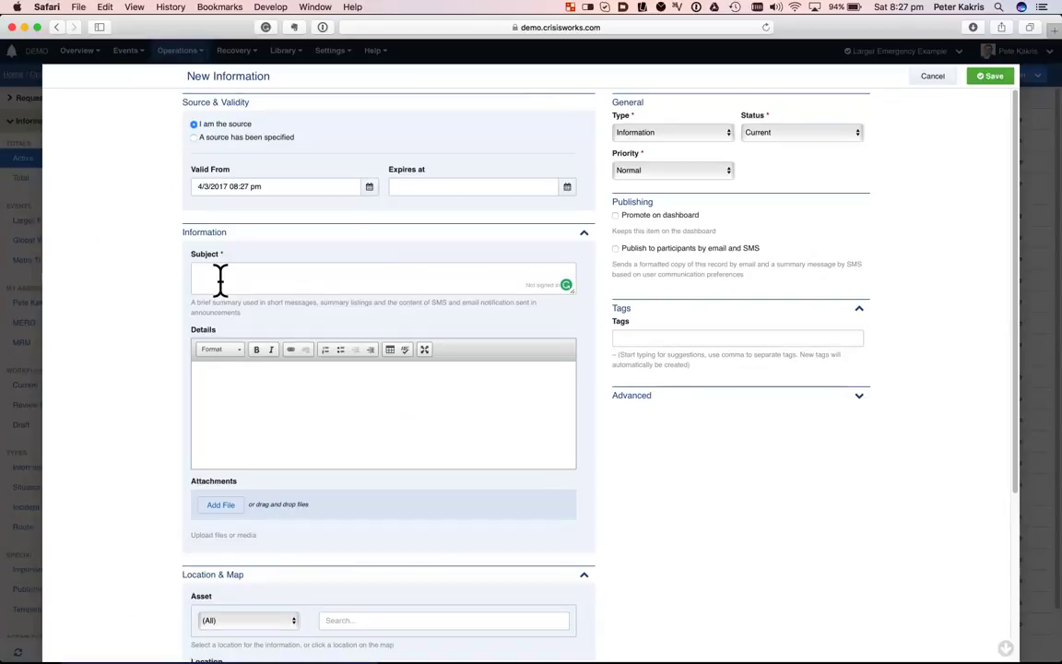
{"action": "left_click", "coordinate": [220, 278]}
{"action": "type", "text": "Sample Template"}
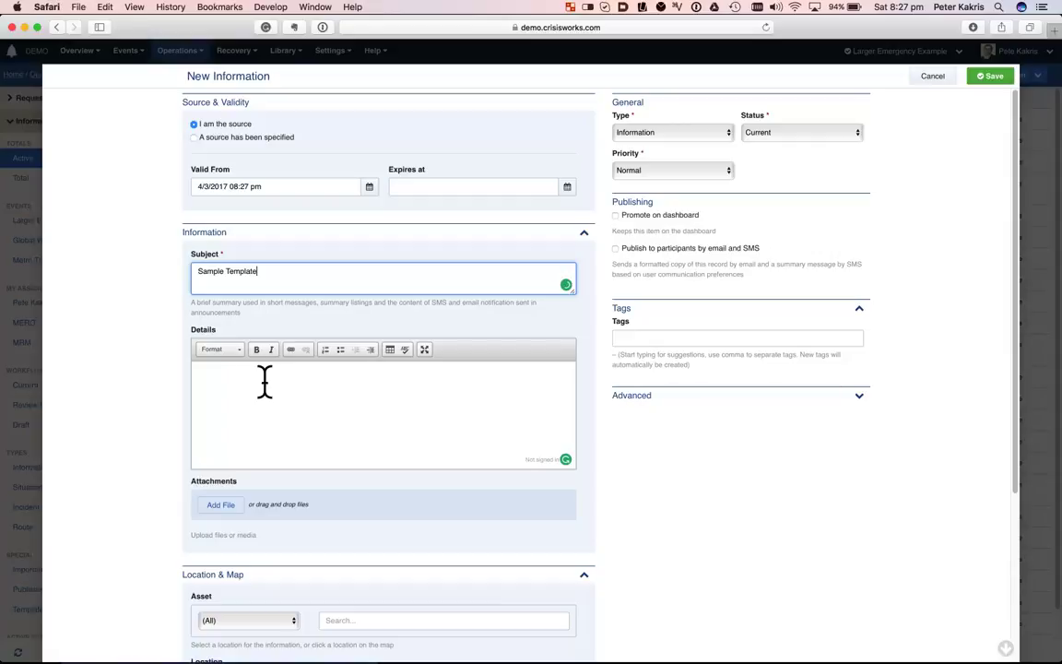
{"action": "left_click", "coordinate": [265, 381]}
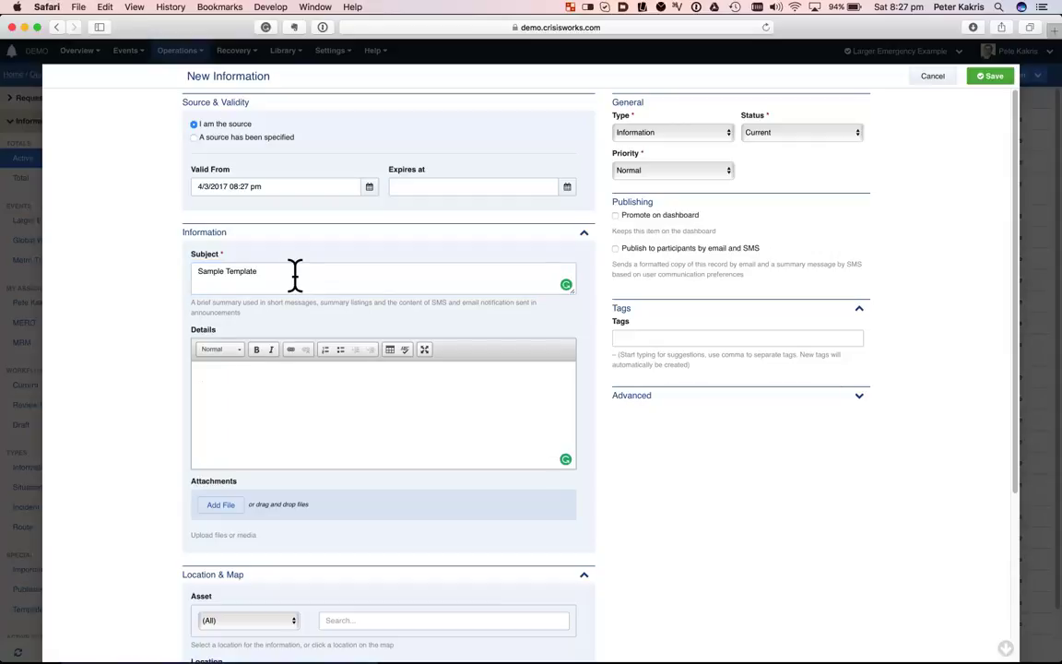
{"action": "left_click", "coordinate": [295, 274]}
{"action": "type", "text": "with table"}
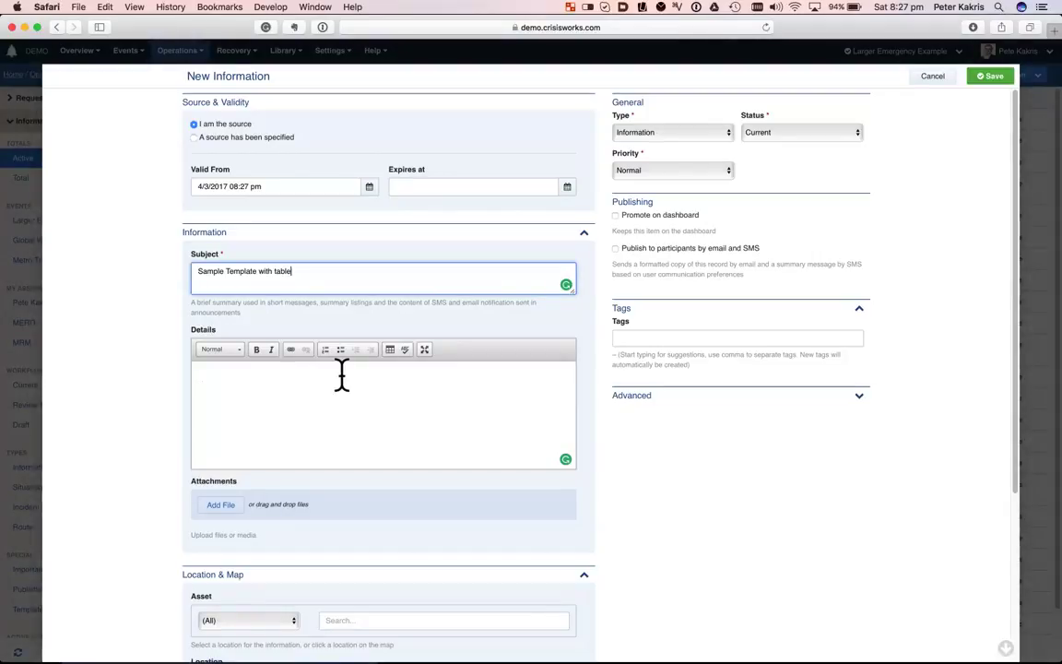
Insert a three-row, two-column table headed "Name" and "pref" in Details, and tag the record "table e.g.".
{"action": "left_click", "coordinate": [341, 373]}
{"action": "left_click", "coordinate": [391, 350]}
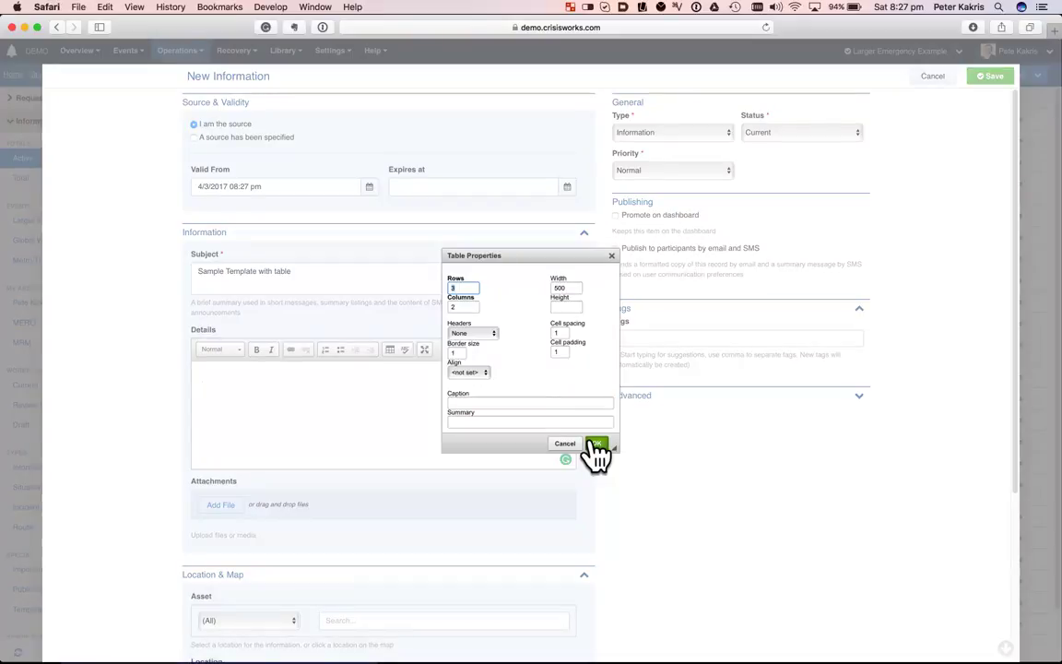
{"action": "left_click", "coordinate": [595, 444]}
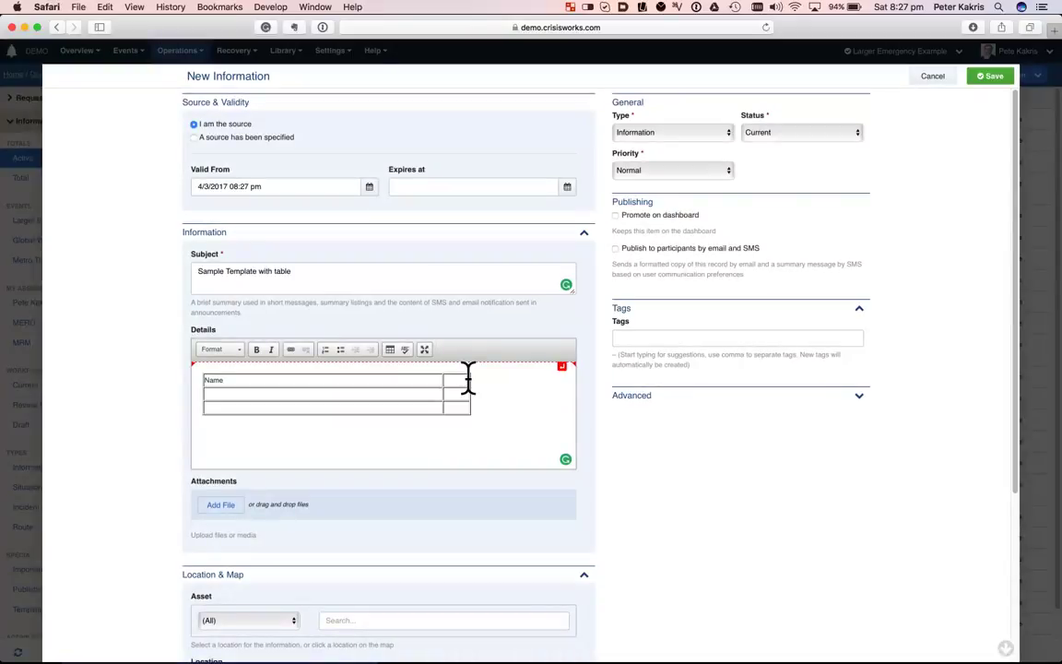
{"action": "left_click", "coordinate": [665, 337]}
{"action": "type", "text": "table e.g."}
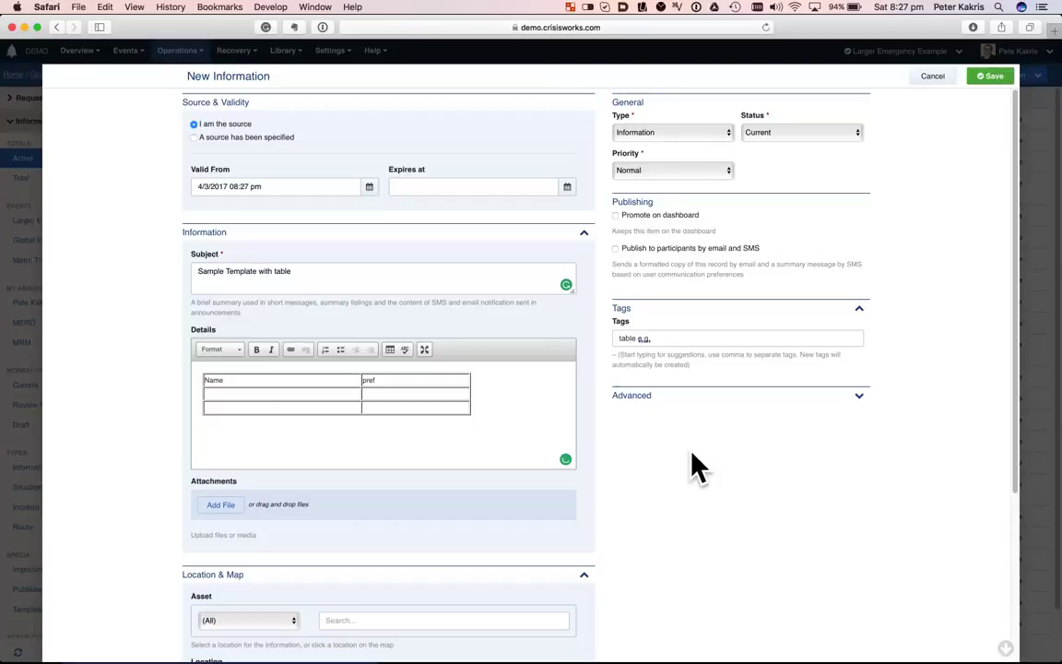
In the advanced settings, mark the record as a template and name it "Sample Table template".
{"action": "left_click", "coordinate": [858, 397]}
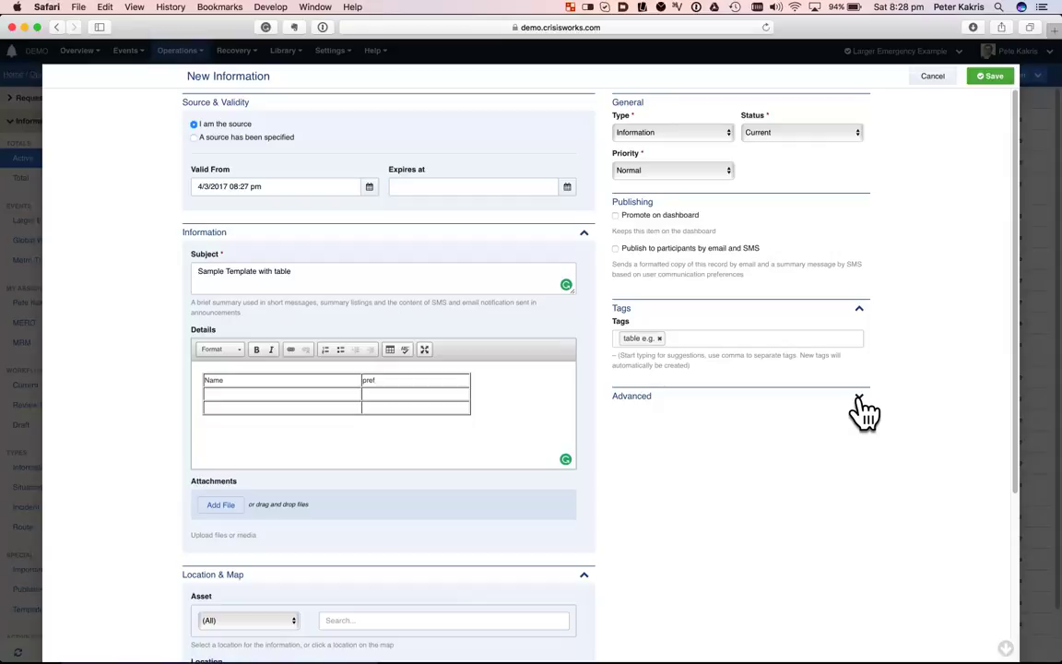
{"action": "left_click", "coordinate": [859, 399]}
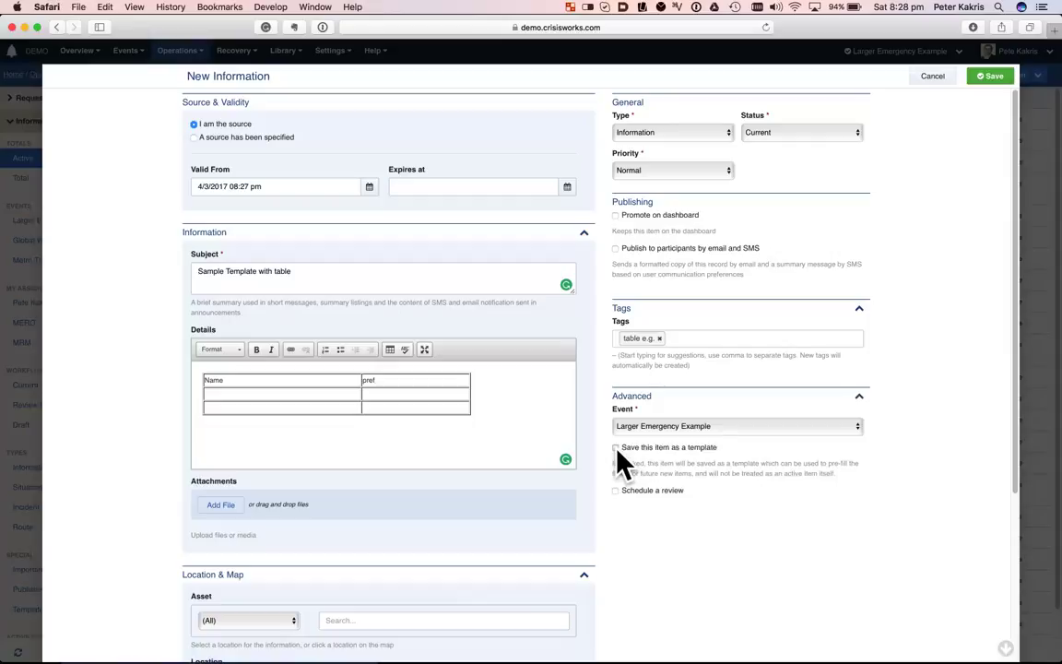
{"action": "left_click", "coordinate": [616, 448]}
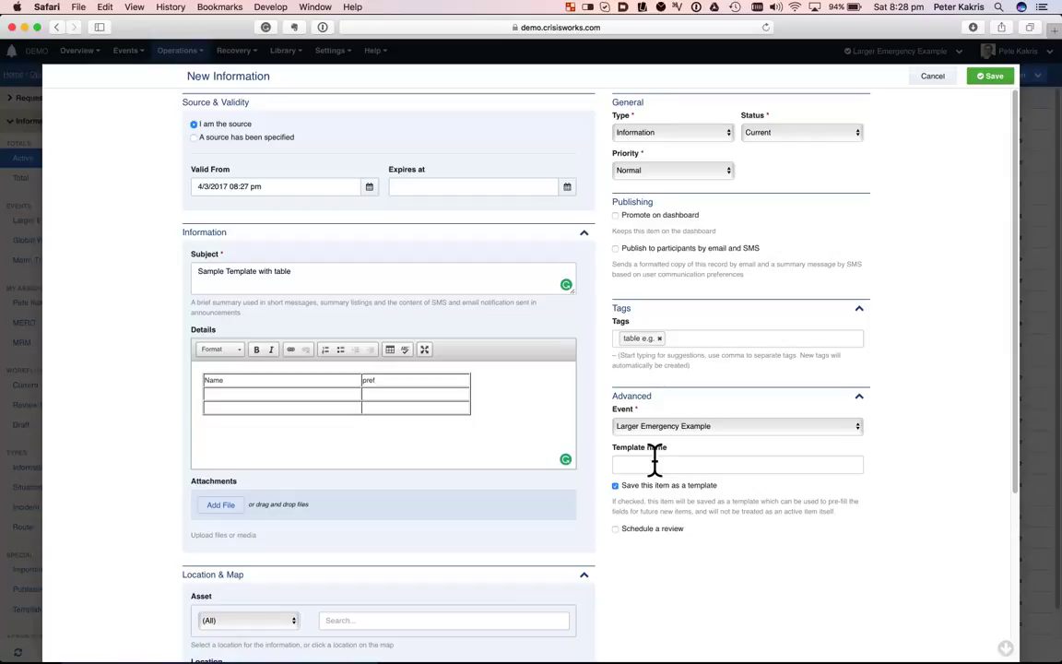
{"action": "left_click", "coordinate": [654, 464]}
{"action": "type", "text": "Sample Table template"}
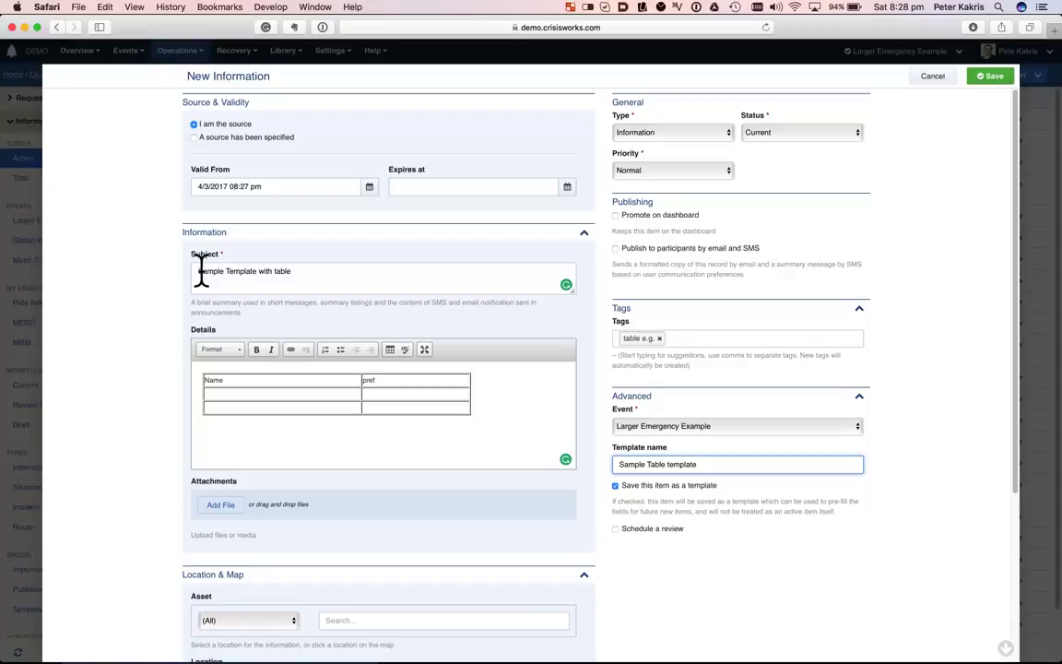
Replace the template's subject with "table exmaple".
{"action": "triple_click", "coordinate": [201, 270]}
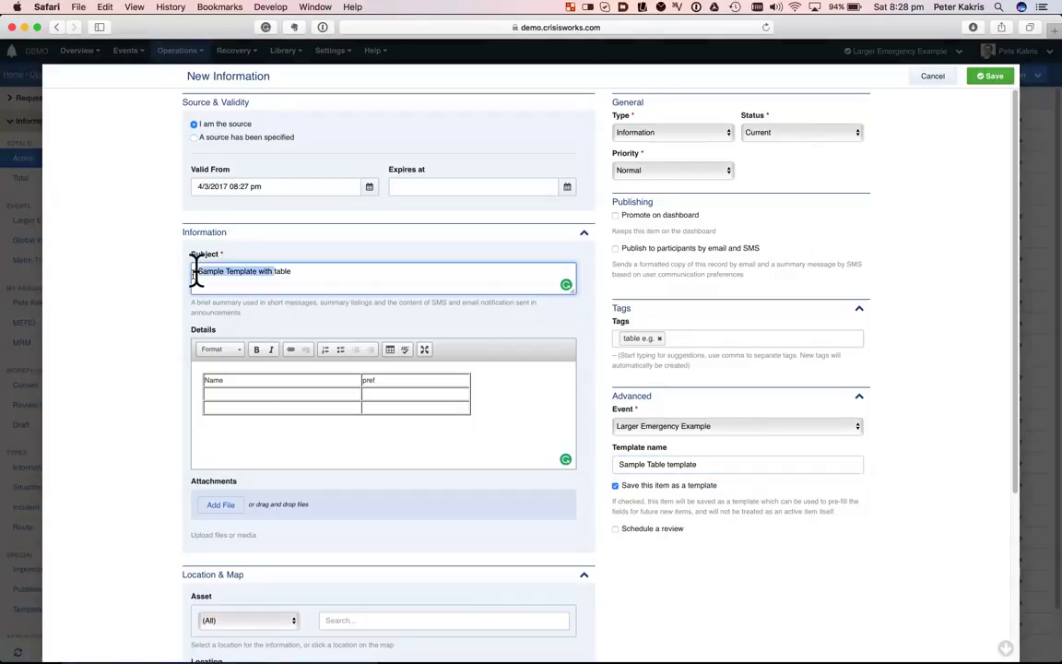
{"action": "type", "text": "table exmaple"}
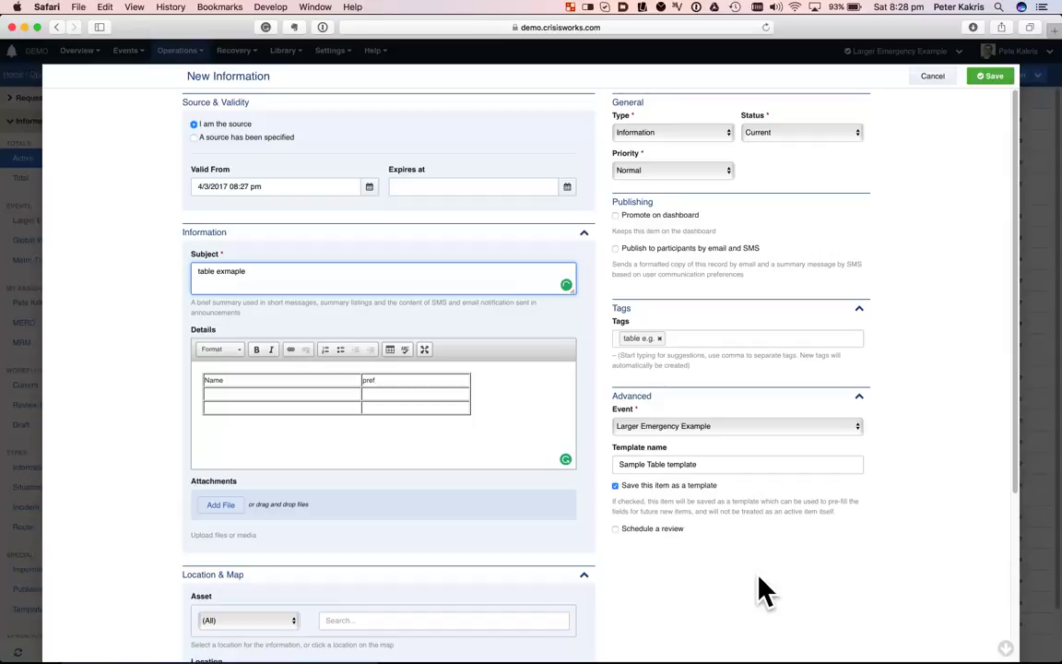
{"action": "left_click", "coordinate": [653, 585]}
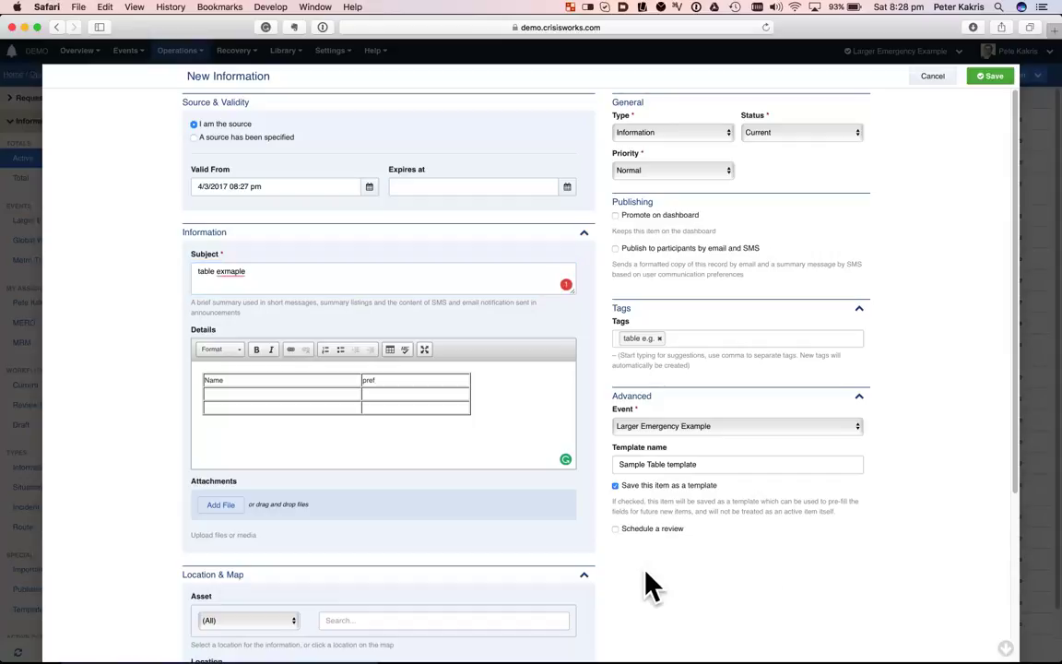
Review the template's location, map and event settings, and save it under the Larger Emergency Example event.
{"action": "scroll", "coordinate": [652, 585], "scroll_direction": "down", "scroll_amount": 3}
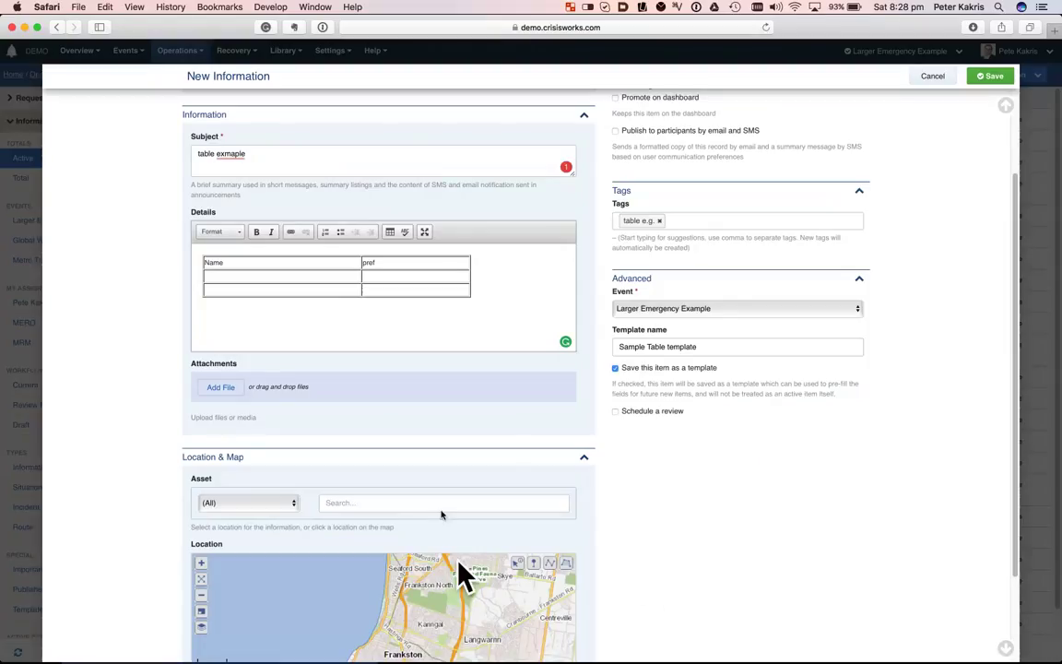
{"action": "scroll", "coordinate": [723, 551], "scroll_direction": "down", "scroll_amount": 2}
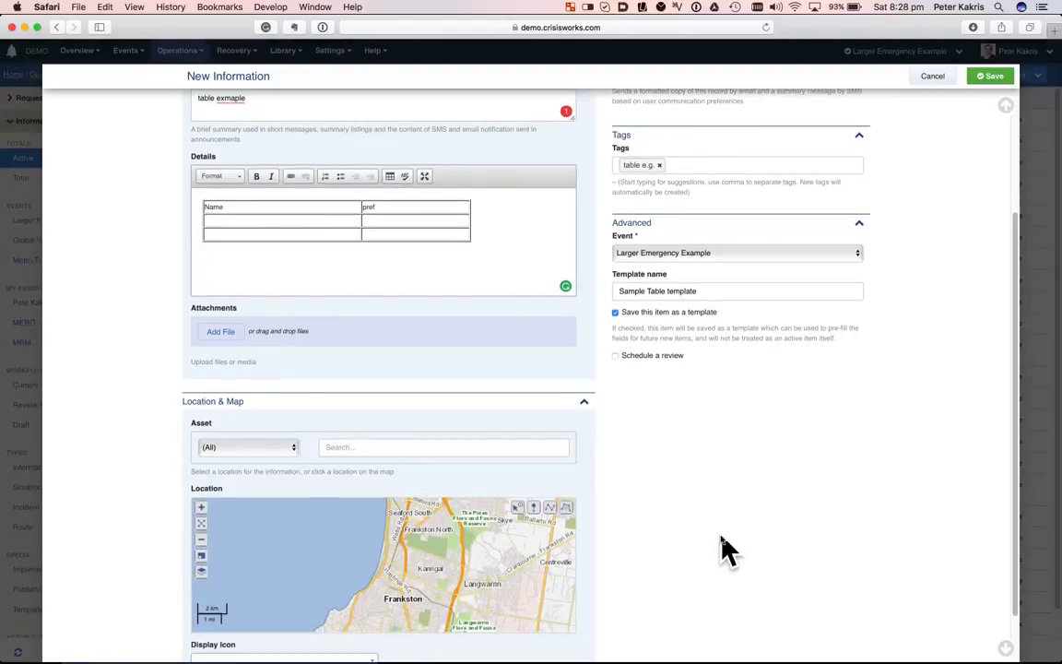
{"action": "left_click", "coordinate": [527, 446]}
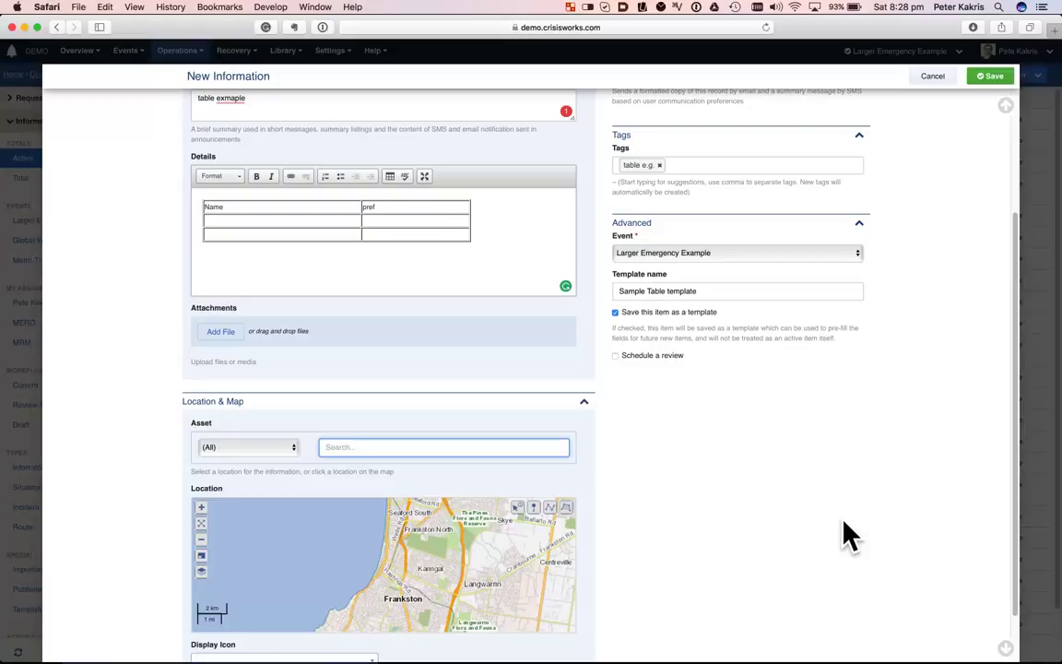
{"action": "scroll", "coordinate": [845, 525], "scroll_direction": "down", "scroll_amount": 2}
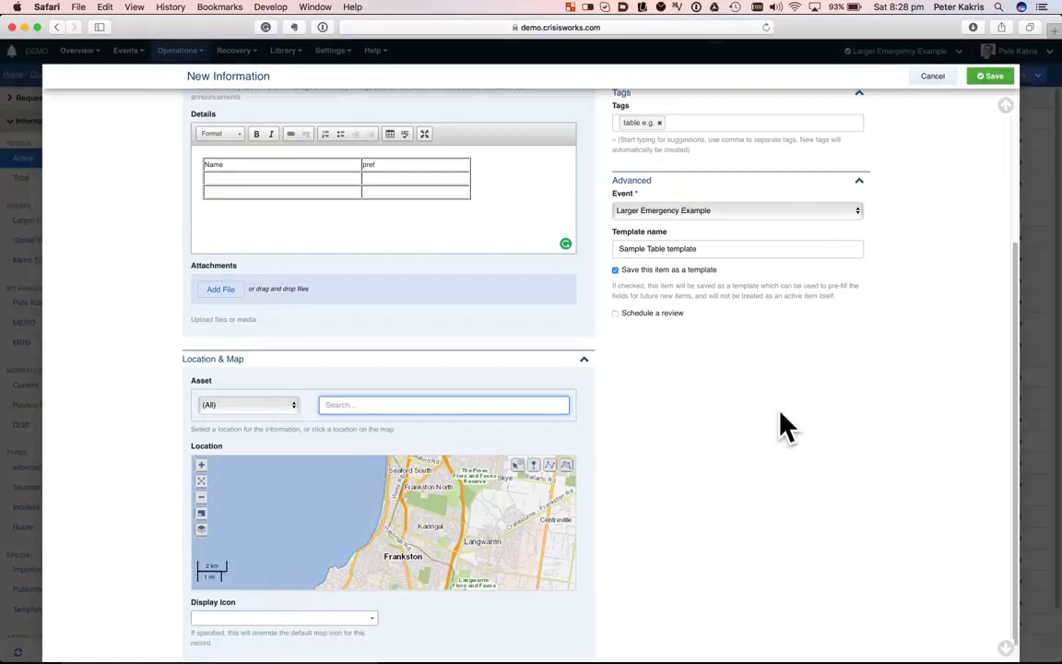
{"action": "scroll", "coordinate": [782, 426], "scroll_direction": "up", "scroll_amount": 7}
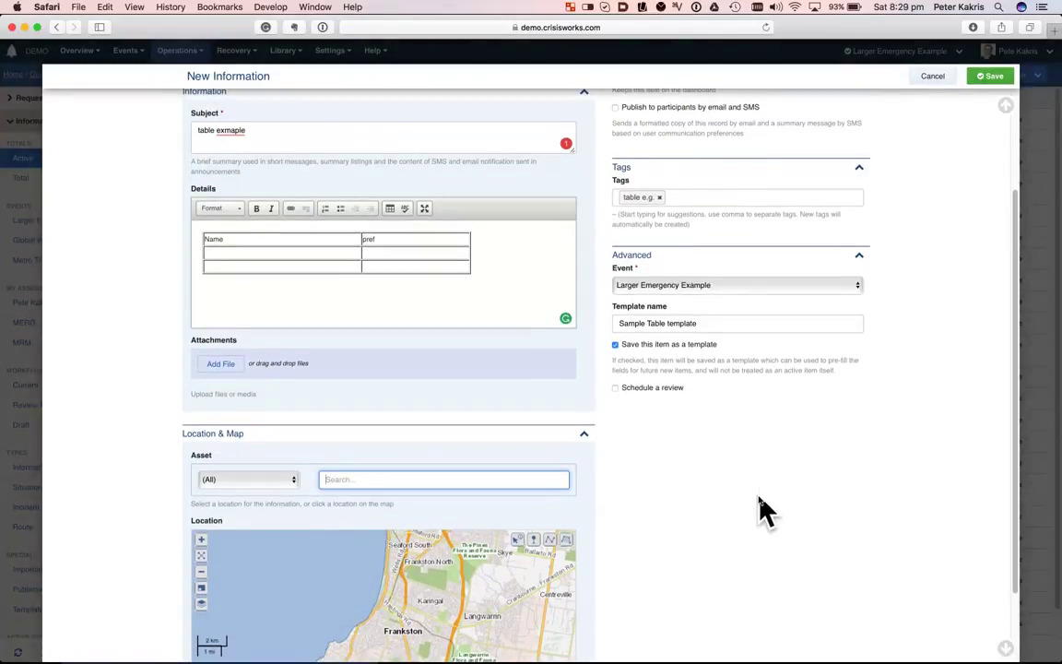
{"action": "scroll", "coordinate": [762, 508], "scroll_direction": "up", "scroll_amount": 3}
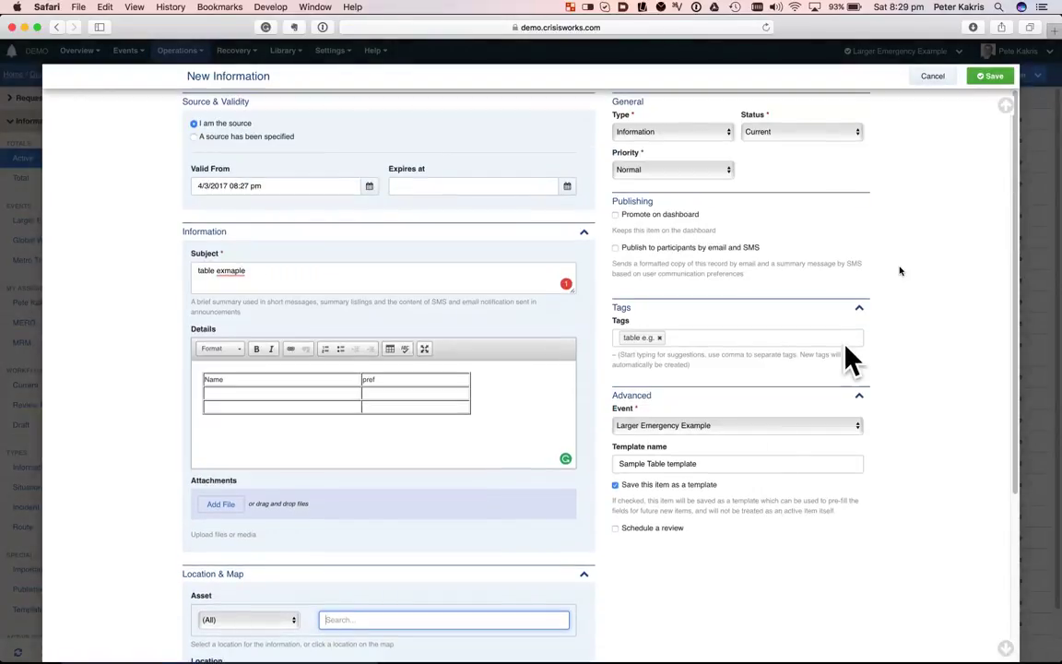
{"action": "left_click", "coordinate": [722, 427]}
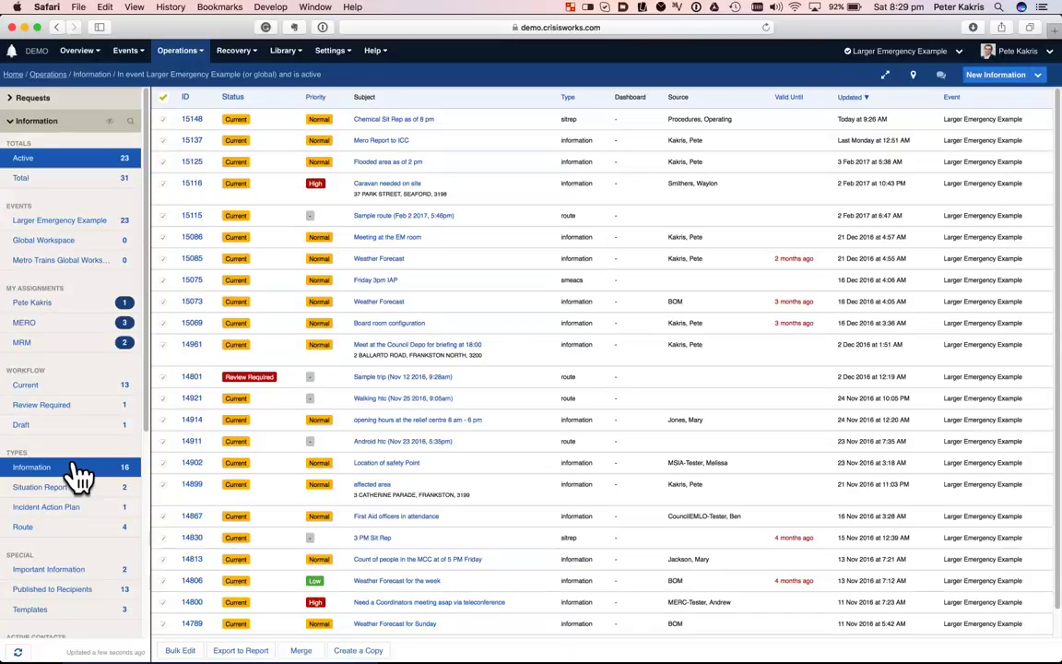
Compare the information templates available in the Larger Emergency Example event with those in Flooded car park (1/02/17).
{"action": "scroll", "coordinate": [37, 554], "scroll_direction": "down", "scroll_amount": 1}
{"action": "left_click", "coordinate": [33, 587]}
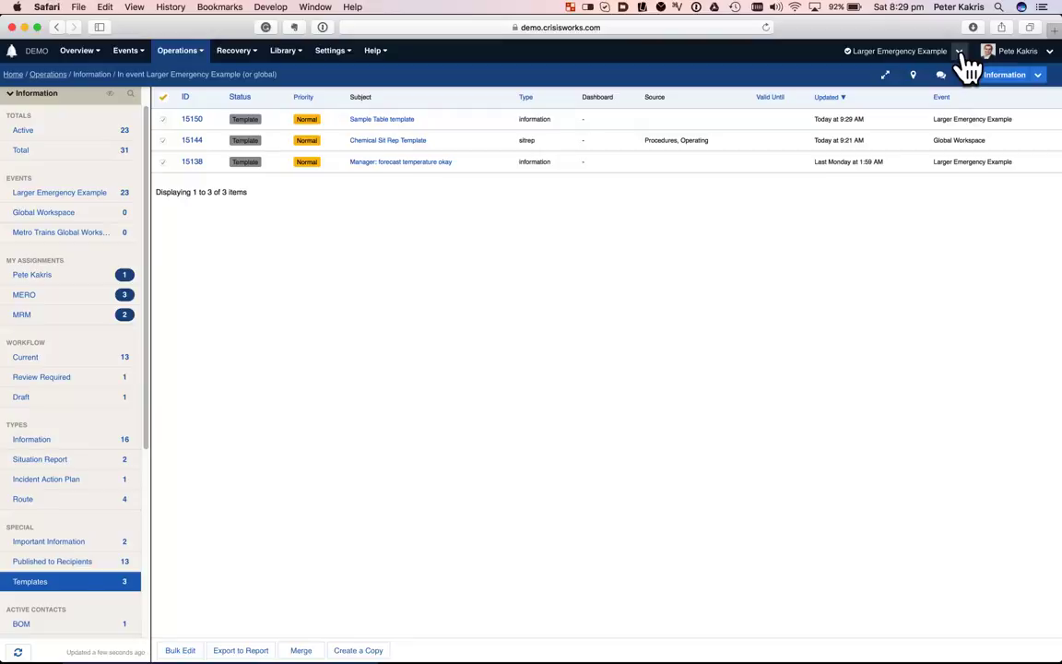
{"action": "left_click", "coordinate": [960, 53]}
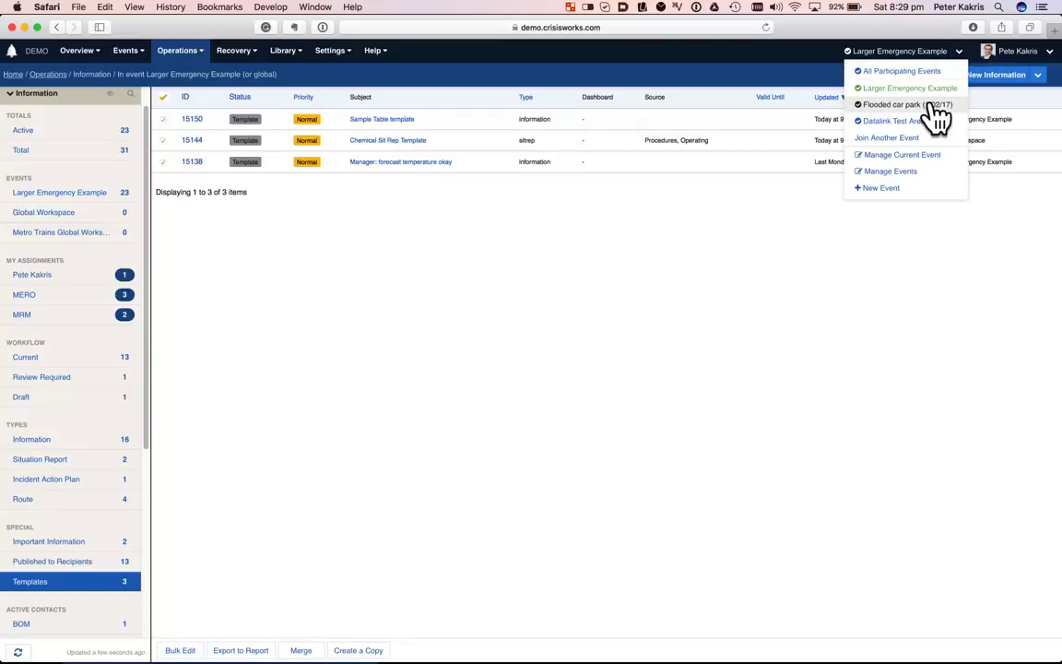
{"action": "left_click", "coordinate": [933, 107]}
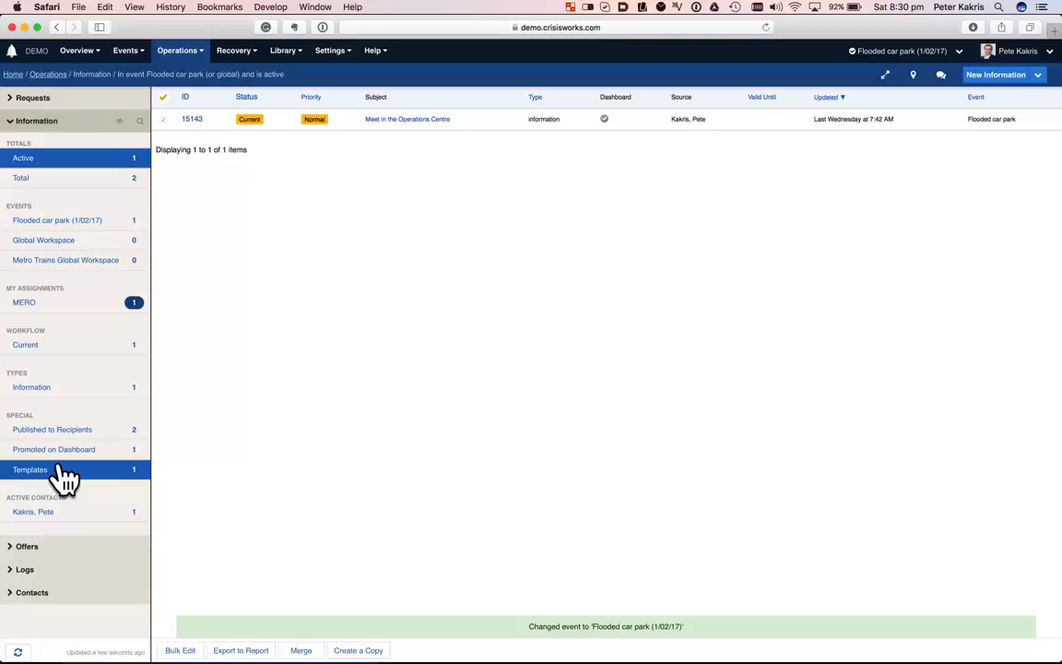
{"action": "left_click", "coordinate": [62, 475]}
{"action": "mouse_move", "coordinate": [551, 653]}
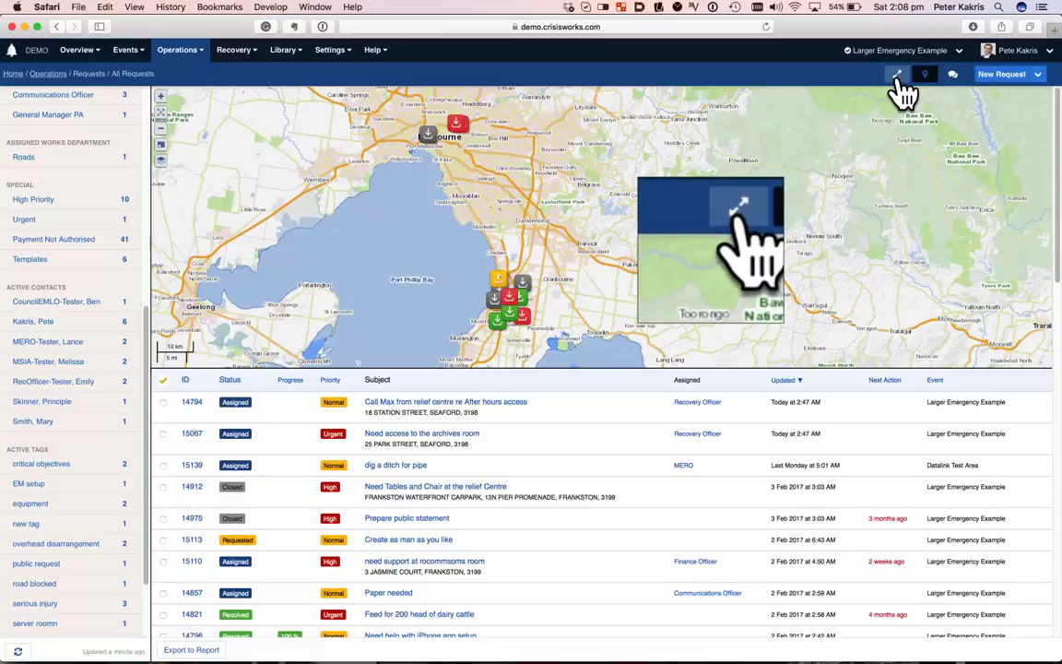
Show the requests register in full screen and filter its active requests by the "critical objectives" tag.
{"action": "left_click", "coordinate": [896, 76]}
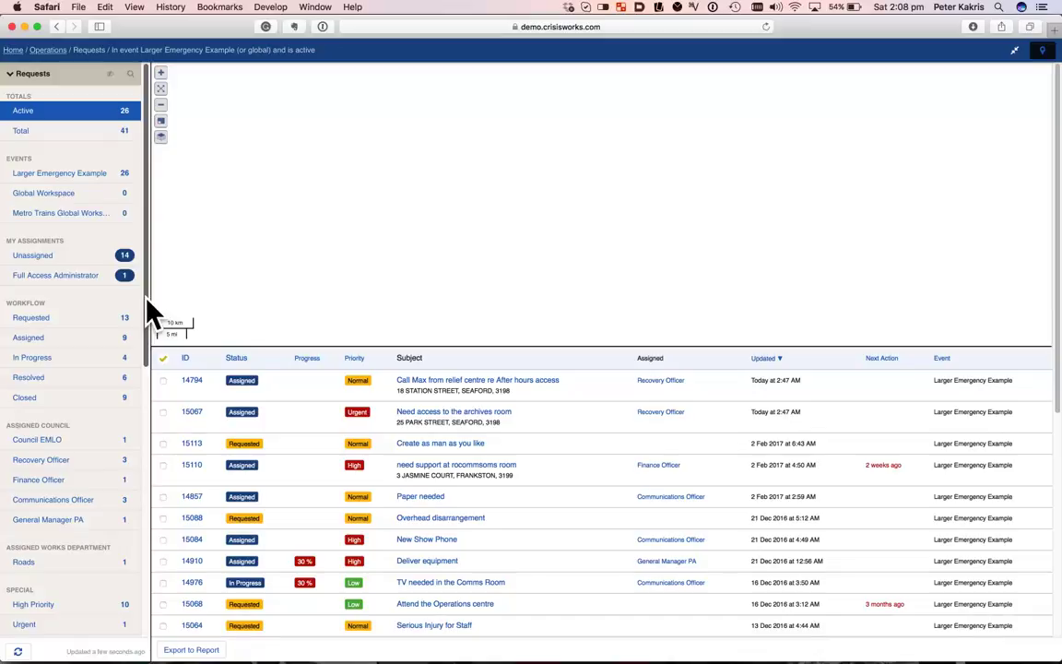
{"action": "left_click_drag", "start_coordinate": [146, 303], "coordinate": [133, 625]}
{"action": "left_click", "coordinate": [52, 365]}
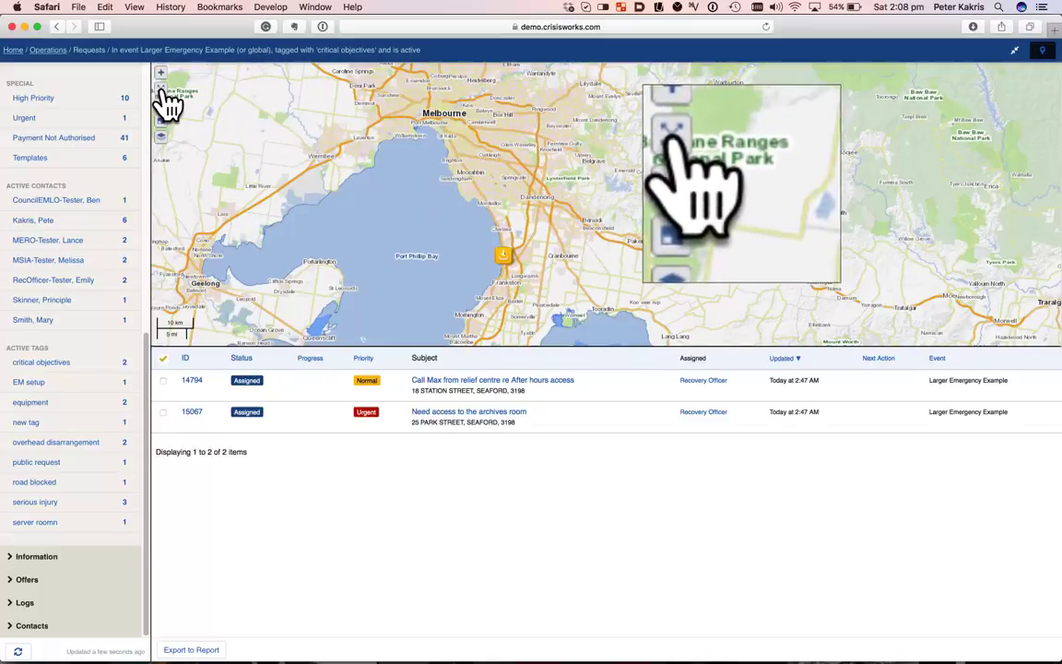
Fit the map to the filtered requests, and examine the area farther north at a wider zoom.
{"action": "left_click", "coordinate": [163, 88]}
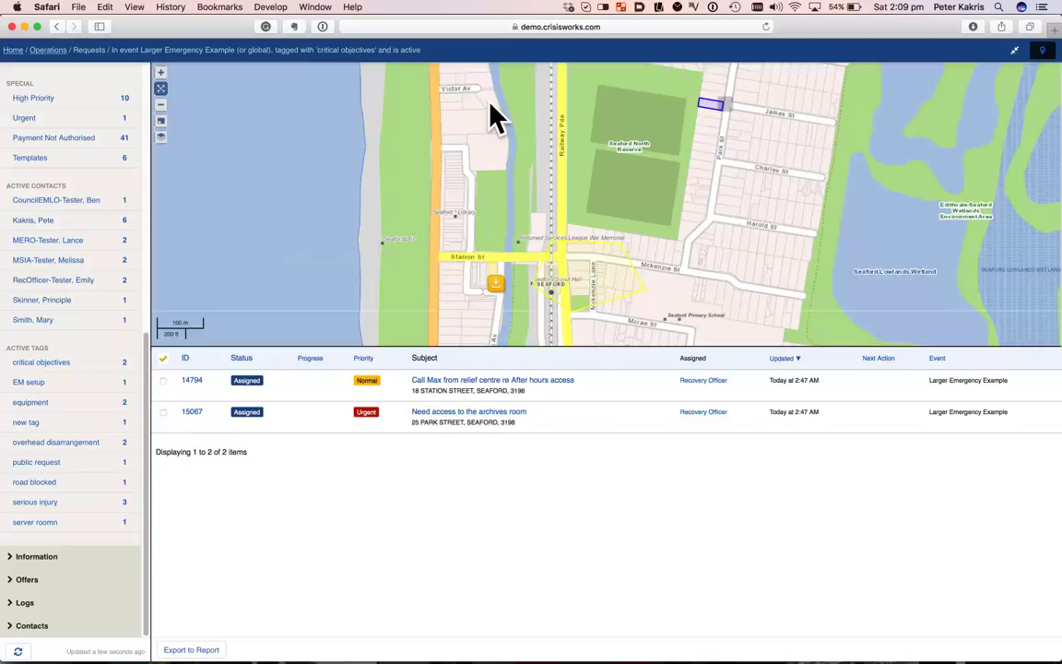
{"action": "left_click_drag", "start_coordinate": [494, 117], "coordinate": [481, 295]}
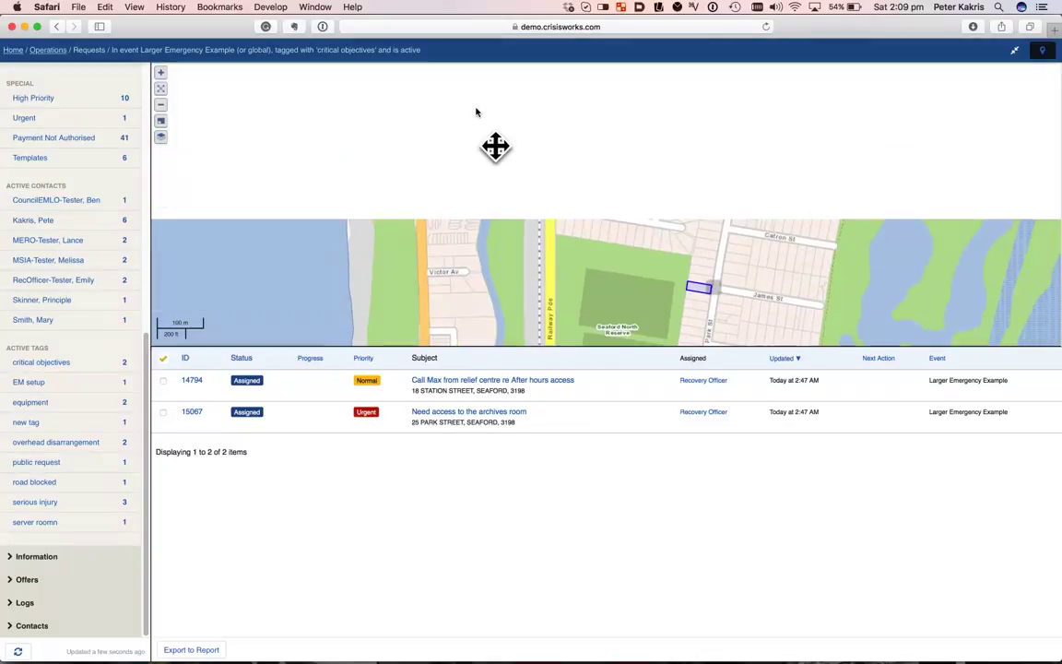
{"action": "left_click", "coordinate": [161, 104]}
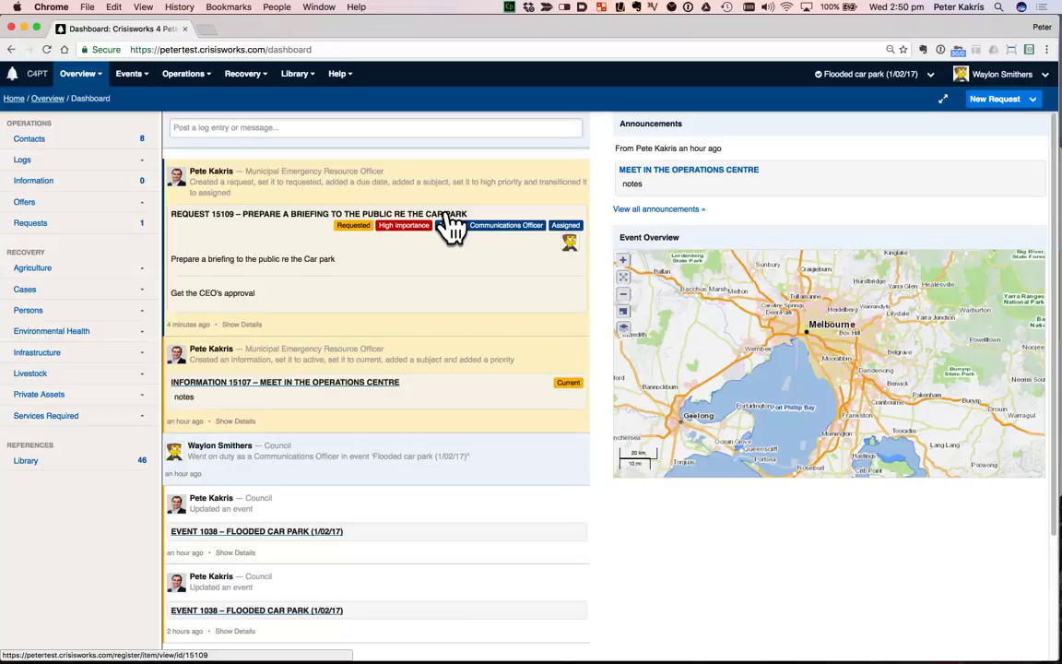
Open the request "Prepare a briefing to the public re the Car park" for editing and set it to In Progress at 60 %.
{"action": "left_click", "coordinate": [450, 222]}
{"action": "left_click", "coordinate": [865, 100]}
{"action": "left_click", "coordinate": [724, 159]}
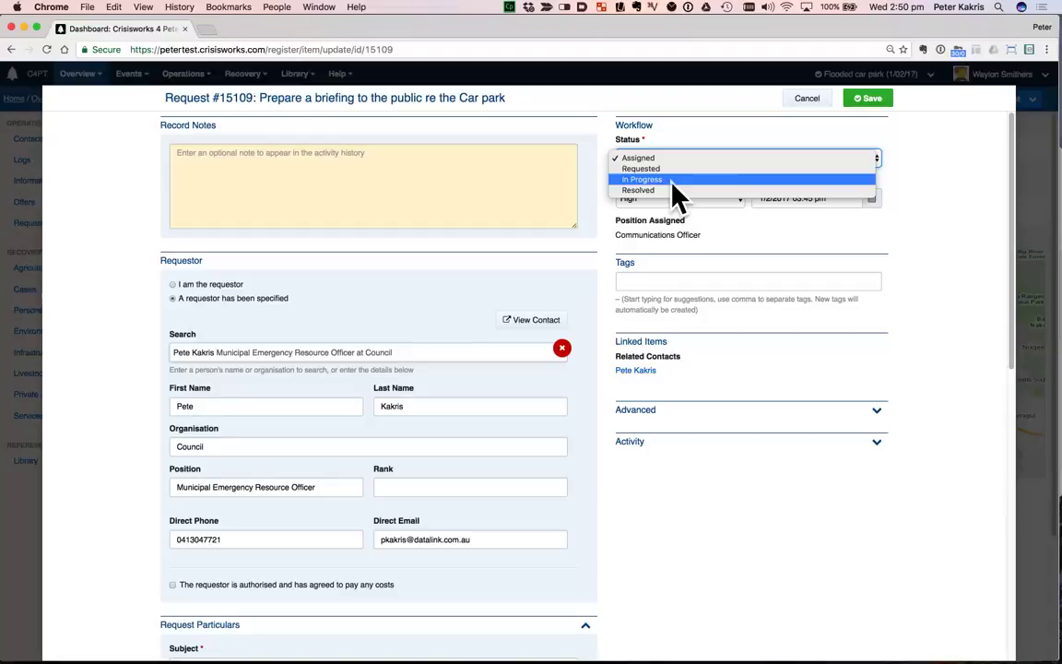
{"action": "left_click", "coordinate": [672, 180]}
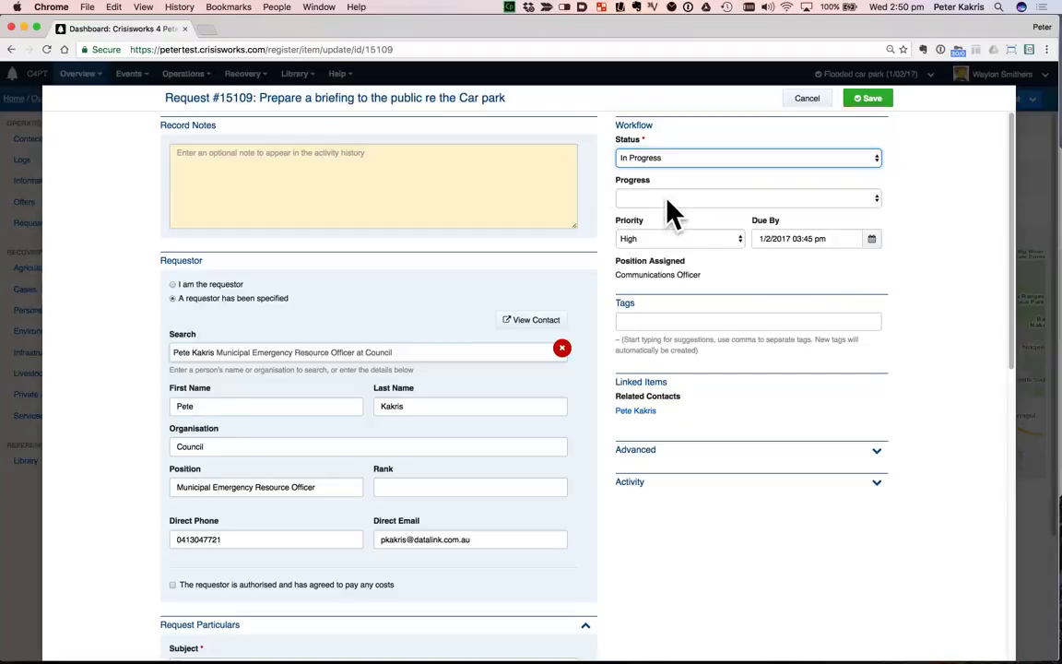
{"action": "left_click", "coordinate": [669, 201]}
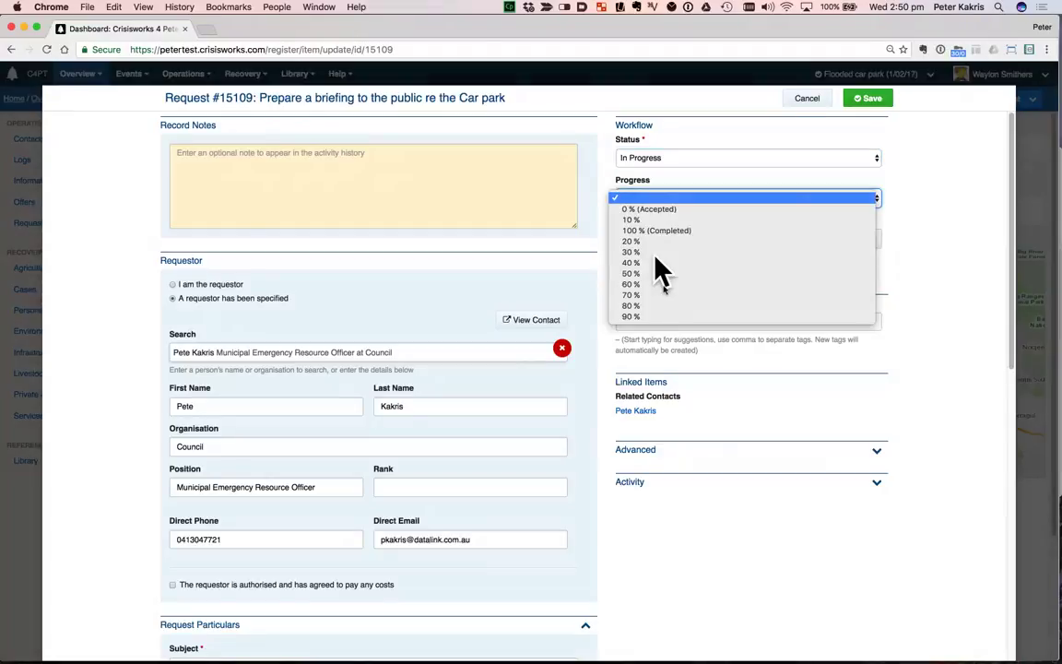
{"action": "left_click", "coordinate": [660, 277]}
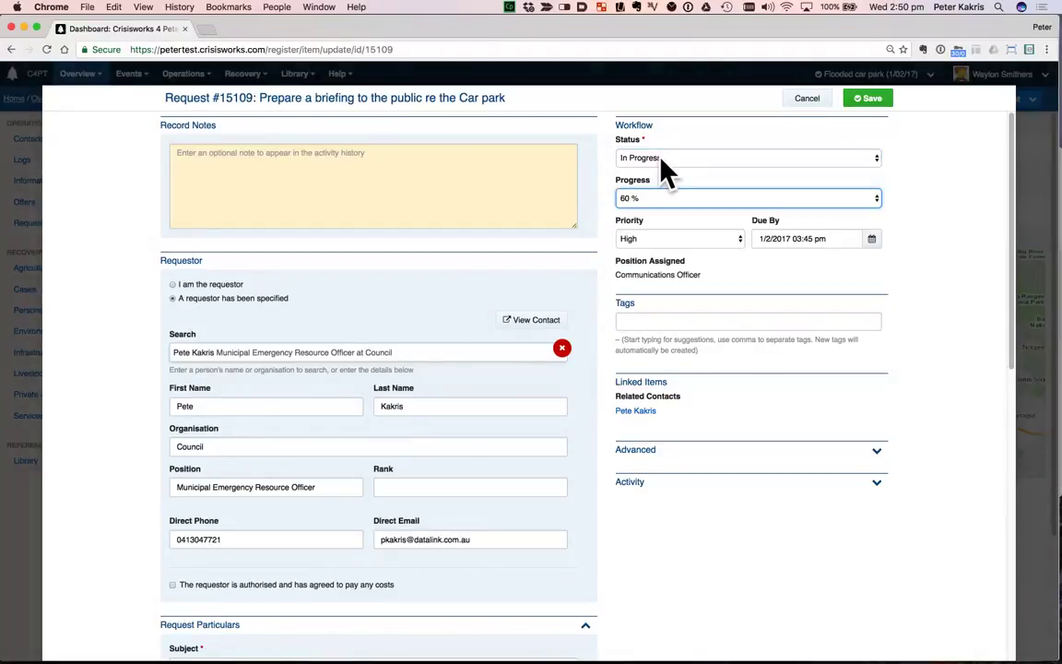
Set the car park briefing request's status to Resolved and add the record note "done".
{"action": "left_click", "coordinate": [661, 158]}
{"action": "left_click", "coordinate": [646, 169]}
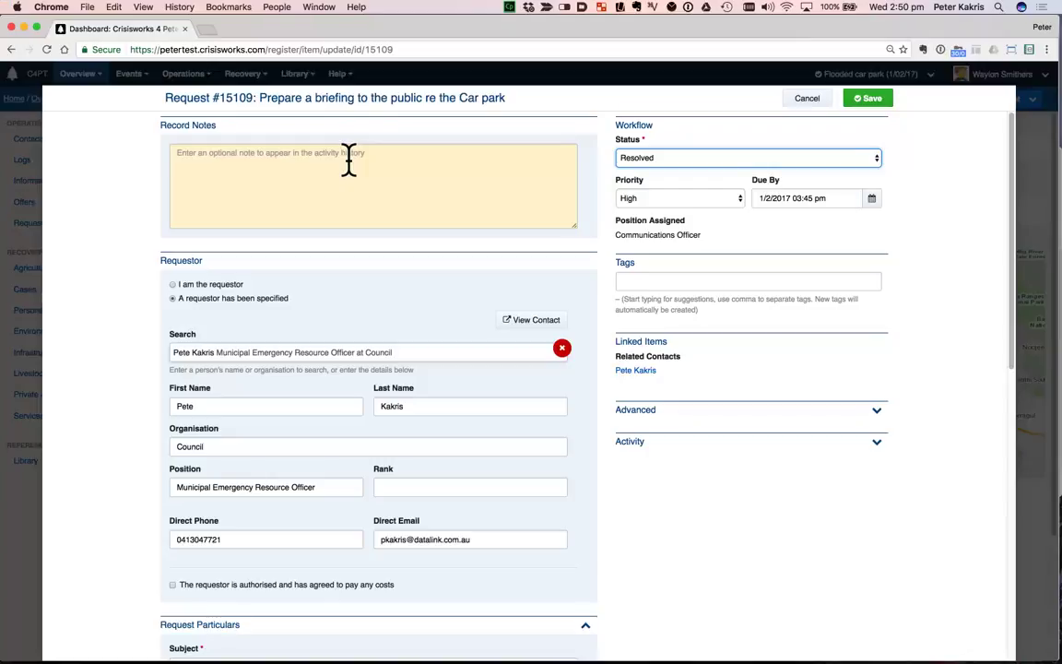
{"action": "left_click", "coordinate": [349, 159]}
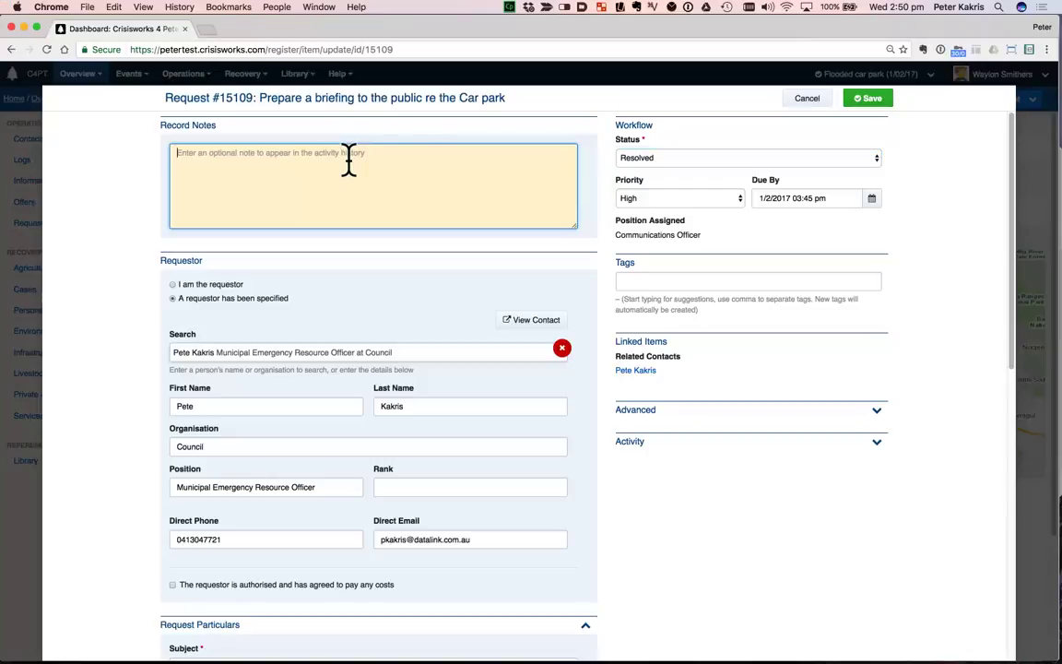
{"action": "type", "text": "done"}
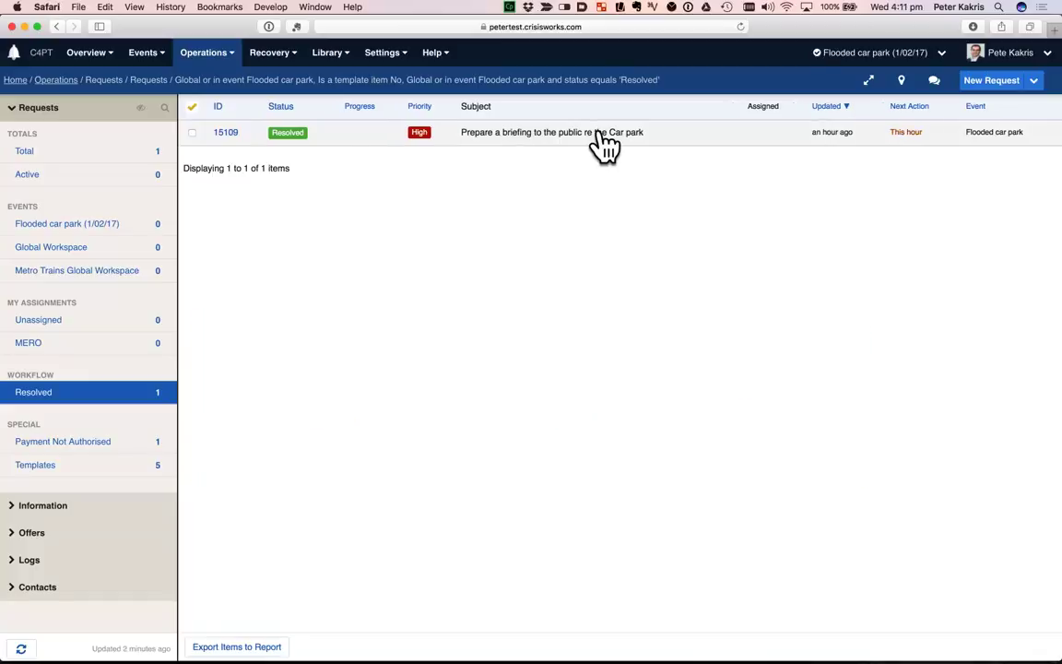
Open the resolved request "Prepare a briefing to the public re the Car park" and review its activity history.
{"action": "triple_click", "coordinate": [596, 133]}
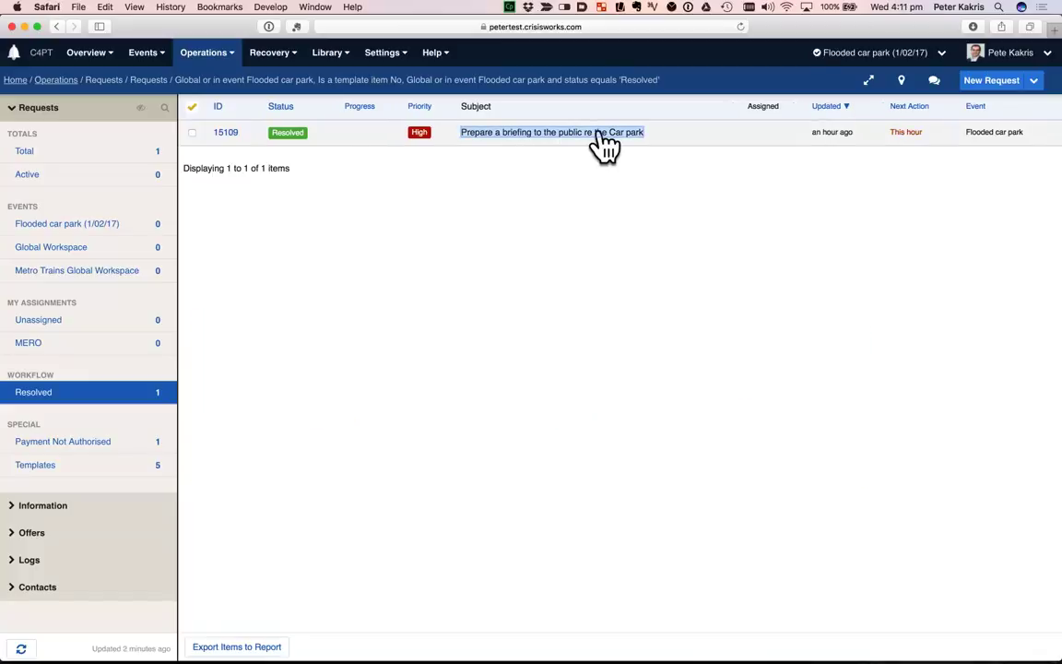
{"action": "left_click", "coordinate": [605, 146]}
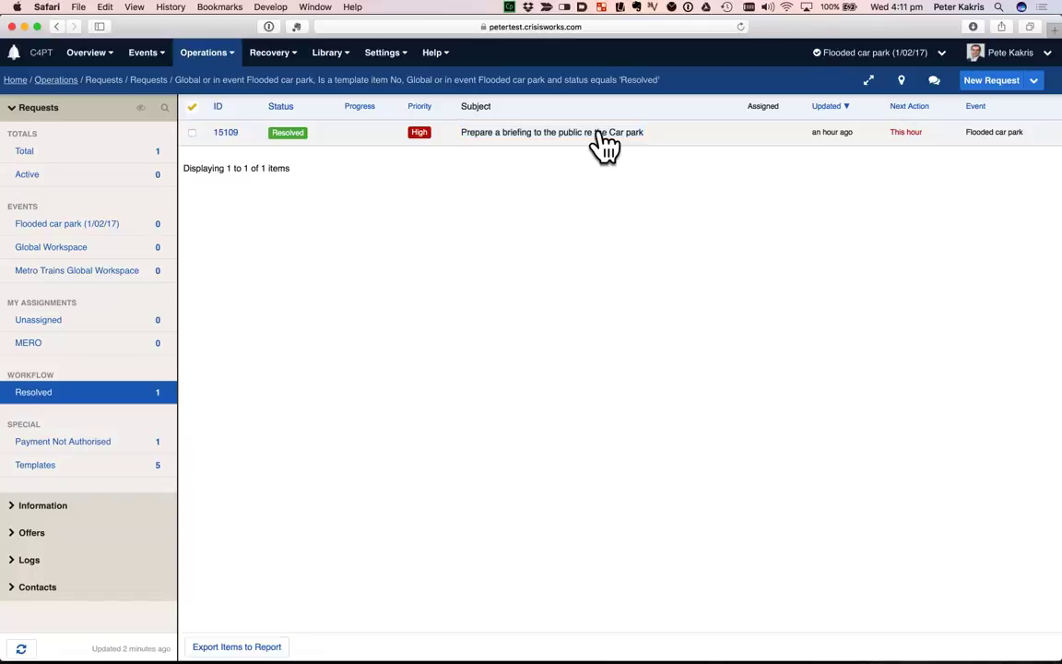
{"action": "left_click", "coordinate": [918, 329]}
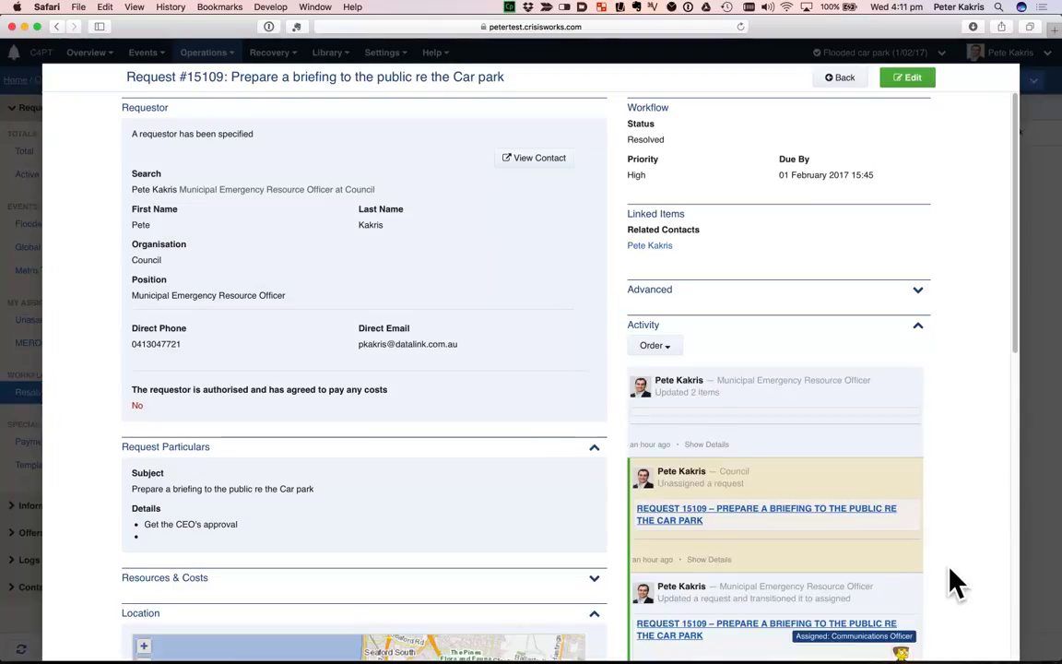
{"action": "scroll", "coordinate": [950, 570], "scroll_direction": "down", "scroll_amount": 10}
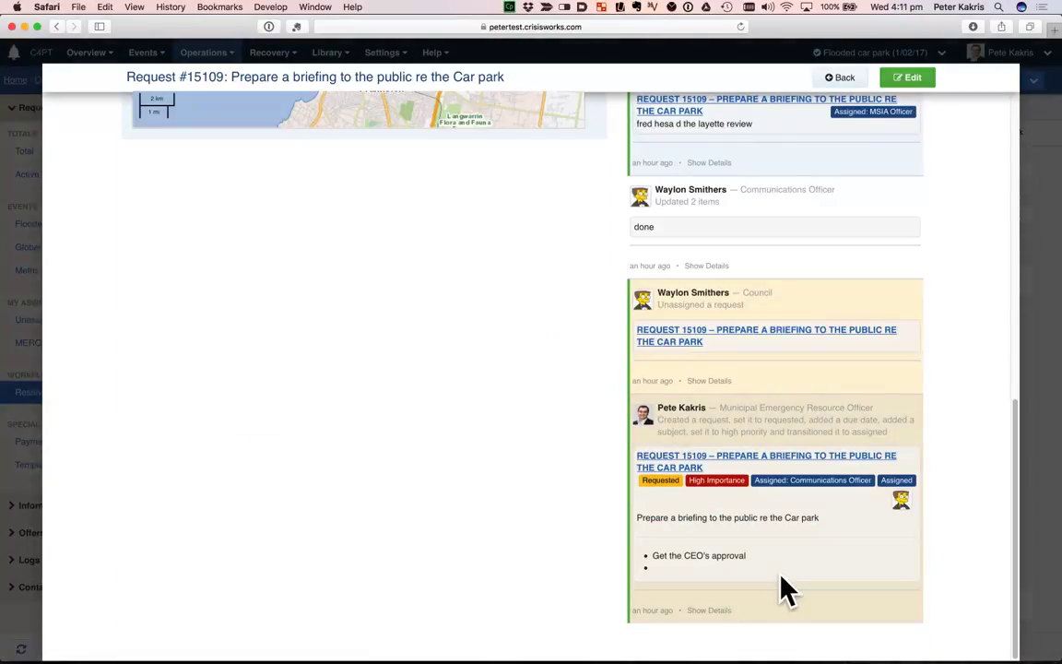
{"action": "scroll", "coordinate": [784, 588], "scroll_direction": "up", "scroll_amount": 5}
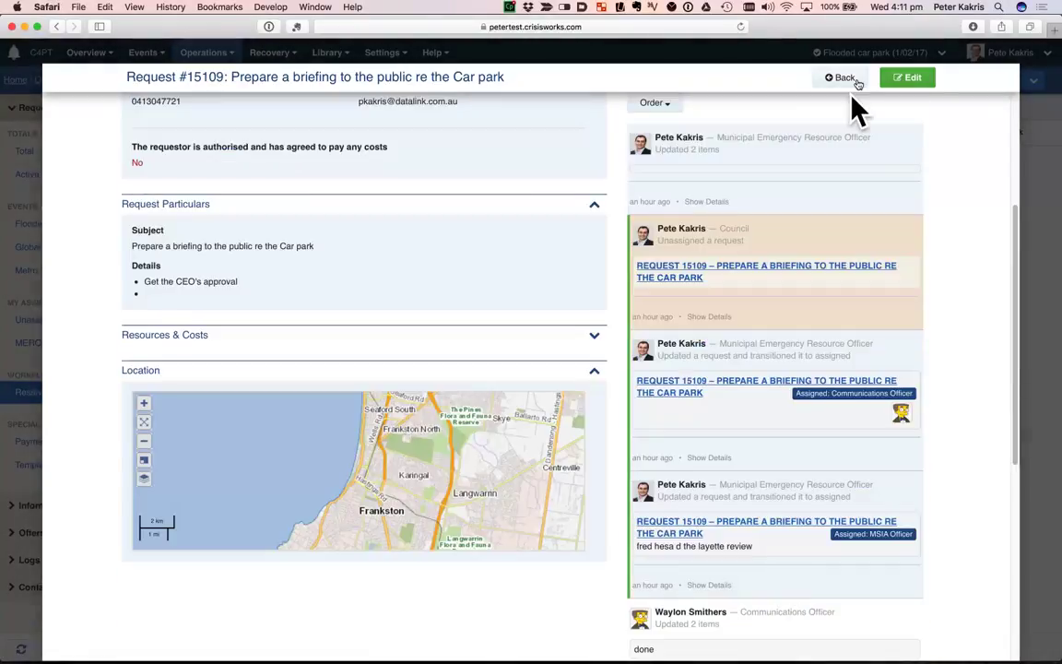
Edit the car park briefing request and assign it to the General Manager PA position.
{"action": "left_click", "coordinate": [923, 79]}
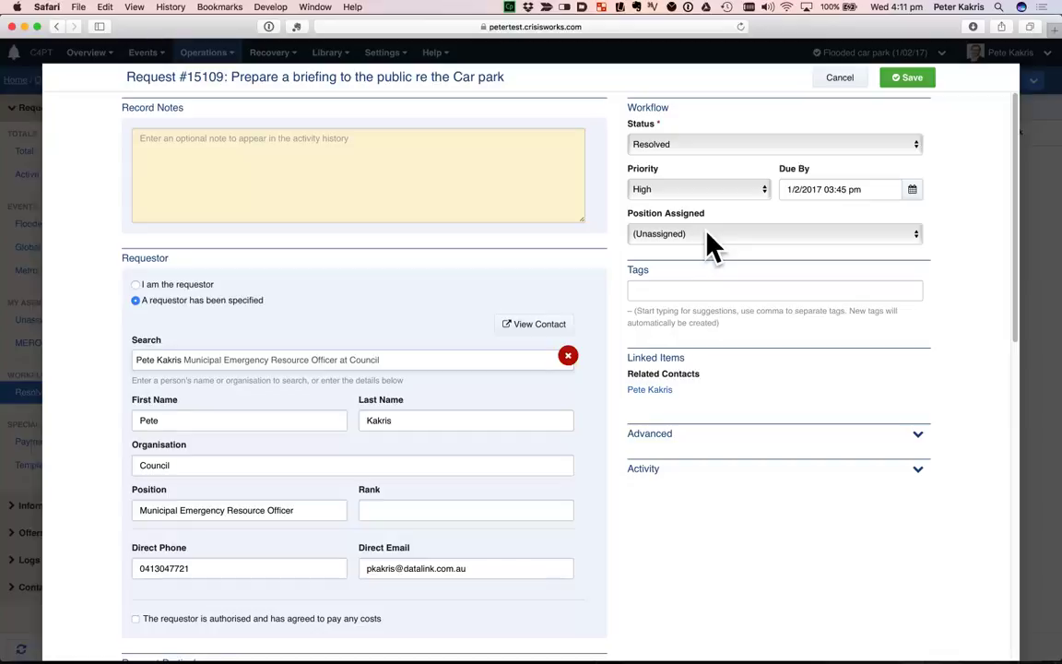
{"action": "left_click", "coordinate": [712, 234]}
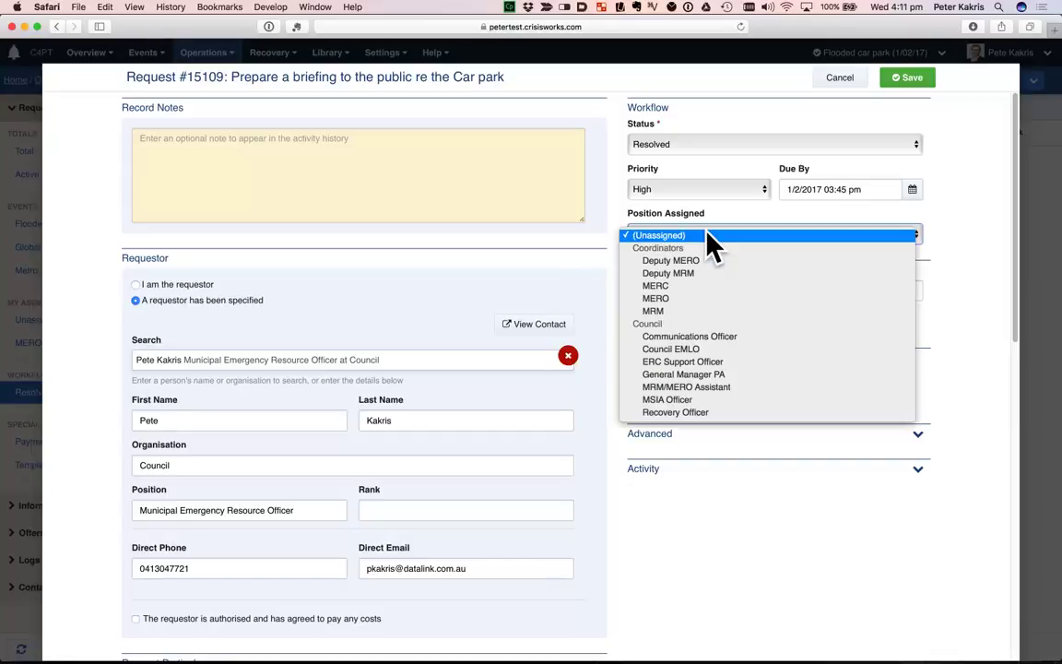
{"action": "left_click", "coordinate": [725, 336]}
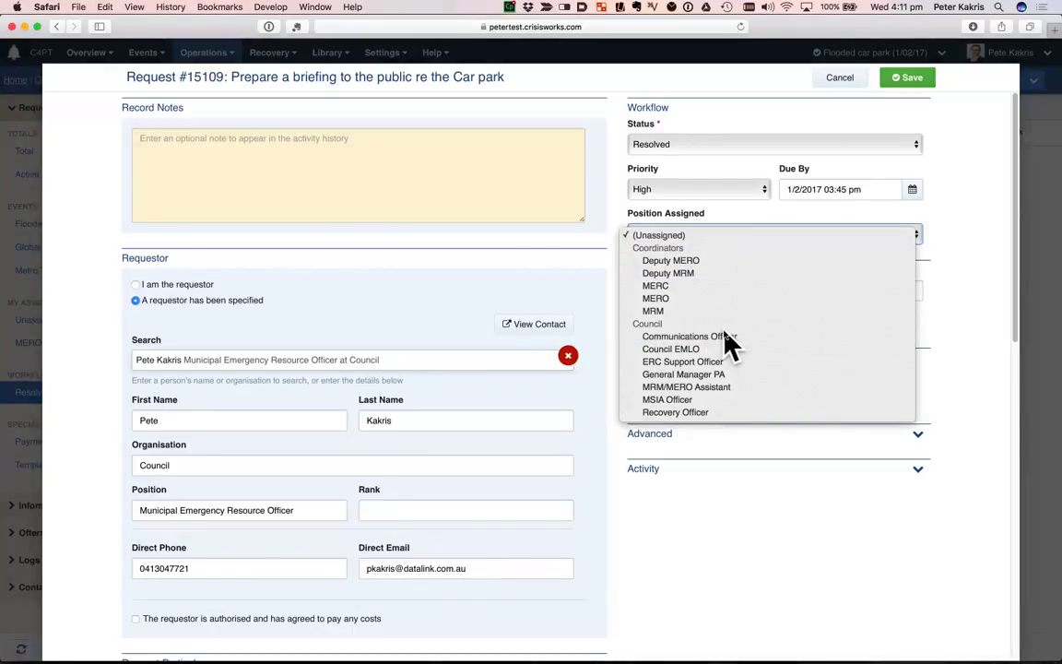
{"action": "left_click", "coordinate": [724, 376]}
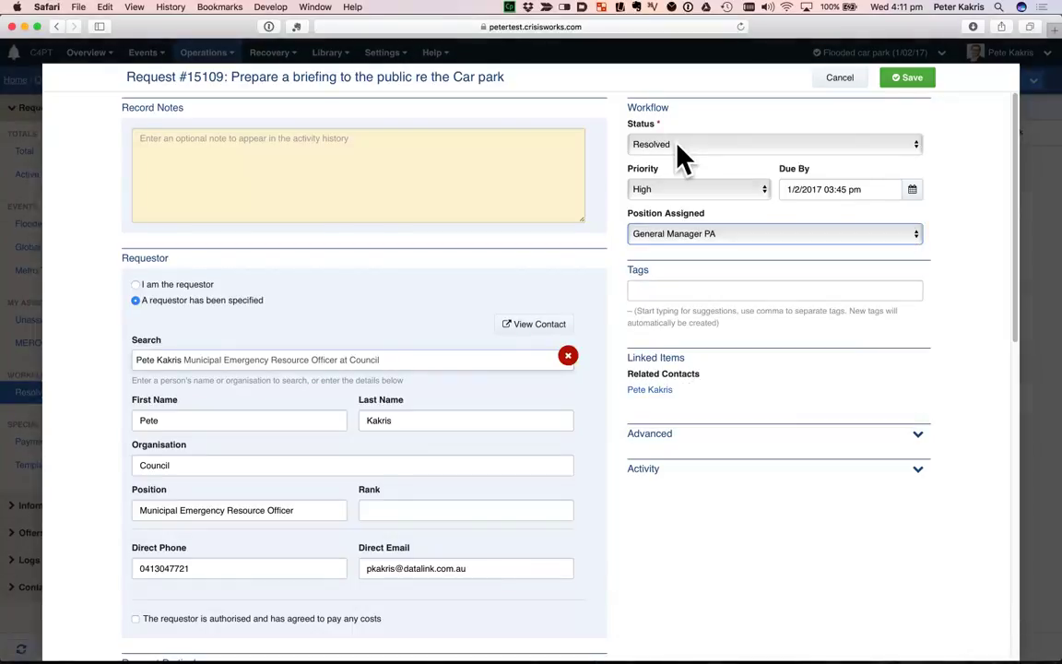
Set the request's status to Assigned and enter the record note "ask for aprroval".
{"action": "left_click", "coordinate": [678, 145]}
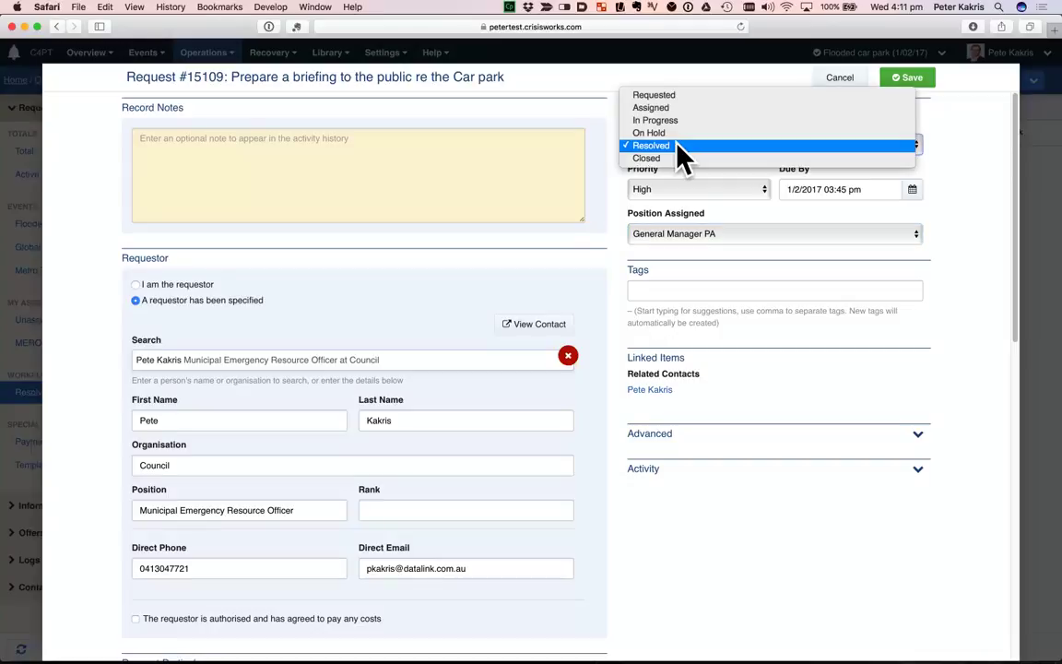
{"action": "left_click", "coordinate": [682, 108]}
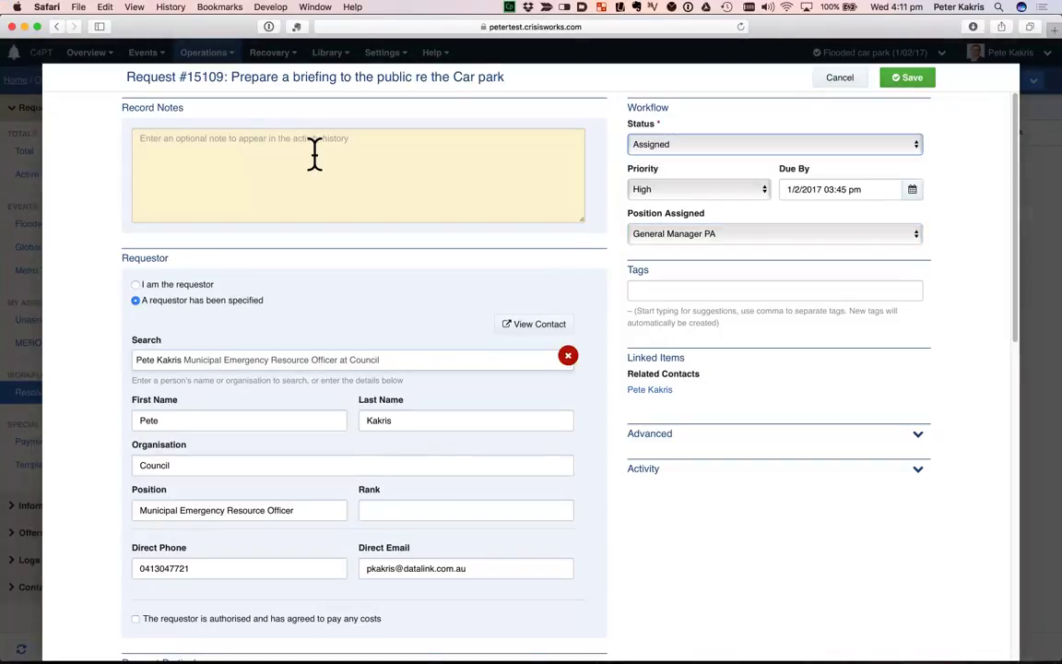
{"action": "left_click", "coordinate": [315, 154]}
{"action": "type", "text": "ask f"}
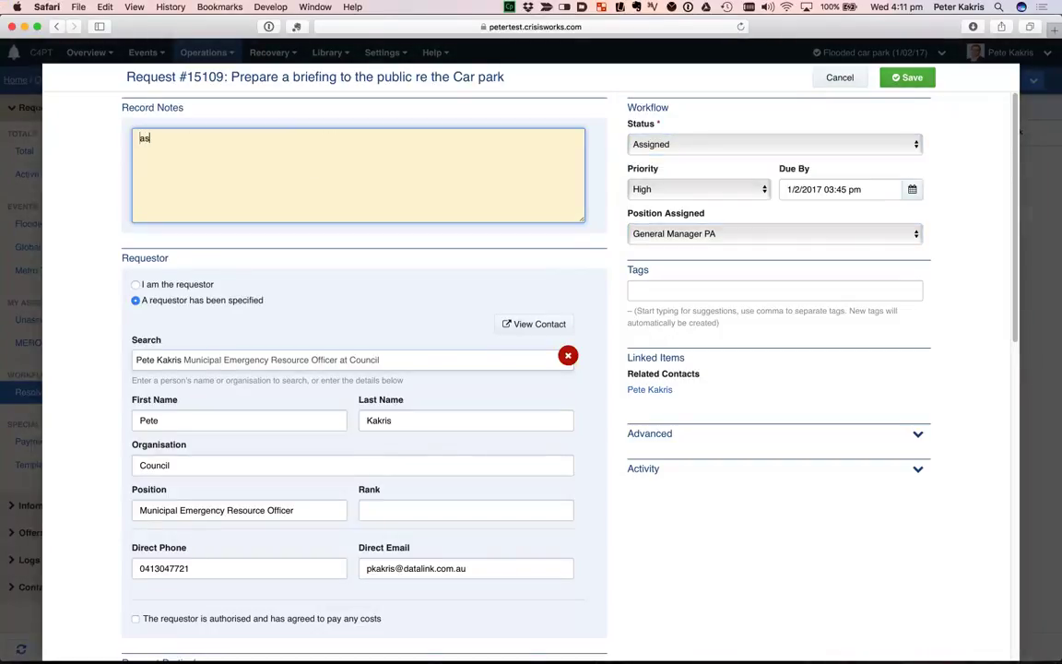
{"action": "type", "text": "or aprroval"}
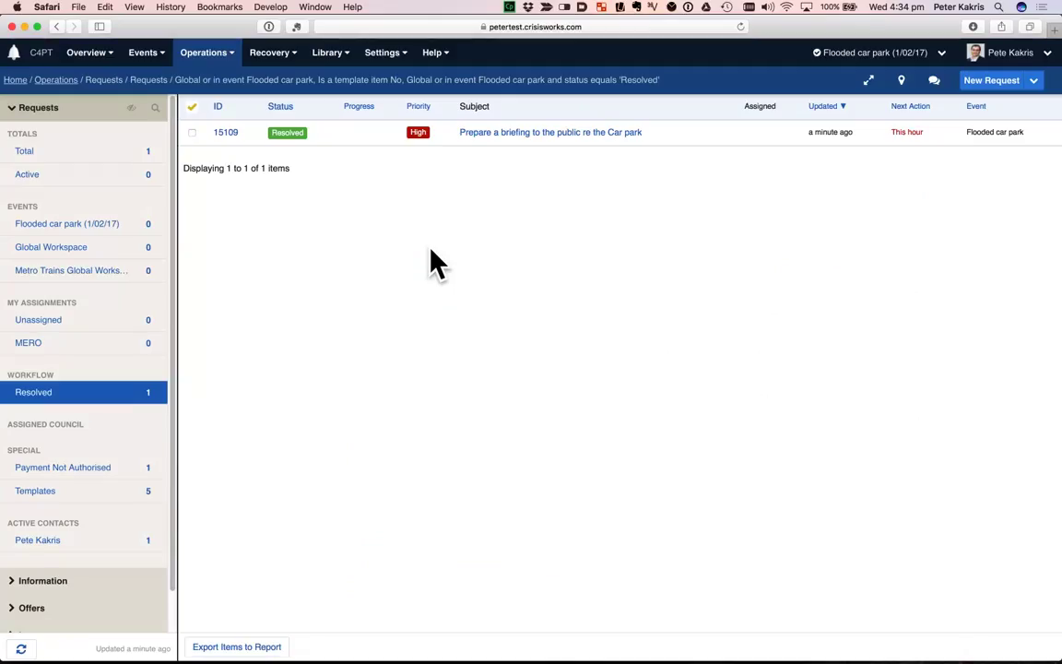
Reopen the resolved car park briefing request for editing, set its status to Closed and save it.
{"action": "left_click", "coordinate": [501, 135]}
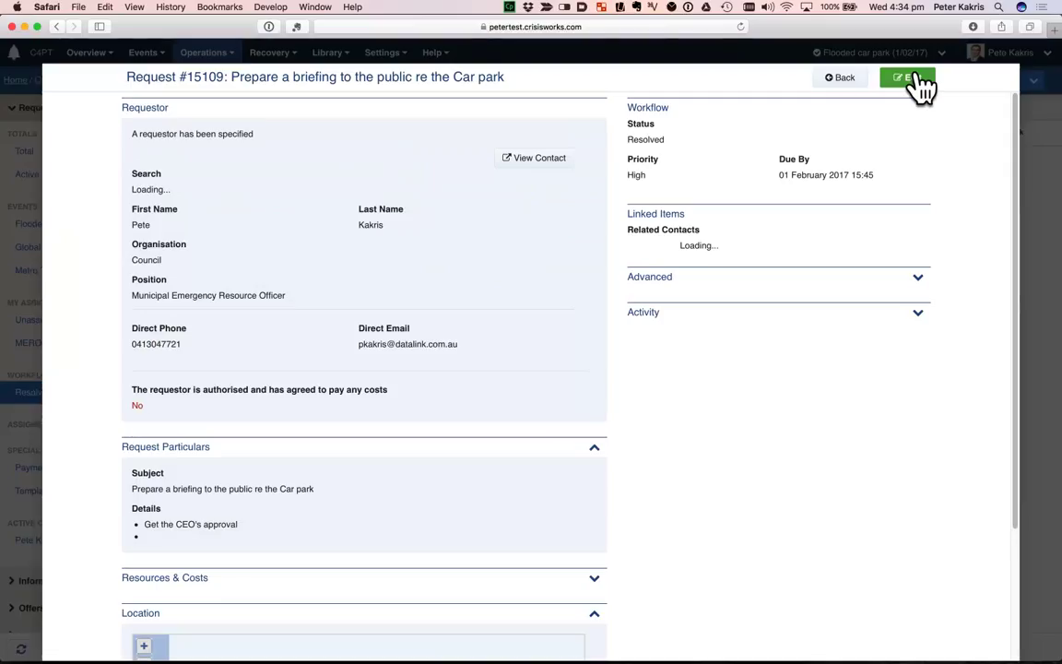
{"action": "left_click", "coordinate": [911, 78]}
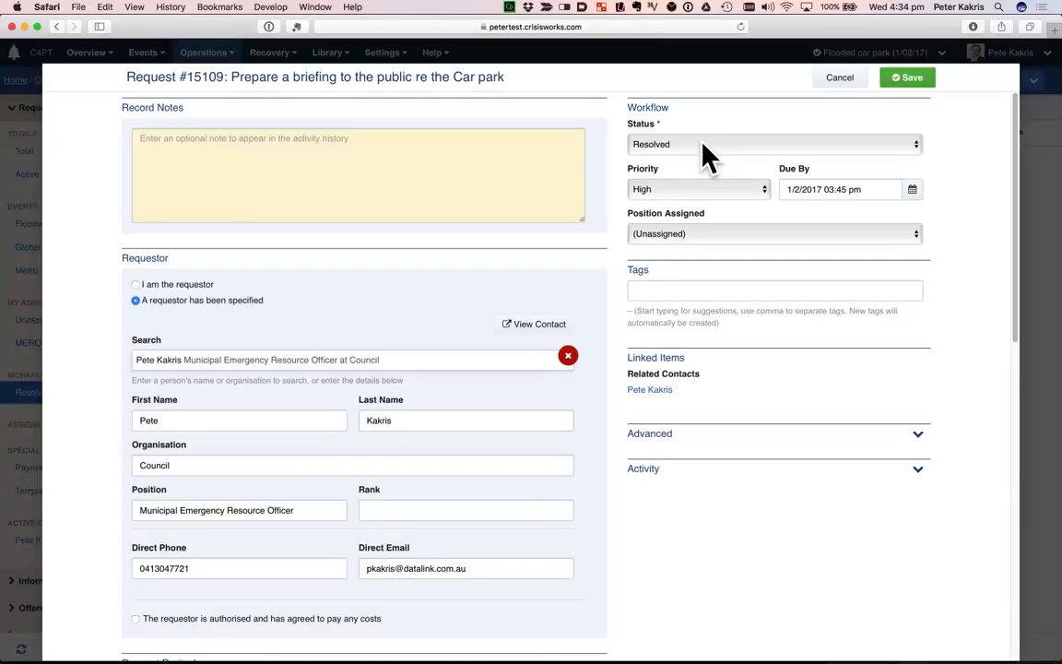
{"action": "left_click", "coordinate": [702, 145]}
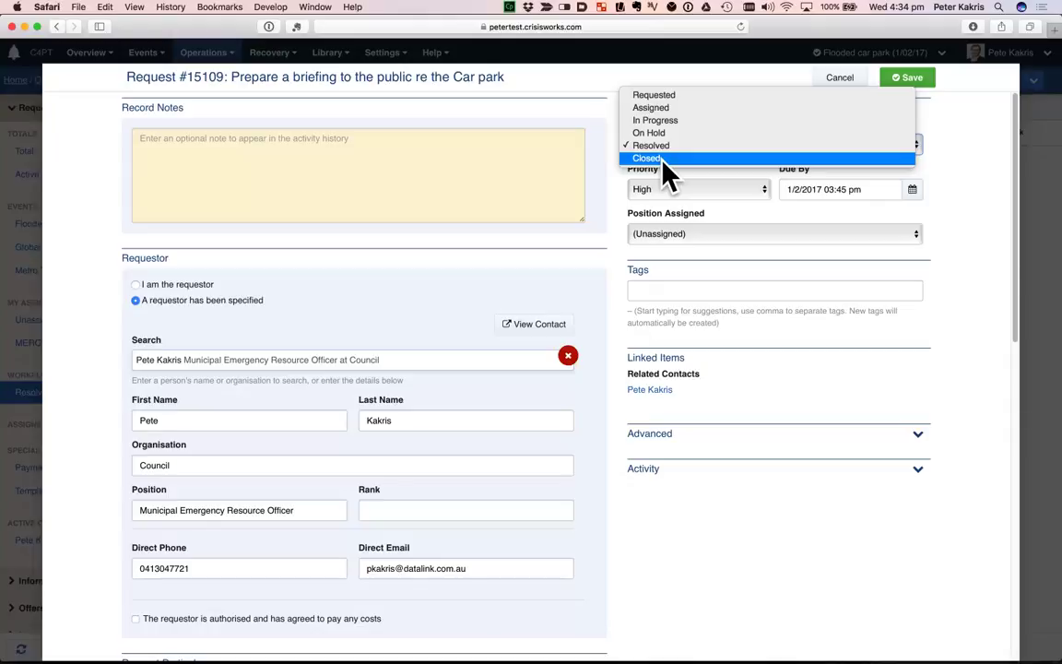
{"action": "left_click", "coordinate": [663, 160]}
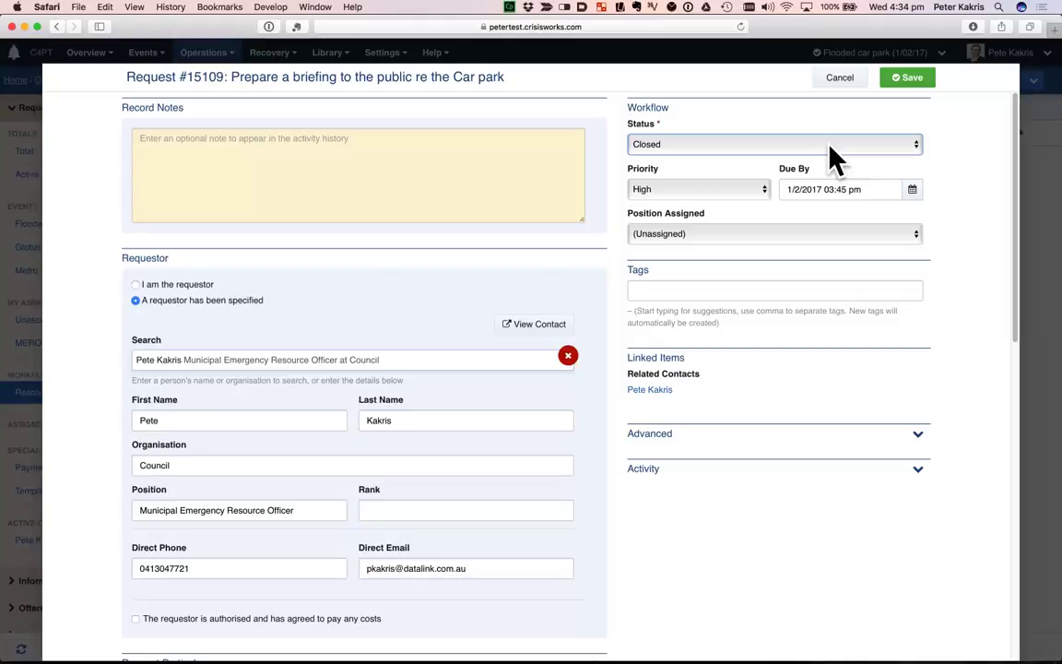
{"action": "left_click", "coordinate": [835, 152]}
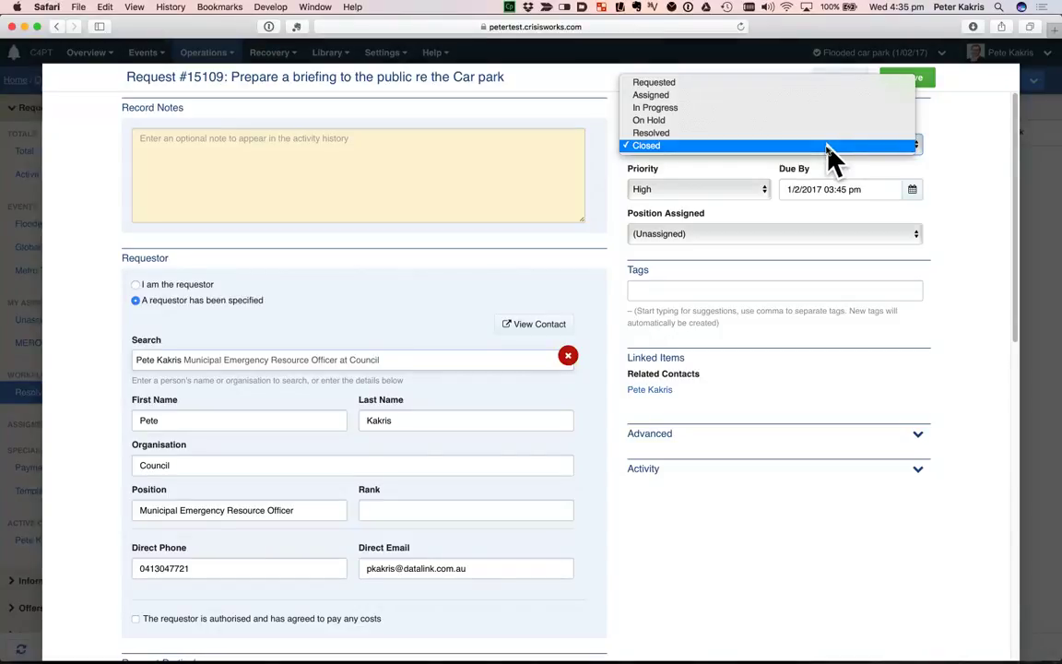
{"action": "left_click", "coordinate": [830, 147]}
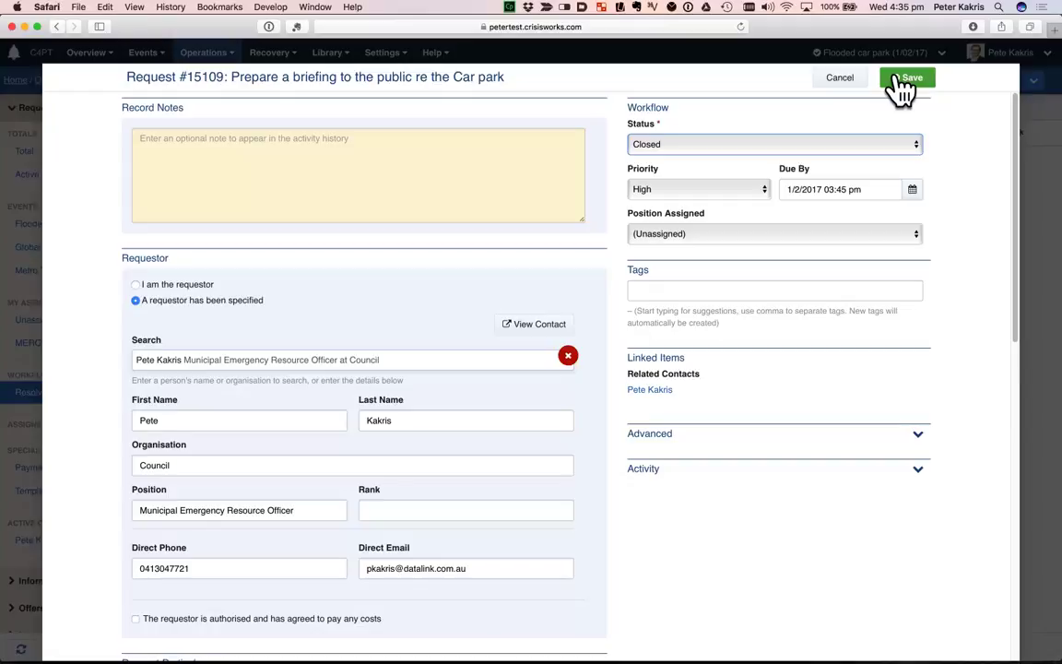
{"action": "left_click", "coordinate": [906, 81]}
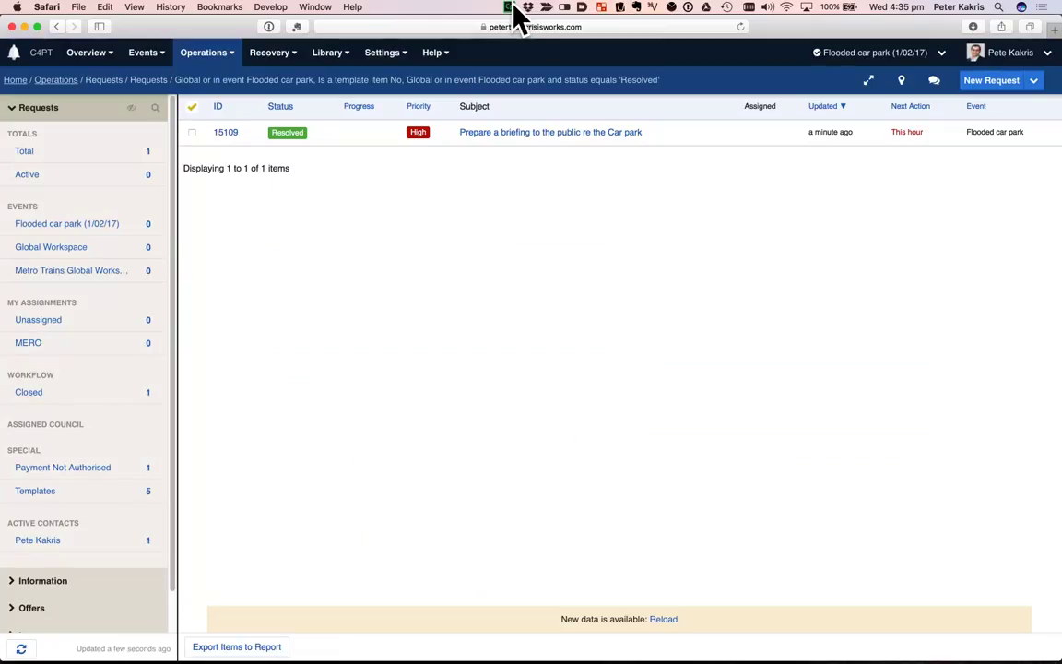
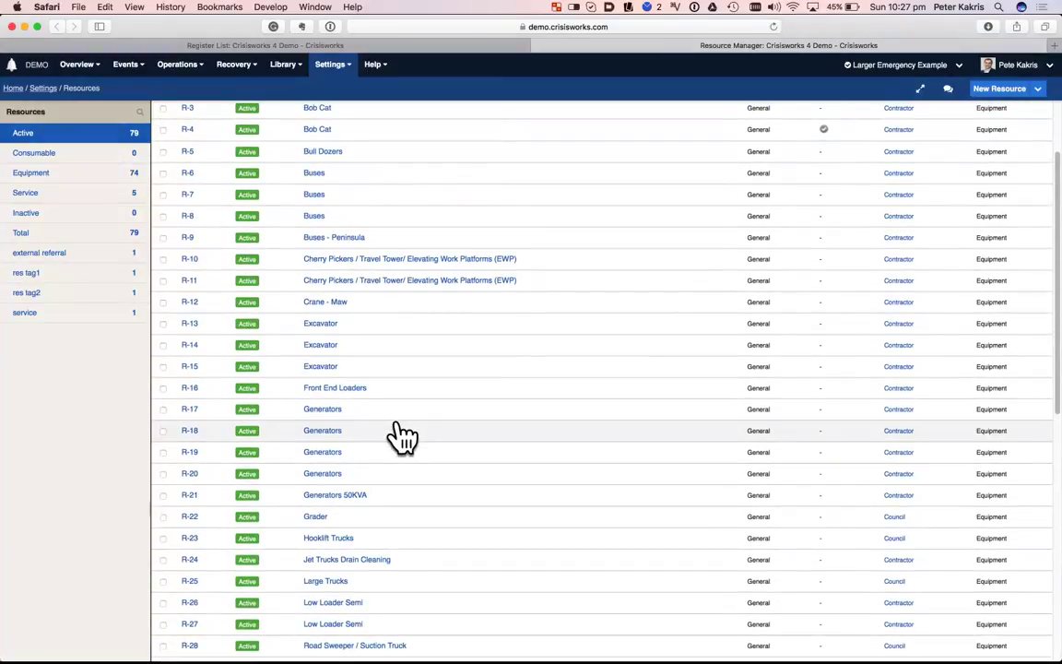
Return from the resource list to the requests register and open "Sample Request" for editing.
{"action": "scroll", "coordinate": [402, 433], "scroll_direction": "up", "scroll_amount": 3}
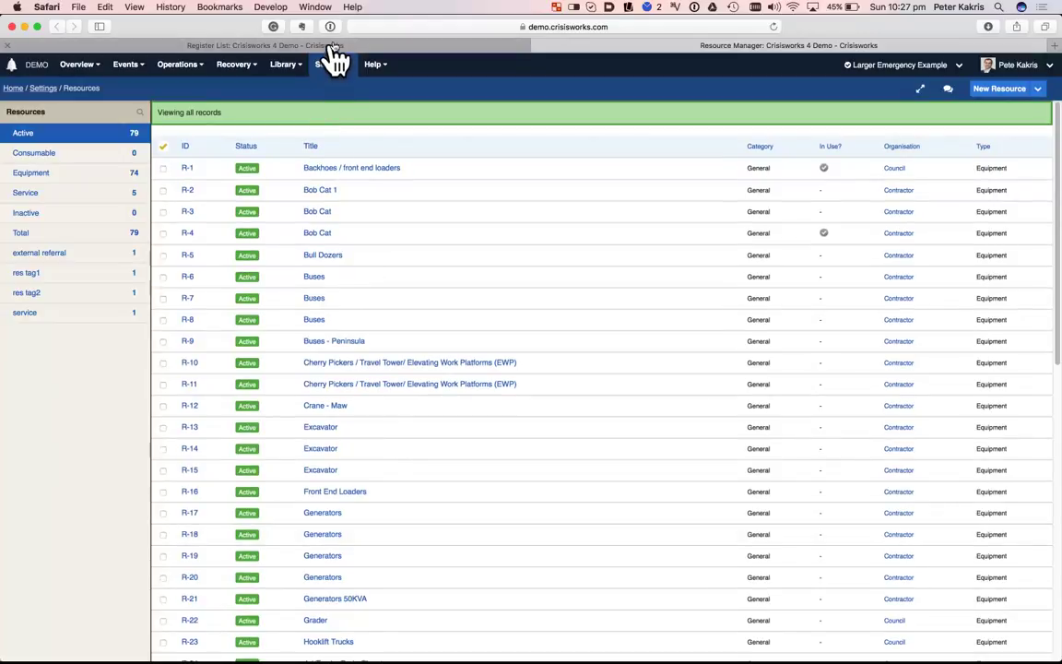
{"action": "left_click", "coordinate": [332, 47]}
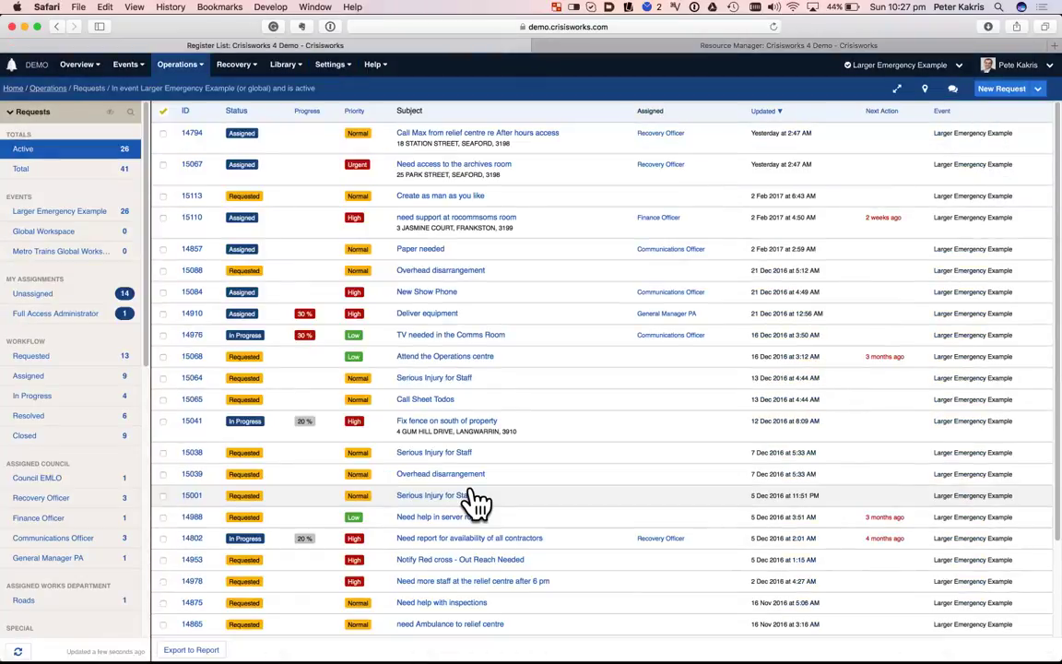
{"action": "scroll", "coordinate": [477, 502], "scroll_direction": "down", "scroll_amount": 3}
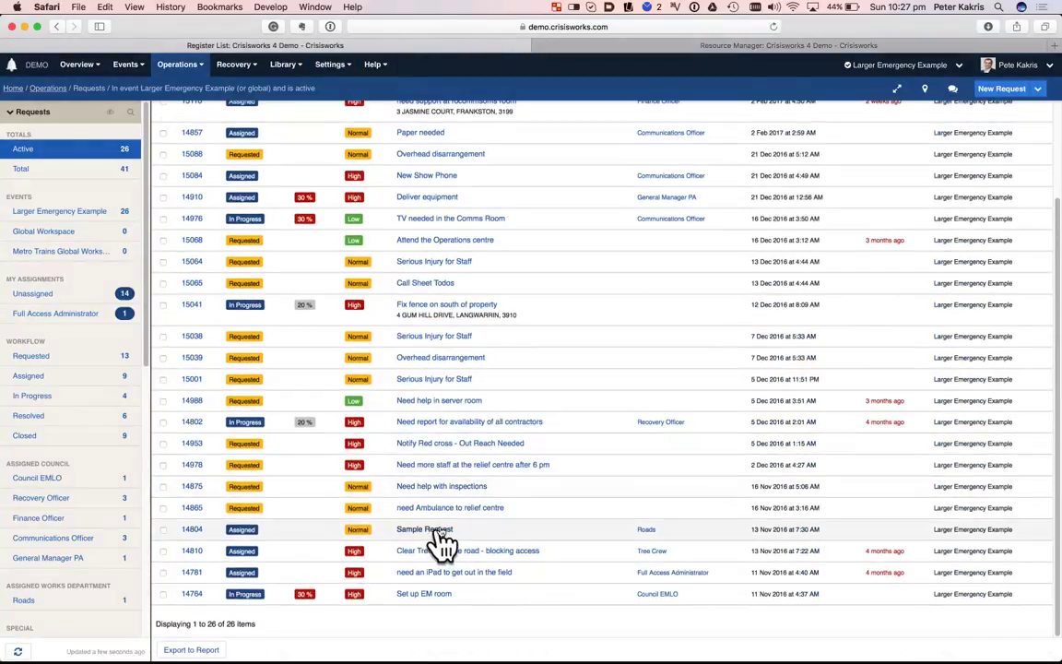
{"action": "left_click", "coordinate": [194, 532]}
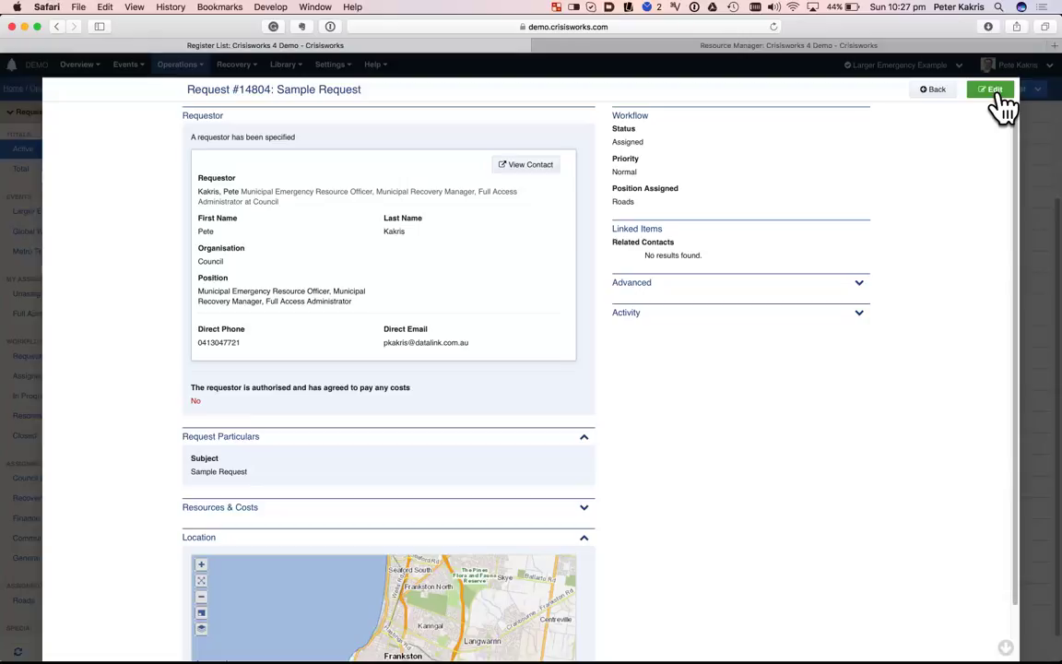
{"action": "left_click", "coordinate": [994, 91]}
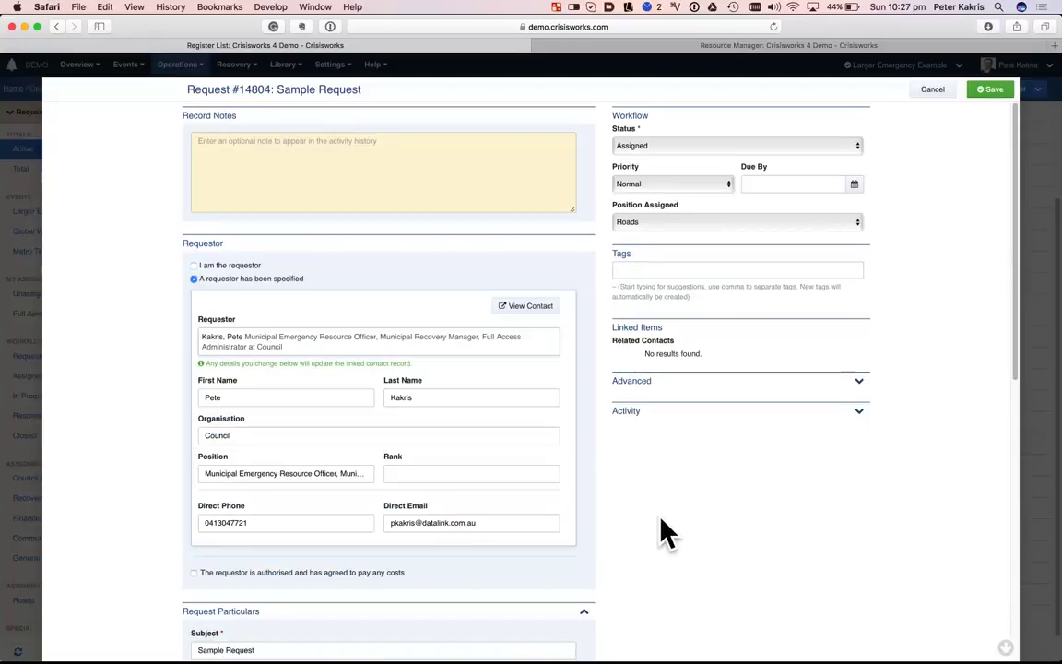
Add a new resource entry under the request's Resources & Costs and choose "Backhoes / front end loaders".
{"action": "scroll", "coordinate": [661, 533], "scroll_direction": "down", "scroll_amount": 3}
{"action": "scroll", "coordinate": [662, 533], "scroll_direction": "down", "scroll_amount": 2}
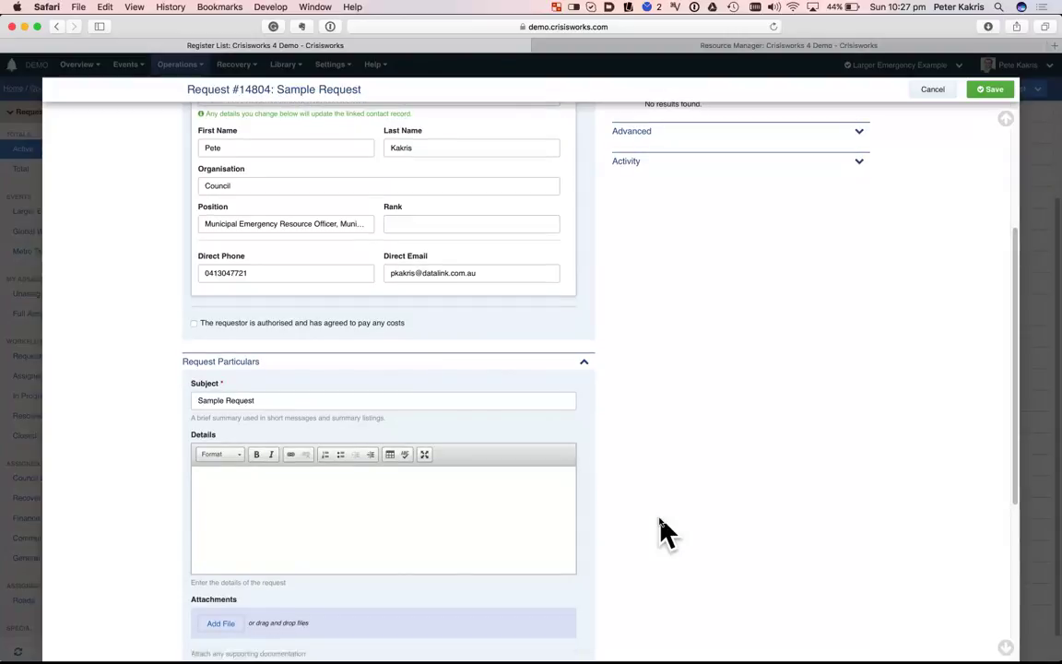
{"action": "scroll", "coordinate": [661, 533], "scroll_direction": "down", "scroll_amount": 5}
{"action": "left_click", "coordinate": [584, 384]}
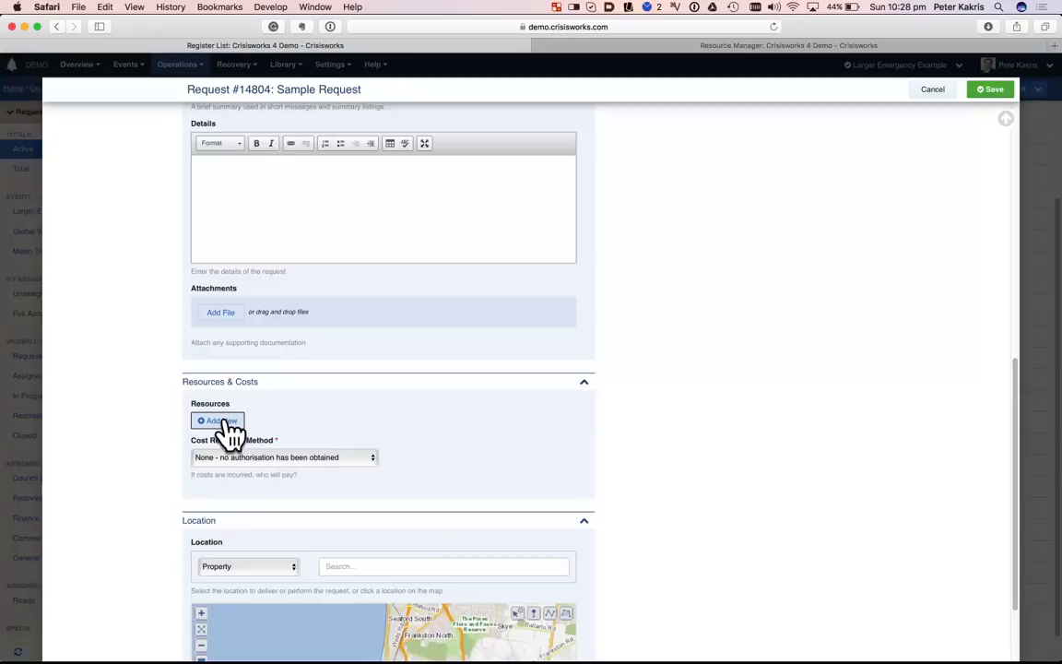
{"action": "left_click", "coordinate": [221, 422]}
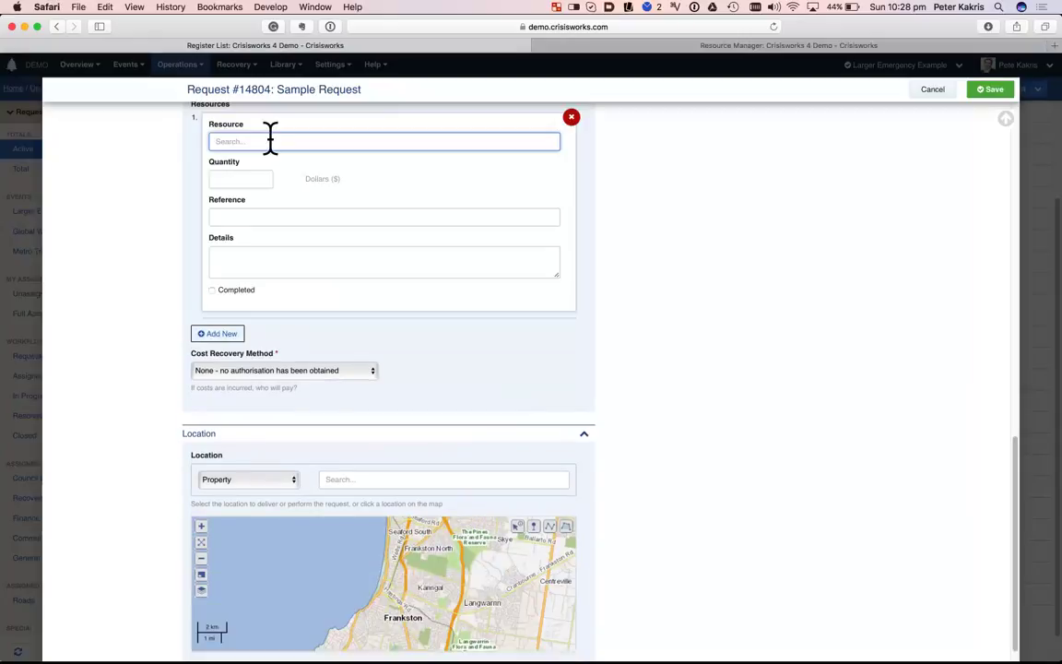
{"action": "type", "text": "back"}
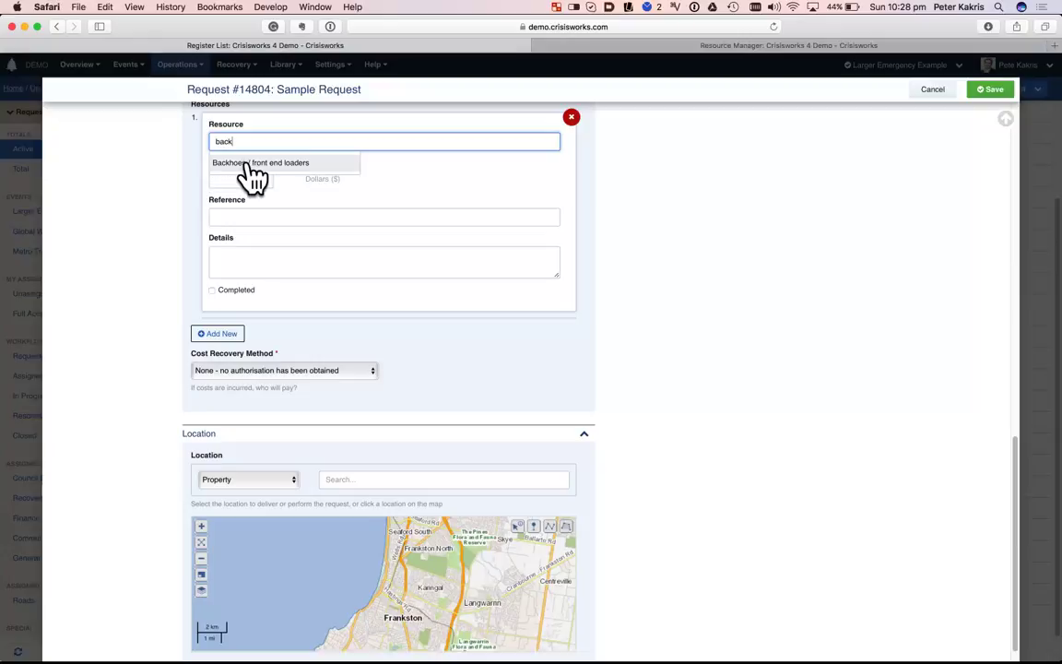
{"action": "left_click", "coordinate": [251, 165]}
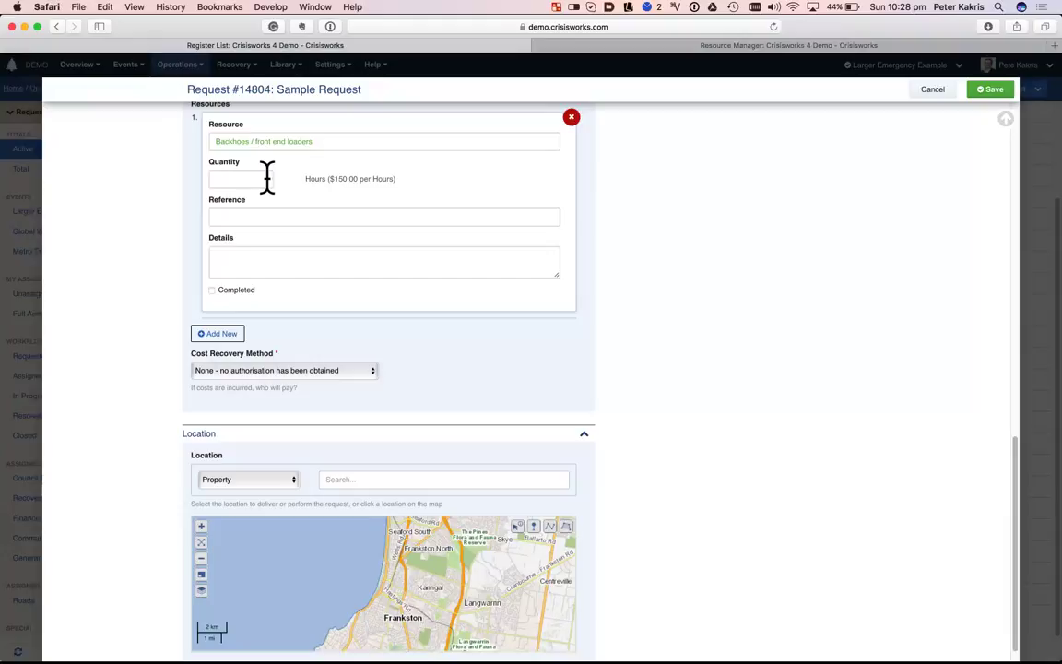
Set the backhoe resource's quantity to 4 hours and enter the purchase order number as its reference.
{"action": "left_click", "coordinate": [266, 178]}
{"action": "type", "text": "4"}
{"action": "left_click", "coordinate": [267, 218]}
{"action": "type", "text": "PO"}
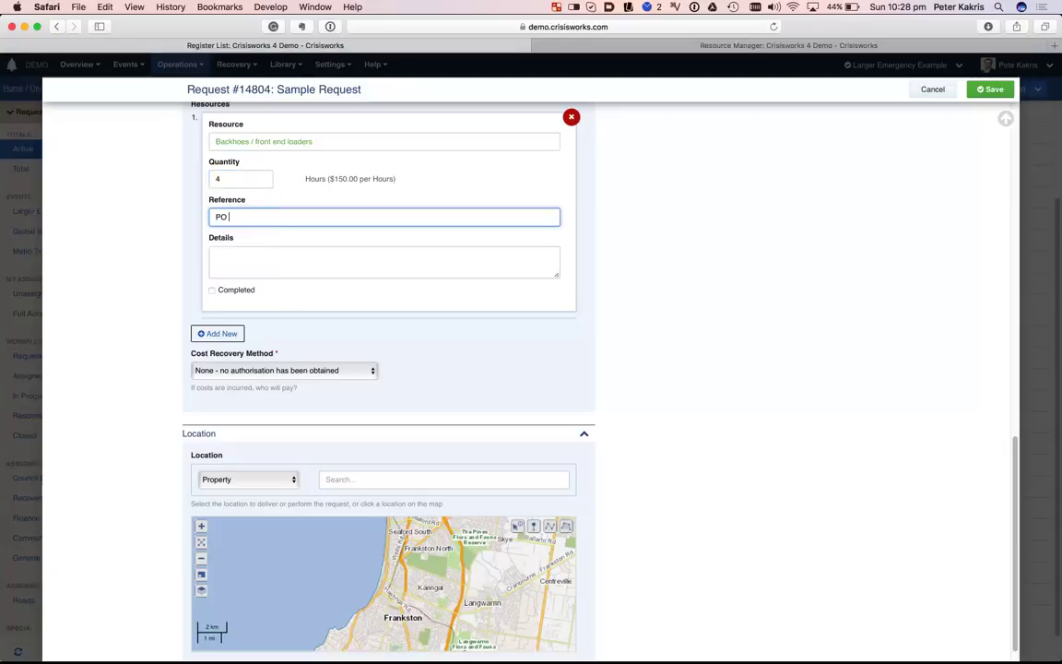
{"action": "type", "text": " 6678"}
Add a second resource entry for "Ipad Case" and save the request.
{"action": "left_click", "coordinate": [230, 338]}
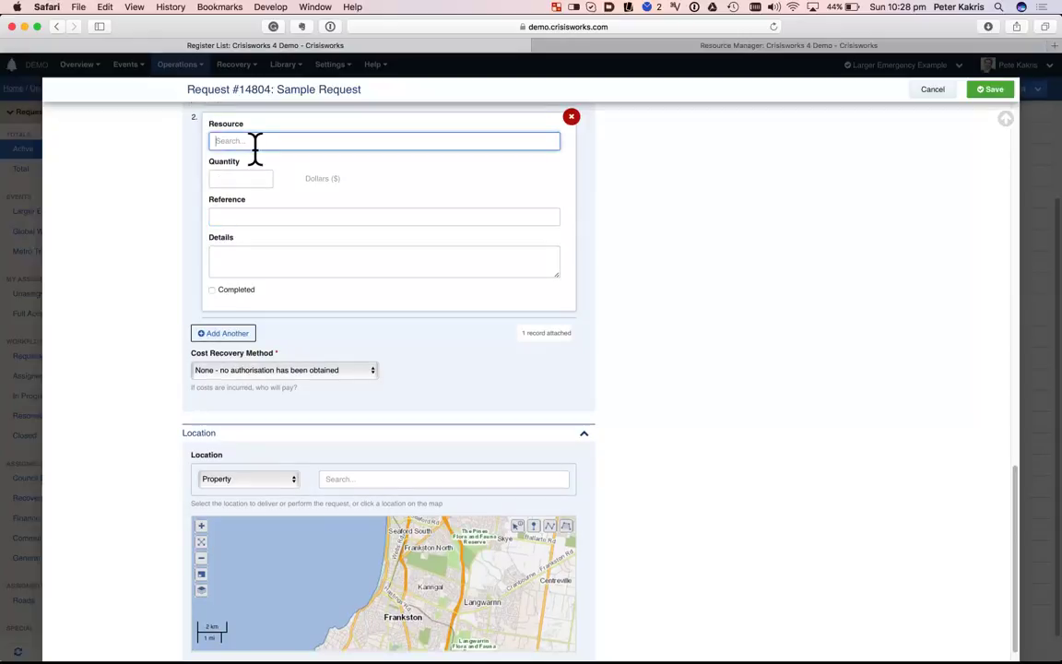
{"action": "type", "text": "pa"}
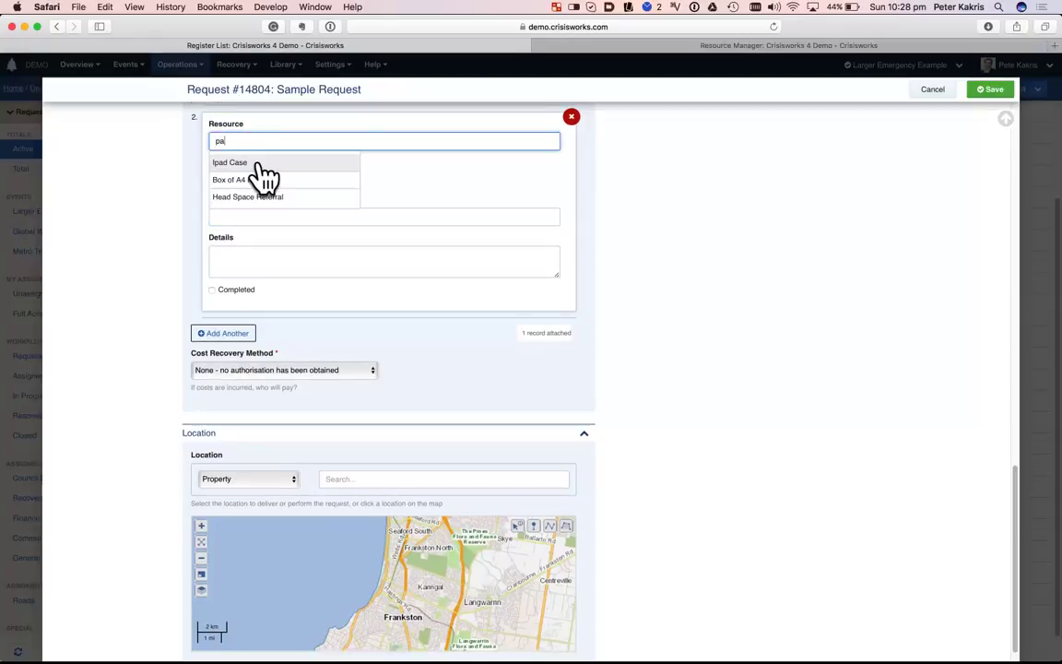
{"action": "left_click", "coordinate": [261, 164]}
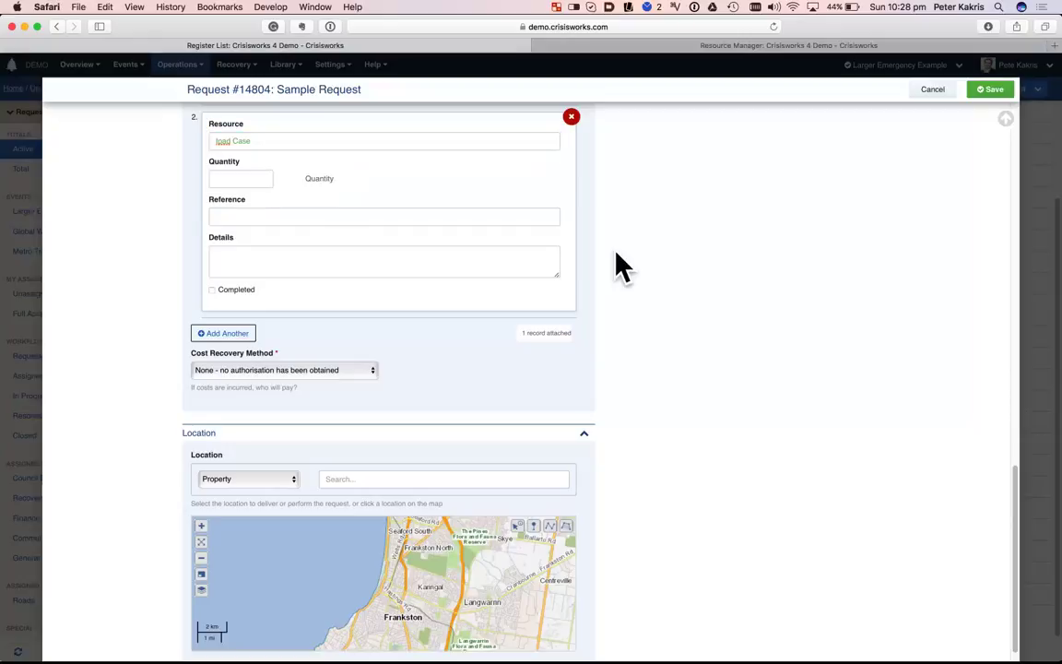
{"action": "scroll", "coordinate": [616, 254], "scroll_direction": "up", "scroll_amount": 1}
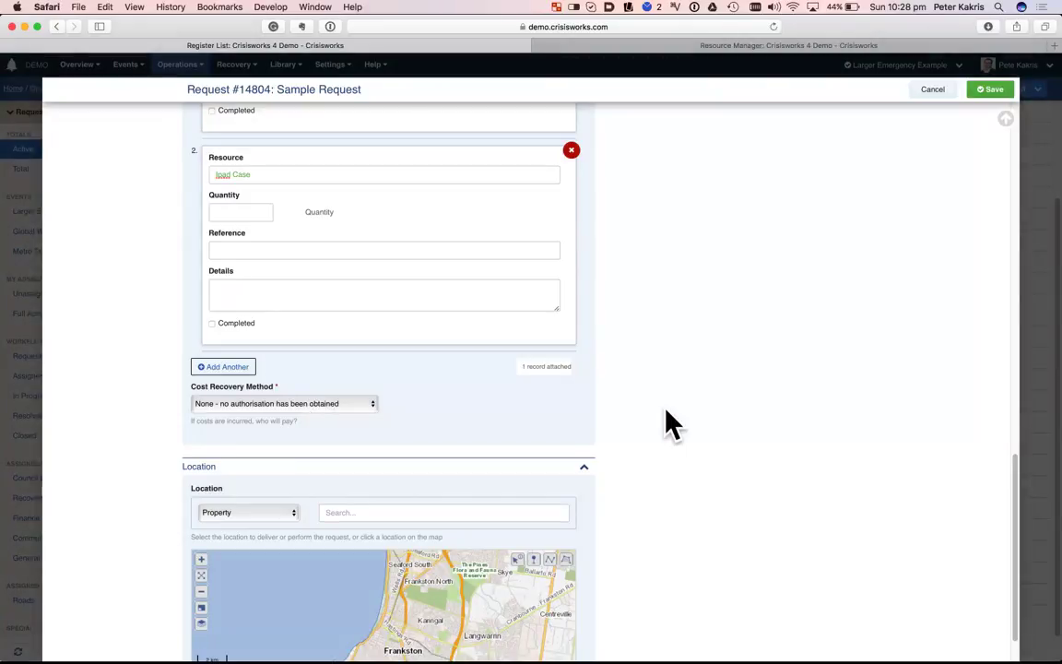
{"action": "scroll", "coordinate": [666, 412], "scroll_direction": "up", "scroll_amount": 3}
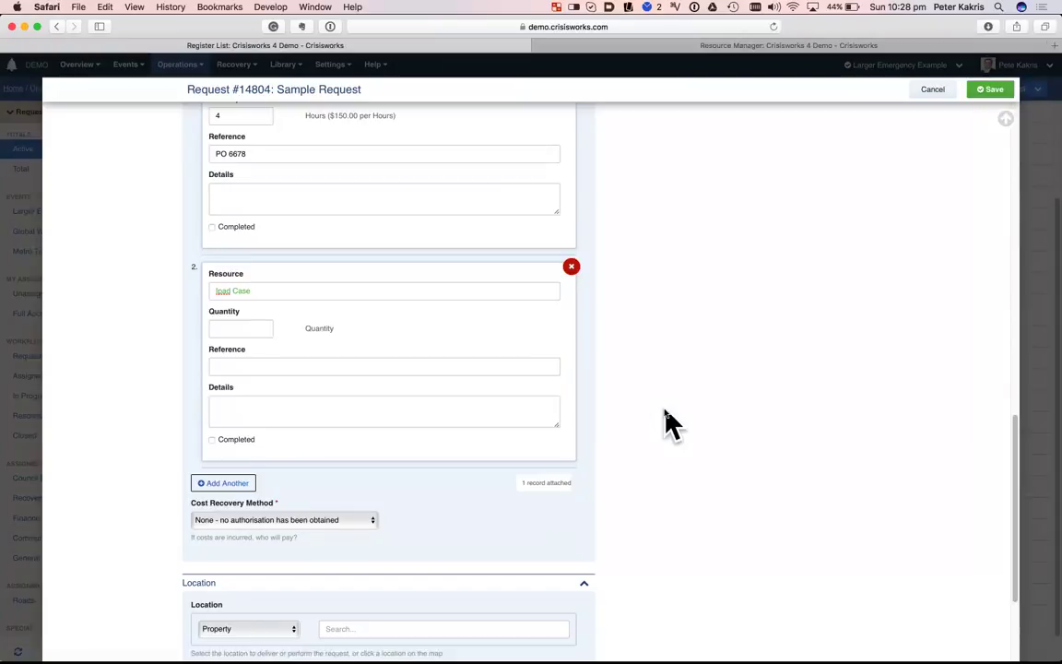
{"action": "left_click", "coordinate": [988, 90]}
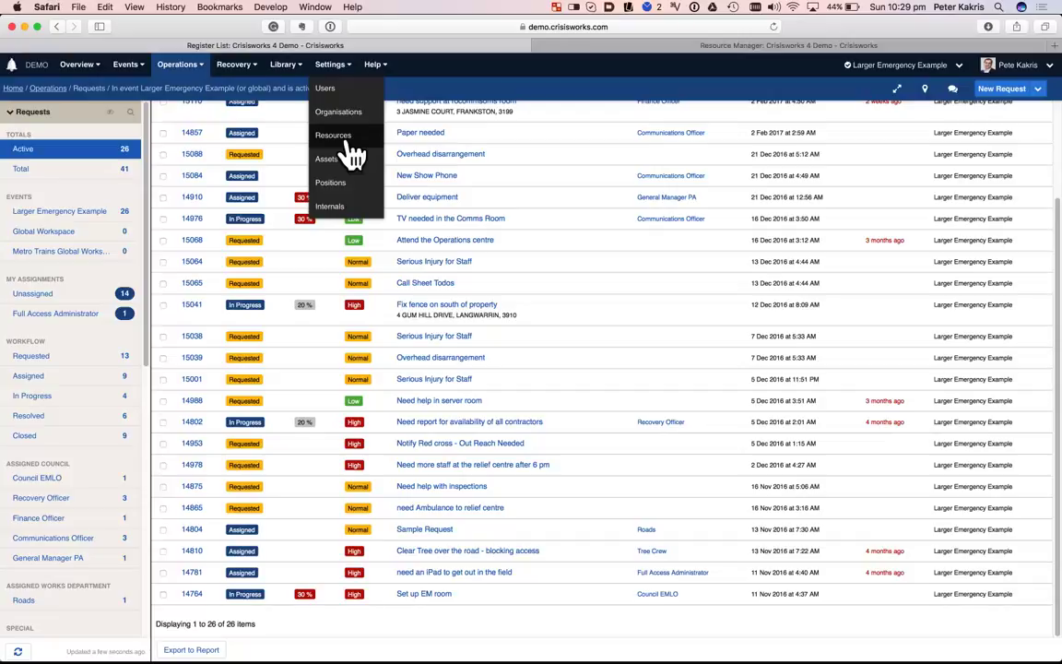
Open the "Backhoes / front end loaders" record in the resource list, check its utilisation, and open it for editing to review its fields.
{"action": "left_click", "coordinate": [345, 138]}
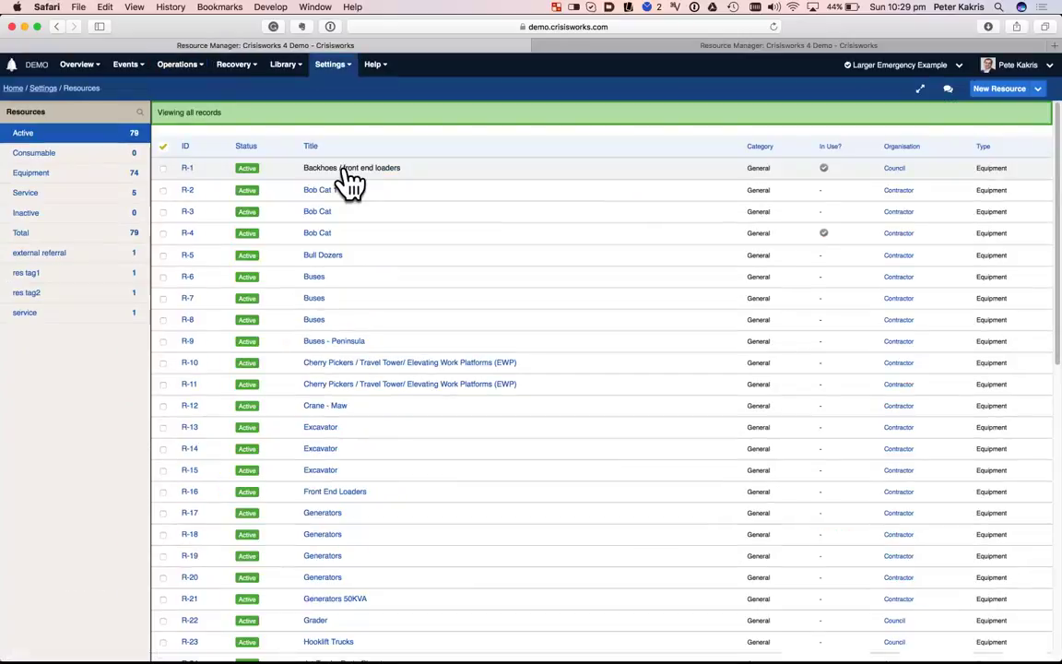
{"action": "left_click", "coordinate": [343, 171]}
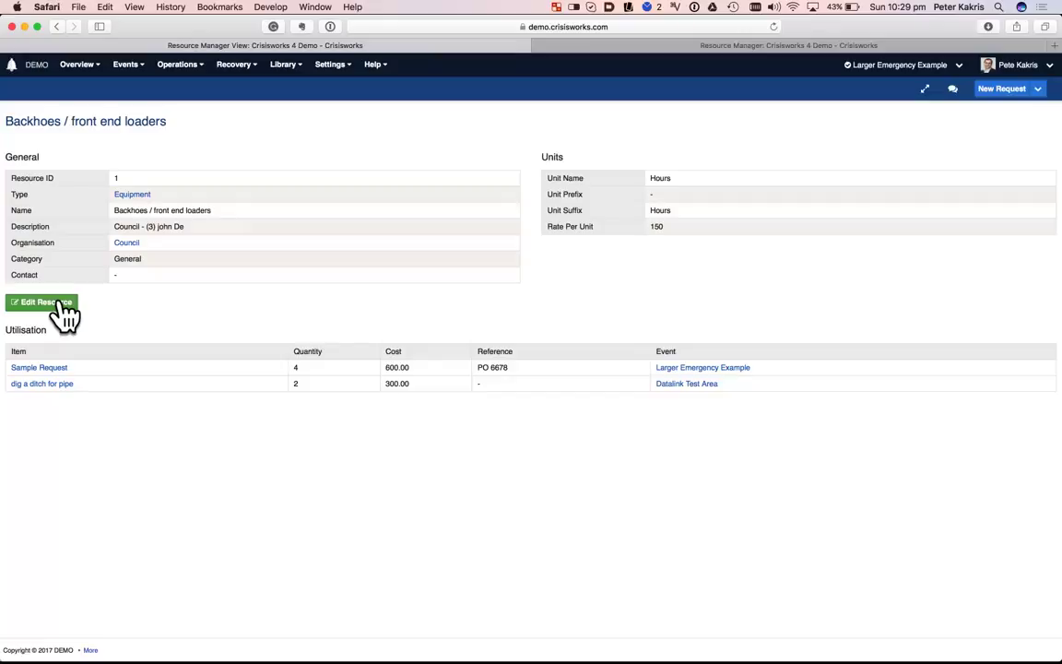
{"action": "left_click", "coordinate": [61, 305]}
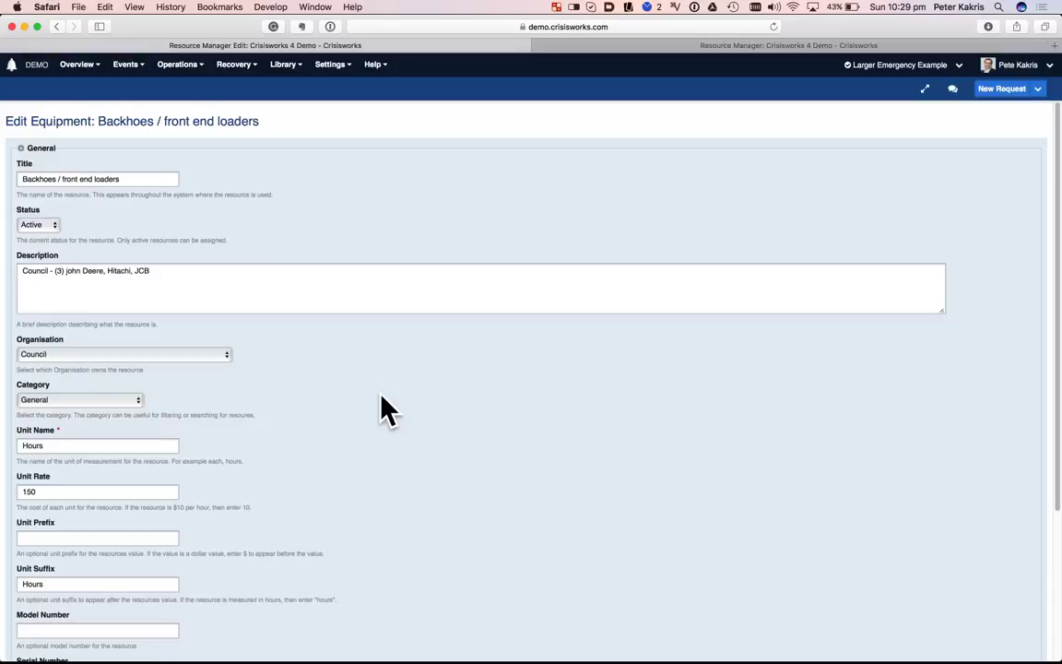
{"action": "scroll", "coordinate": [387, 410], "scroll_direction": "down", "scroll_amount": 3}
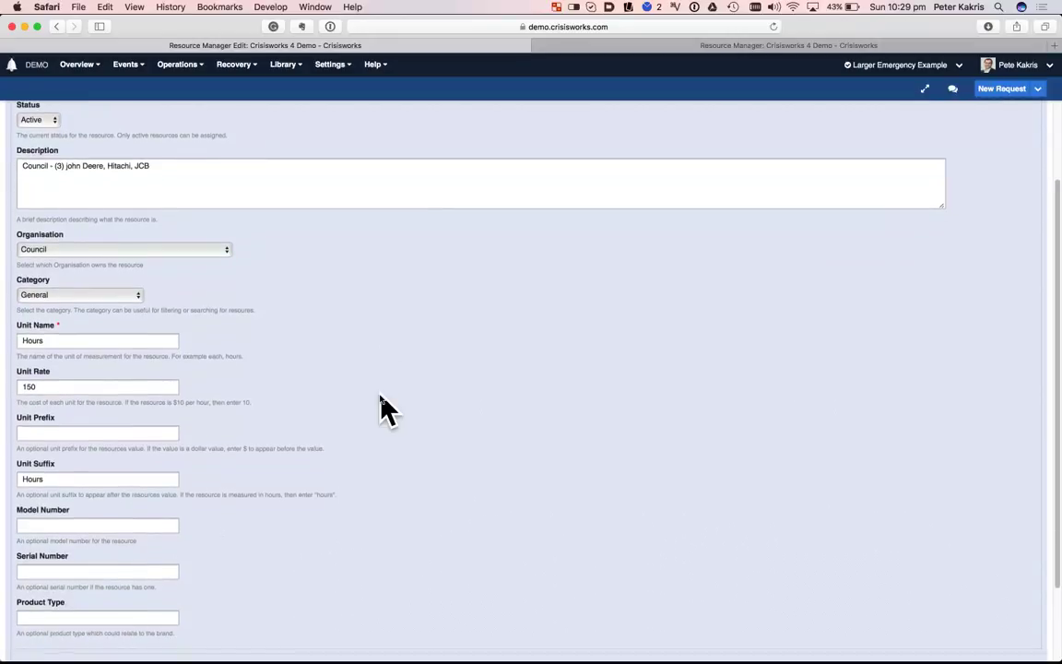
{"action": "key", "text": "BackSpace"}
{"action": "key", "text": "BackSpace"}
{"action": "key", "text": "BackSpace"}
{"action": "key", "text": "BackSpace"}
{"action": "key", "text": "BackSpace"}
{"action": "key", "text": "BackSpace"}
{"action": "key", "text": "BackSpace"}
{"action": "key", "text": "BackSpace"}
{"action": "key", "text": "BackSpace"}
{"action": "key", "text": "BackSpace"}
{"action": "key", "text": "BackSpace"}
{"action": "key", "text": "BackSpace"}
{"action": "key", "text": "BackSpace"}
{"action": "key", "text": "BackSpace"}
{"action": "key", "text": "BackSpace"}
{"action": "key", "text": "BackSpace"}
{"action": "key", "text": "BackSpace"}
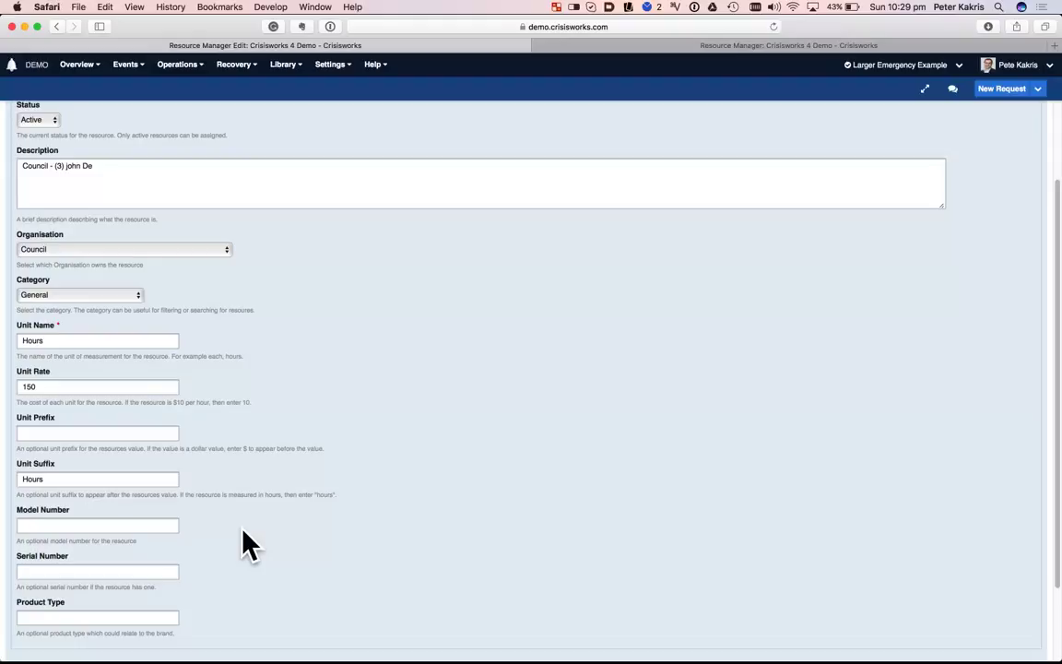
{"action": "key", "text": "super+z"}
{"action": "scroll", "coordinate": [247, 544], "scroll_direction": "down", "scroll_amount": 2}
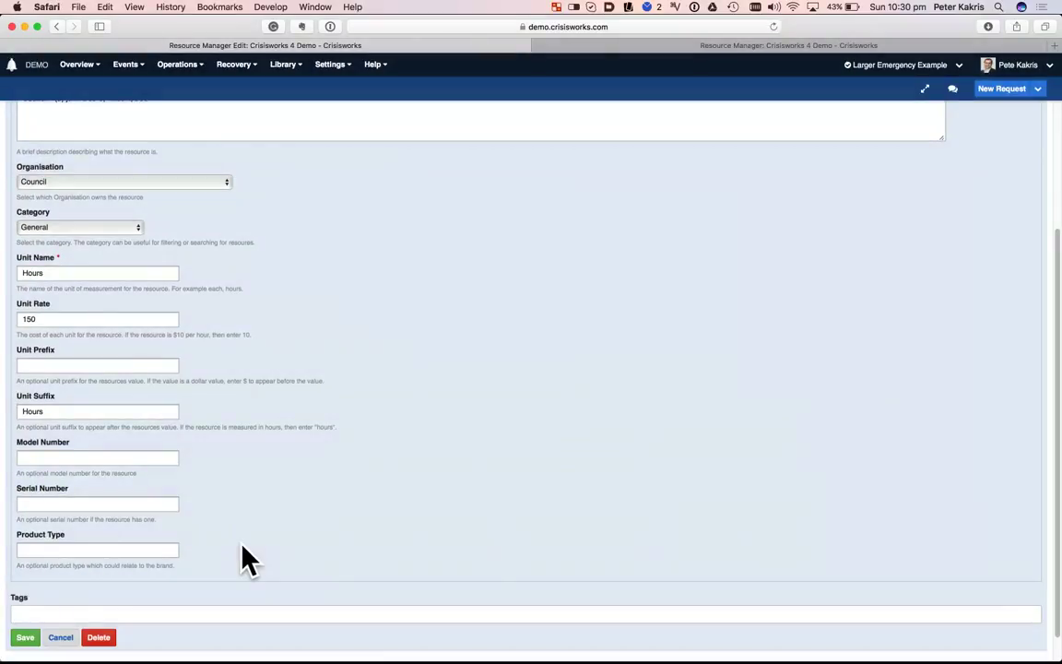
{"action": "left_click", "coordinate": [554, 649]}
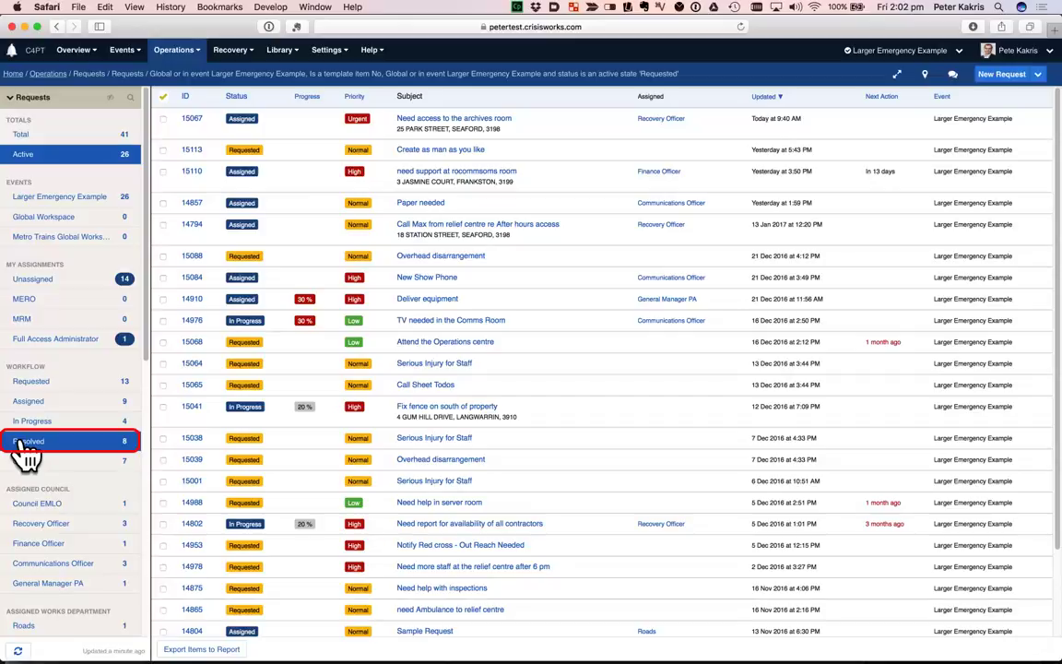
Filter the requests register to show only the Resolved requests.
{"action": "left_click", "coordinate": [22, 442]}
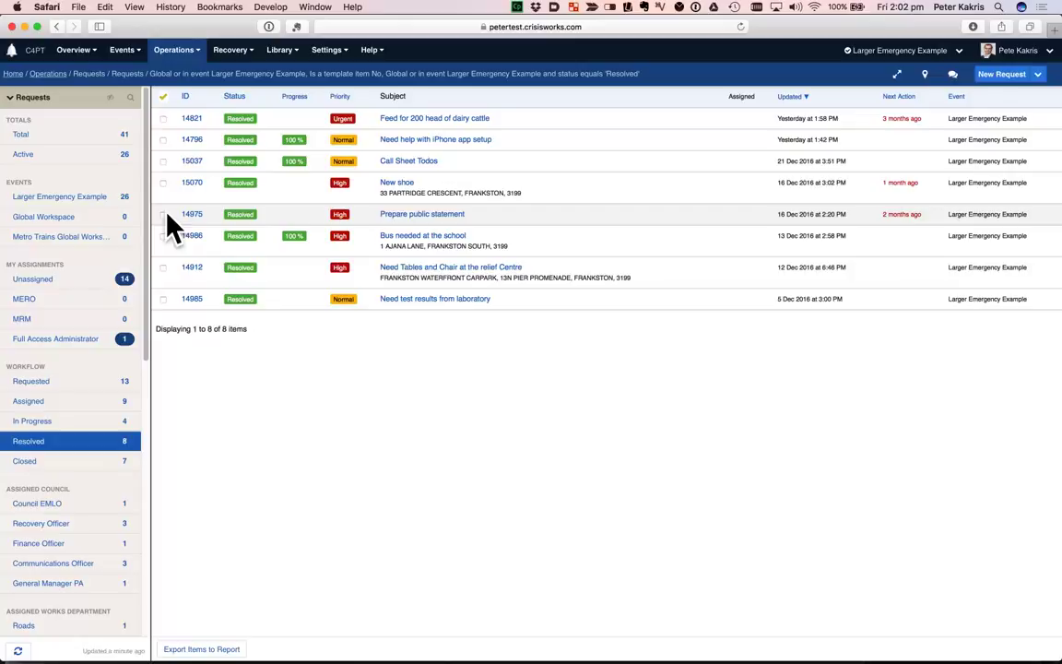
{"action": "left_click", "coordinate": [163, 215]}
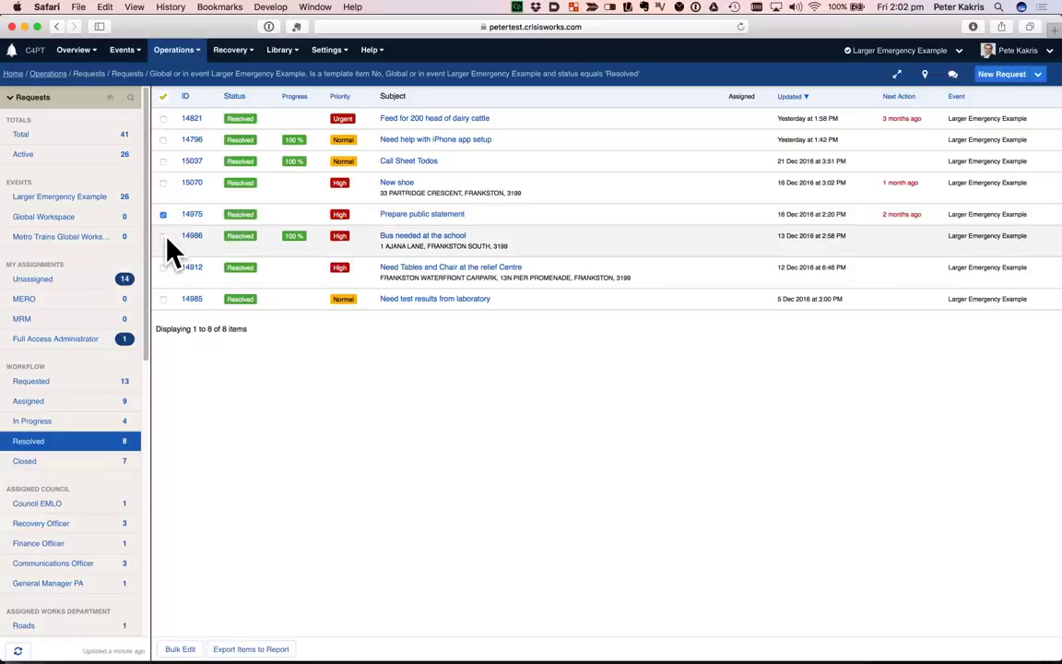
{"action": "left_click", "coordinate": [164, 237]}
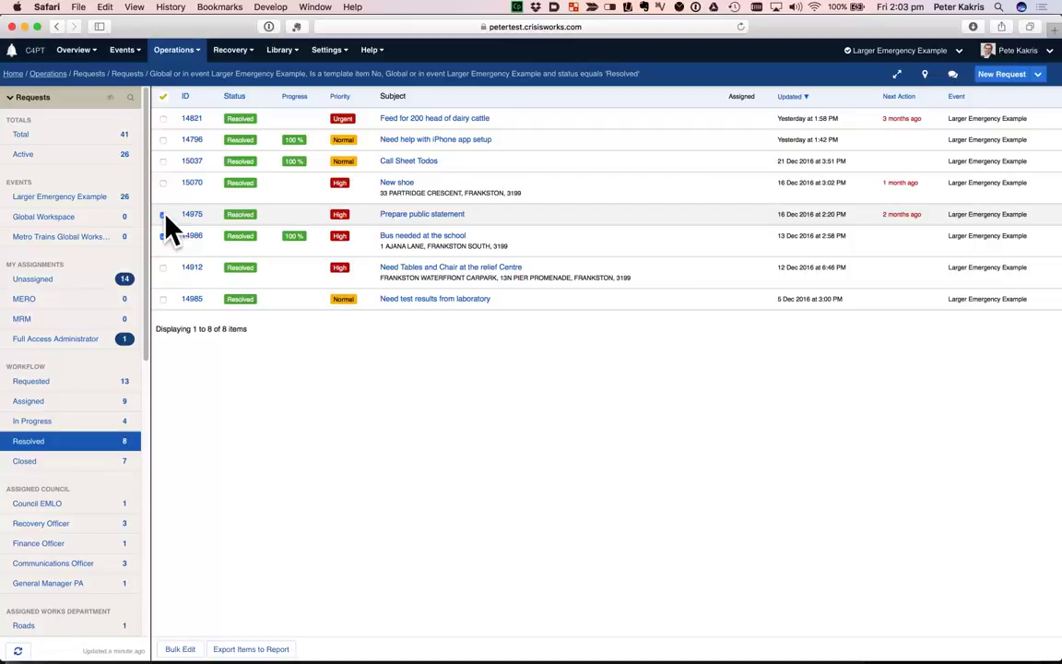
{"action": "left_click", "coordinate": [164, 236]}
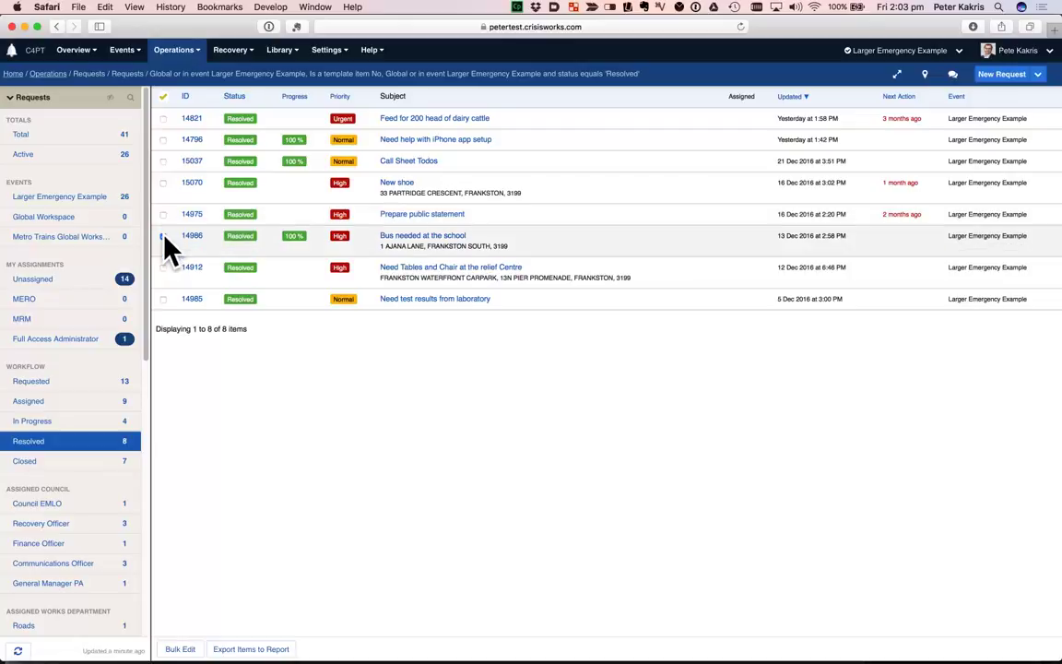
{"action": "left_click", "coordinate": [163, 215]}
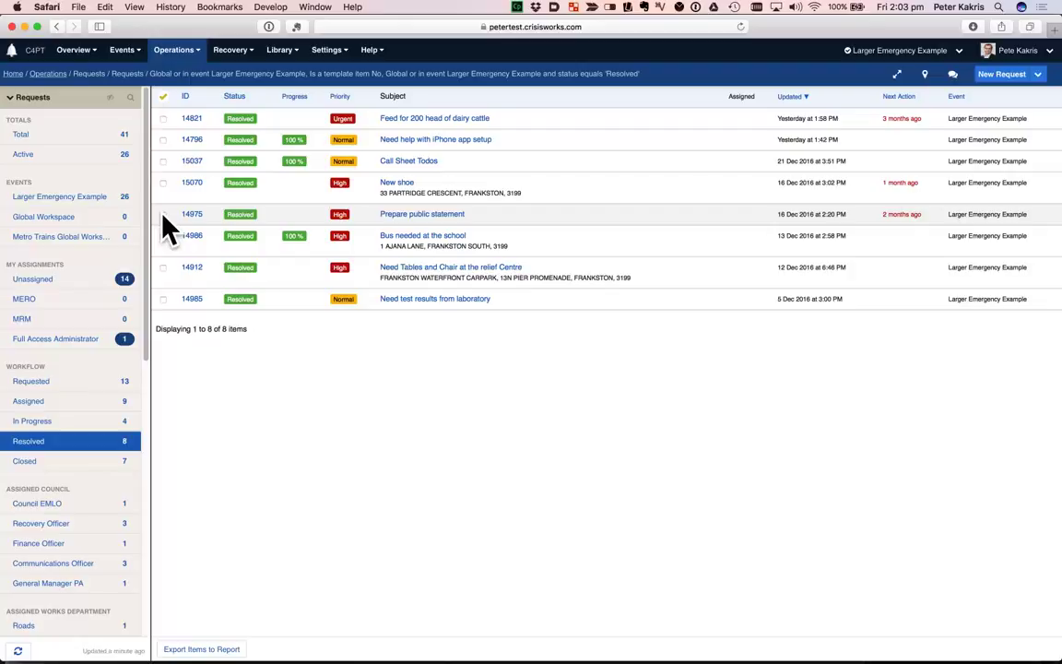
Bulk edit "Prepare public statement" and "Need Tables and Chair at the relief Centre" to status Closed with the comment "Done and advised by phone".
{"action": "left_click", "coordinate": [163, 215]}
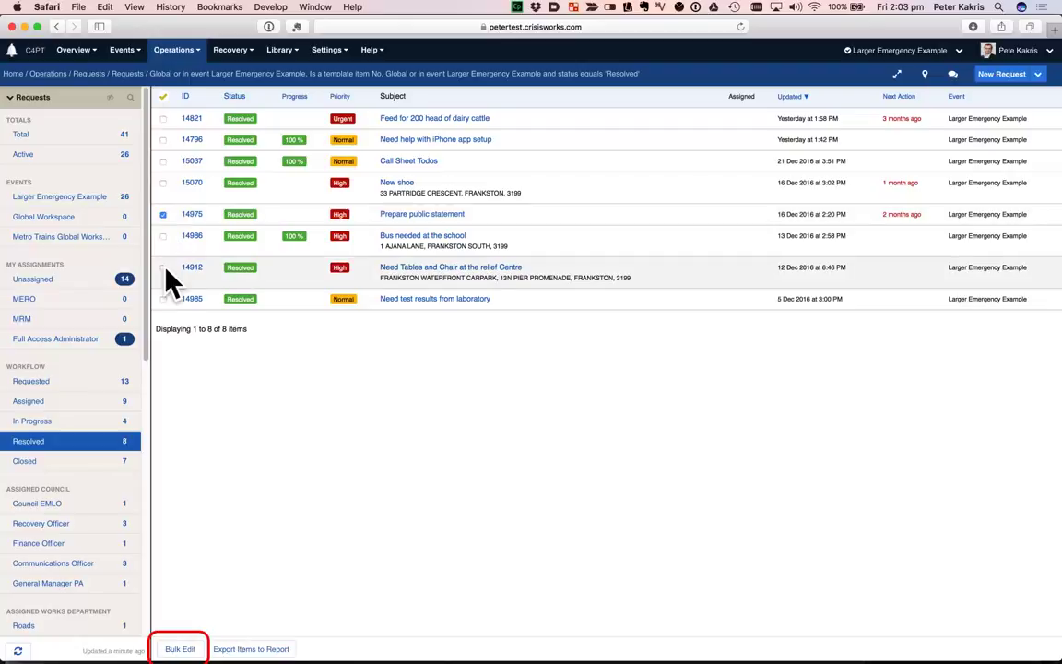
{"action": "left_click", "coordinate": [164, 268]}
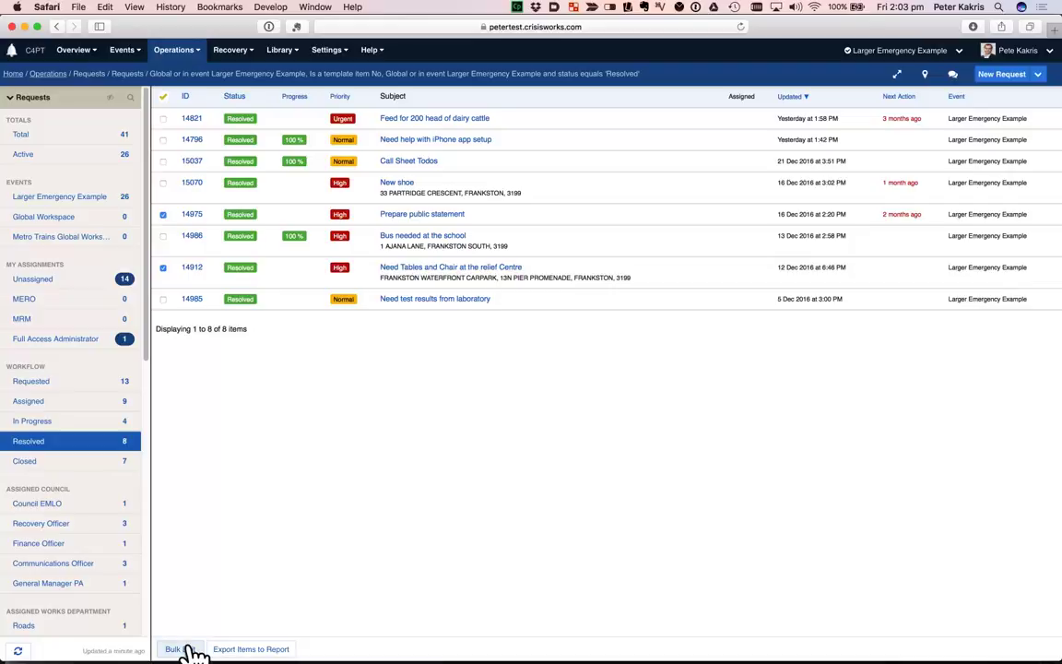
{"action": "left_click", "coordinate": [173, 650]}
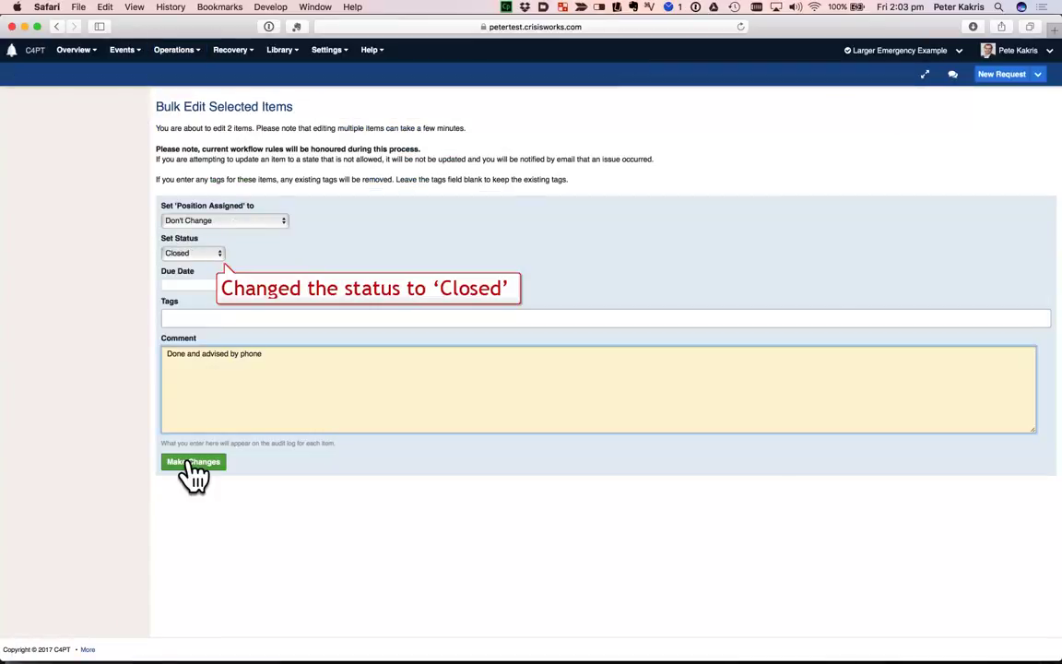
{"action": "left_click", "coordinate": [193, 463]}
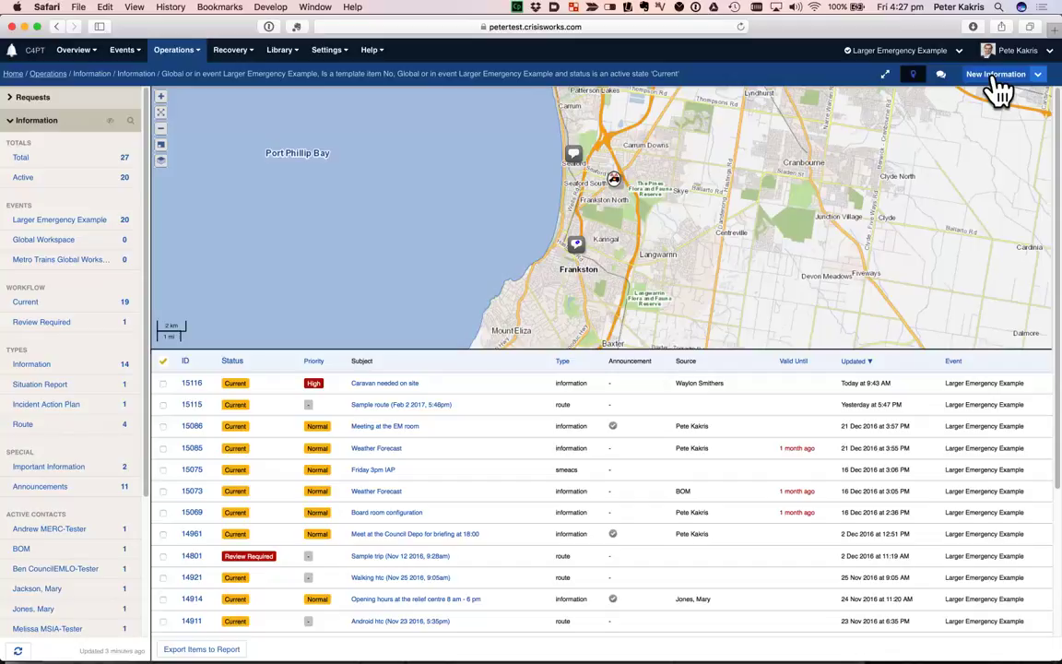
Start a new information record and expand its location map to full screen.
{"action": "left_click", "coordinate": [996, 75]}
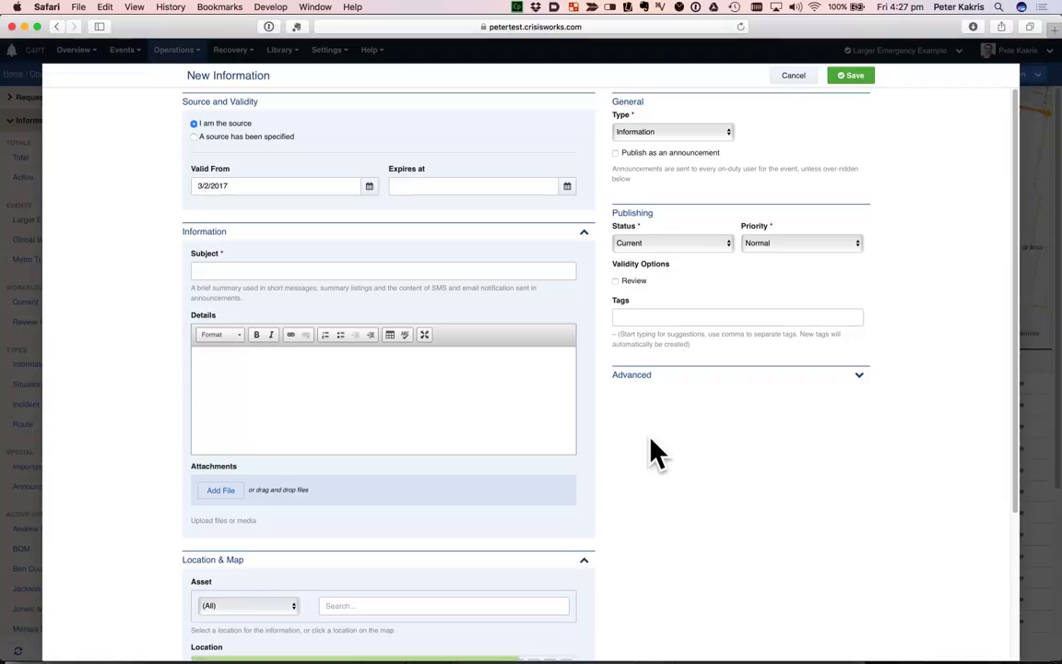
{"action": "scroll", "coordinate": [646, 433], "scroll_direction": "down", "scroll_amount": 5}
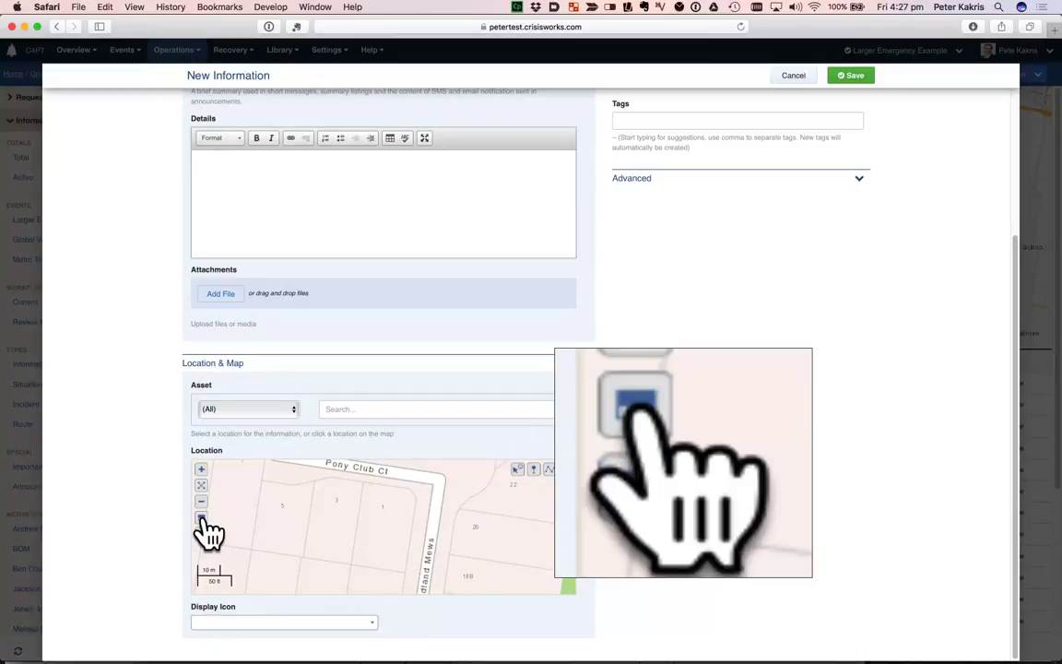
{"action": "left_click", "coordinate": [202, 520]}
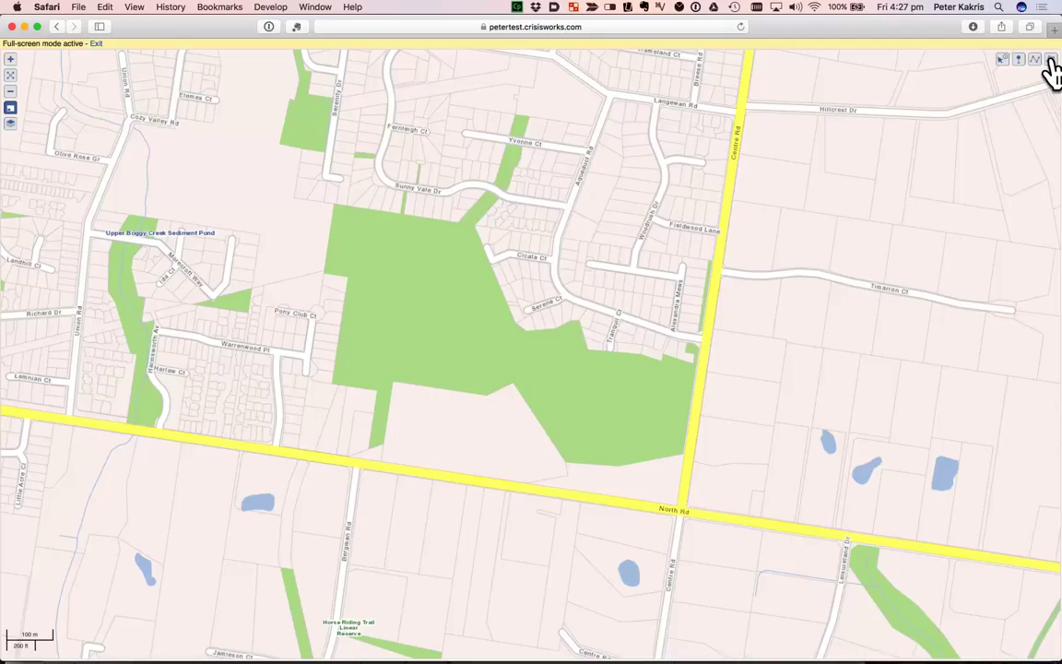
Draw an eight-point polygon around the green area between Pony Club Ct and Centre Rd, north of North Rd, and return to the form.
{"action": "left_click", "coordinate": [1051, 61]}
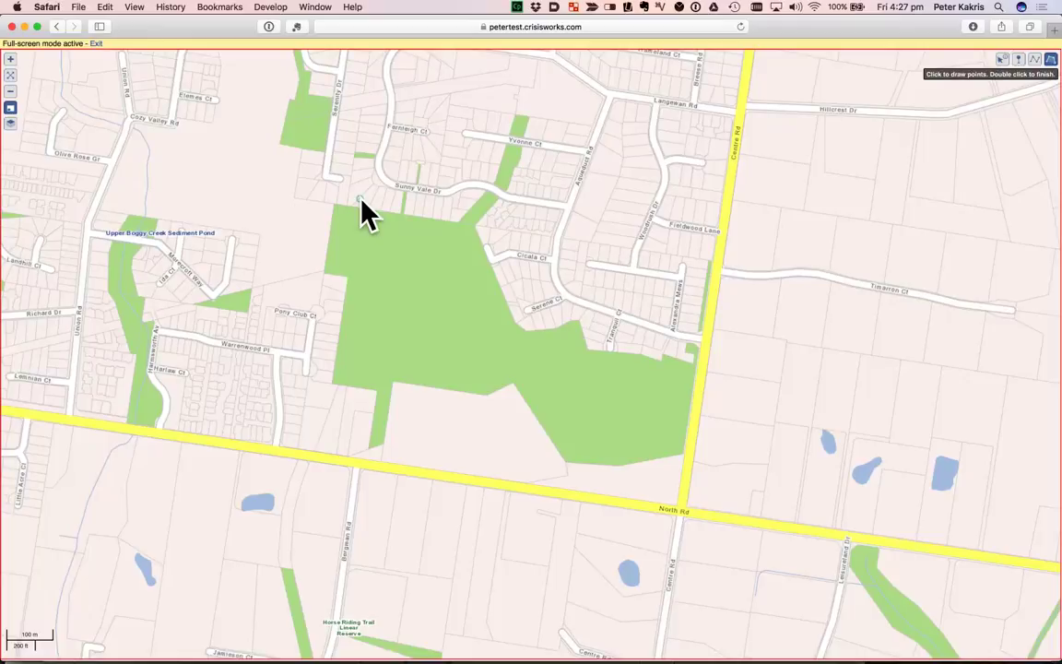
{"action": "left_click", "coordinate": [361, 202]}
{"action": "left_click", "coordinate": [260, 266]}
{"action": "left_click", "coordinate": [293, 420]}
{"action": "left_click", "coordinate": [471, 484]}
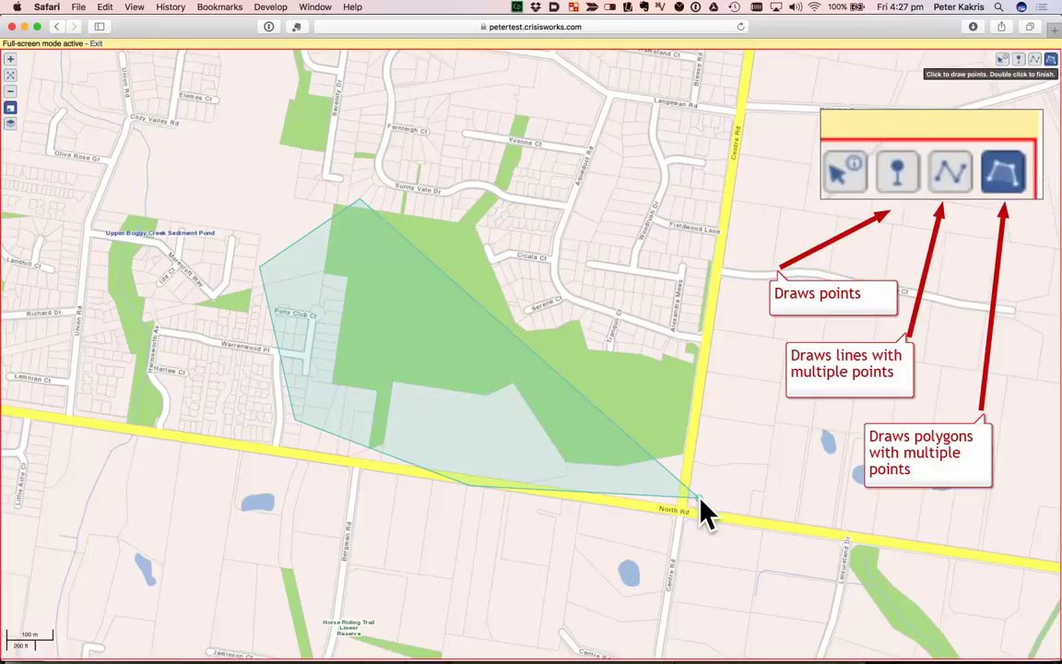
{"action": "left_click", "coordinate": [699, 500]}
{"action": "left_click", "coordinate": [753, 404]}
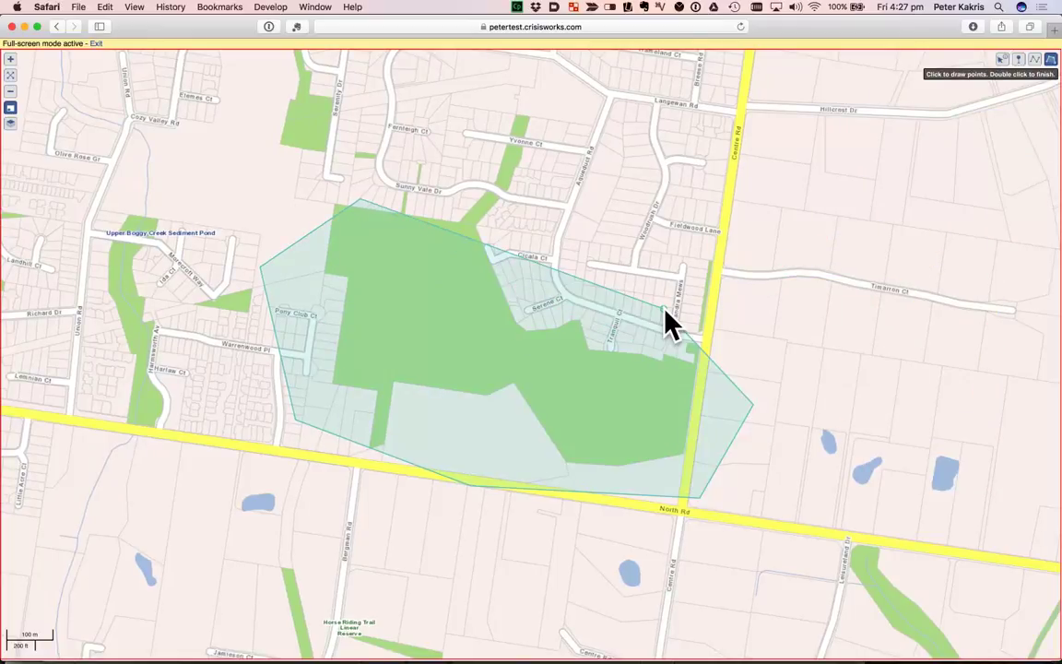
{"action": "left_click", "coordinate": [666, 312]}
{"action": "double_click", "coordinate": [516, 239]}
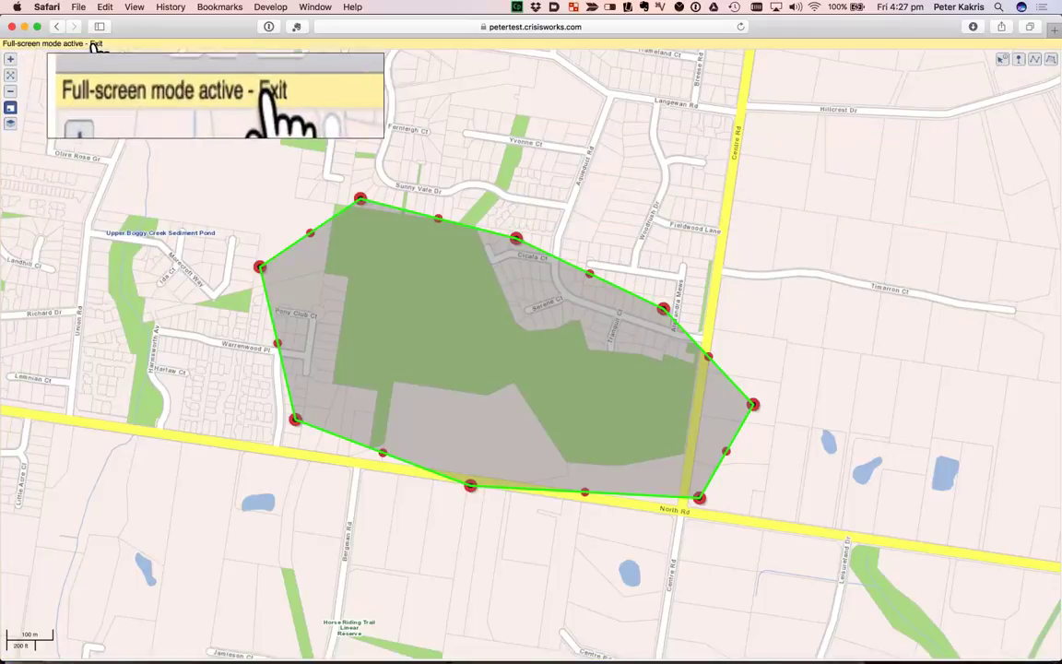
{"action": "left_click", "coordinate": [96, 44]}
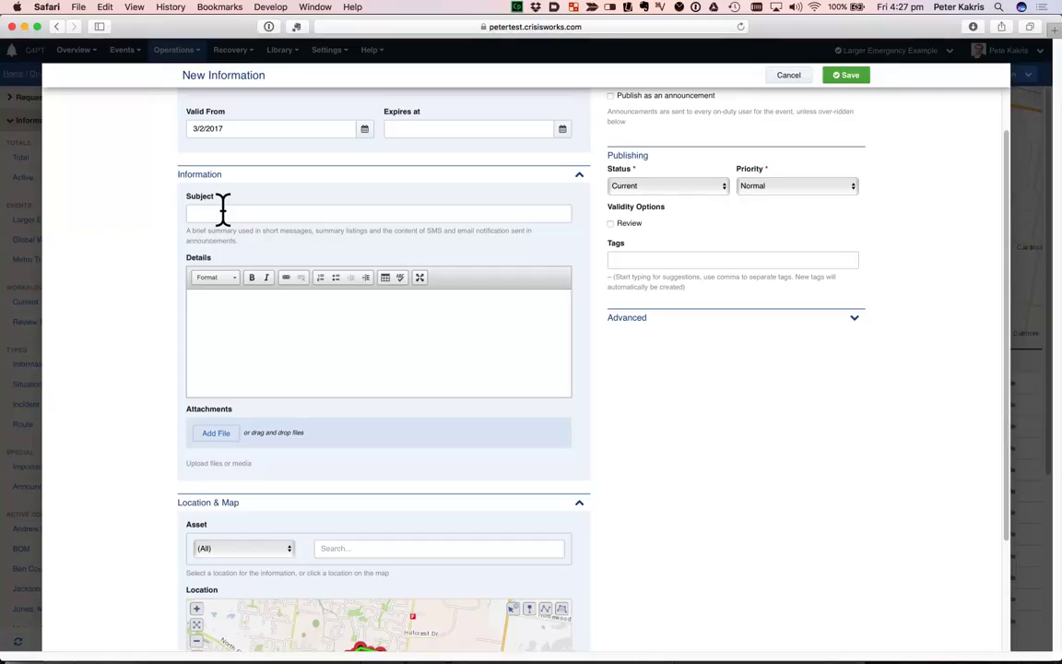
Enter the subject "Flooded area as of 2 pm", save the information record, and check the polygon on its location map.
{"action": "left_click", "coordinate": [223, 210]}
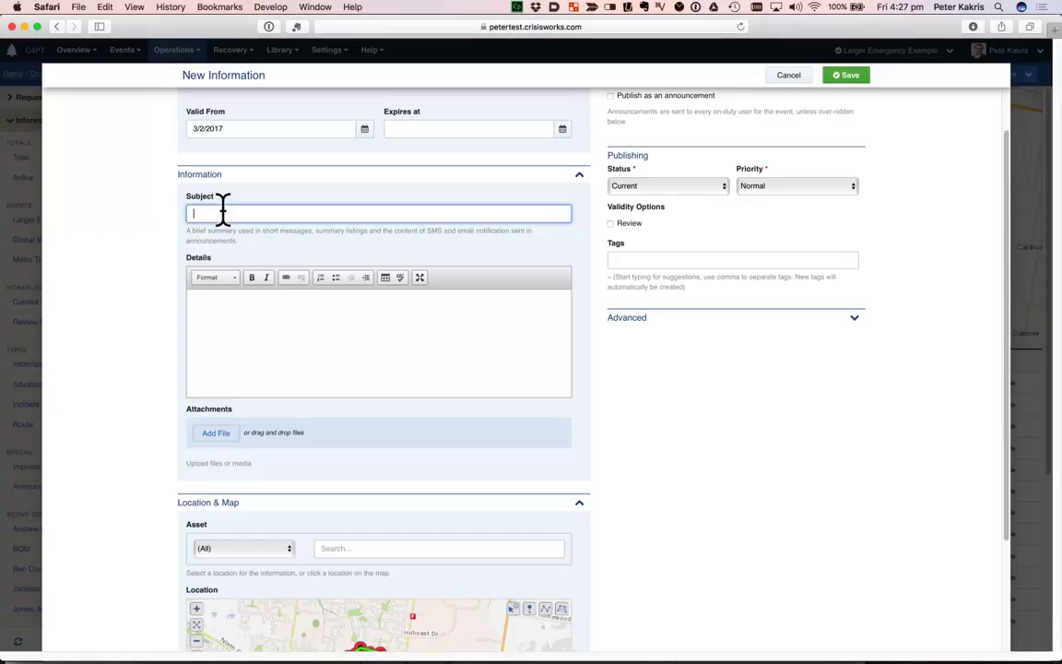
{"action": "type", "text": "Flooded area as of 2 pm"}
{"action": "left_click", "coordinate": [848, 77]}
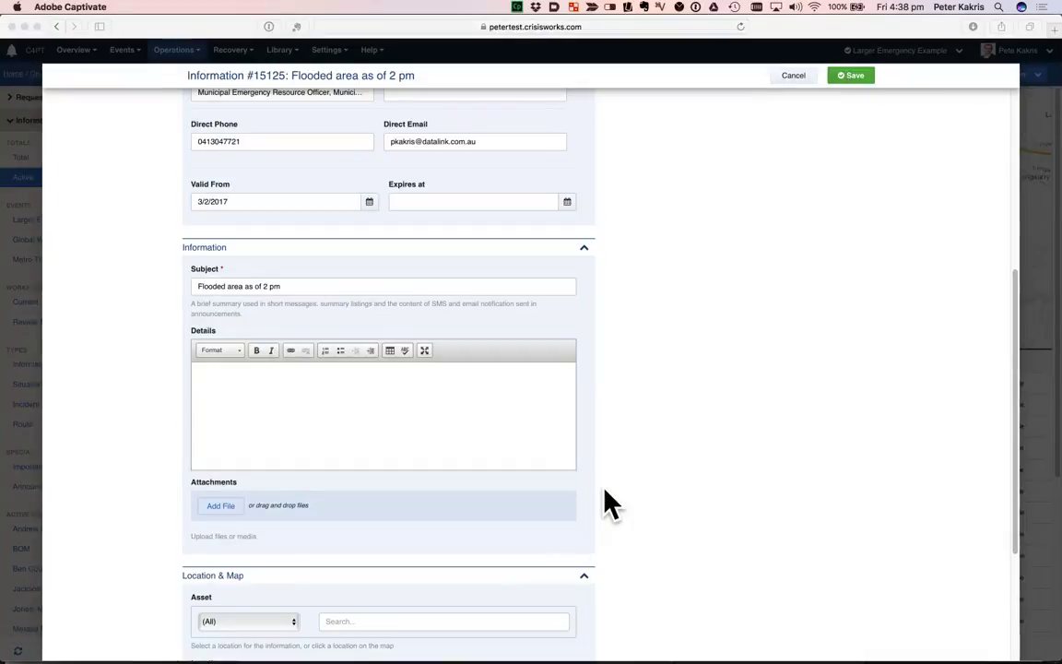
{"action": "scroll", "coordinate": [609, 503], "scroll_direction": "down", "scroll_amount": 5}
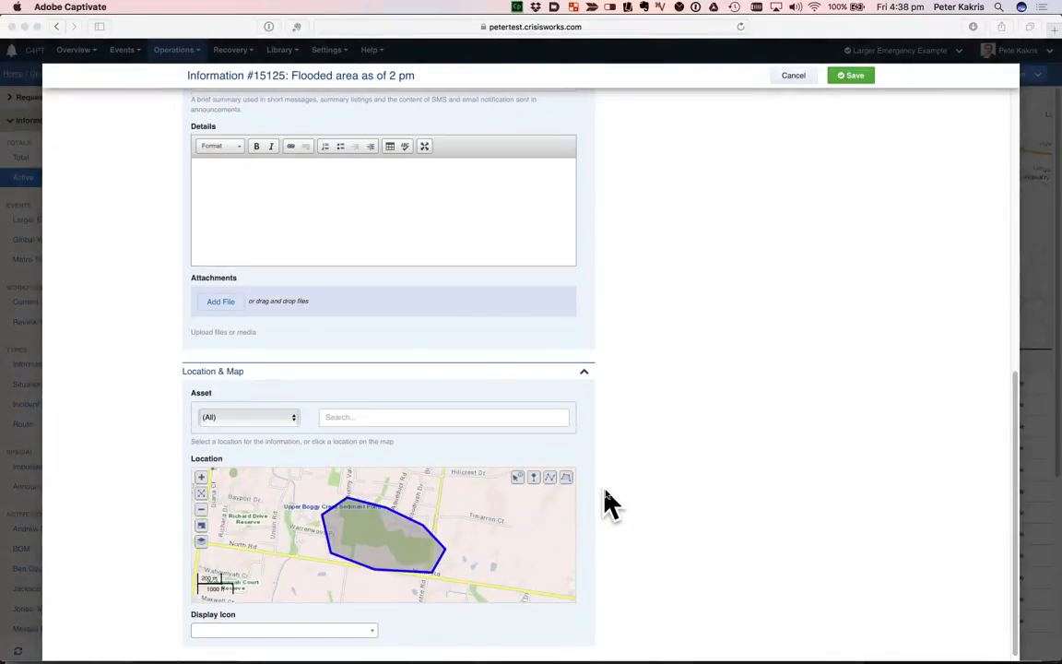
{"action": "scroll", "coordinate": [340, 651], "scroll_direction": "down", "scroll_amount": 1}
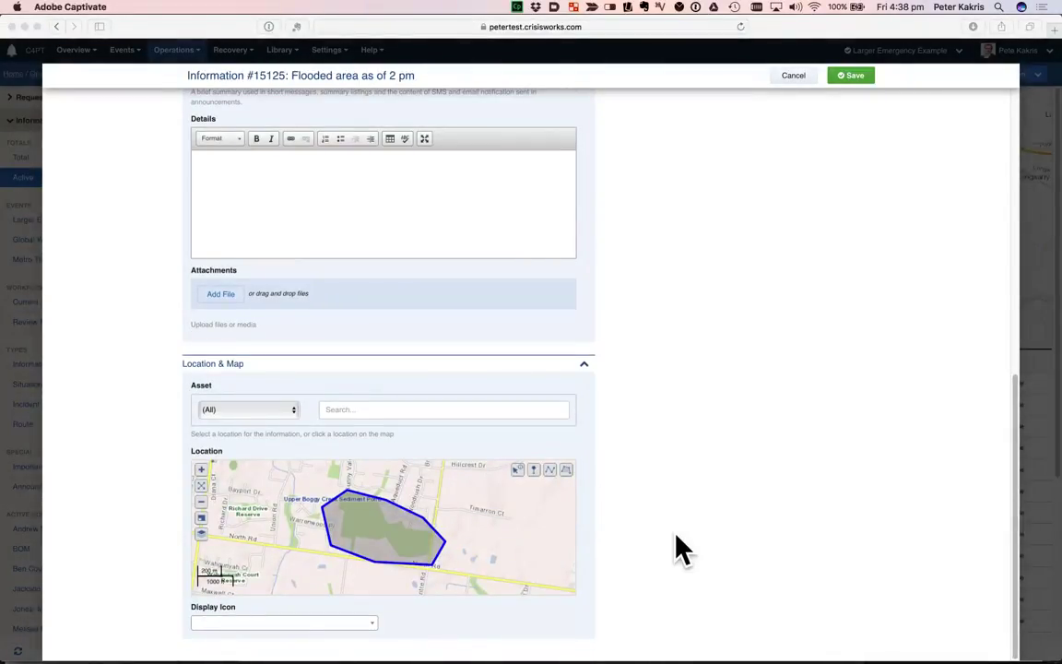
Set the flooded-area record's display icon to Flood, save the record, and check its marker on the map.
{"action": "left_click", "coordinate": [361, 625]}
{"action": "left_click", "coordinate": [359, 625]}
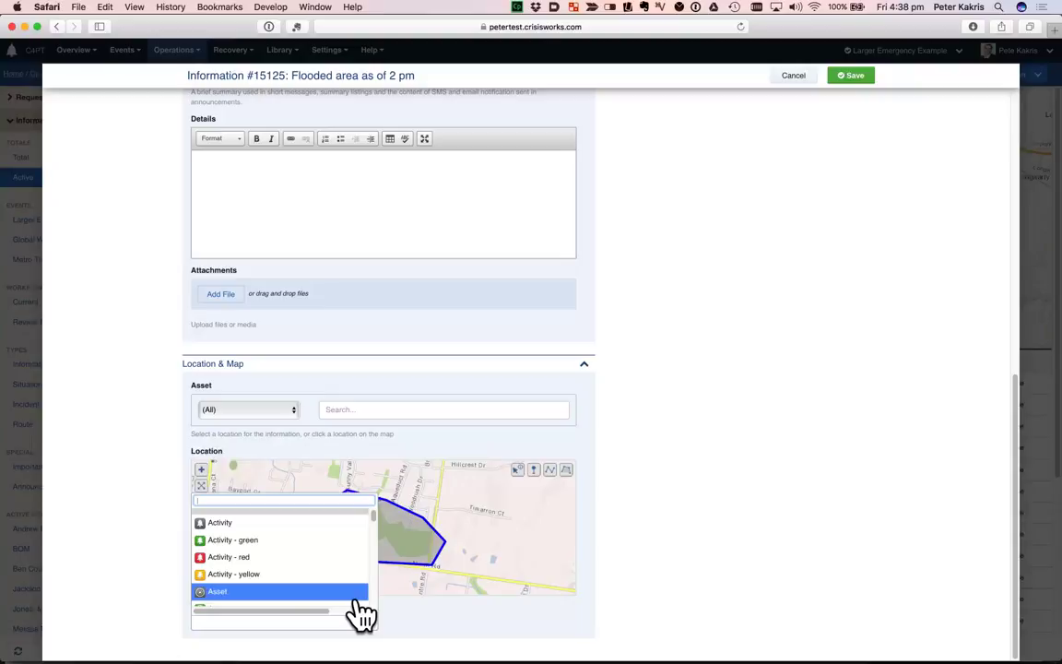
{"action": "type", "text": "flood"}
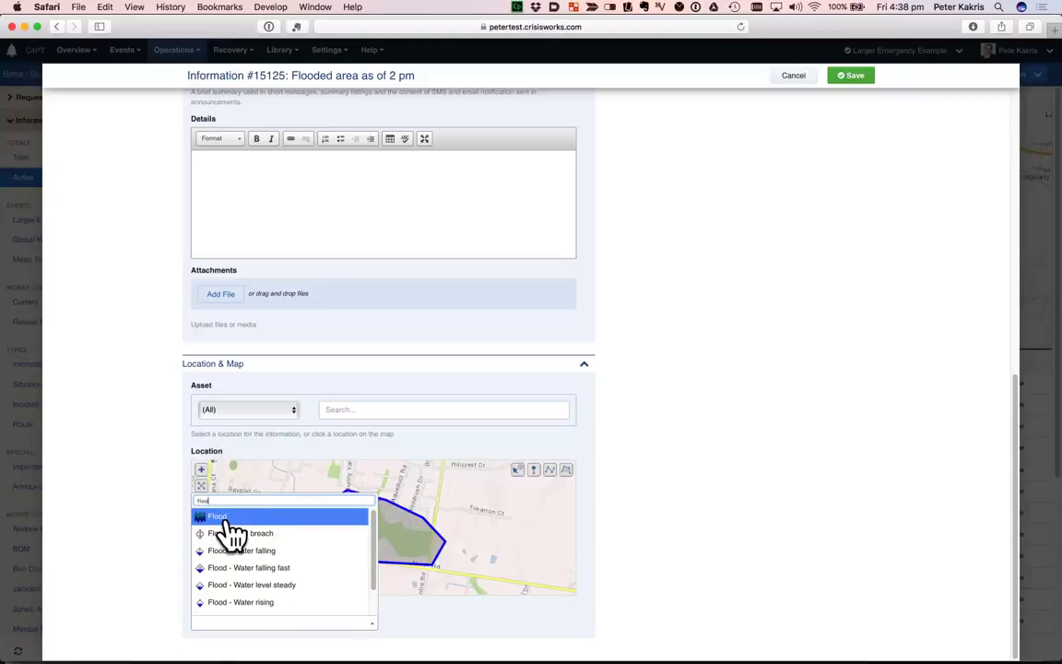
{"action": "left_click", "coordinate": [225, 520]}
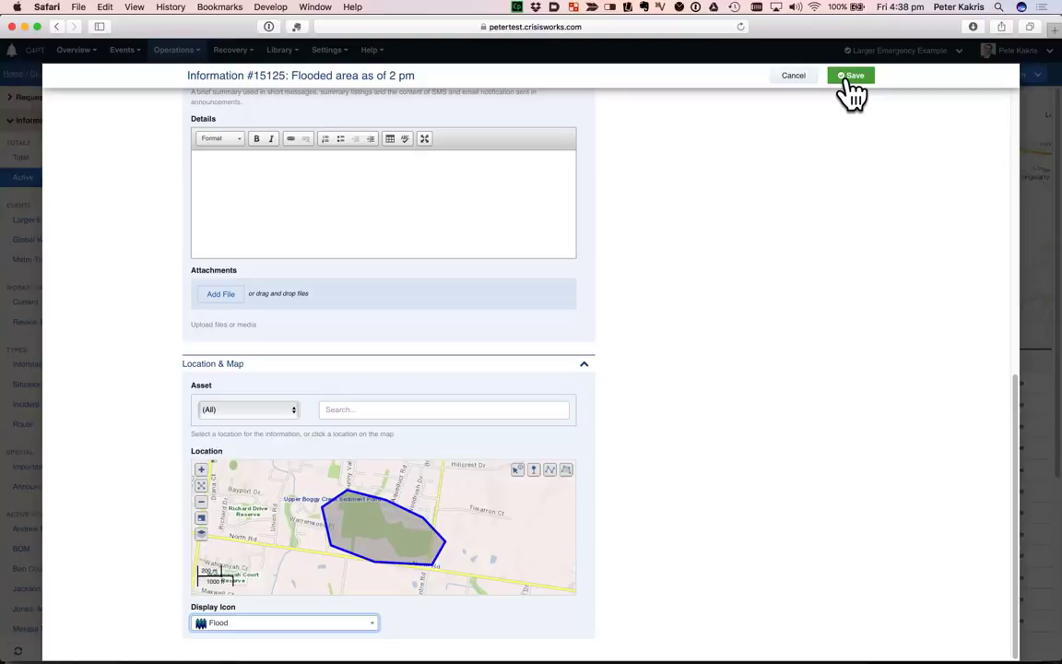
{"action": "left_click", "coordinate": [848, 77]}
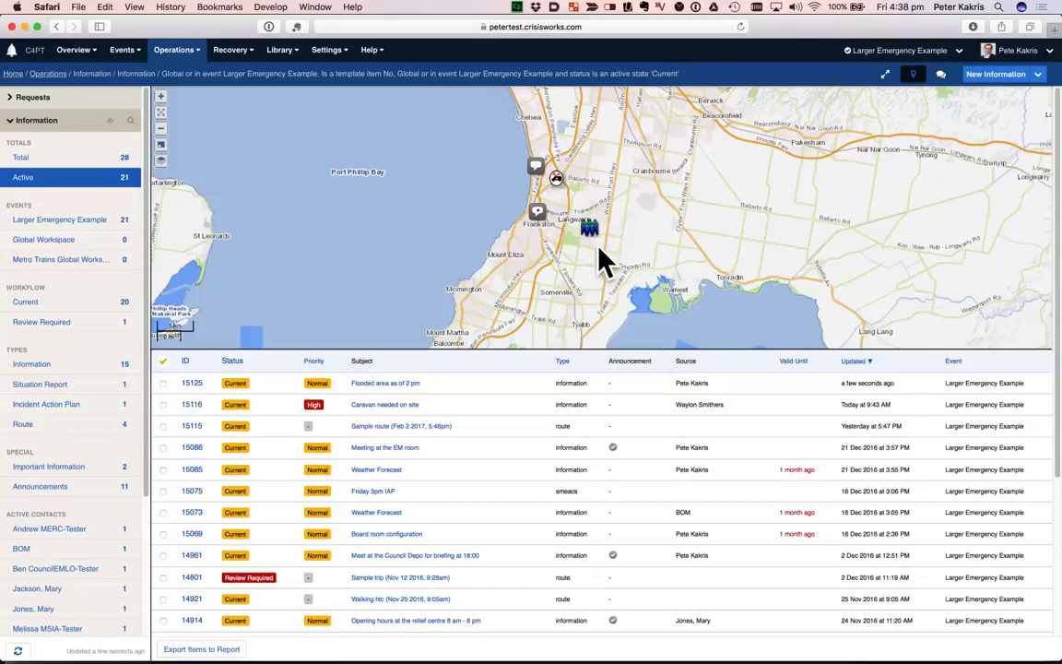
{"action": "scroll", "coordinate": [599, 261], "scroll_direction": "up", "scroll_amount": 2}
{"action": "scroll", "coordinate": [599, 250], "scroll_direction": "up", "scroll_amount": 2}
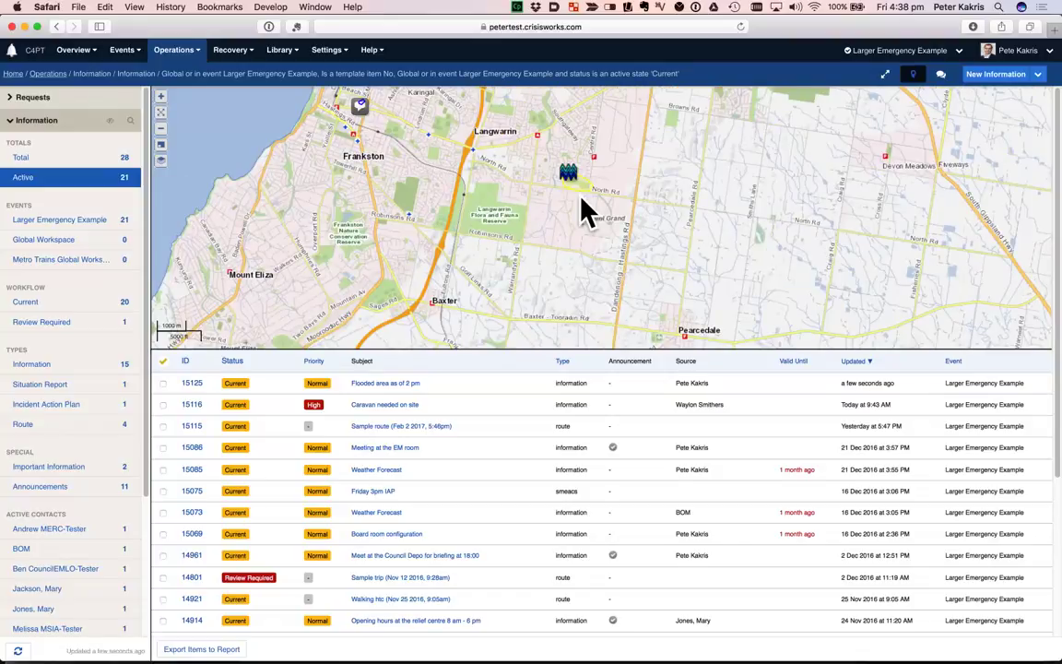
{"action": "scroll", "coordinate": [582, 200], "scroll_direction": "up", "scroll_amount": 2}
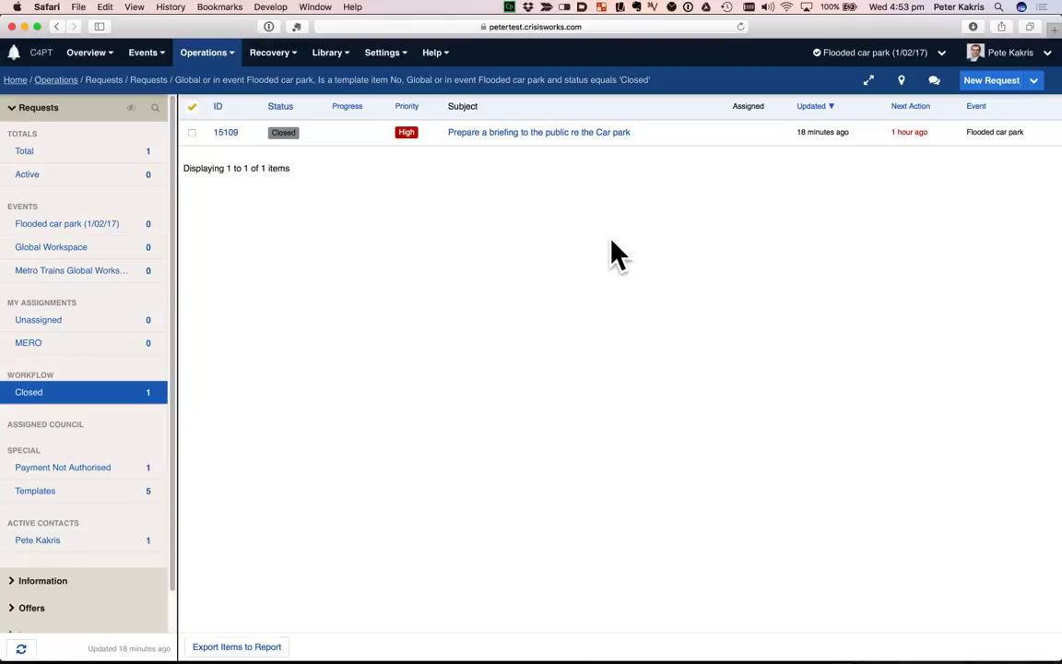
Reassign the closed request "Prepare a briefing to the public re the Car park" to the Larger Emergency Example event, save it, and refresh the list.
{"action": "left_click", "coordinate": [498, 139]}
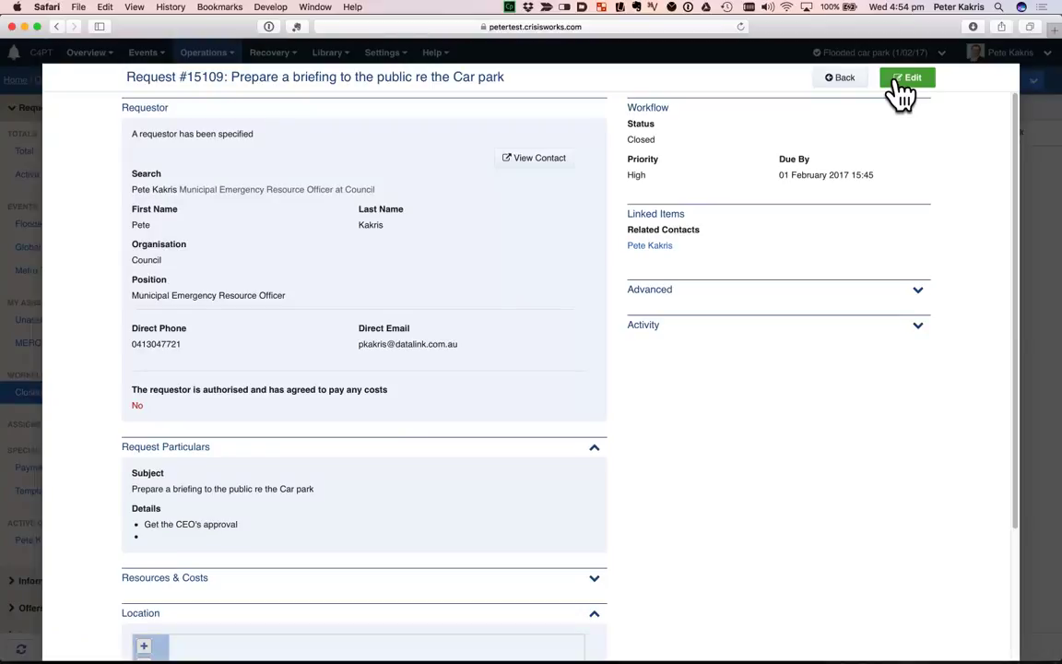
{"action": "left_click", "coordinate": [907, 78]}
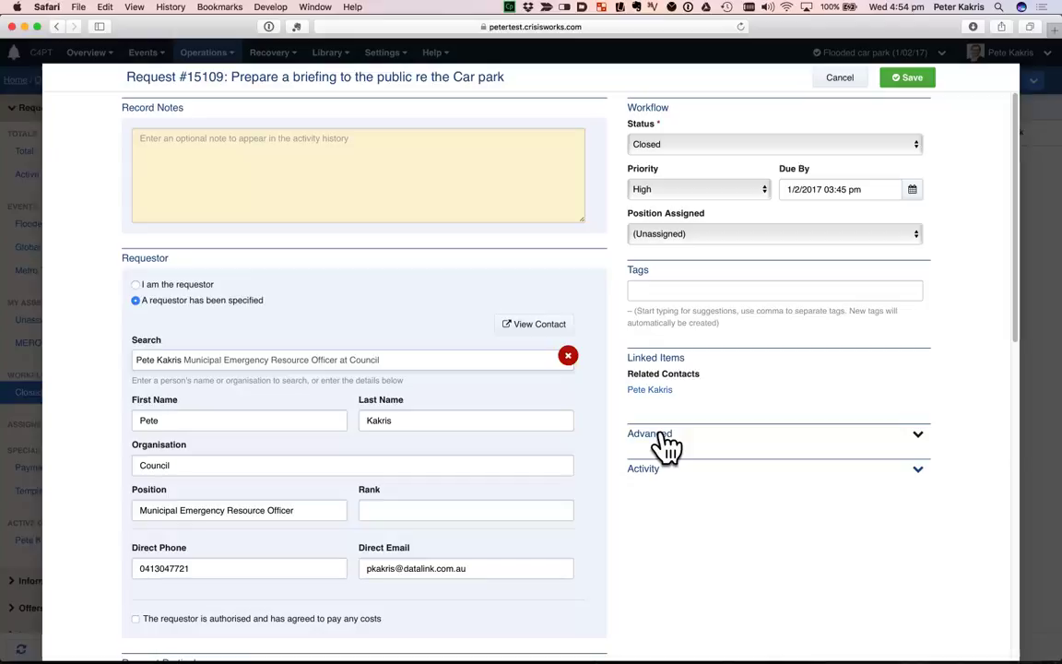
{"action": "left_click", "coordinate": [660, 435]}
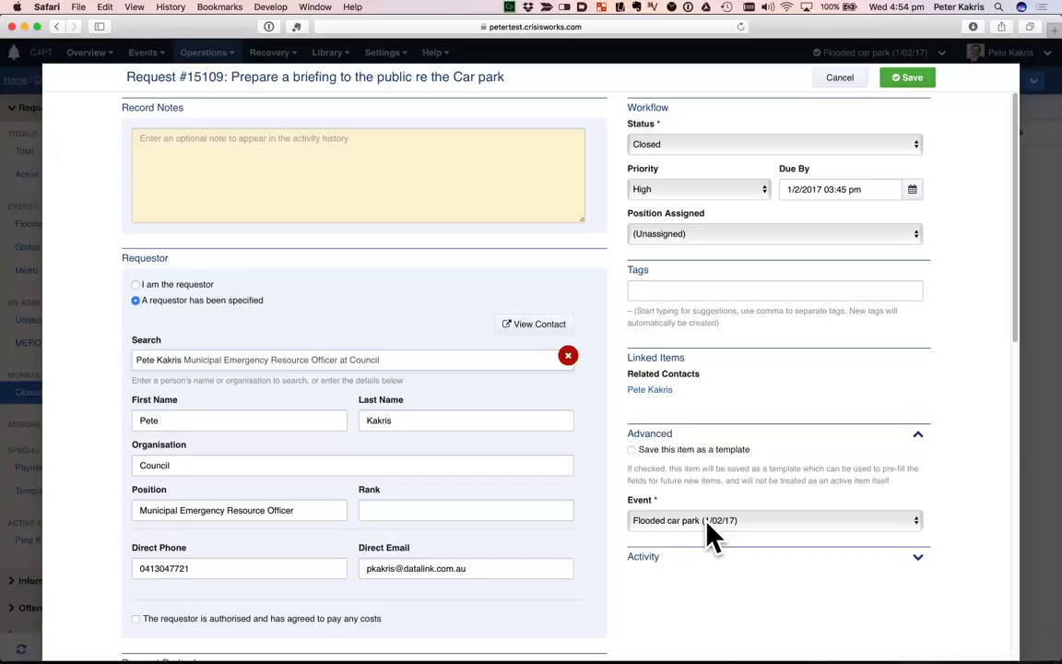
{"action": "left_click", "coordinate": [706, 522]}
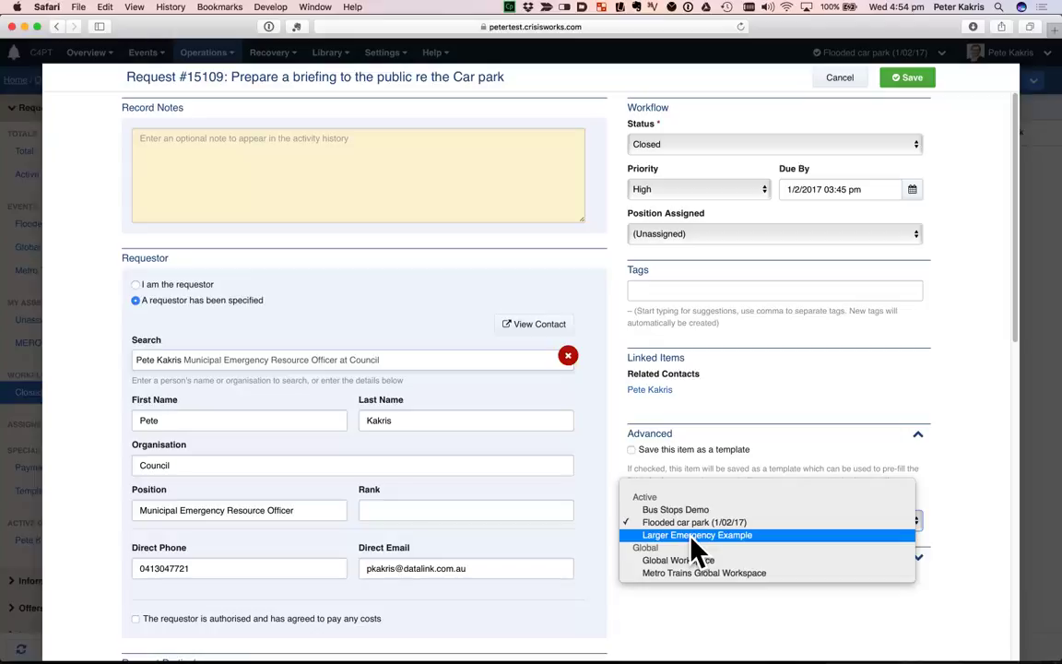
{"action": "left_click", "coordinate": [692, 537]}
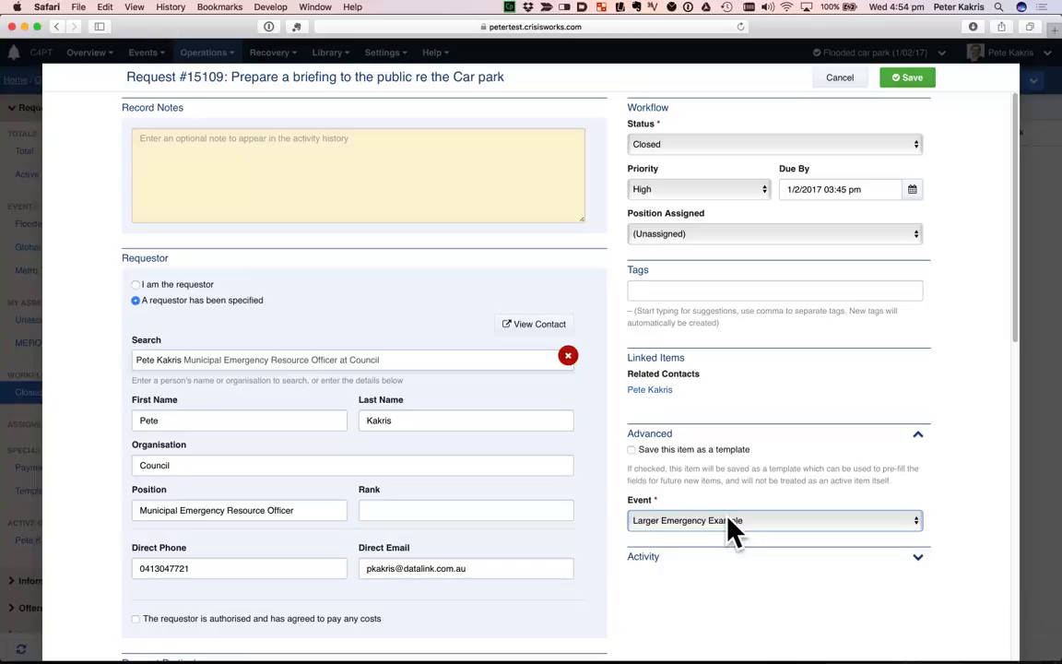
{"action": "left_click", "coordinate": [729, 520]}
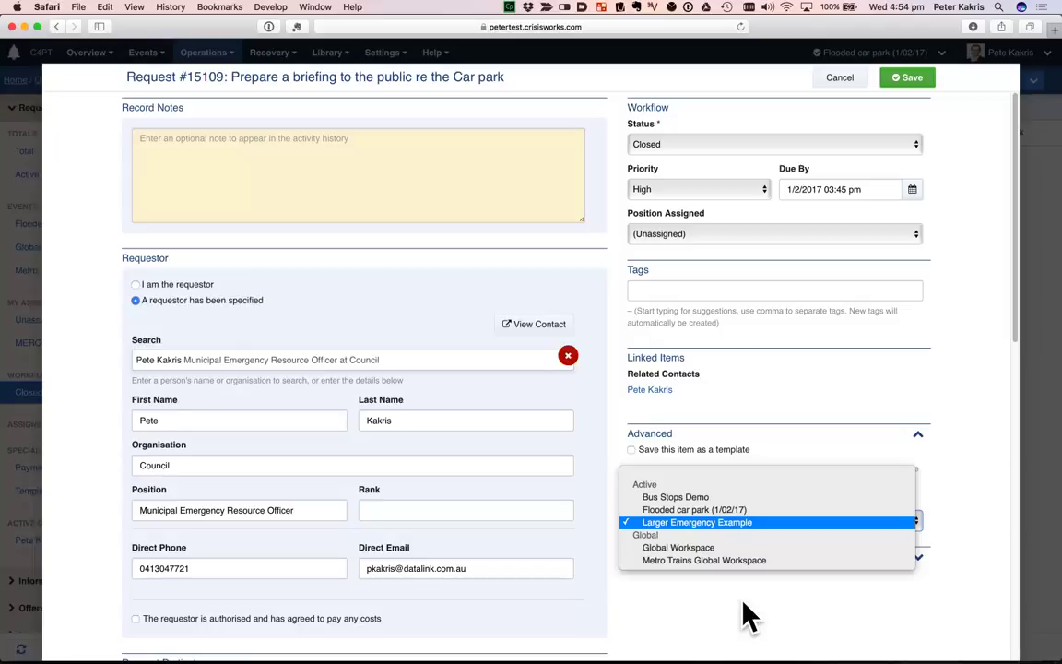
{"action": "left_click", "coordinate": [749, 616]}
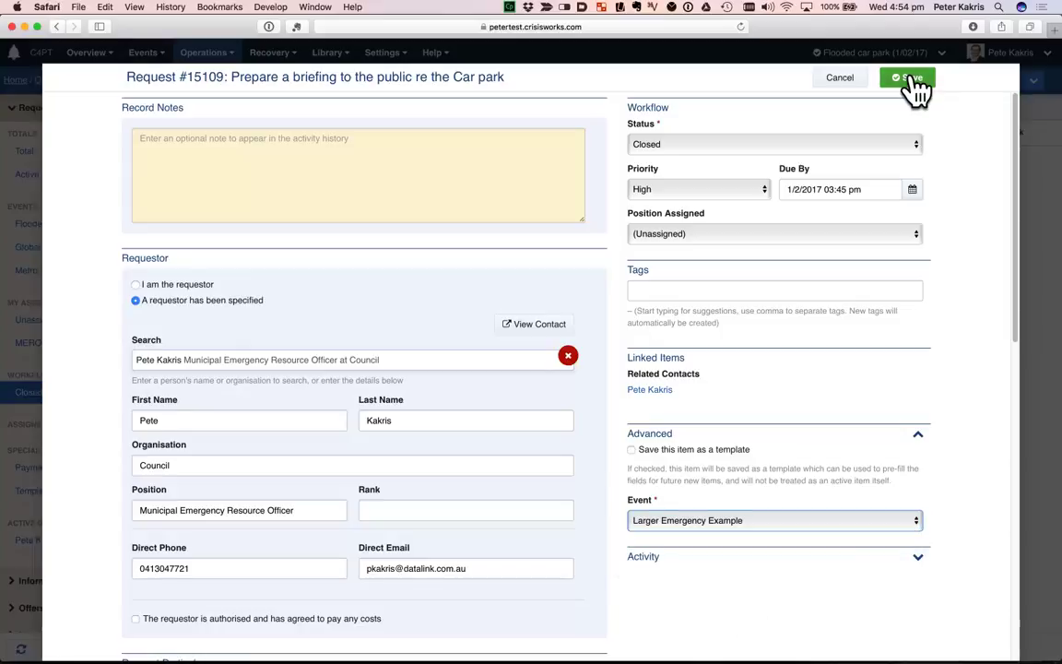
{"action": "left_click", "coordinate": [913, 82]}
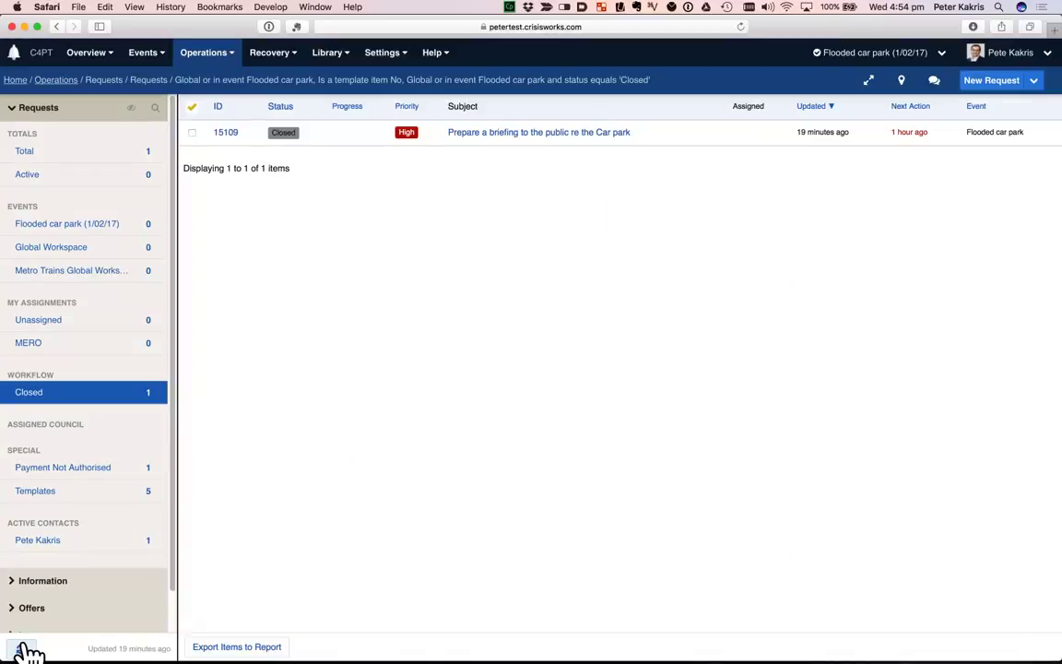
{"action": "left_click", "coordinate": [21, 649]}
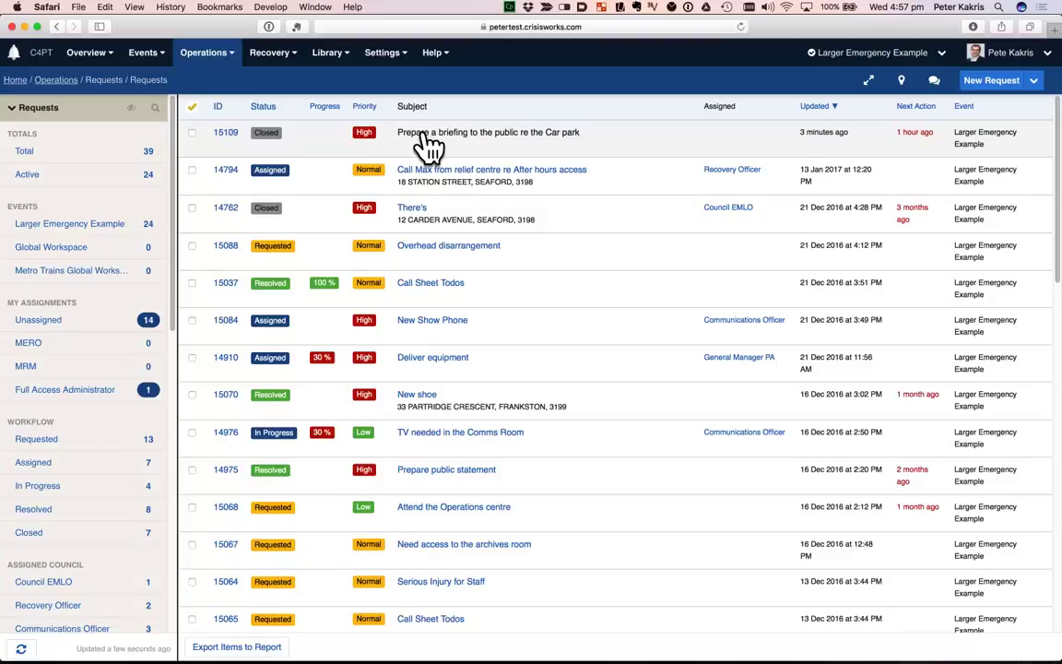
Review the activity history of the car park briefing request, including the latest update's details, and return to the request list.
{"action": "left_click", "coordinate": [425, 137]}
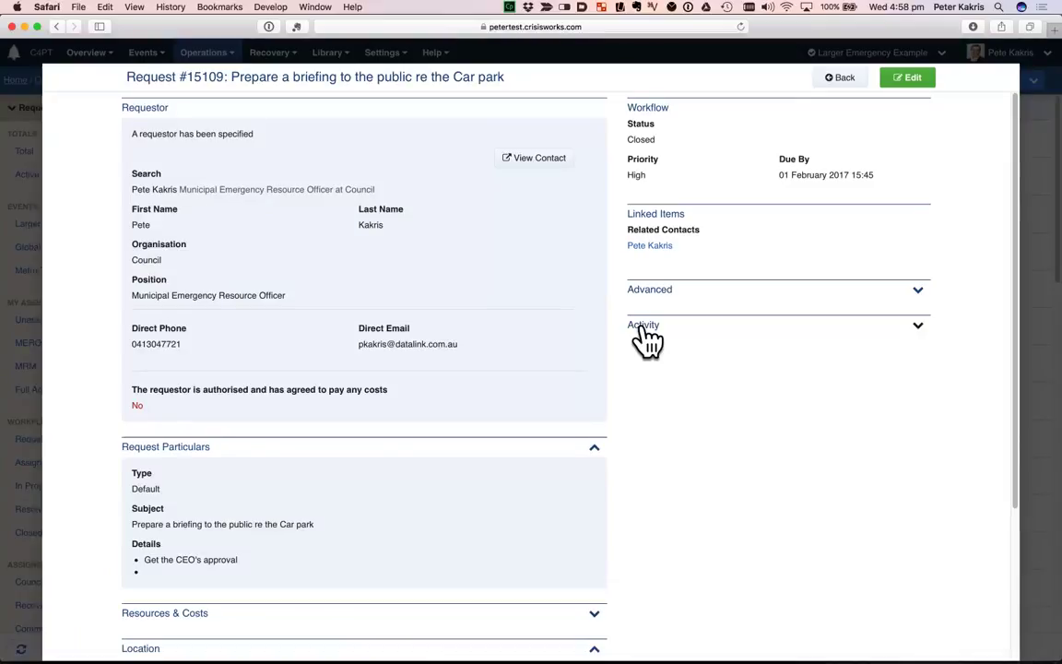
{"action": "left_click", "coordinate": [647, 334]}
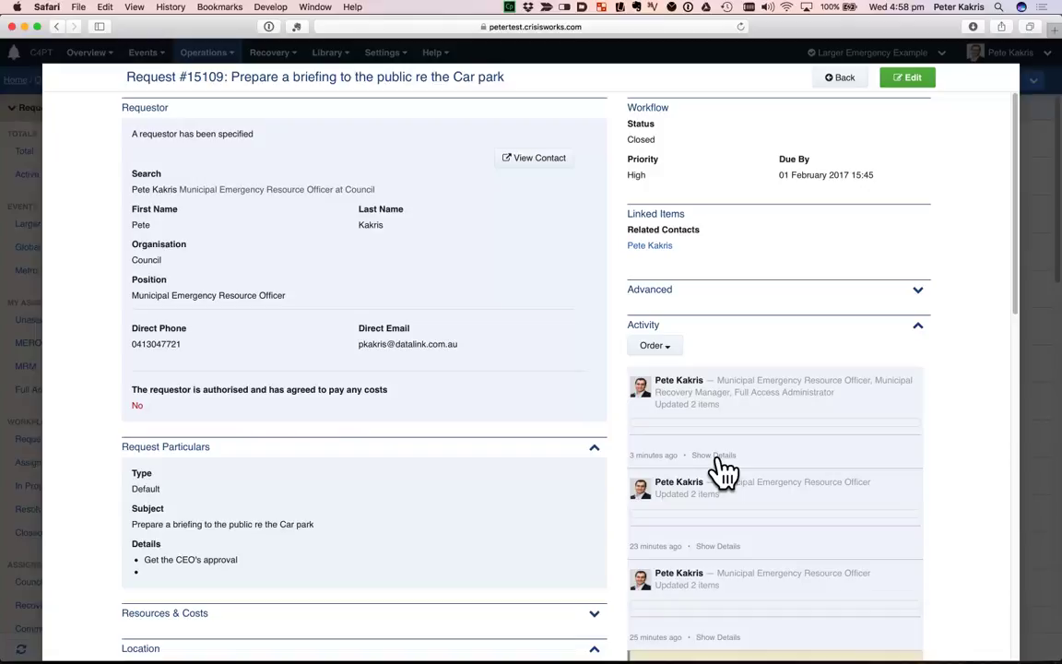
{"action": "left_click", "coordinate": [716, 456]}
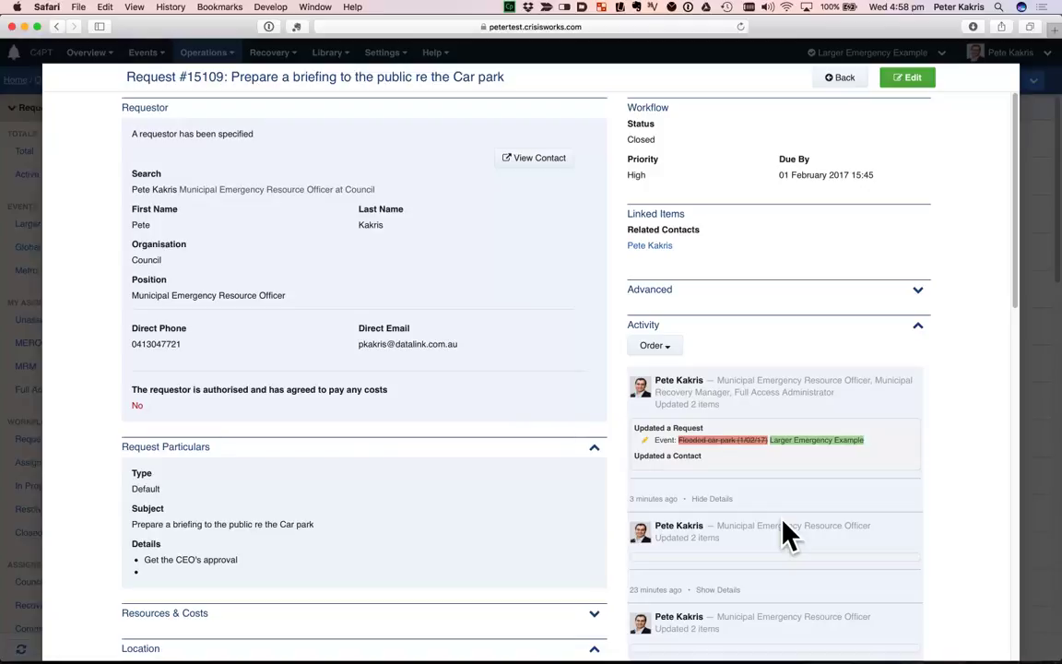
{"action": "scroll", "coordinate": [784, 525], "scroll_direction": "down", "scroll_amount": 5}
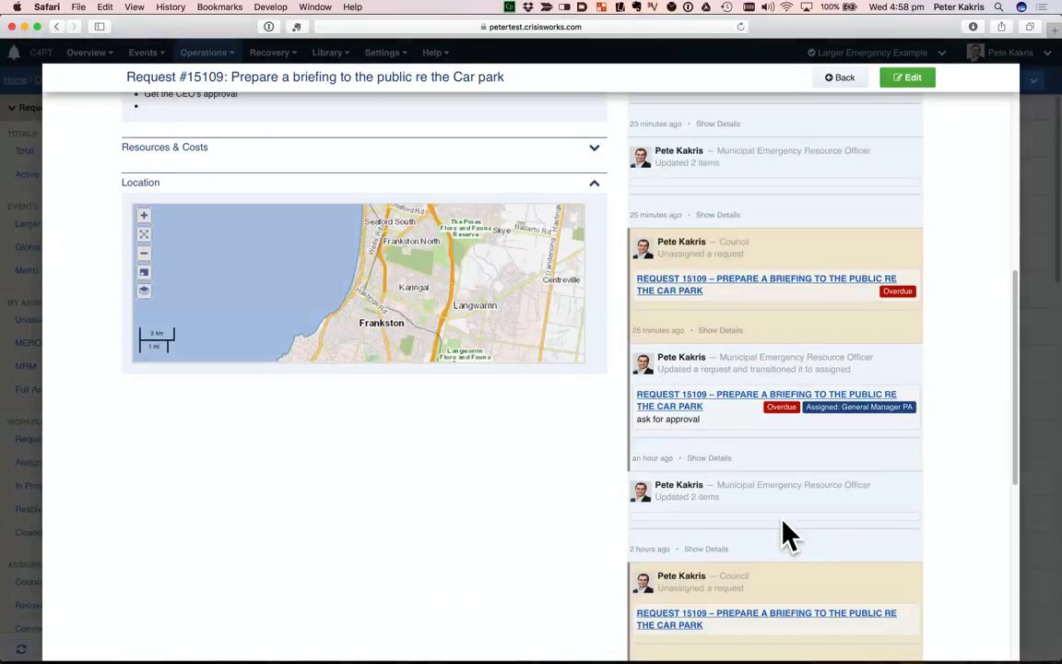
{"action": "scroll", "coordinate": [788, 535], "scroll_direction": "down", "scroll_amount": 5}
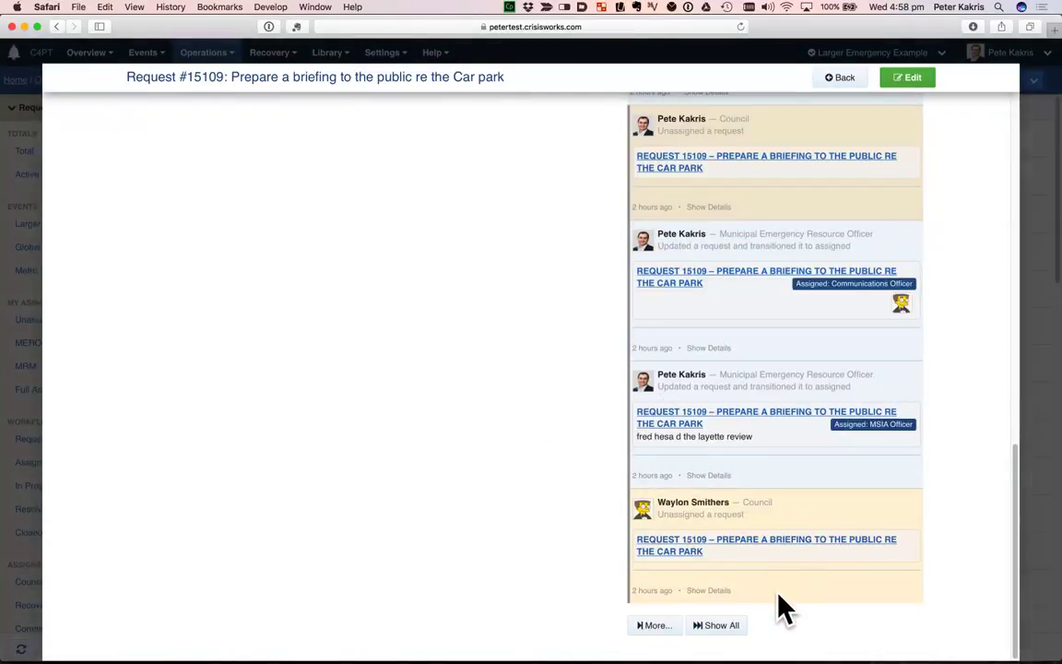
{"action": "scroll", "coordinate": [783, 609], "scroll_direction": "up", "scroll_amount": 10}
{"action": "scroll", "coordinate": [803, 369], "scroll_direction": "up", "scroll_amount": 2}
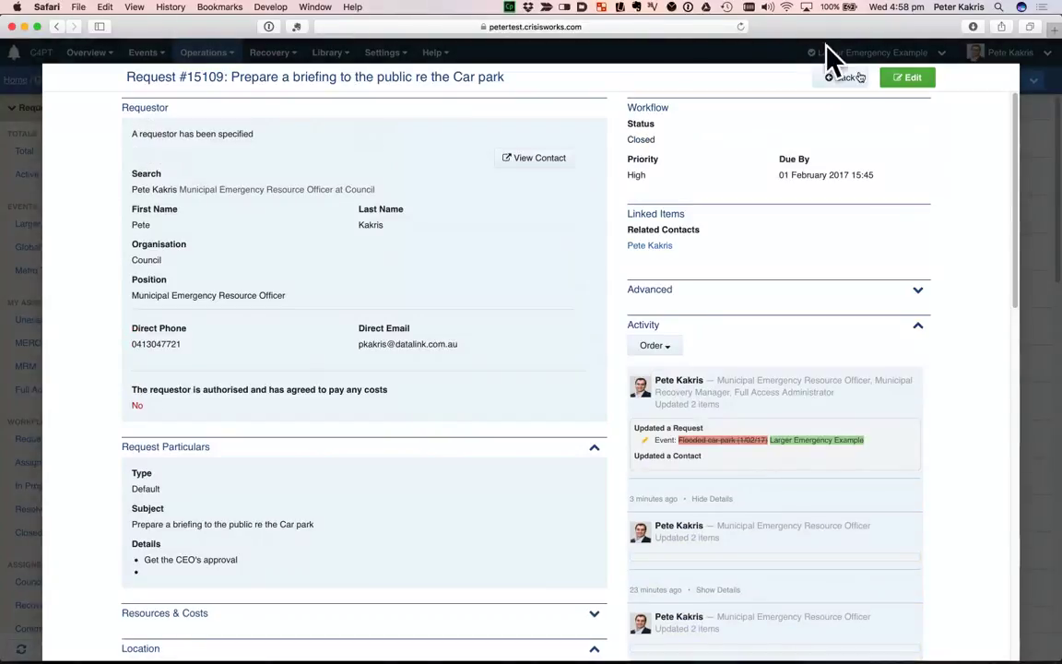
{"action": "left_click", "coordinate": [841, 78]}
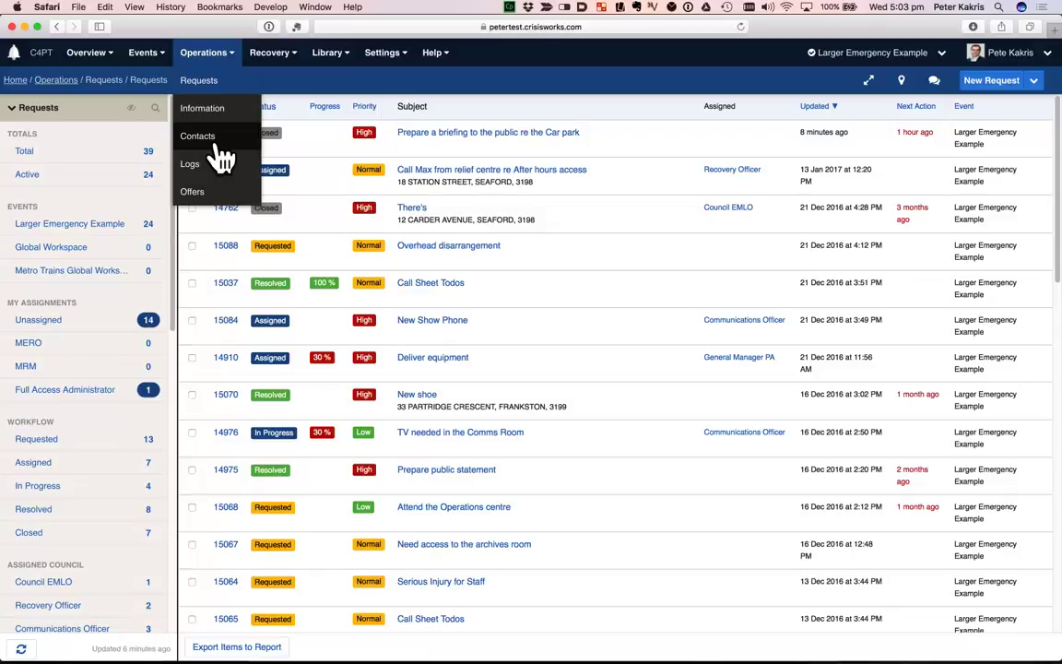
In the contacts register, move the General Manager PA contact without a listed phone to the Global Workspace event and save it.
{"action": "left_click", "coordinate": [219, 143]}
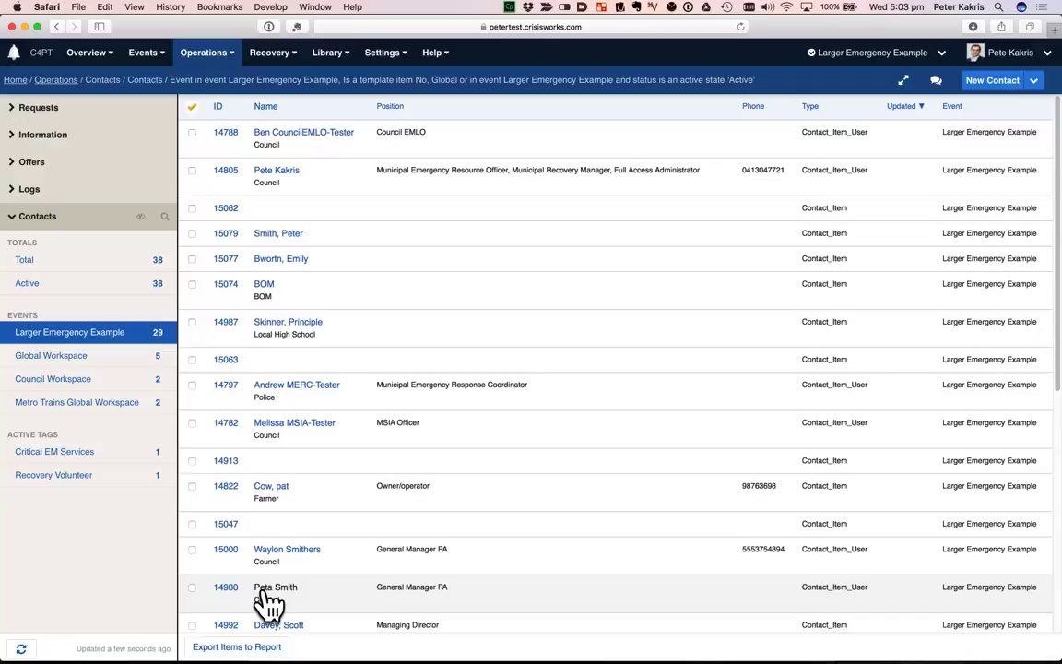
{"action": "left_click", "coordinate": [267, 595]}
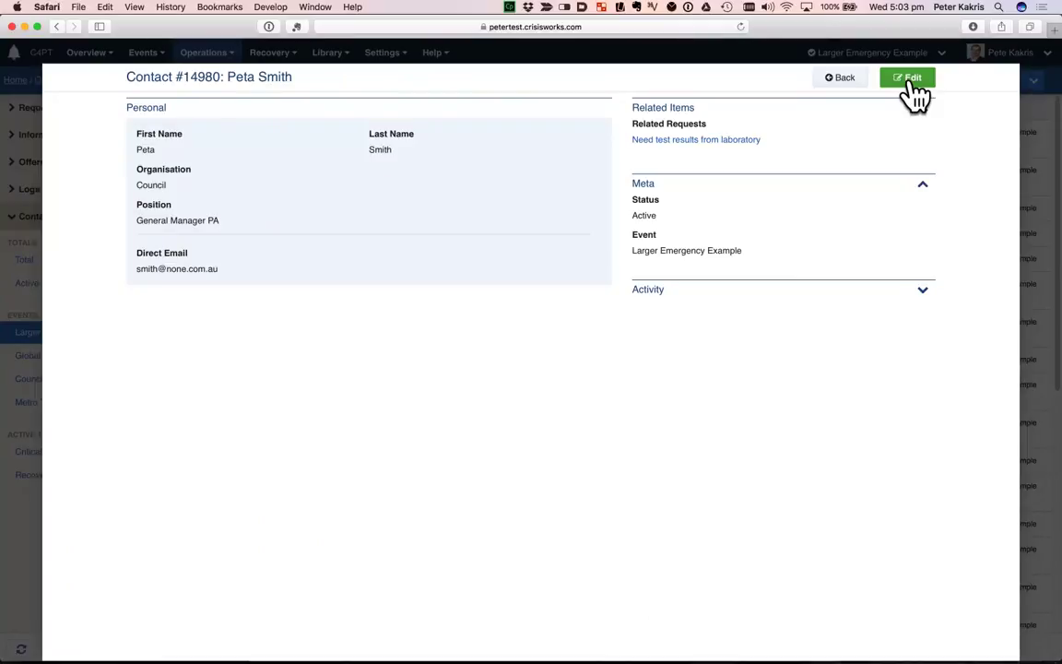
{"action": "left_click", "coordinate": [912, 83]}
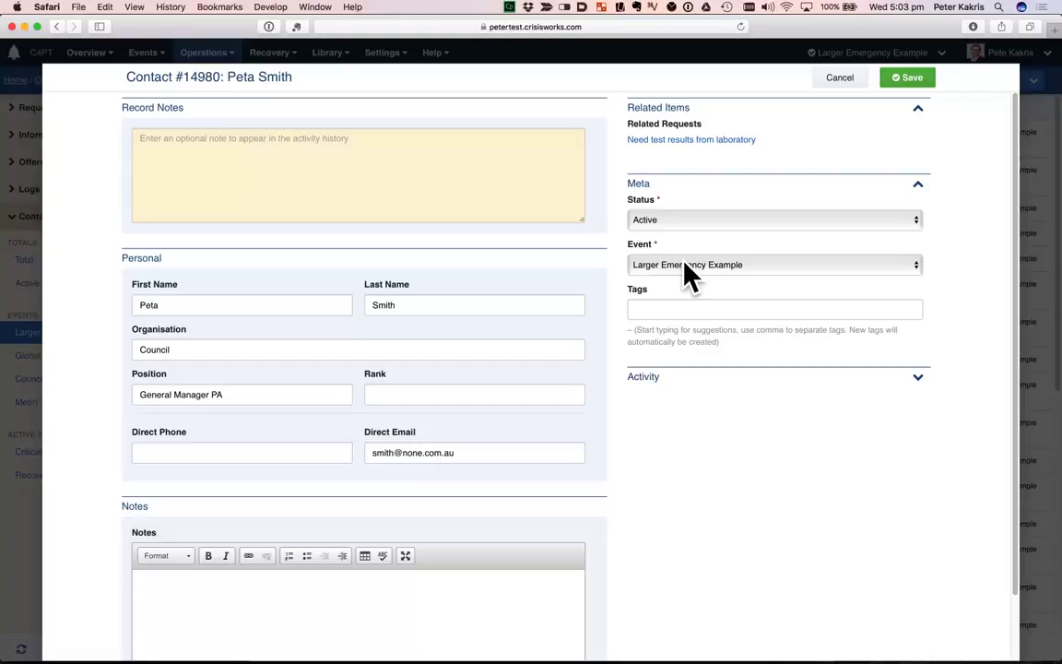
{"action": "left_click", "coordinate": [686, 267]}
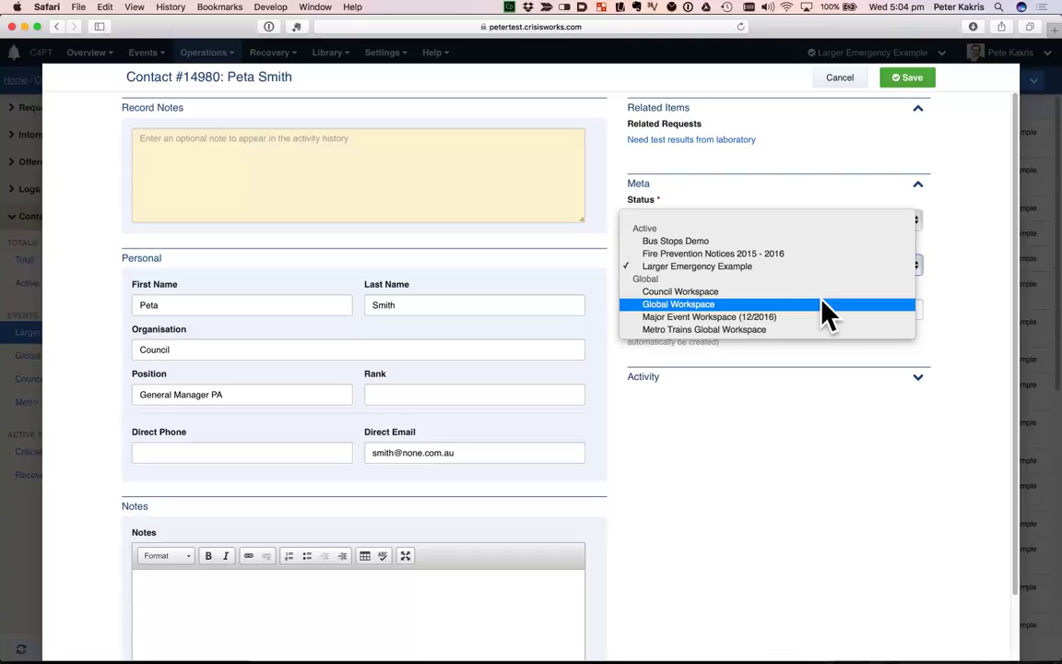
{"action": "left_click", "coordinate": [825, 310]}
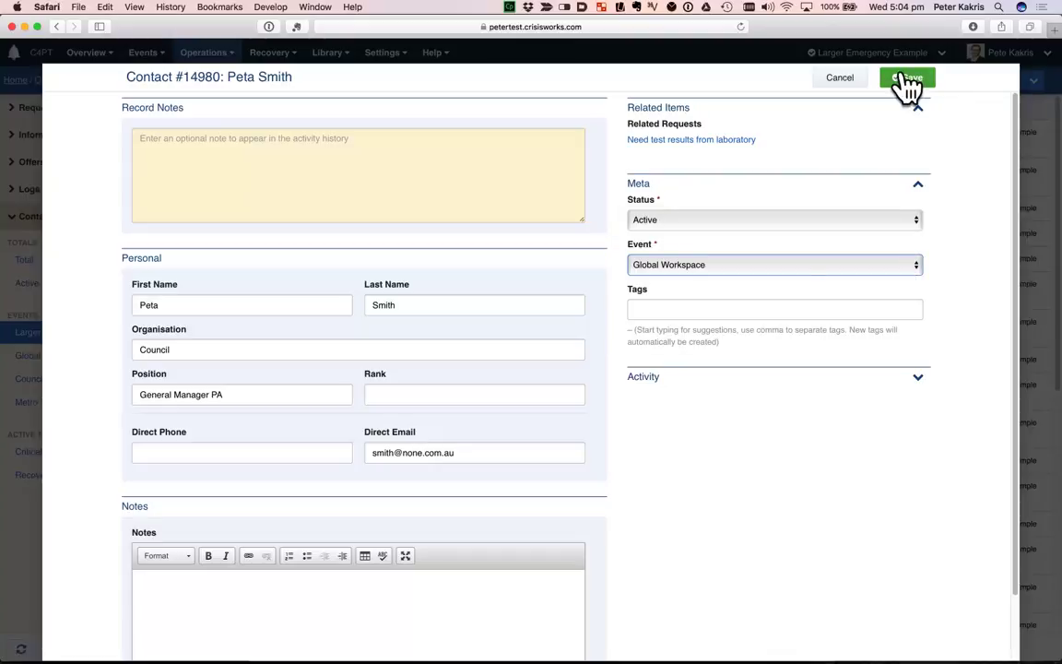
{"action": "left_click", "coordinate": [908, 79]}
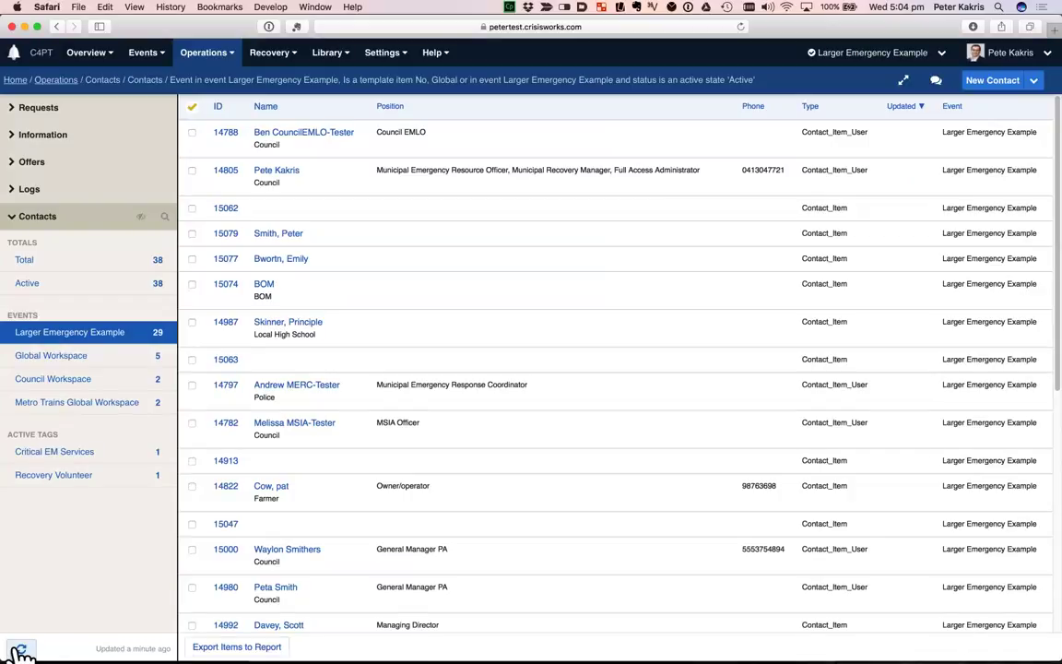
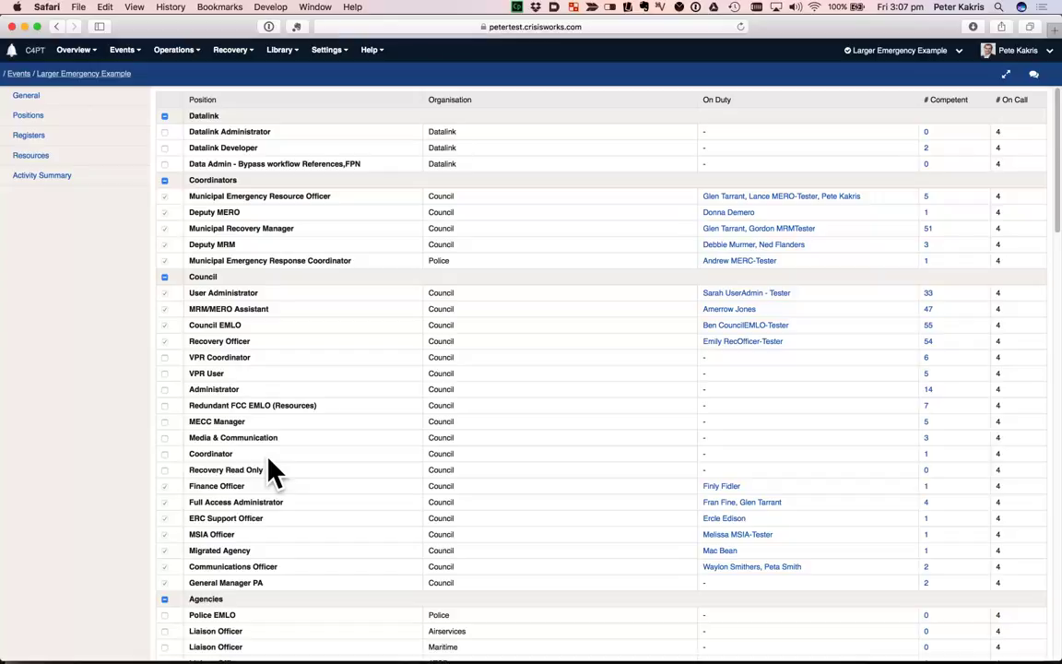
Try toggling all positions in the Council group at once in the Larger Emergency Example event's positions.
{"action": "scroll", "coordinate": [268, 460], "scroll_direction": "down", "scroll_amount": 5}
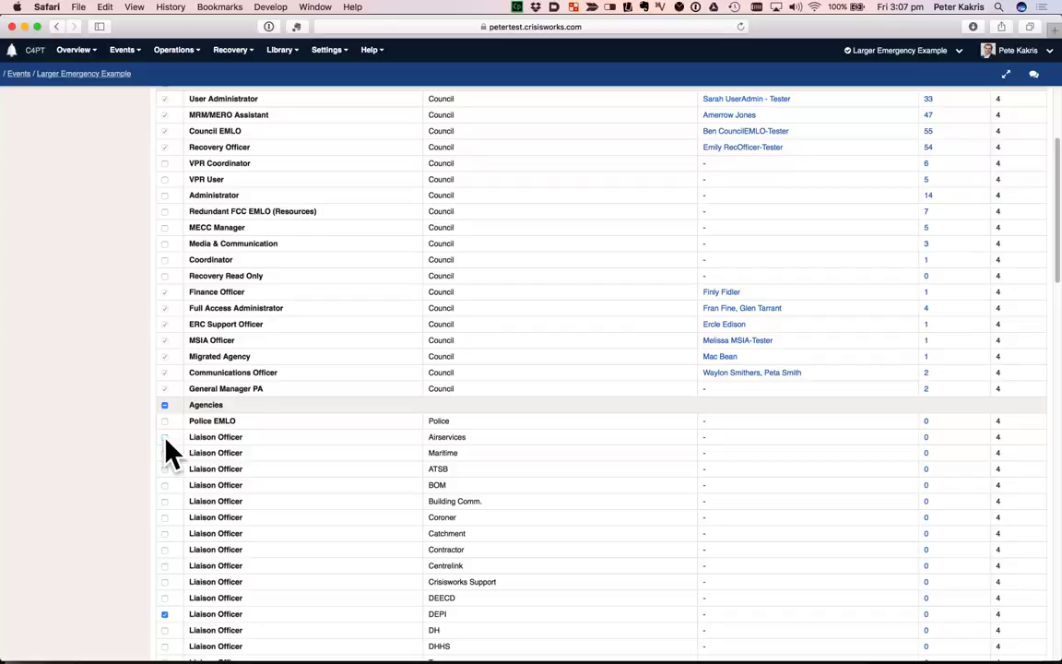
{"action": "scroll", "coordinate": [171, 450], "scroll_direction": "up", "scroll_amount": 4}
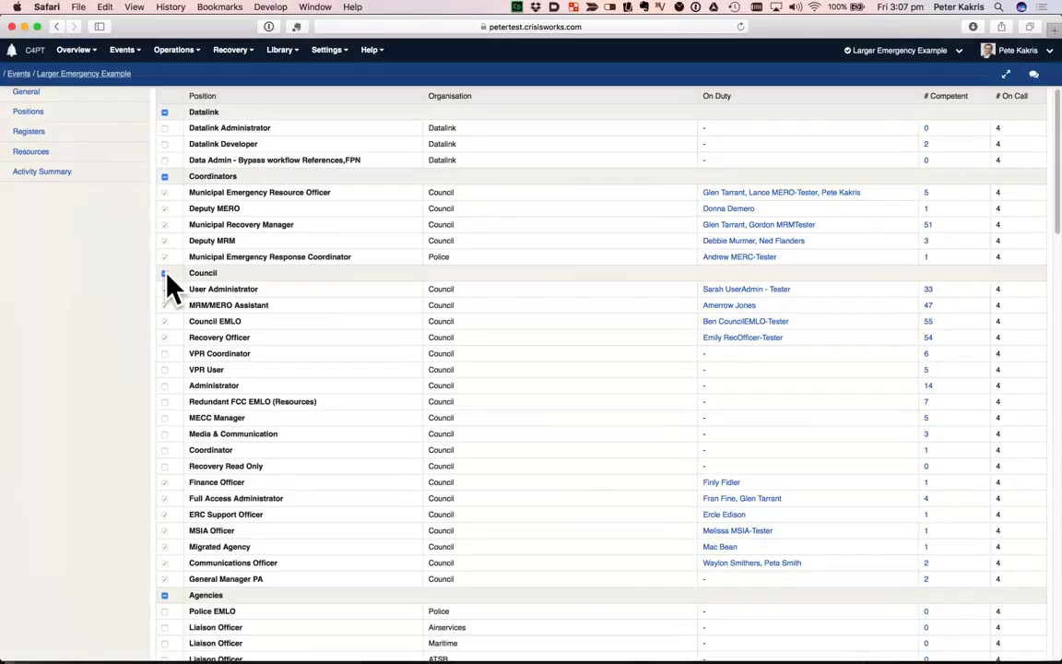
{"action": "left_click", "coordinate": [165, 274]}
{"action": "left_click", "coordinate": [166, 274]}
{"action": "left_click", "coordinate": [165, 274]}
Activate all Bus Stop Management positions for the Larger Emergency Example event and save the event.
{"action": "scroll", "coordinate": [265, 439], "scroll_direction": "down", "scroll_amount": 15}
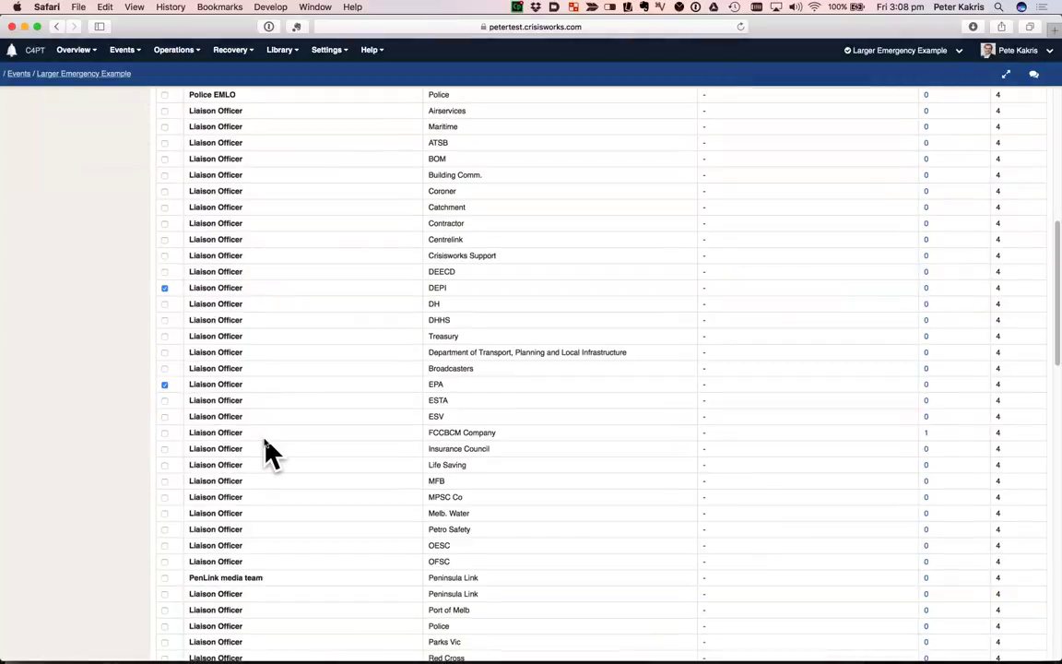
{"action": "scroll", "coordinate": [265, 441], "scroll_direction": "down", "scroll_amount": 10}
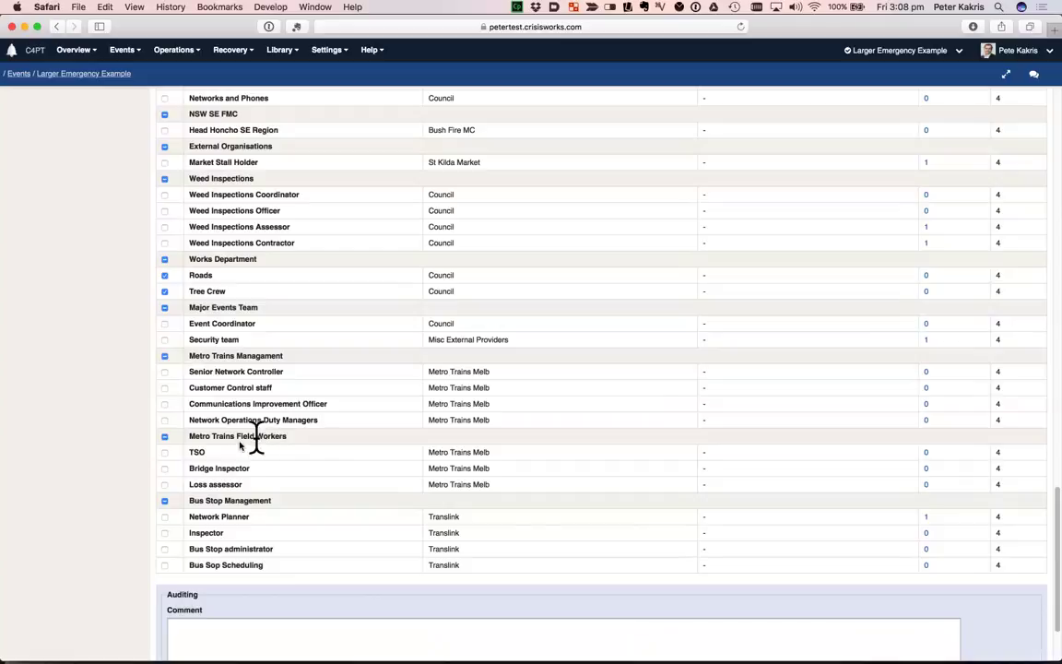
{"action": "left_click", "coordinate": [165, 500]}
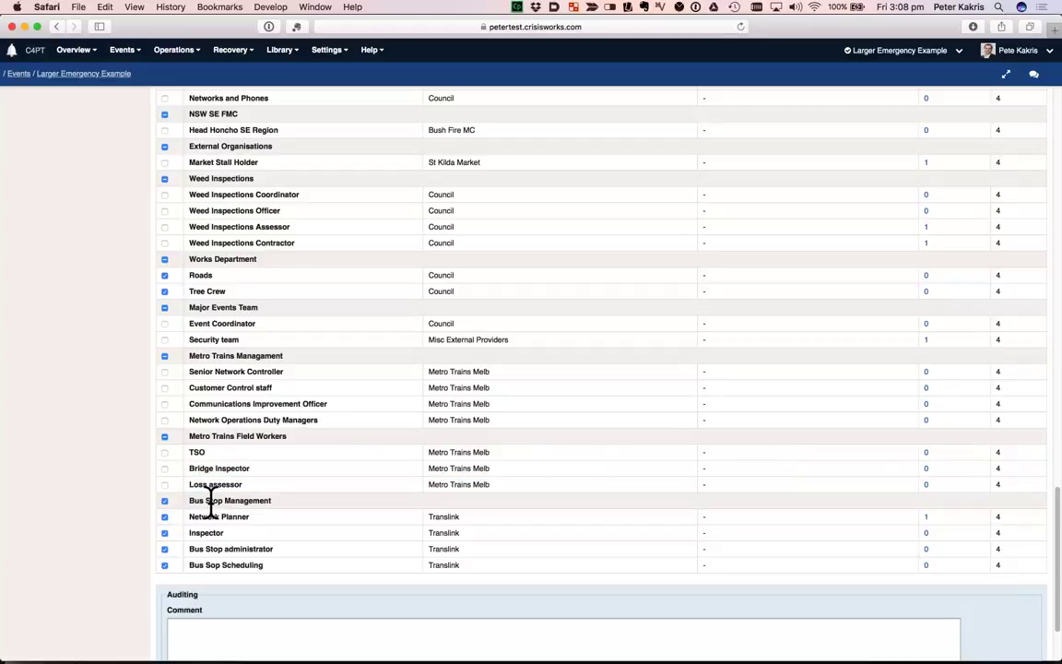
{"action": "scroll", "coordinate": [211, 507], "scroll_direction": "down", "scroll_amount": 3}
{"action": "left_click", "coordinate": [175, 623]}
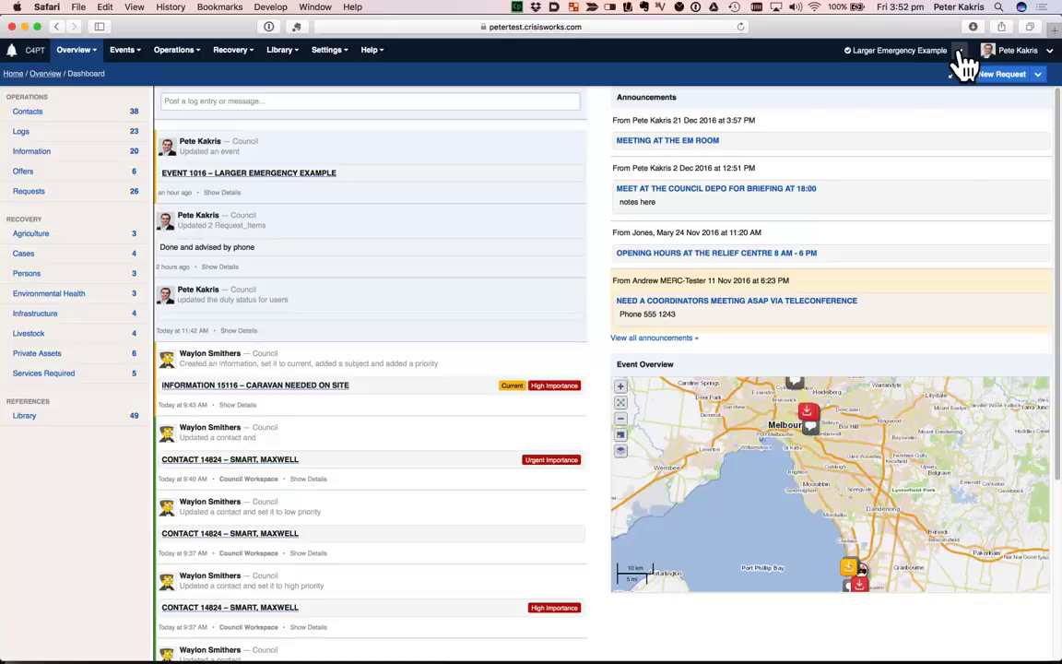
From event management, review the open events, filter to global events, and open the Council Workspace event.
{"action": "left_click", "coordinate": [960, 51]}
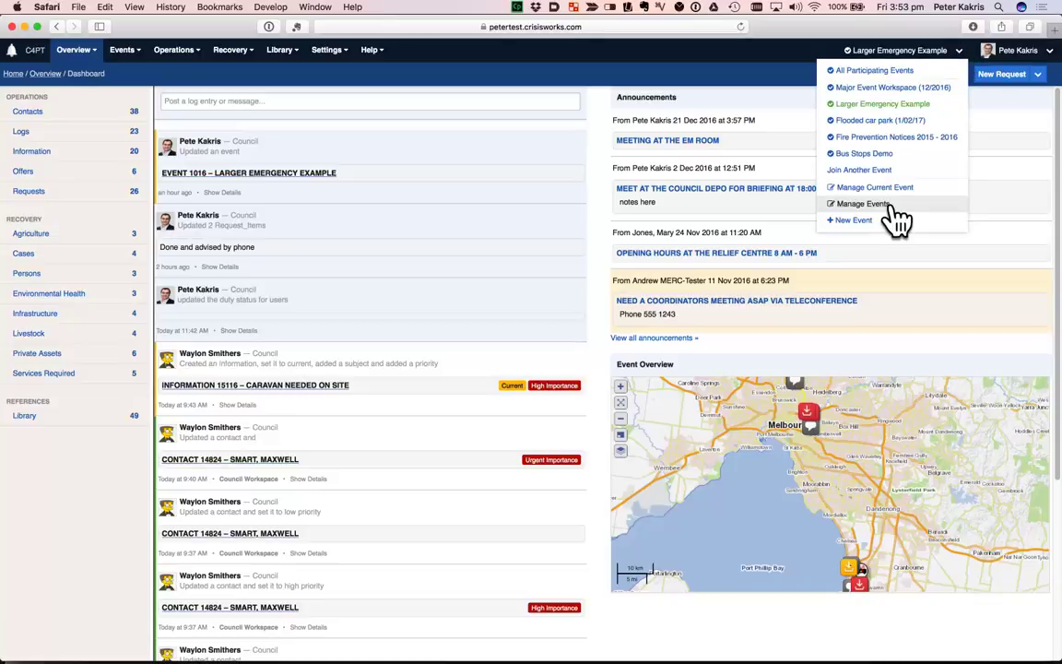
{"action": "left_click", "coordinate": [890, 206]}
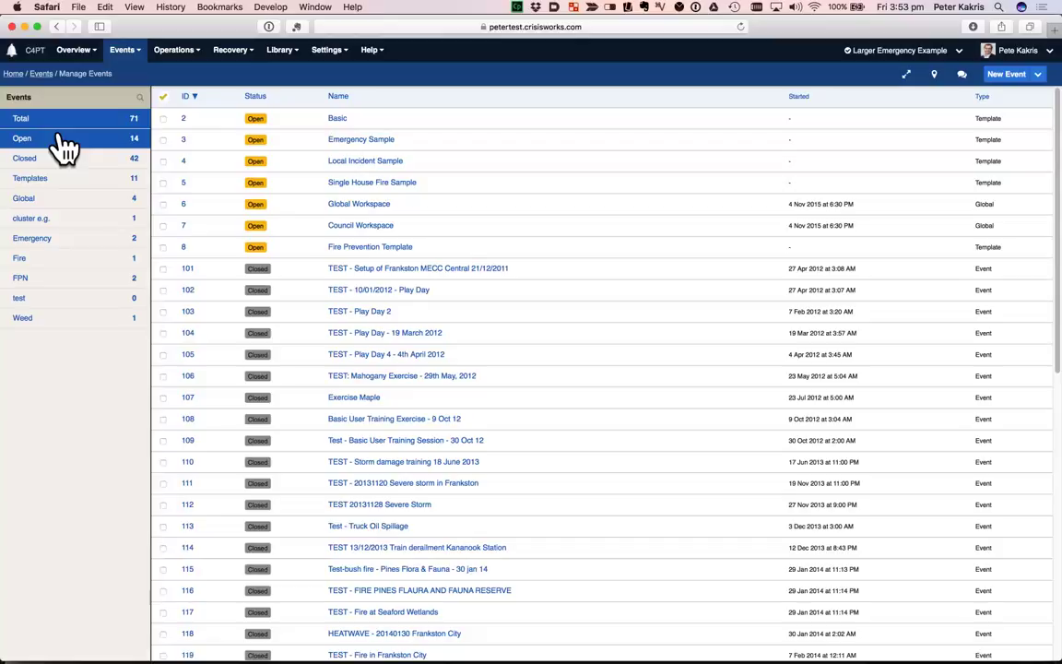
{"action": "left_click", "coordinate": [62, 146]}
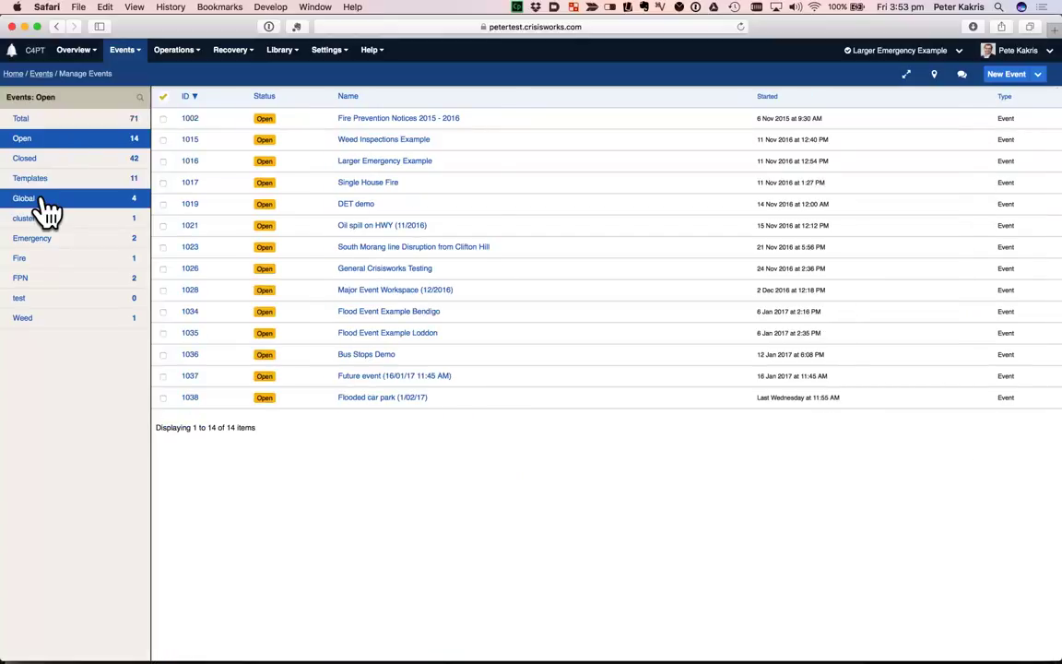
{"action": "left_click", "coordinate": [42, 201]}
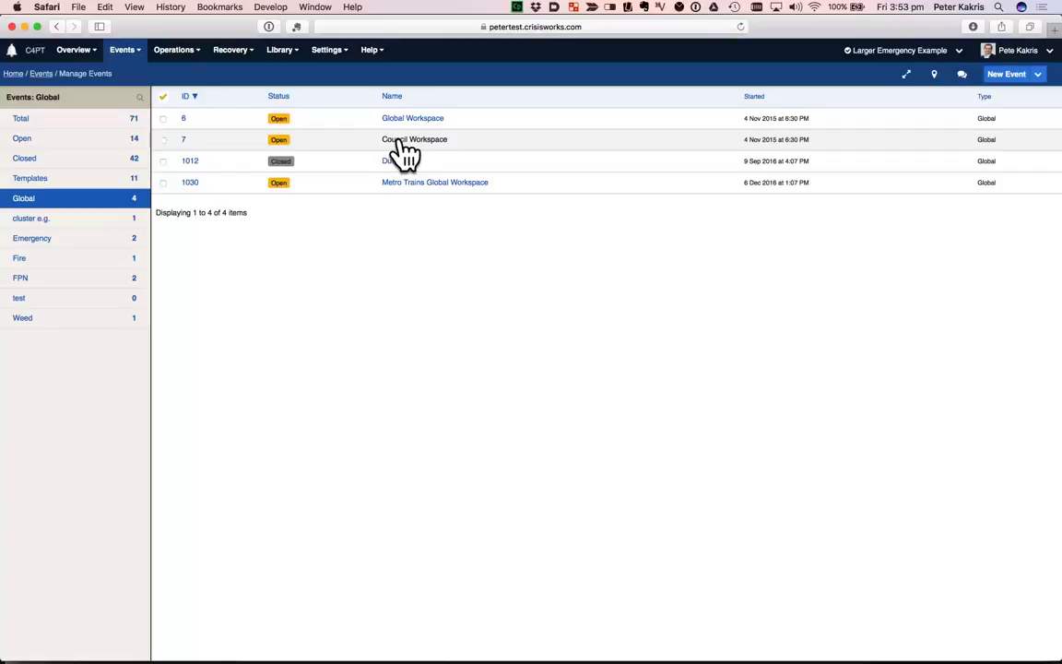
{"action": "left_click", "coordinate": [401, 141]}
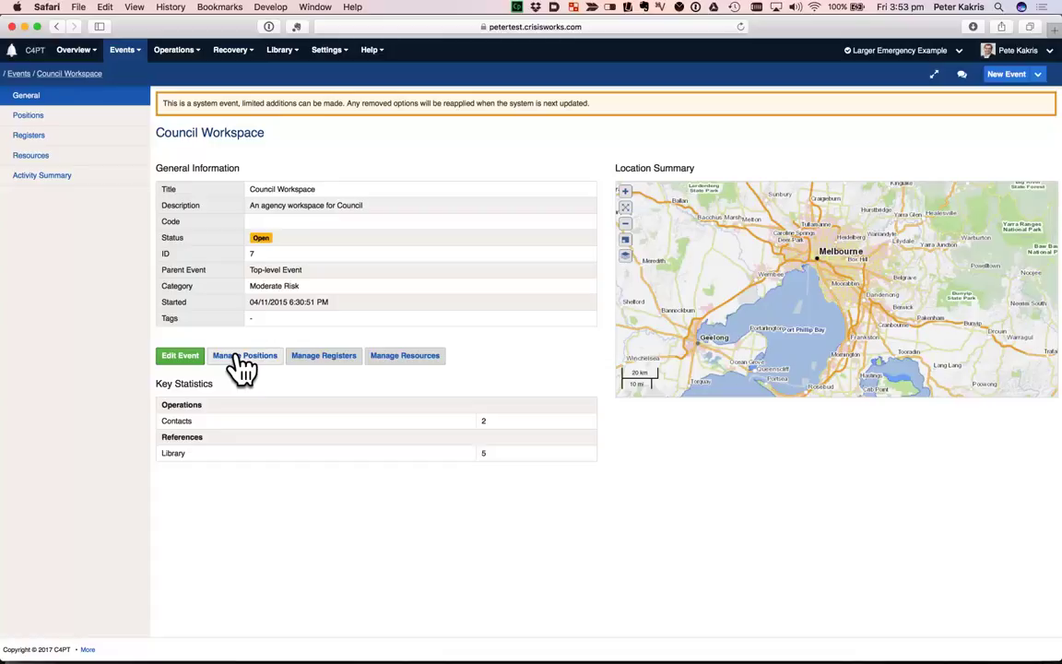
Activate the General Manager PA and Migrated Agency positions in the Council Workspace event's positions.
{"action": "left_click", "coordinate": [242, 360]}
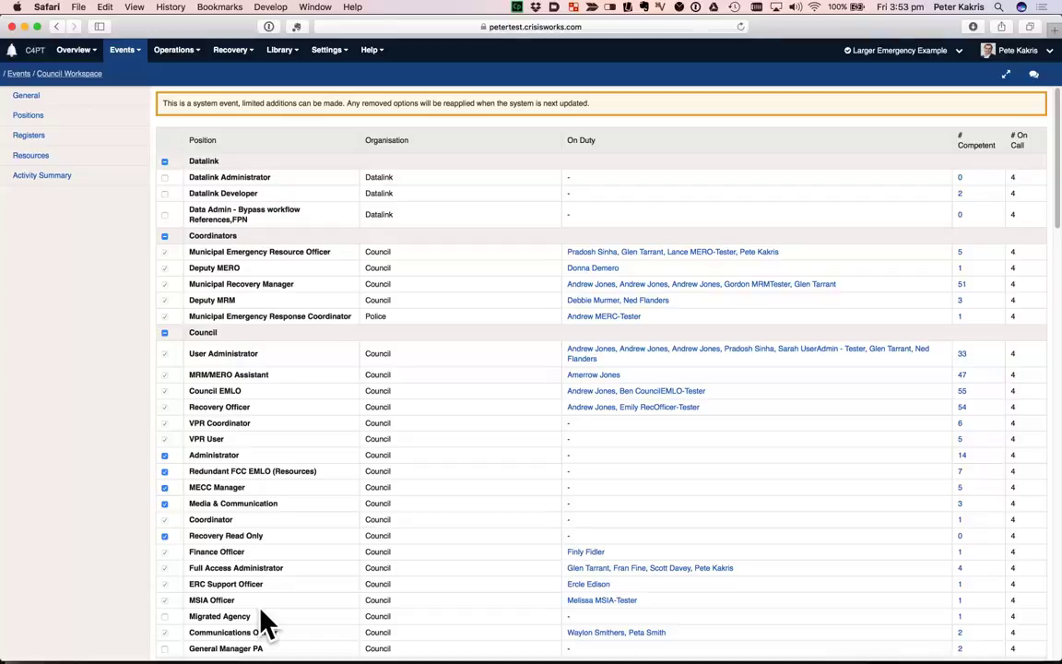
{"action": "scroll", "coordinate": [230, 572], "scroll_direction": "down", "scroll_amount": 5}
{"action": "left_click", "coordinate": [164, 434]}
{"action": "left_click", "coordinate": [164, 402]}
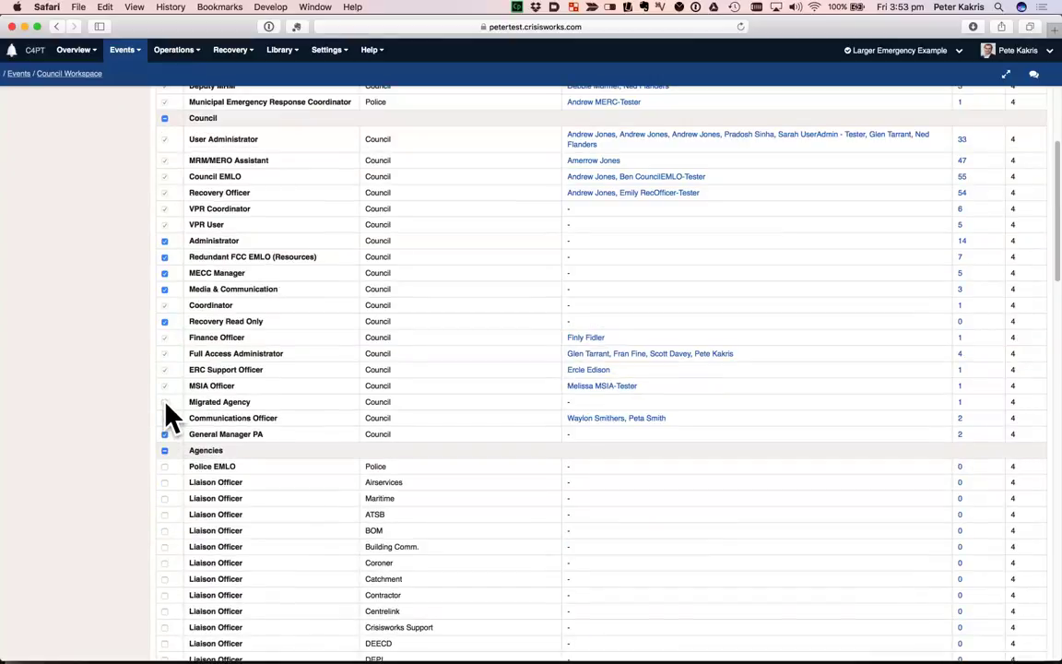
{"action": "scroll", "coordinate": [261, 434], "scroll_direction": "up", "scroll_amount": 5}
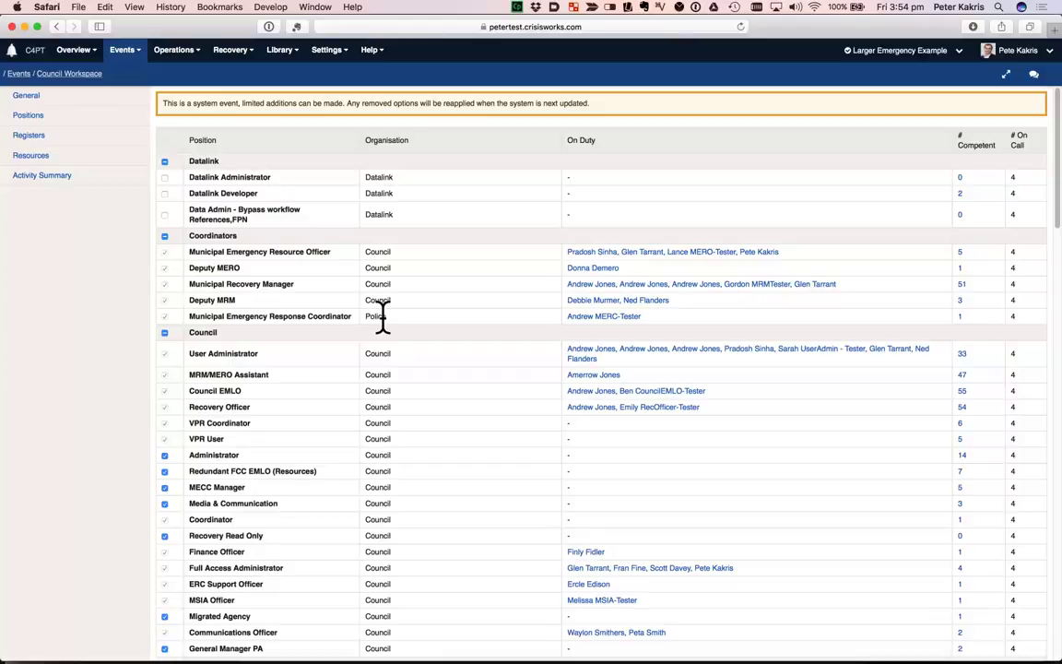
{"action": "scroll", "coordinate": [381, 316], "scroll_direction": "down", "scroll_amount": 20}
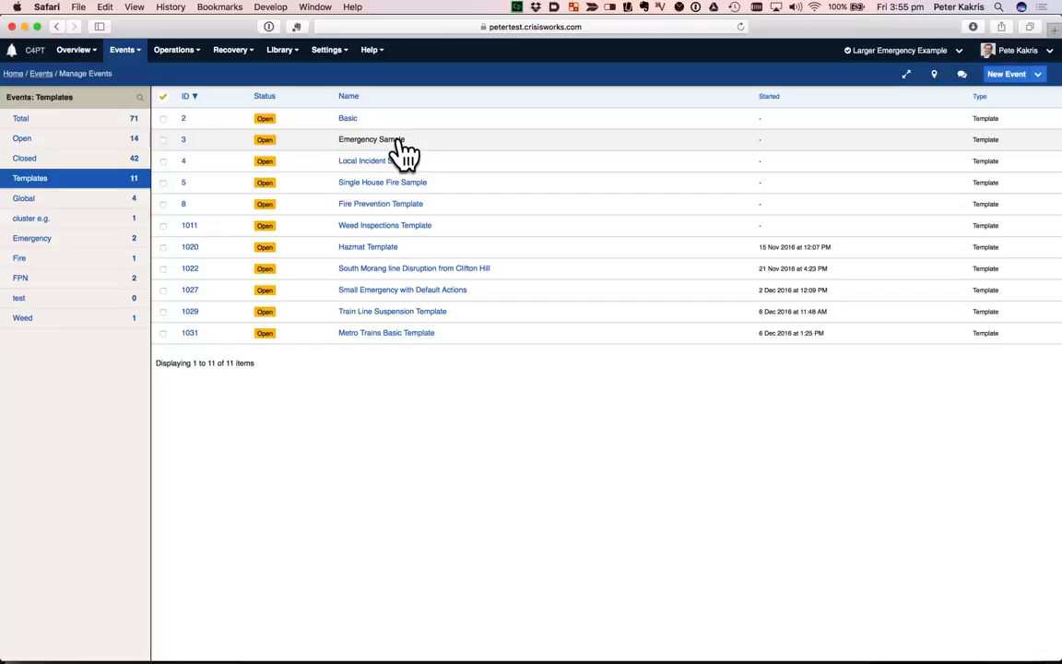
Add the Media & Communication and Communications Officer positions to the Emergency Sample template and save it.
{"action": "left_click", "coordinate": [399, 141]}
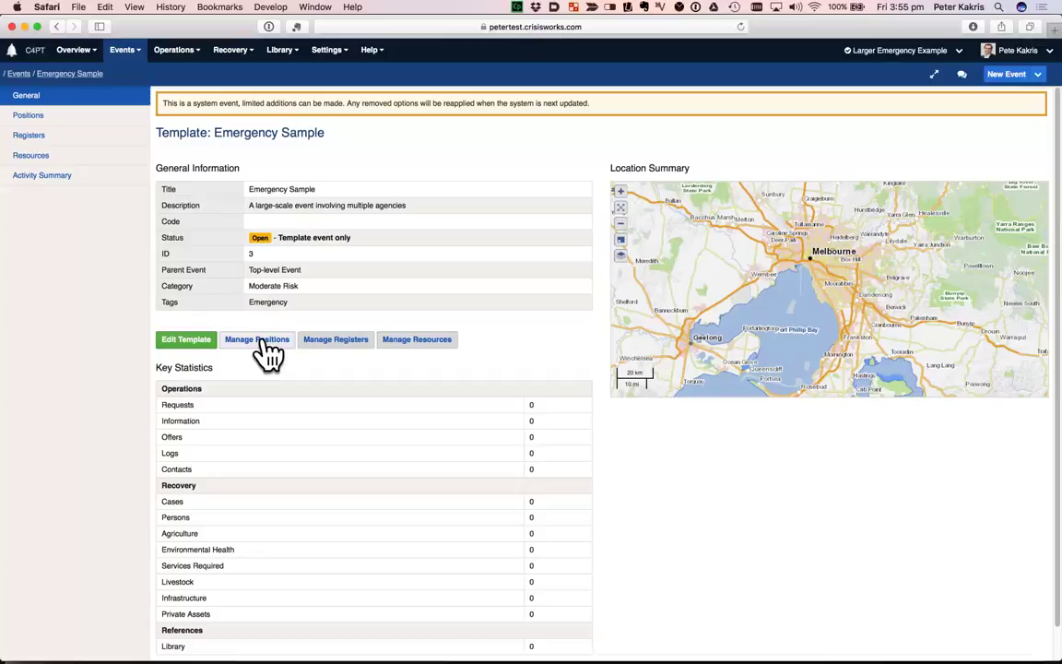
{"action": "left_click", "coordinate": [263, 341]}
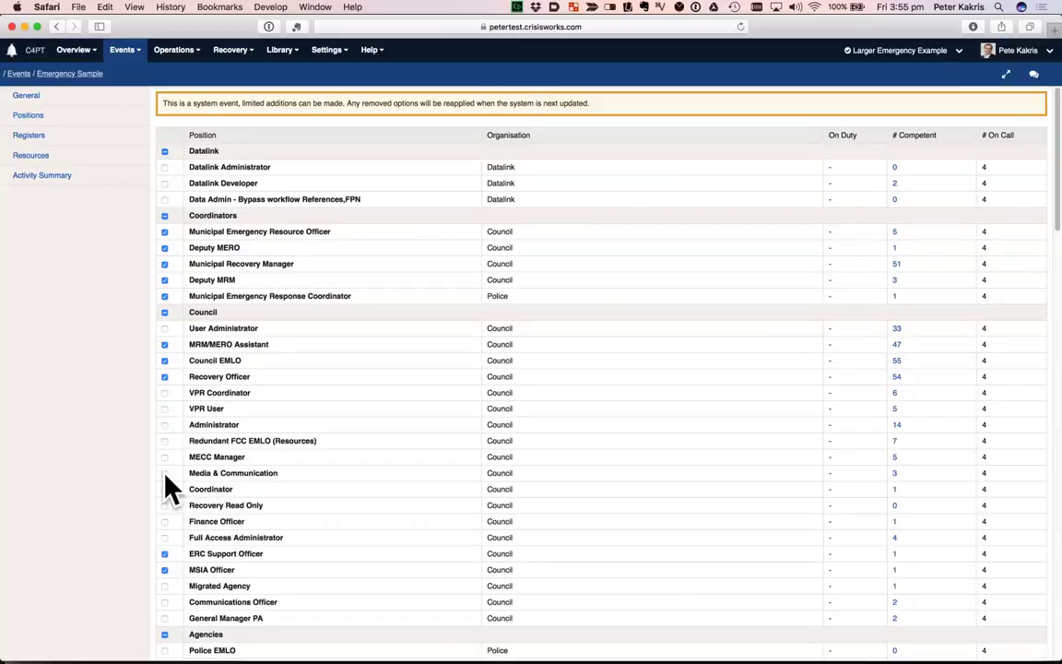
{"action": "left_click", "coordinate": [165, 474]}
{"action": "scroll", "coordinate": [213, 553], "scroll_direction": "down", "scroll_amount": 1}
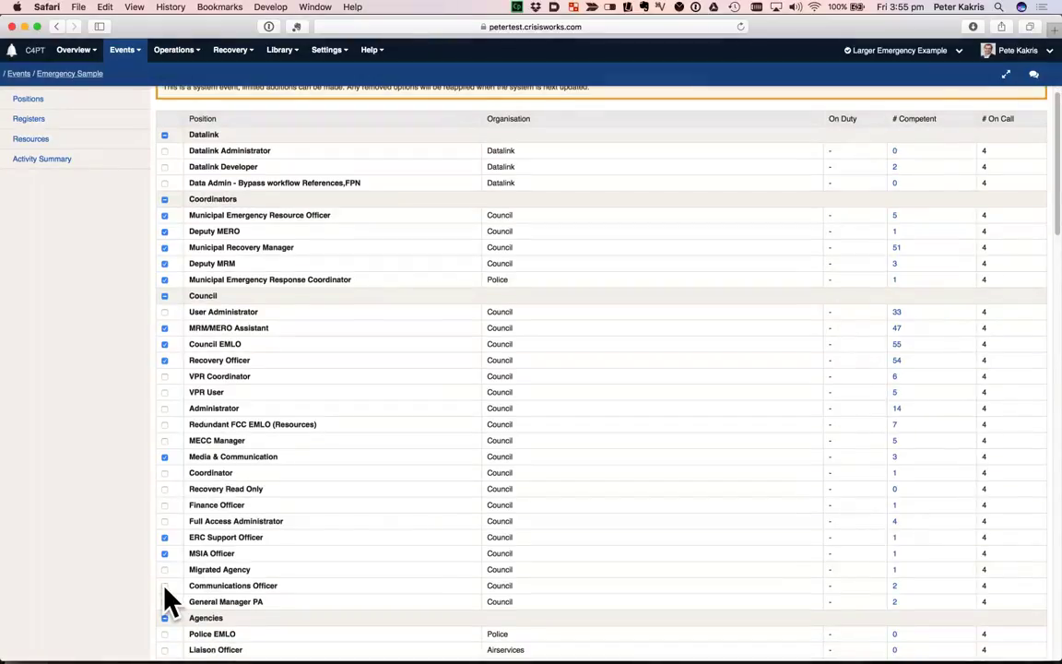
{"action": "left_click", "coordinate": [165, 585]}
{"action": "scroll", "coordinate": [264, 551], "scroll_direction": "down", "scroll_amount": 15}
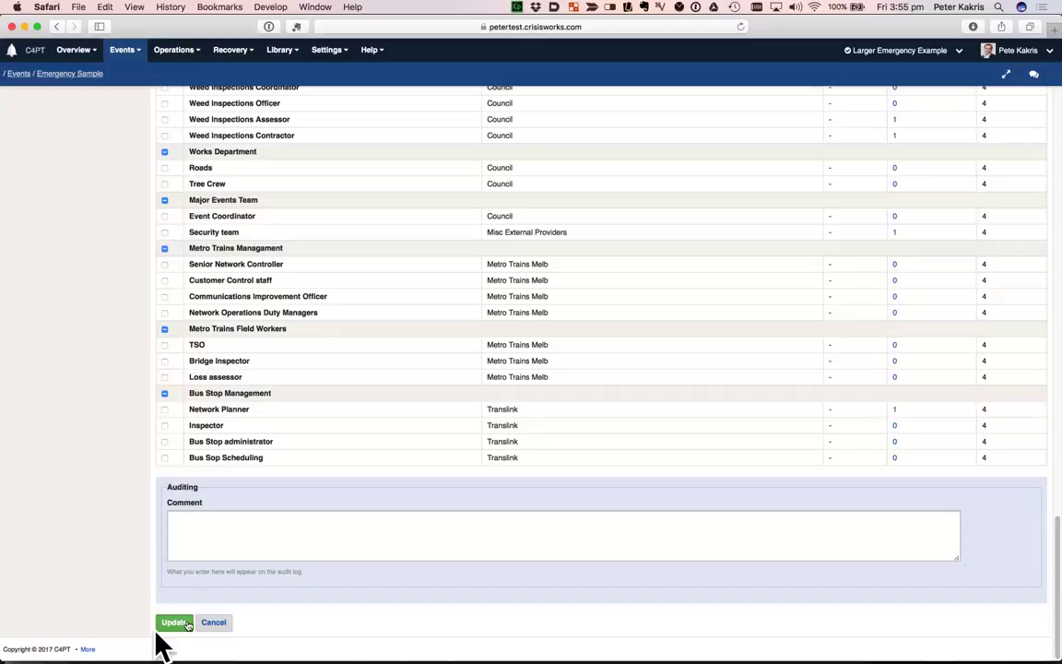
{"action": "left_click", "coordinate": [181, 624]}
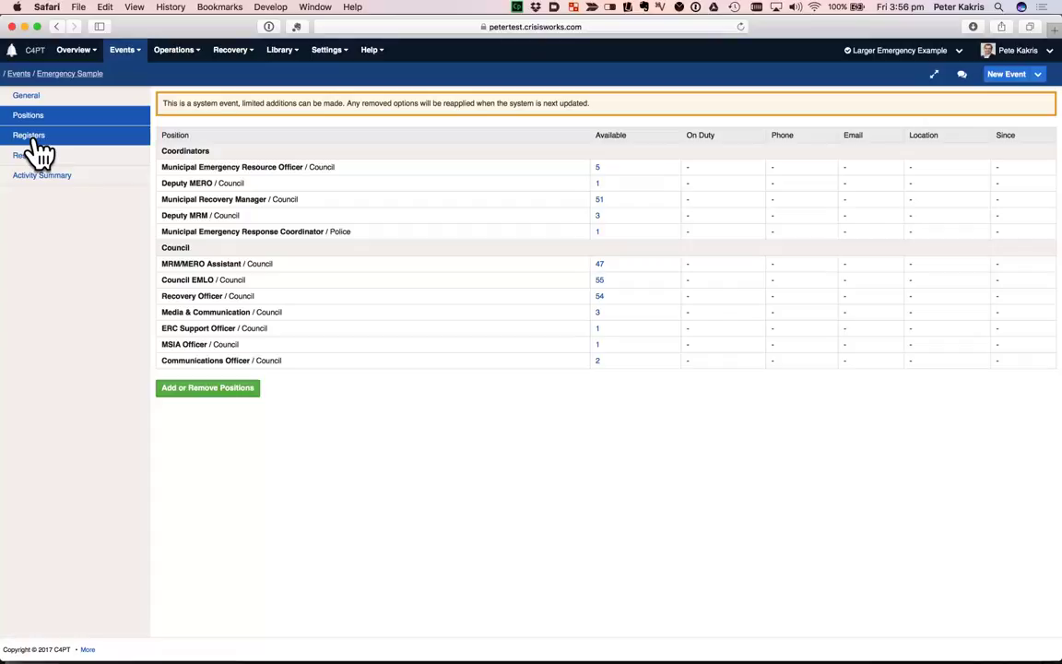
Review the Emergency Sample template's registers, and add the Jet Trucks Drain Cleaning and Glass Reparier resources to the template.
{"action": "left_click", "coordinate": [38, 140]}
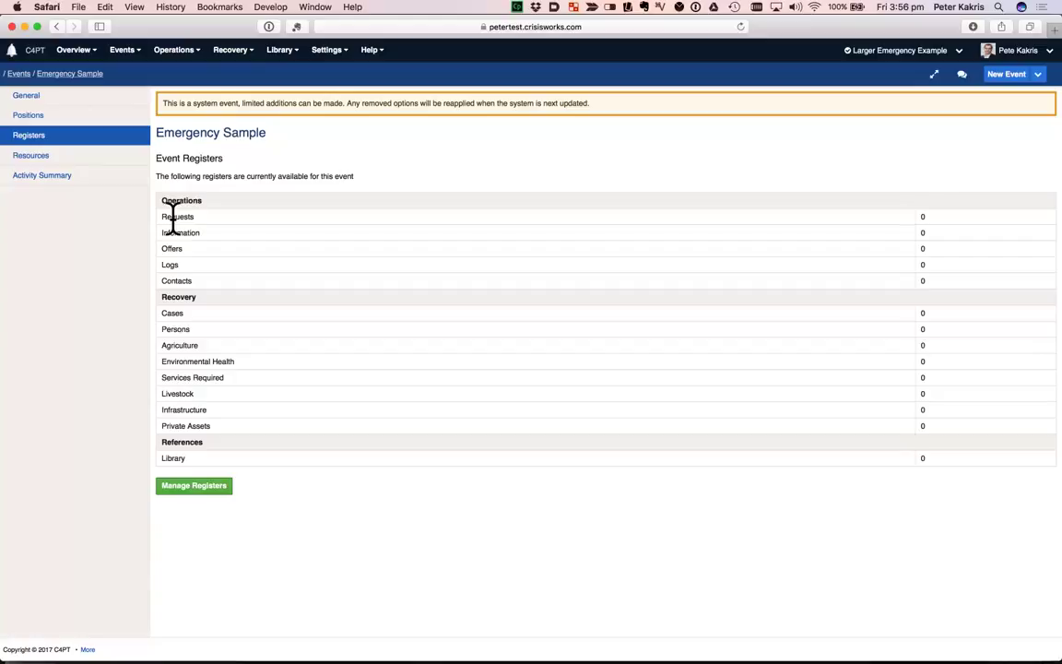
{"action": "left_click_drag", "start_coordinate": [172, 219], "coordinate": [180, 281]}
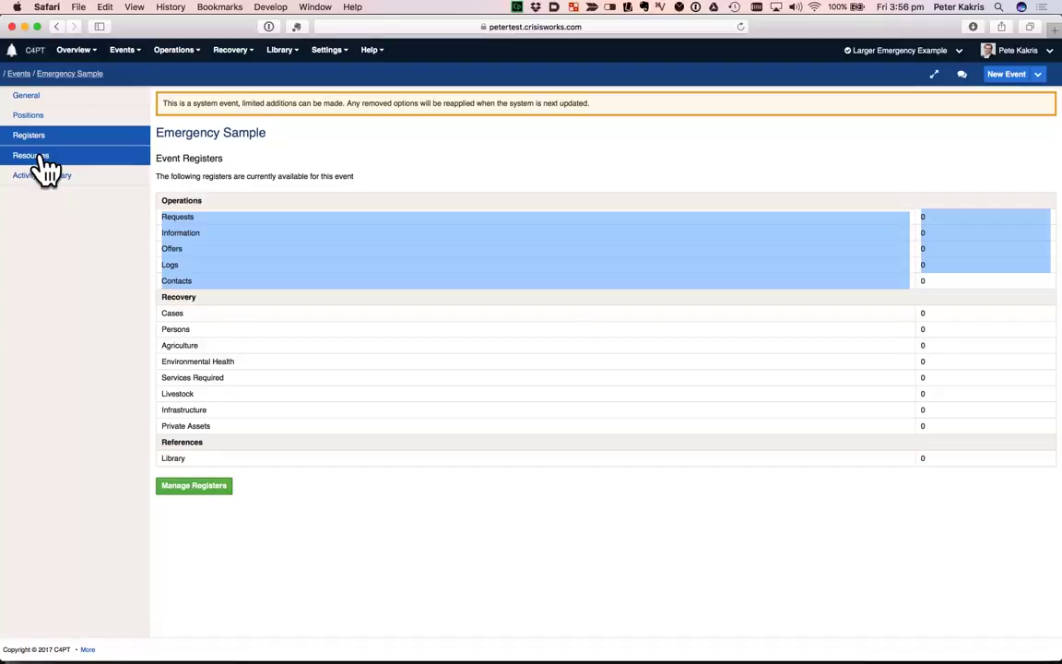
{"action": "left_click", "coordinate": [40, 157]}
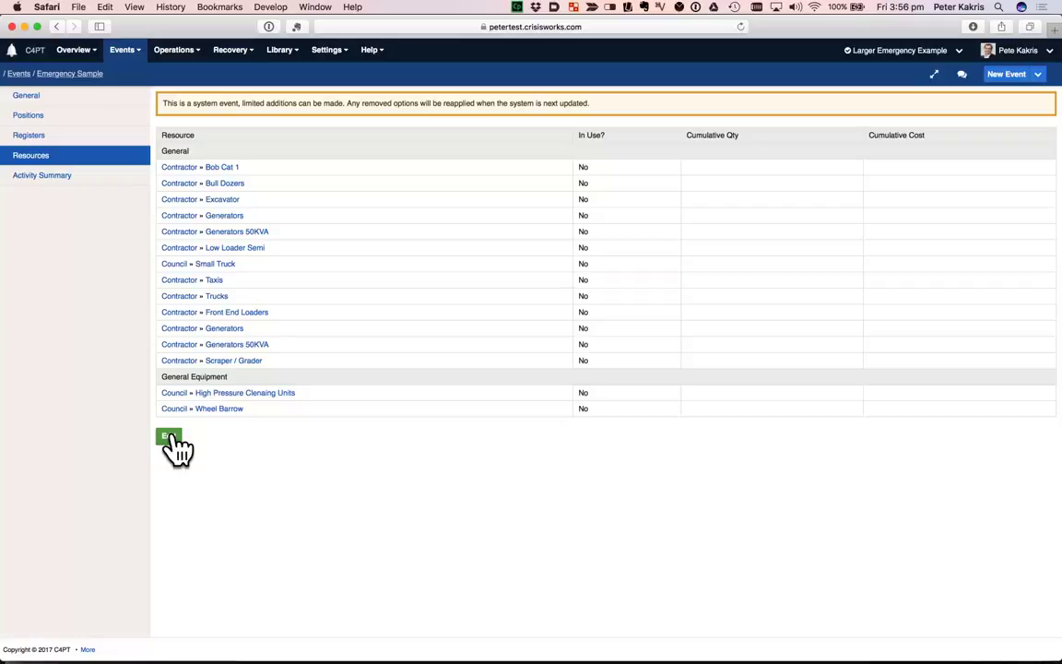
{"action": "left_click", "coordinate": [171, 439]}
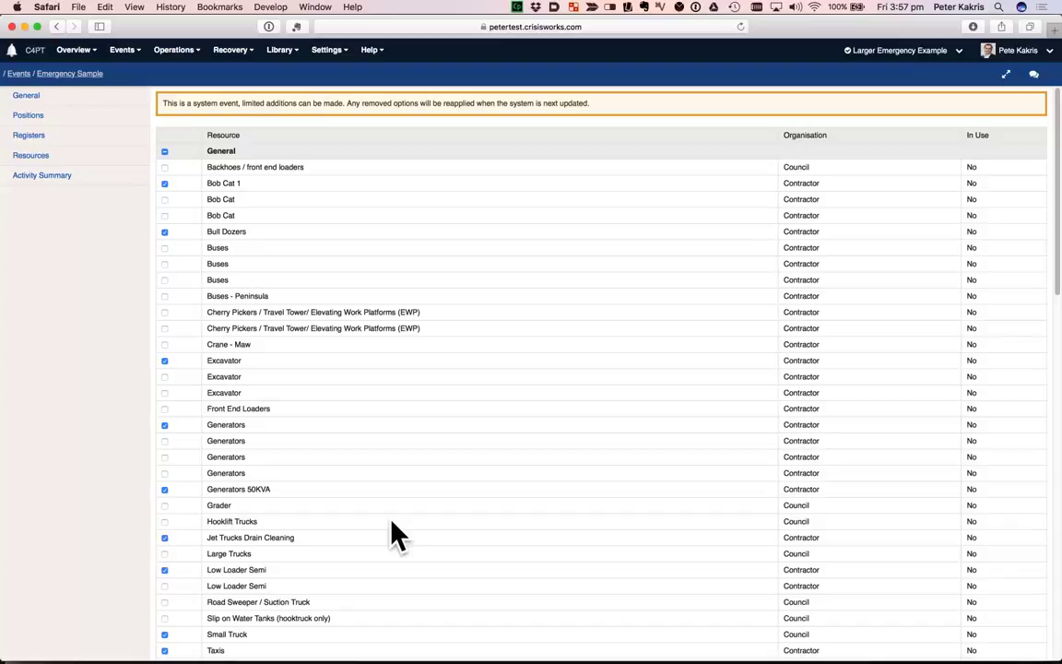
{"action": "scroll", "coordinate": [396, 536], "scroll_direction": "down", "scroll_amount": 15}
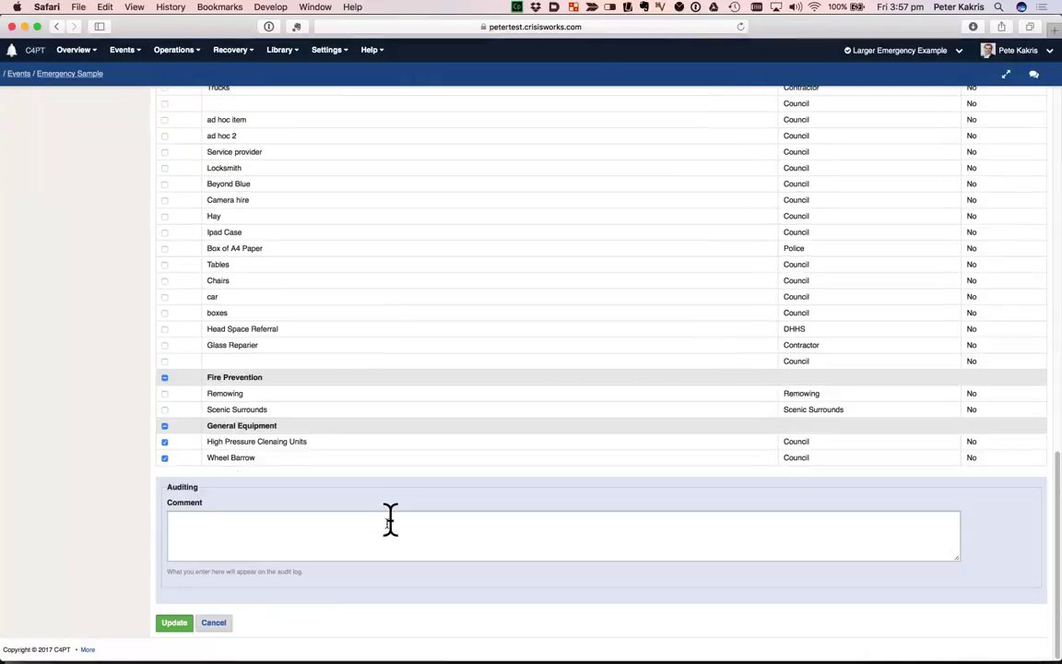
{"action": "left_click", "coordinate": [164, 345]}
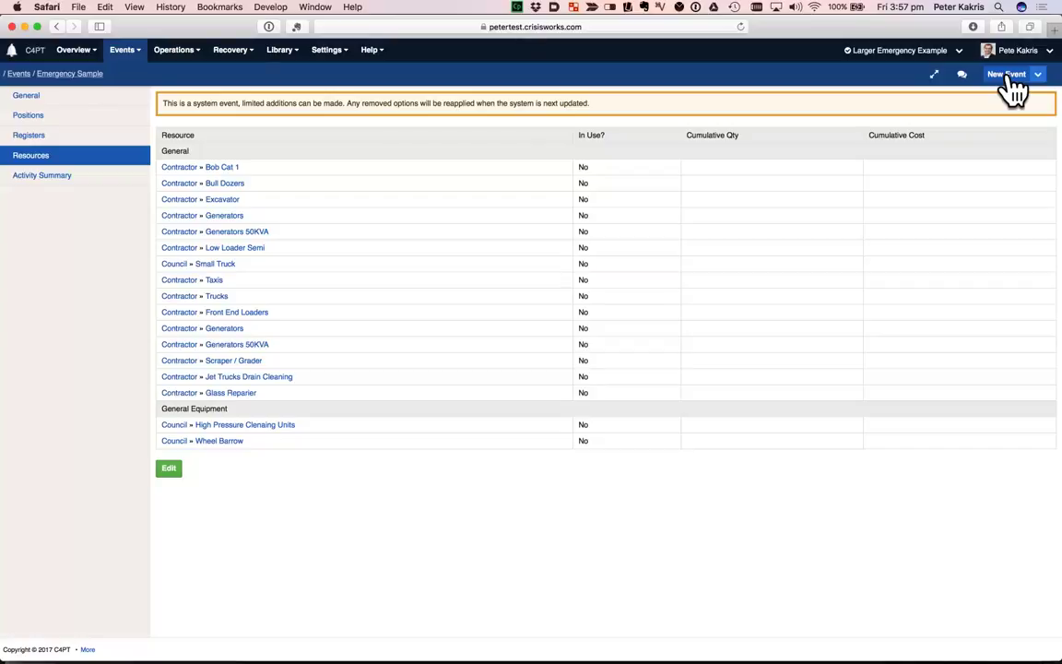
Create a new open event titled Hazmat Sample from the Emergency Sample template, with category Test Only and automatic on-duty.
{"action": "left_click", "coordinate": [1006, 74]}
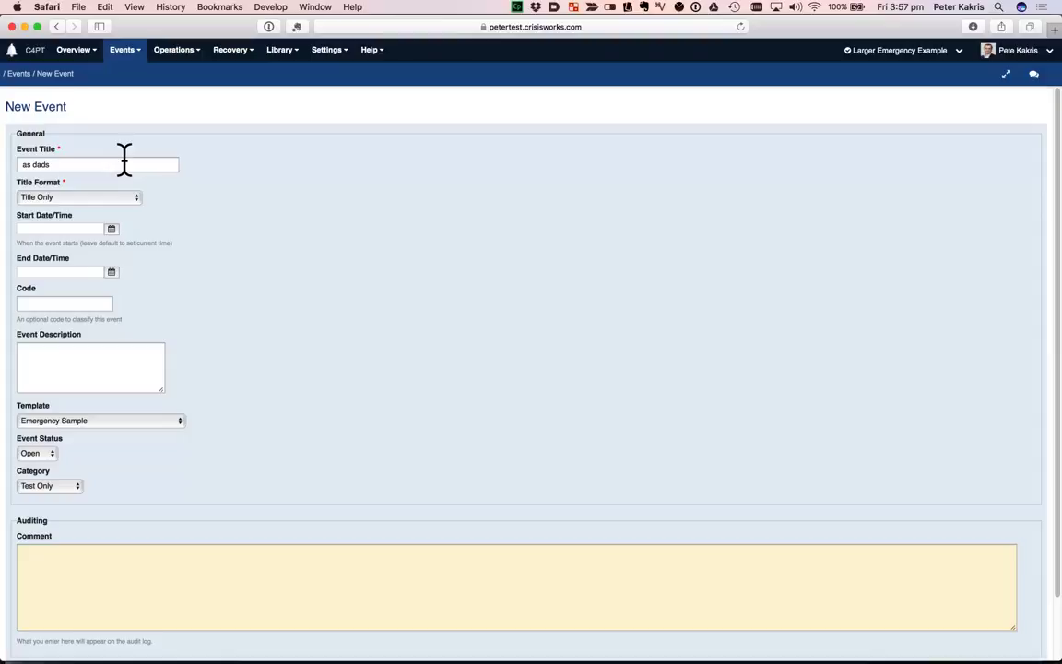
{"action": "triple_click", "coordinate": [124, 162]}
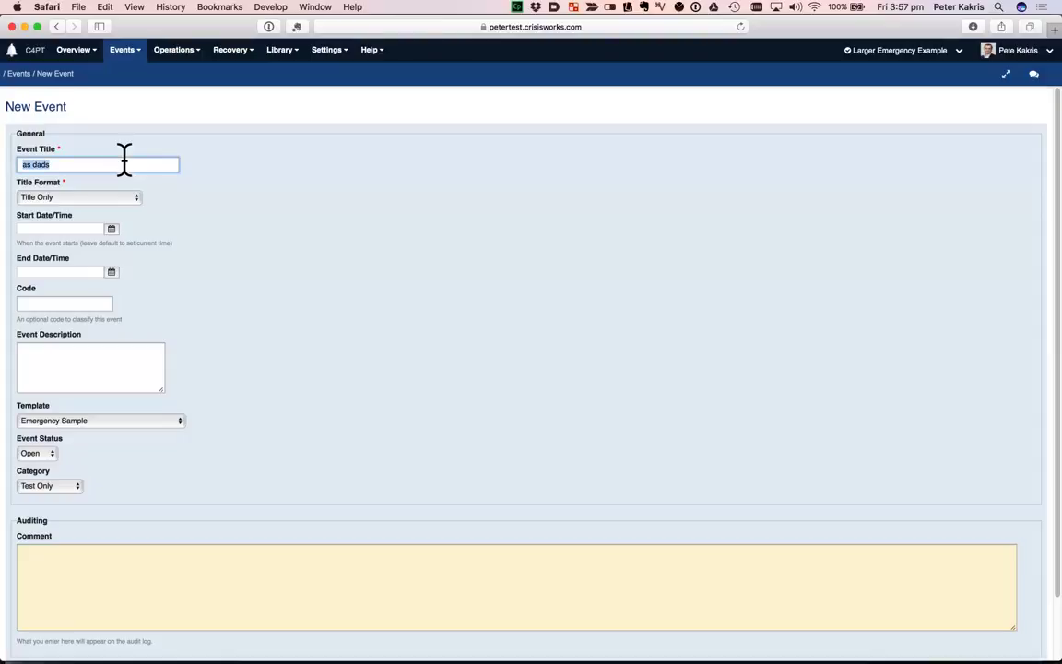
{"action": "type", "text": "Hazmat Sample"}
{"action": "scroll", "coordinate": [190, 474], "scroll_direction": "down", "scroll_amount": 3}
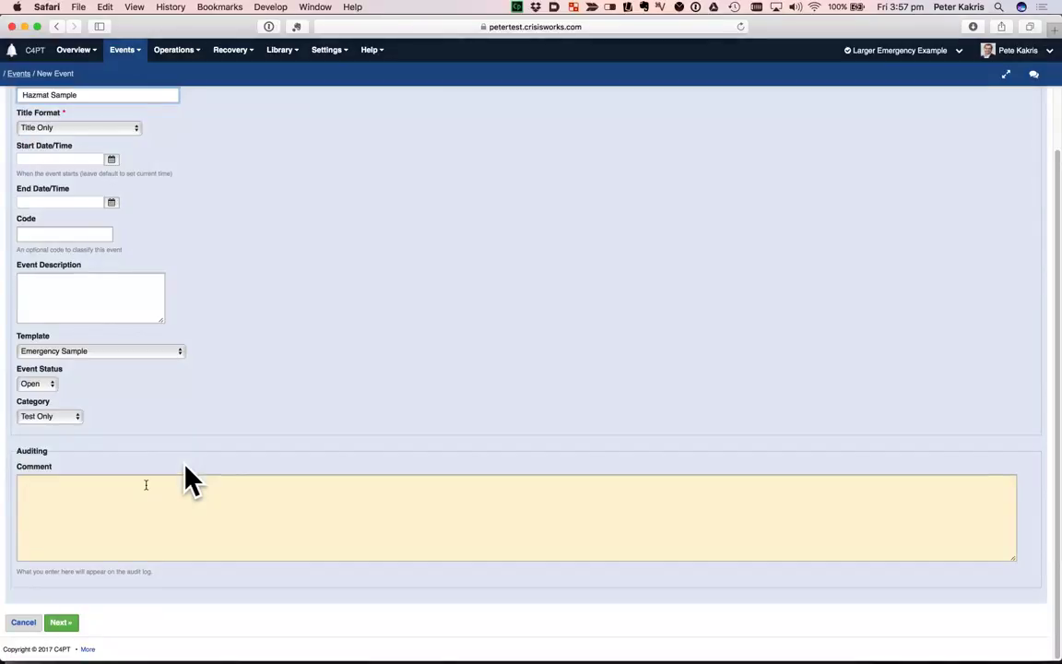
{"action": "left_click", "coordinate": [72, 628]}
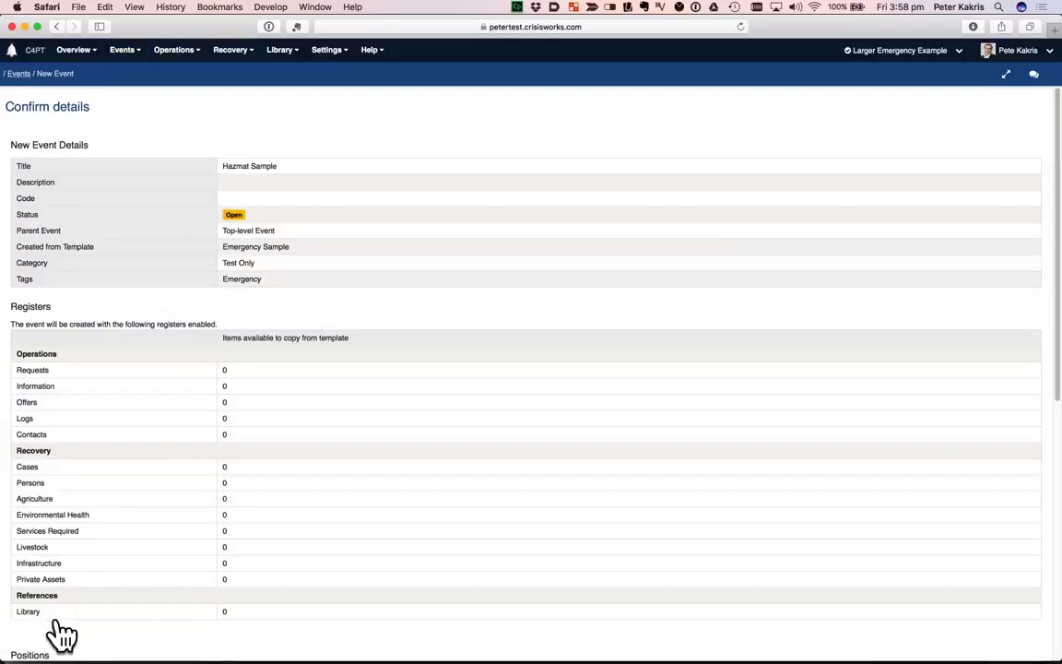
{"action": "scroll", "coordinate": [61, 631], "scroll_direction": "down", "scroll_amount": 10}
{"action": "left_click", "coordinate": [74, 612]}
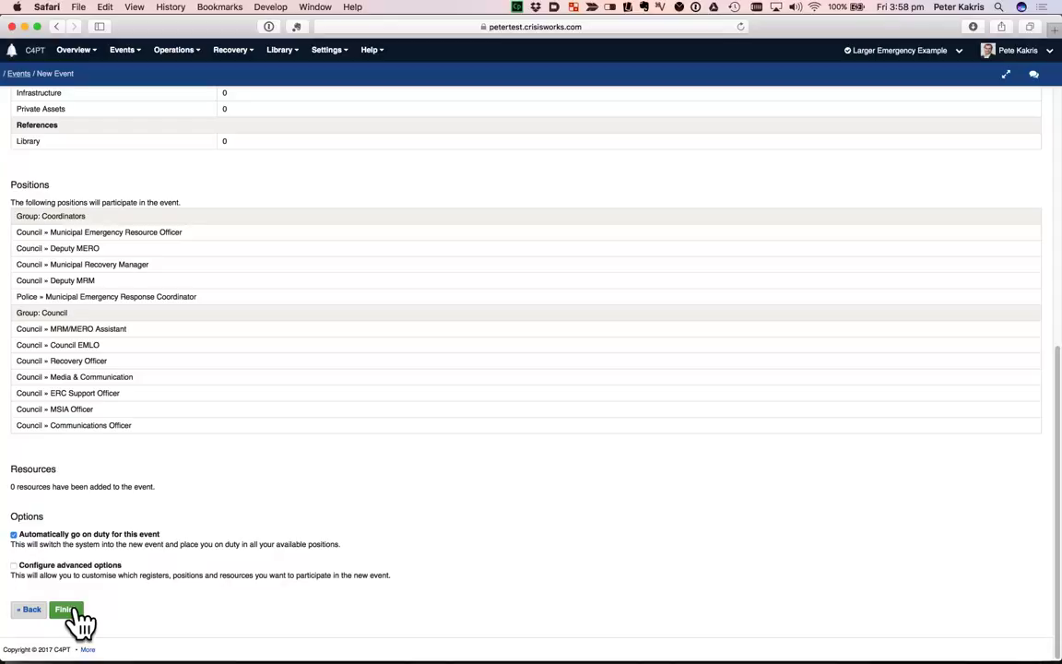
{"action": "left_click", "coordinate": [74, 611]}
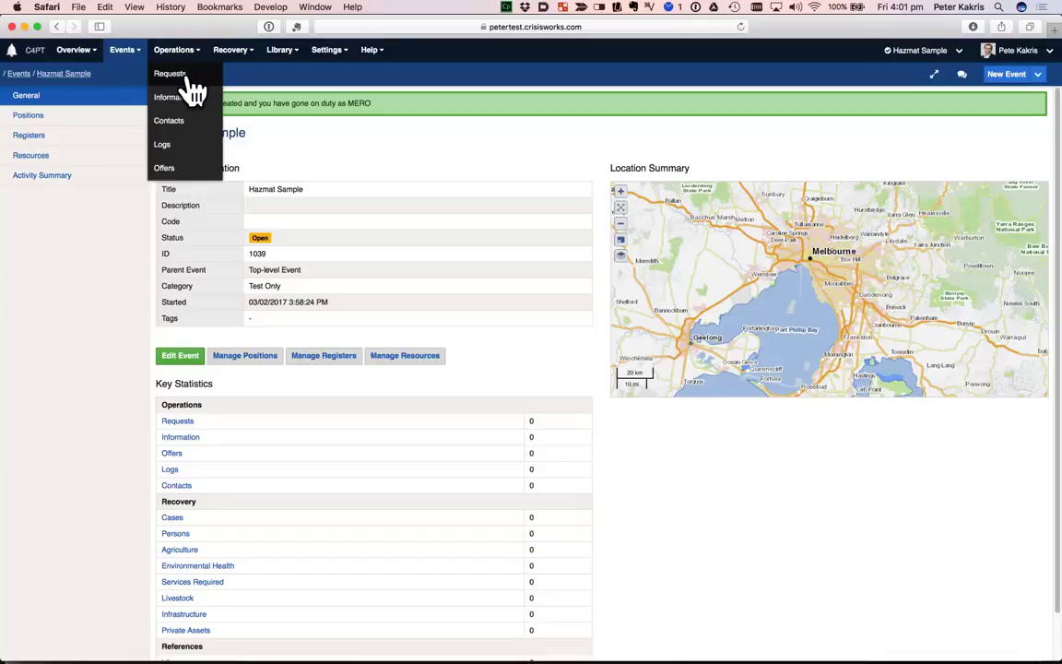
Start a new request in the Hazmat Sample event's requests register, ready to enter its subject.
{"action": "left_click", "coordinate": [191, 78]}
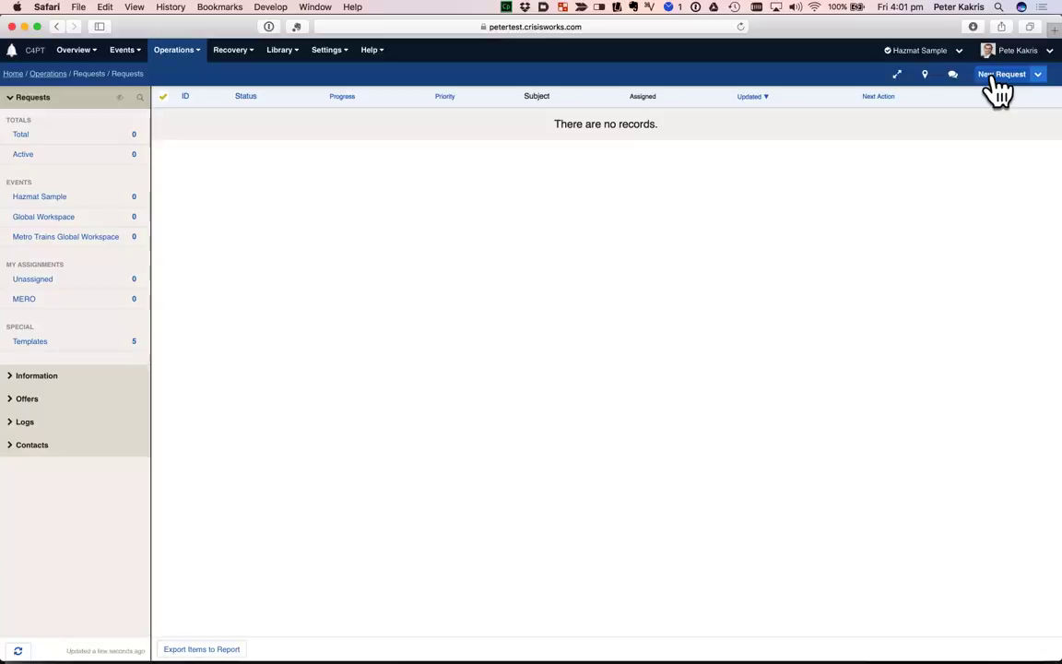
{"action": "left_click", "coordinate": [999, 76]}
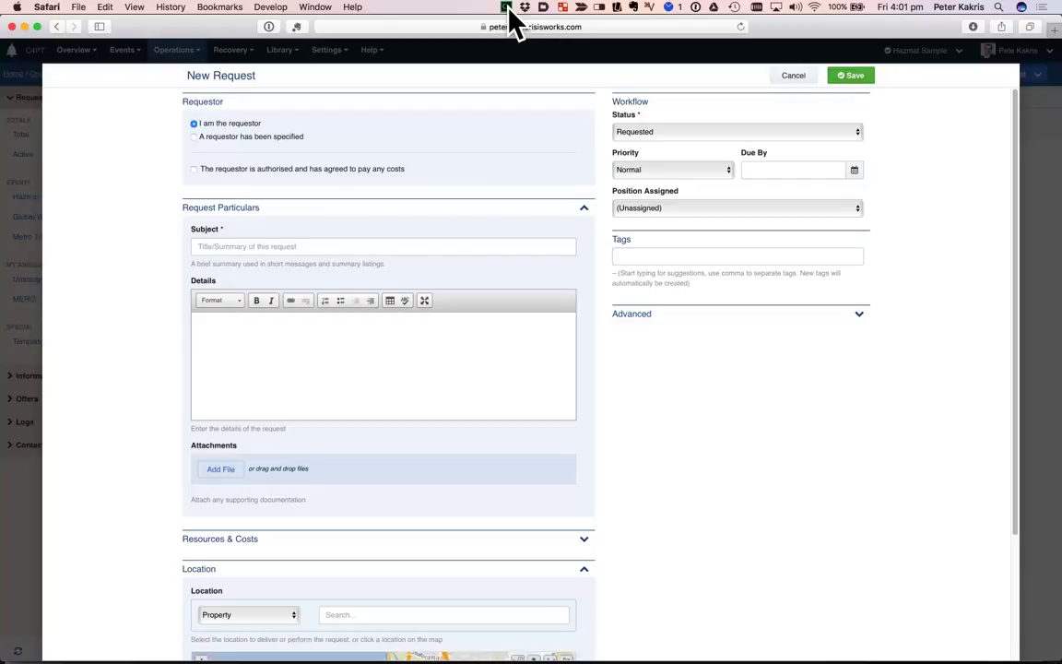
{"action": "left_click", "coordinate": [454, 247]}
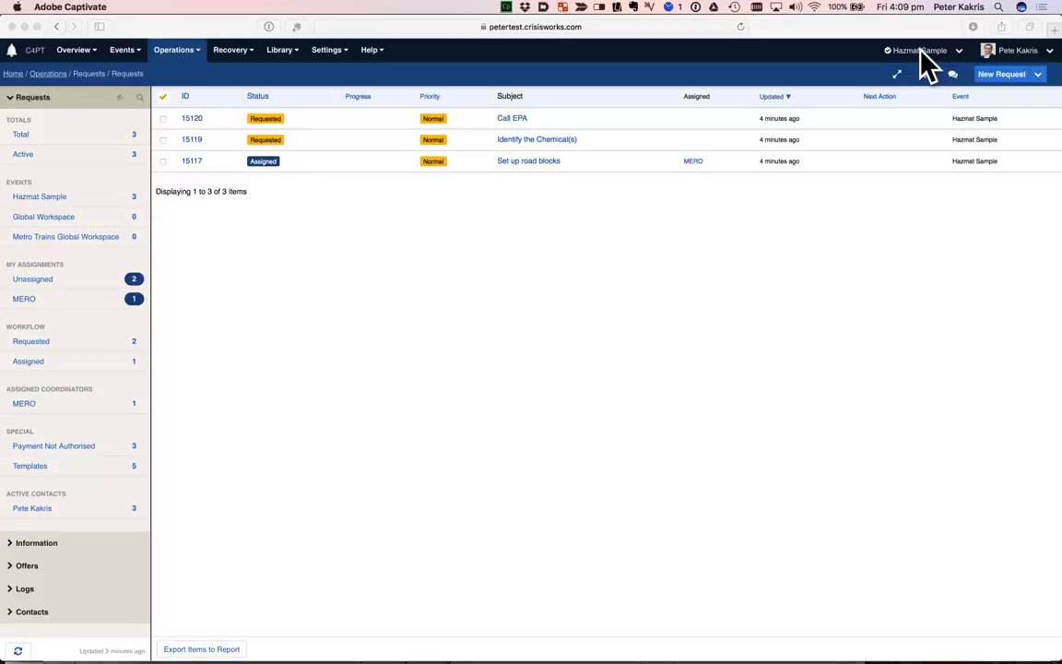
Open the Hazmat Sample event for editing and check which coordinator positions can be chosen.
{"action": "left_click", "coordinate": [921, 51]}
{"action": "left_click", "coordinate": [921, 53]}
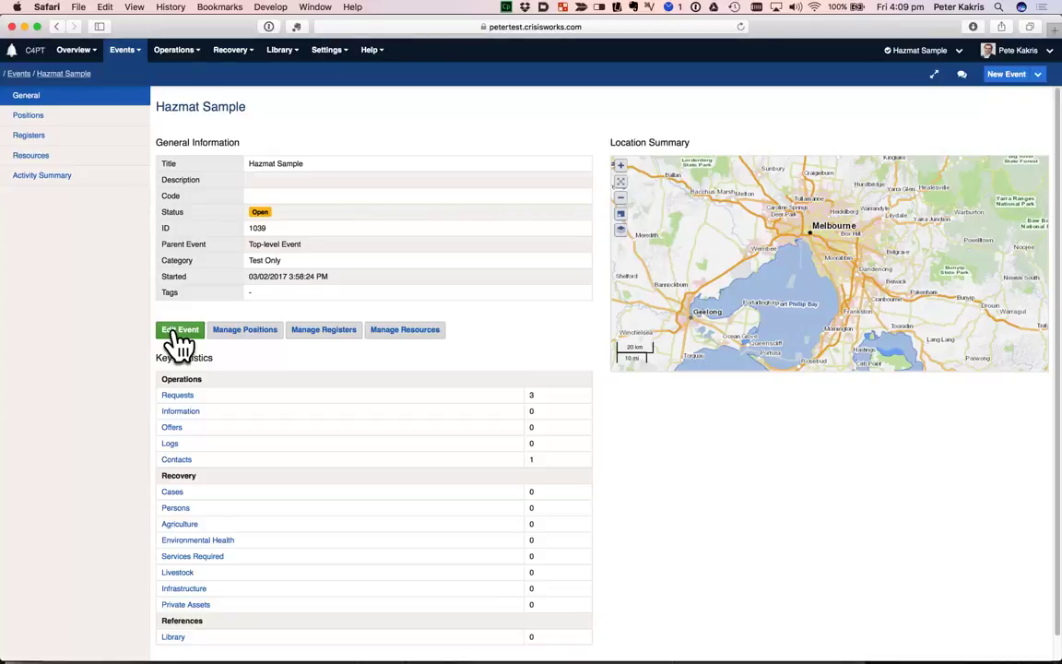
{"action": "left_click", "coordinate": [179, 332]}
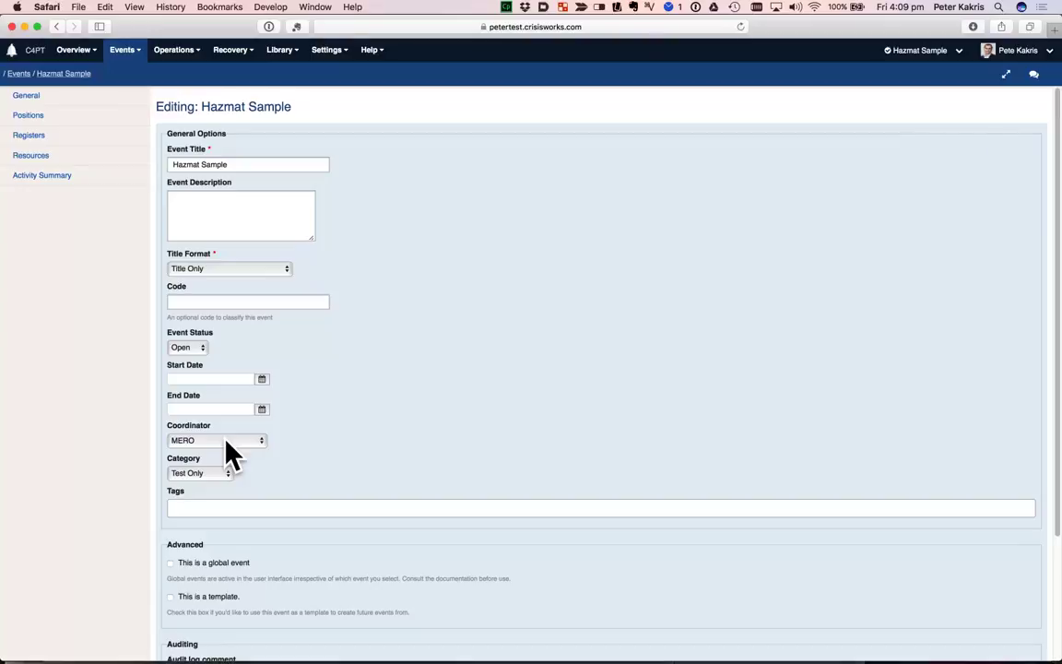
{"action": "left_click", "coordinate": [226, 441]}
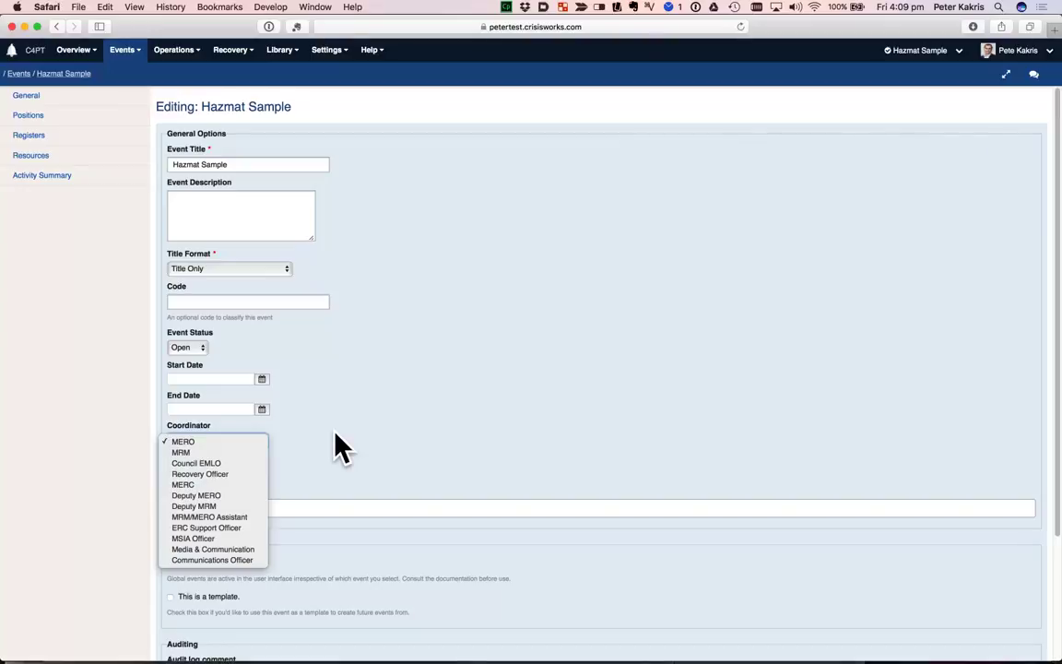
{"action": "left_click", "coordinate": [337, 450]}
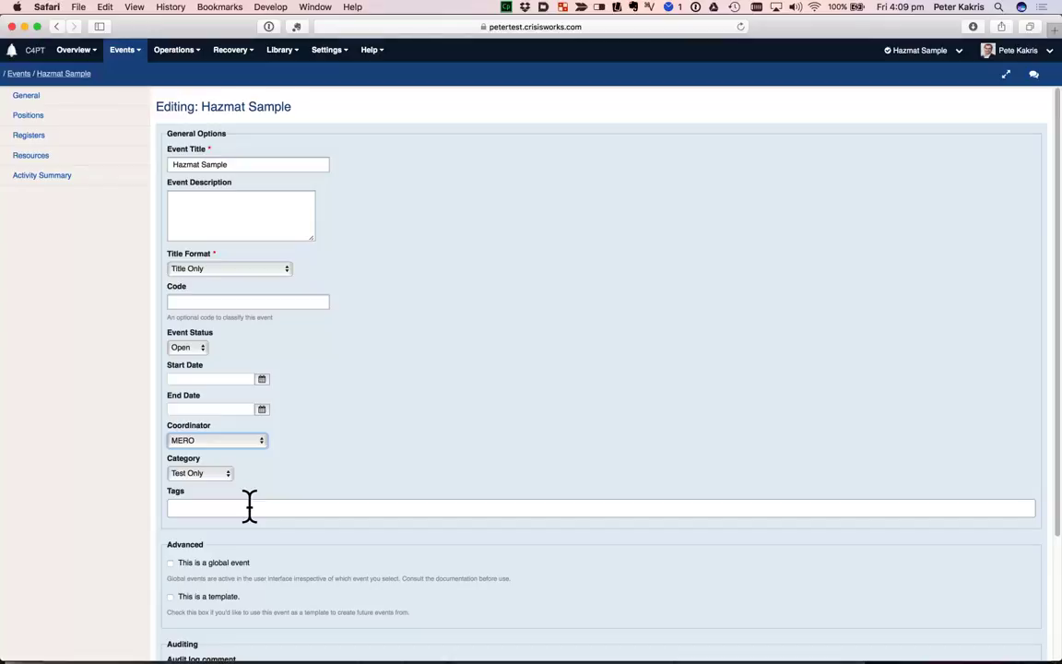
Tag the Hazmat Sample event with Hazmat and Chemical Spill.
{"action": "left_click", "coordinate": [249, 505]}
{"action": "type", "text": "Hazmat"}
{"action": "key", "text": "Return"}
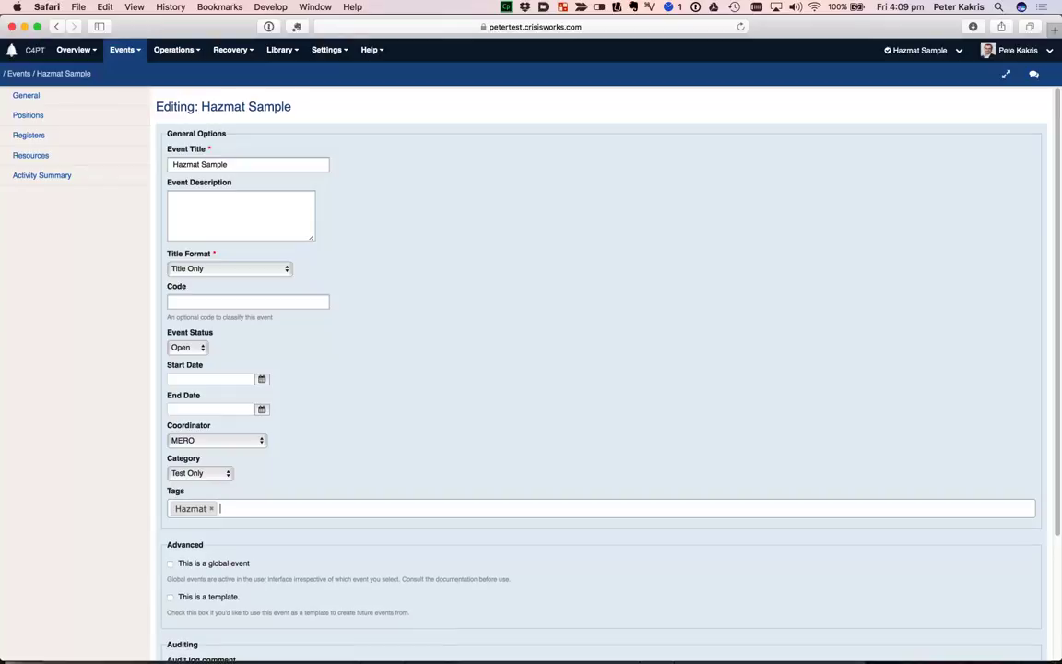
{"action": "type", "text": "Chemical Spi"}
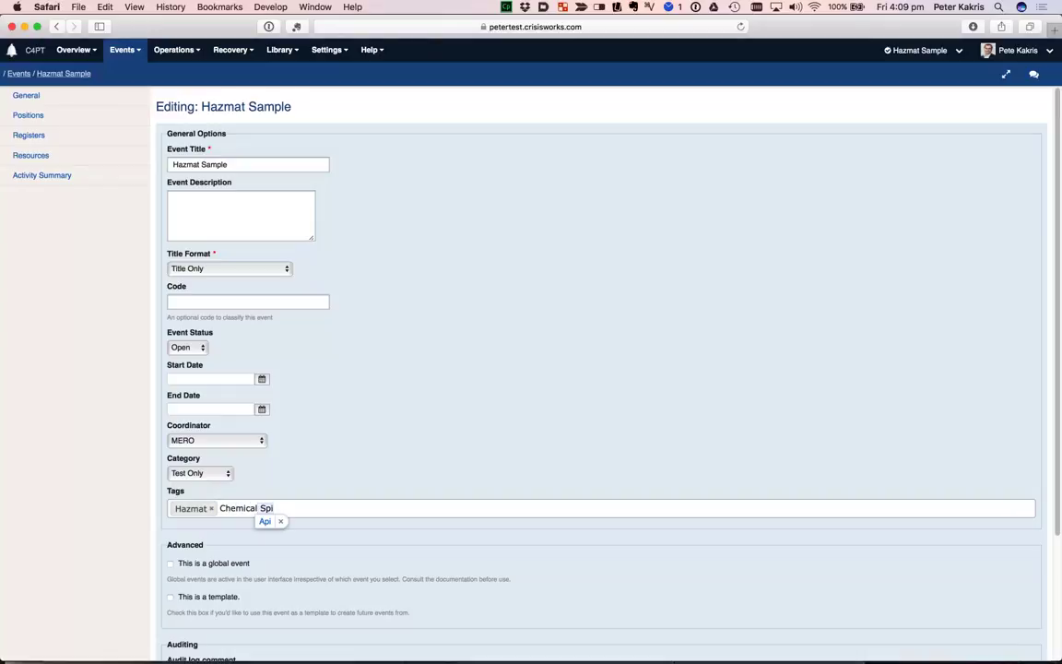
{"action": "type", "text": "ll"}
{"action": "key", "text": "Return"}
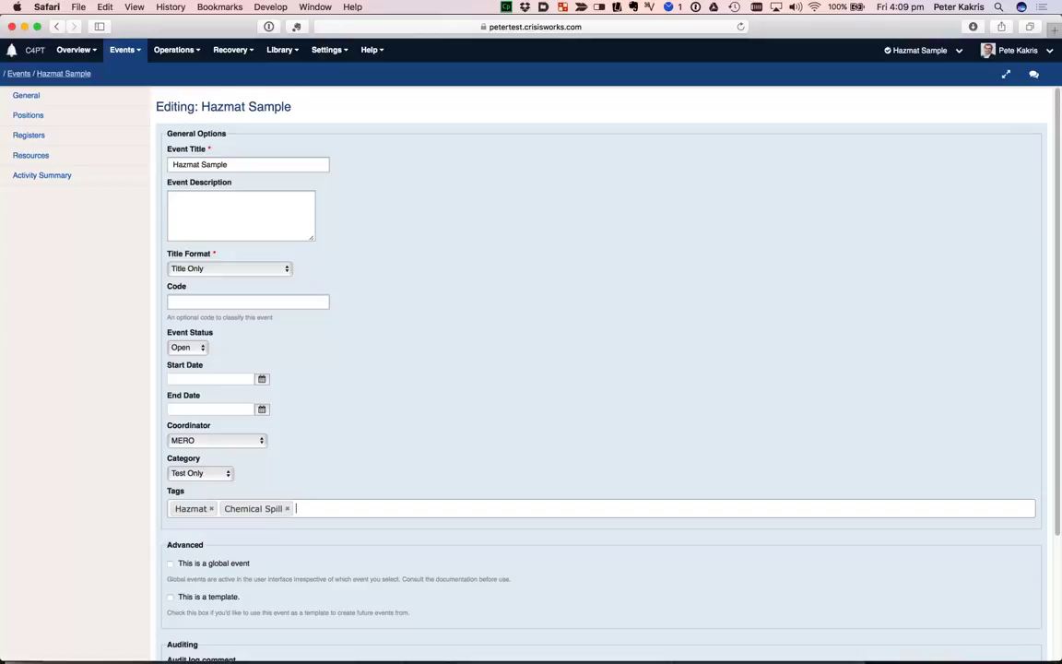
Mark the Hazmat Sample event as a template and save the update.
{"action": "left_click", "coordinate": [171, 597]}
{"action": "scroll", "coordinate": [197, 590], "scroll_direction": "down", "scroll_amount": 3}
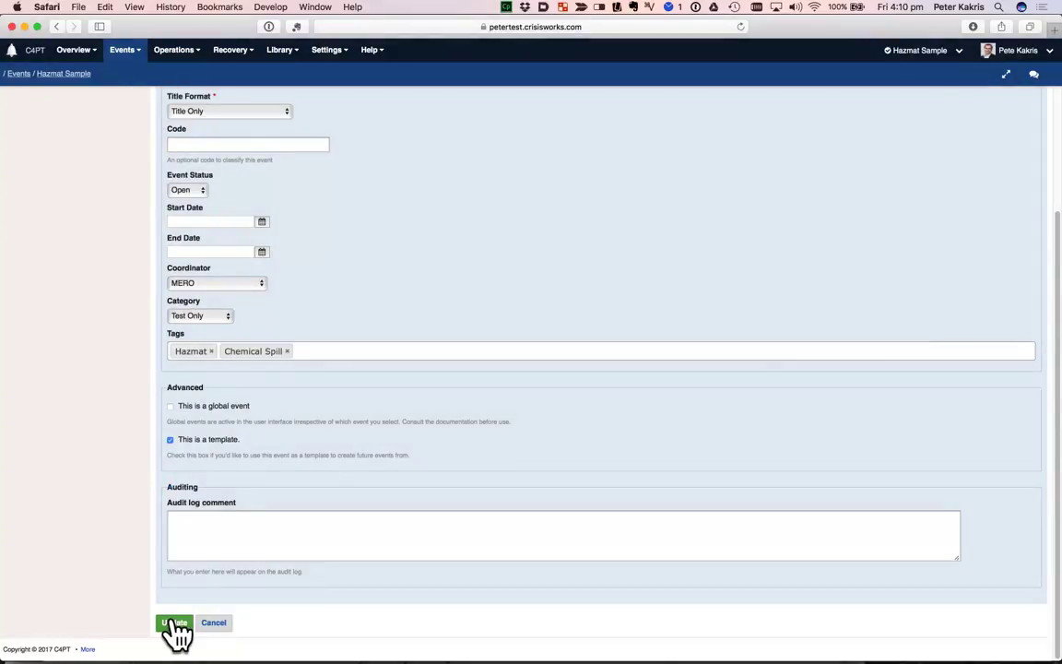
{"action": "left_click", "coordinate": [173, 623]}
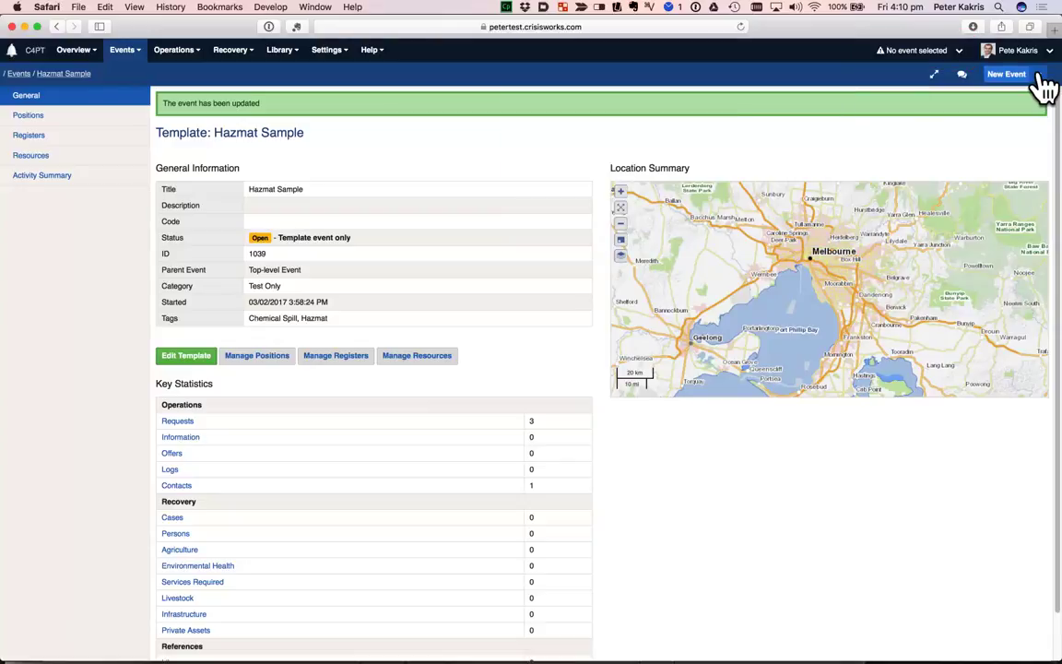
Start a new event based on the Hazmat Sample template and try to proceed without a title.
{"action": "left_click", "coordinate": [1024, 76]}
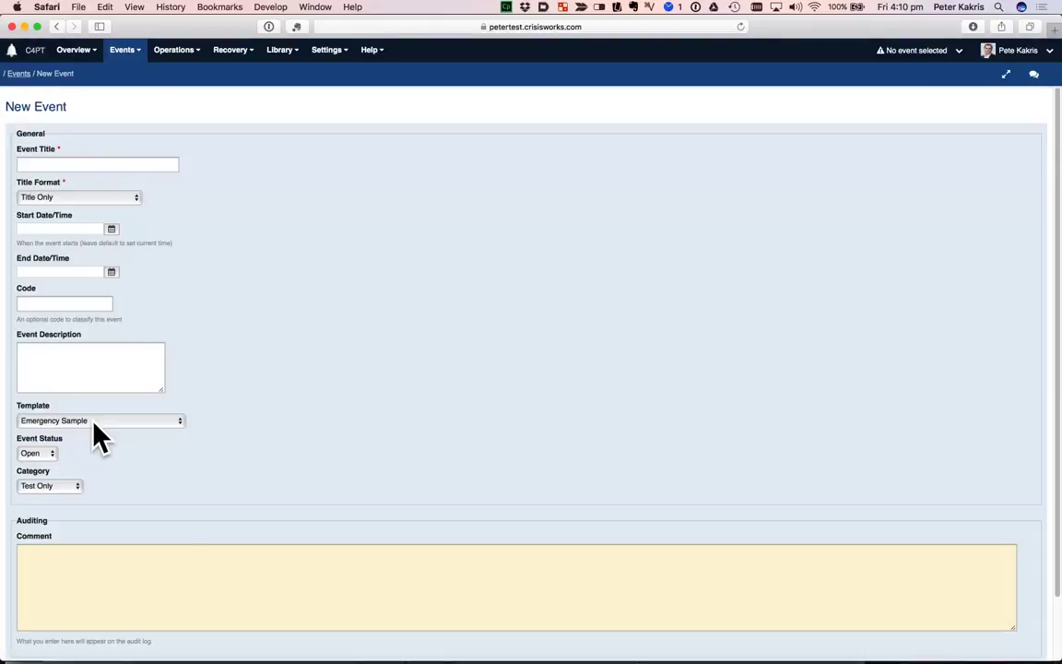
{"action": "left_click", "coordinate": [94, 423]}
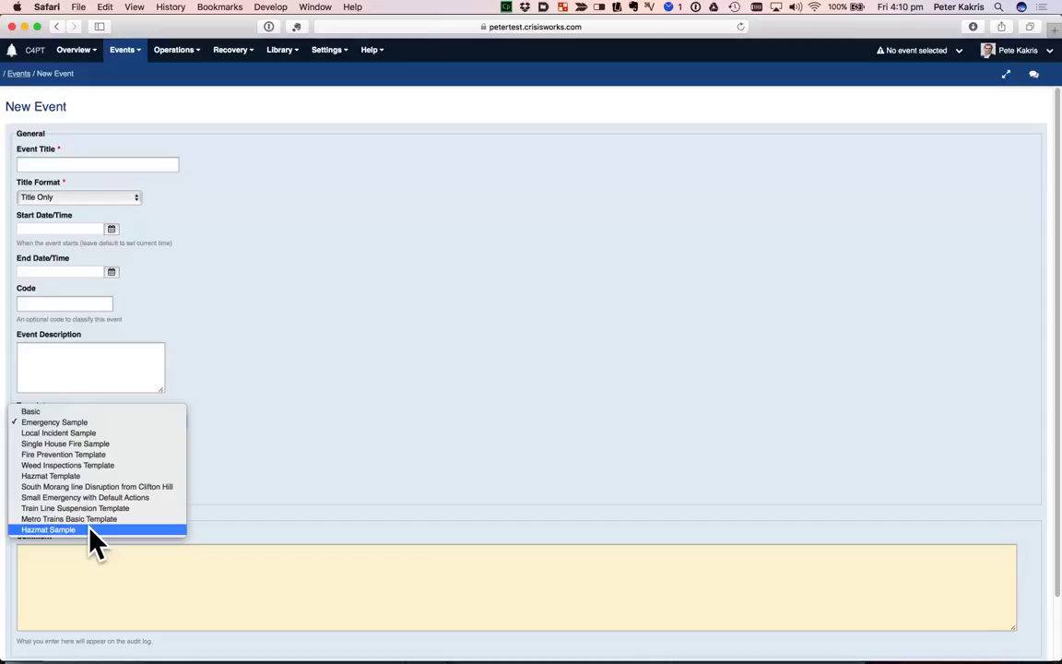
{"action": "left_click", "coordinate": [90, 530]}
{"action": "scroll", "coordinate": [391, 373], "scroll_direction": "down", "scroll_amount": 2}
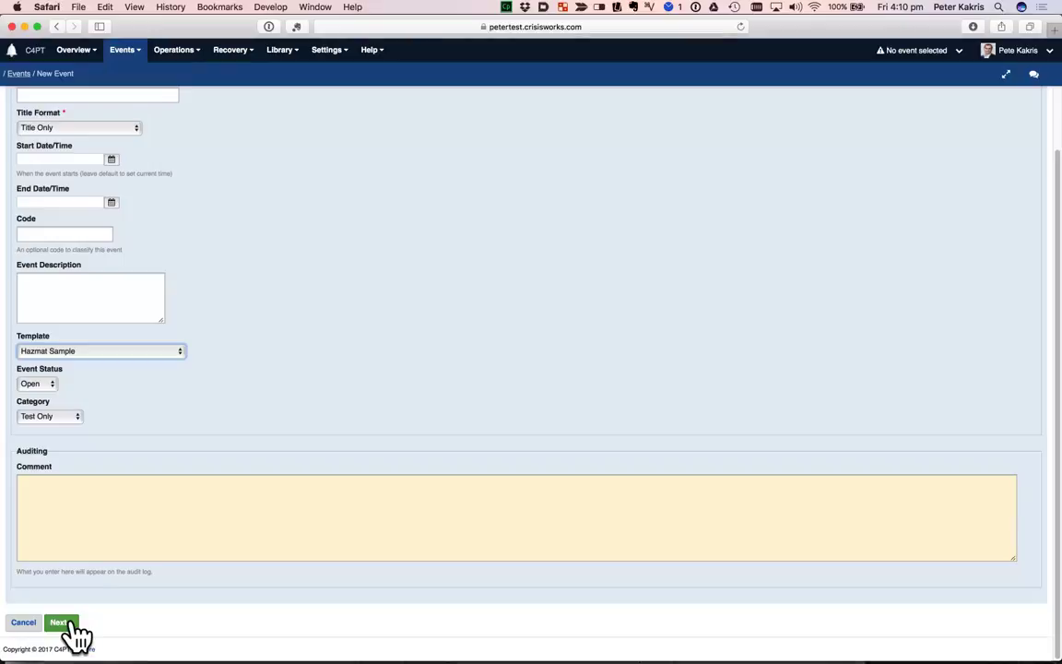
{"action": "left_click", "coordinate": [72, 624]}
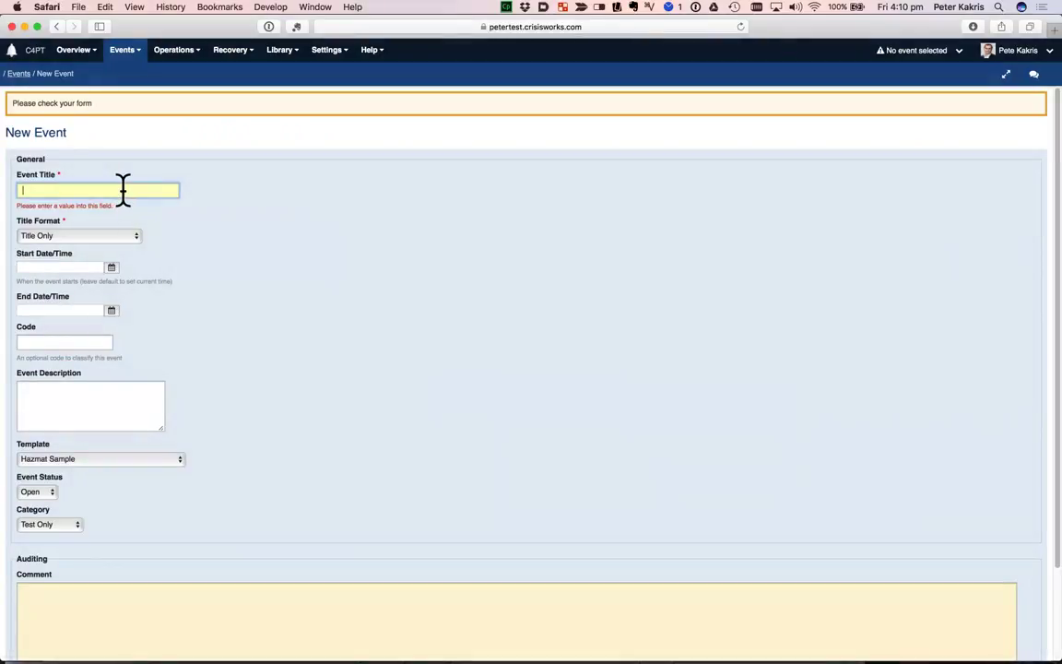
Title the event Demo chemical spill, set the format to Title with Date and Time Started, and add the audit comment "advised by the police".
{"action": "type", "text": "Demo chemical spill"}
{"action": "left_click", "coordinate": [132, 237]}
{"action": "left_click", "coordinate": [130, 260]}
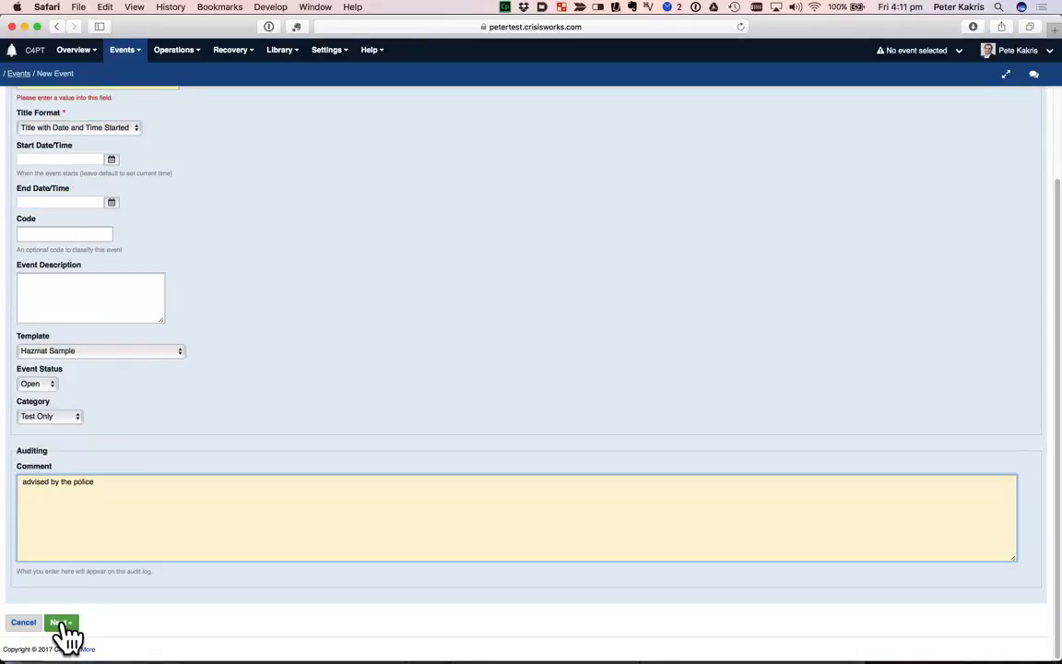
{"action": "left_click", "coordinate": [63, 623]}
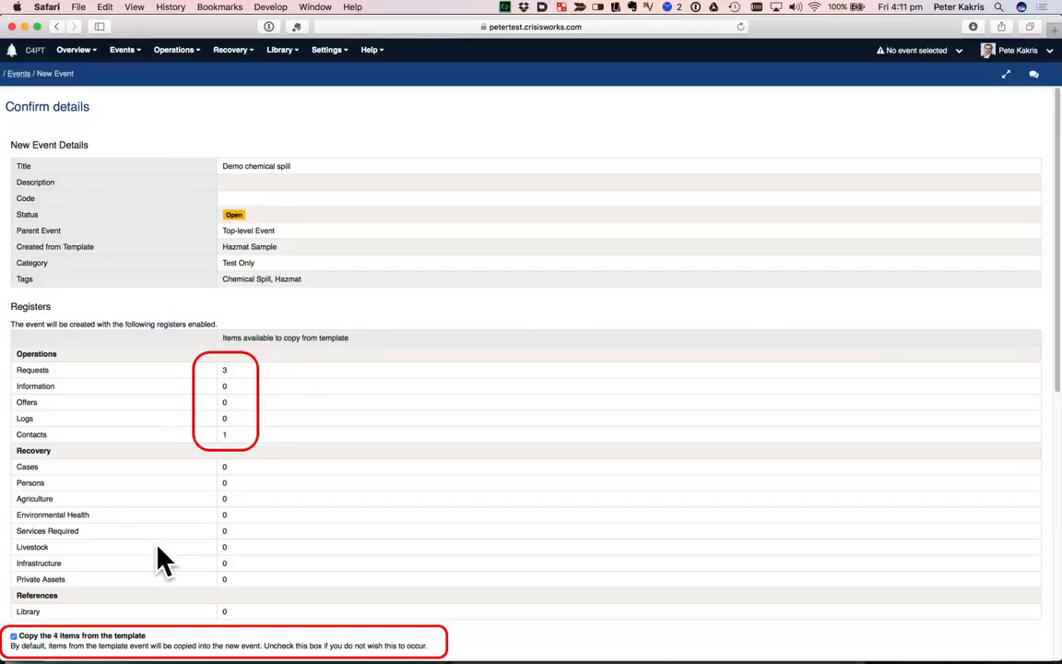
Finish creating the event with the template items copied and automatic on-duty, and open its requests register.
{"action": "scroll", "coordinate": [163, 559], "scroll_direction": "down", "scroll_amount": 5}
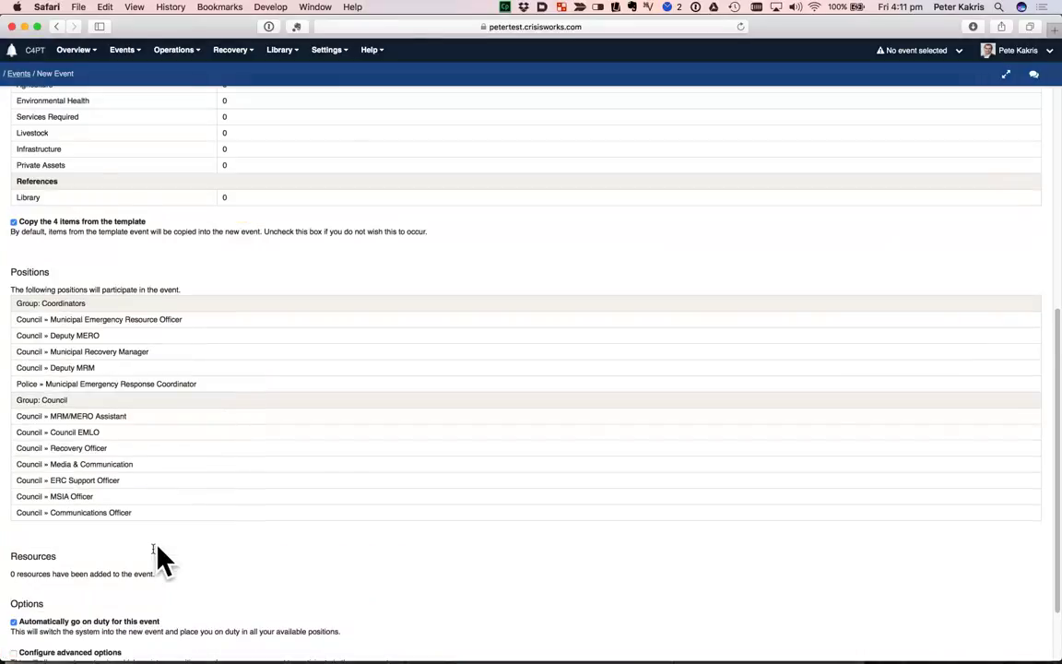
{"action": "scroll", "coordinate": [162, 559], "scroll_direction": "down", "scroll_amount": 2}
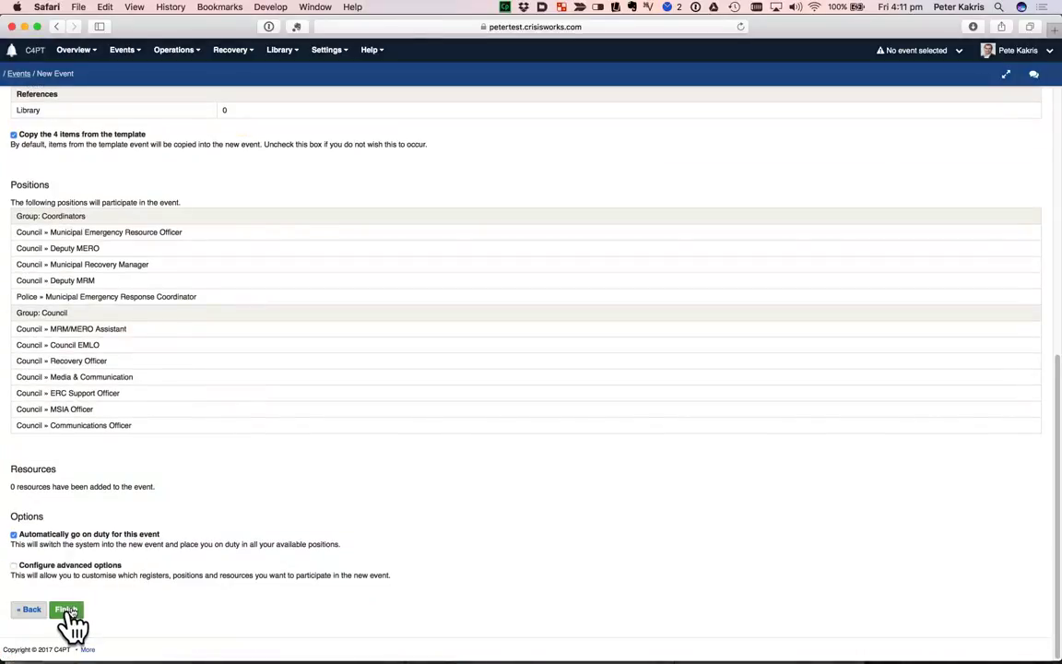
{"action": "left_click", "coordinate": [66, 612]}
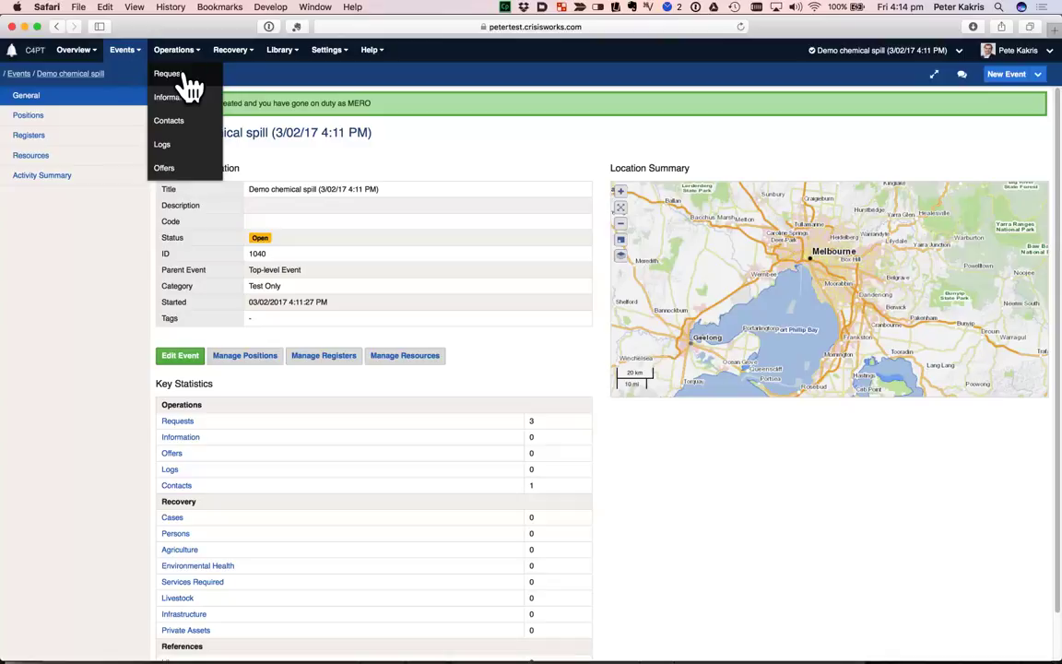
{"action": "left_click", "coordinate": [184, 75]}
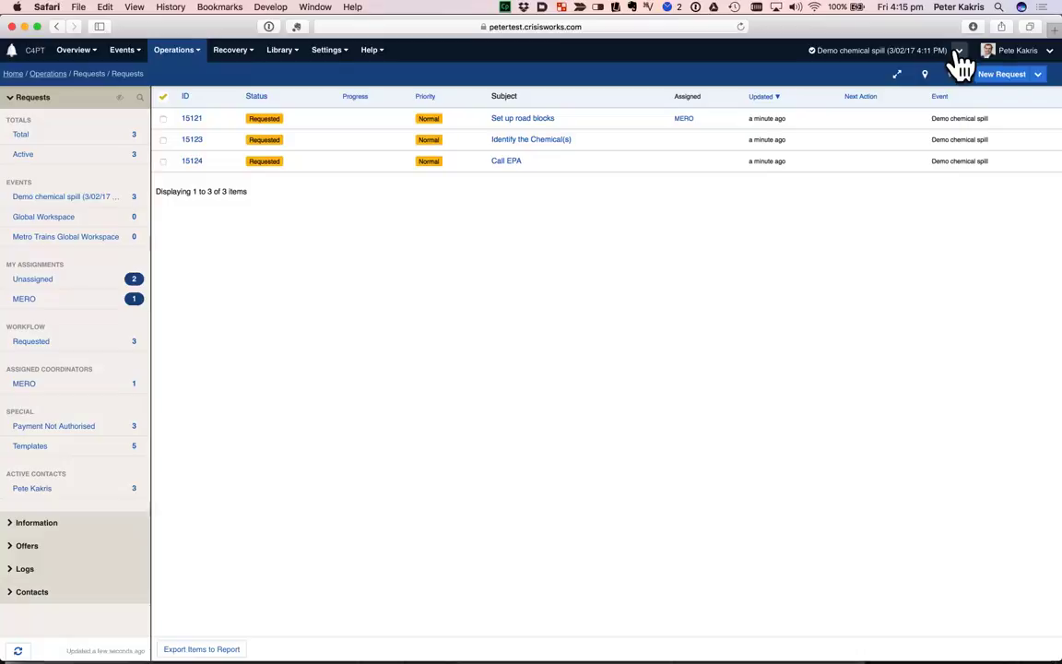
Open the Hazmat Sample template from the list of template events.
{"action": "left_click", "coordinate": [959, 51]}
{"action": "left_click", "coordinate": [911, 223]}
{"action": "left_click", "coordinate": [51, 178]}
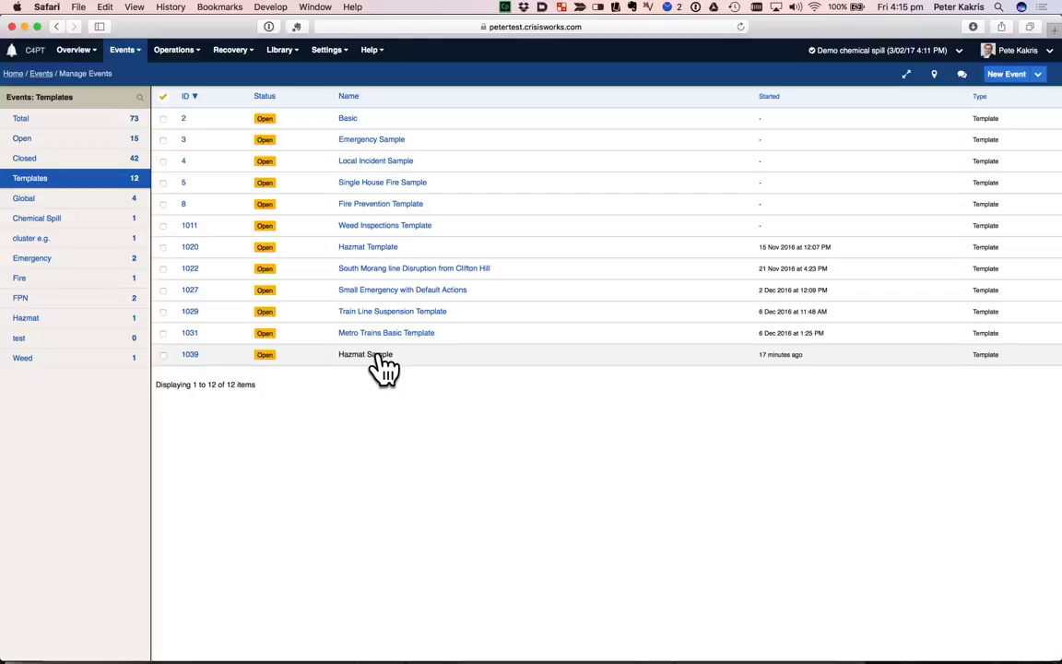
{"action": "left_click", "coordinate": [380, 358]}
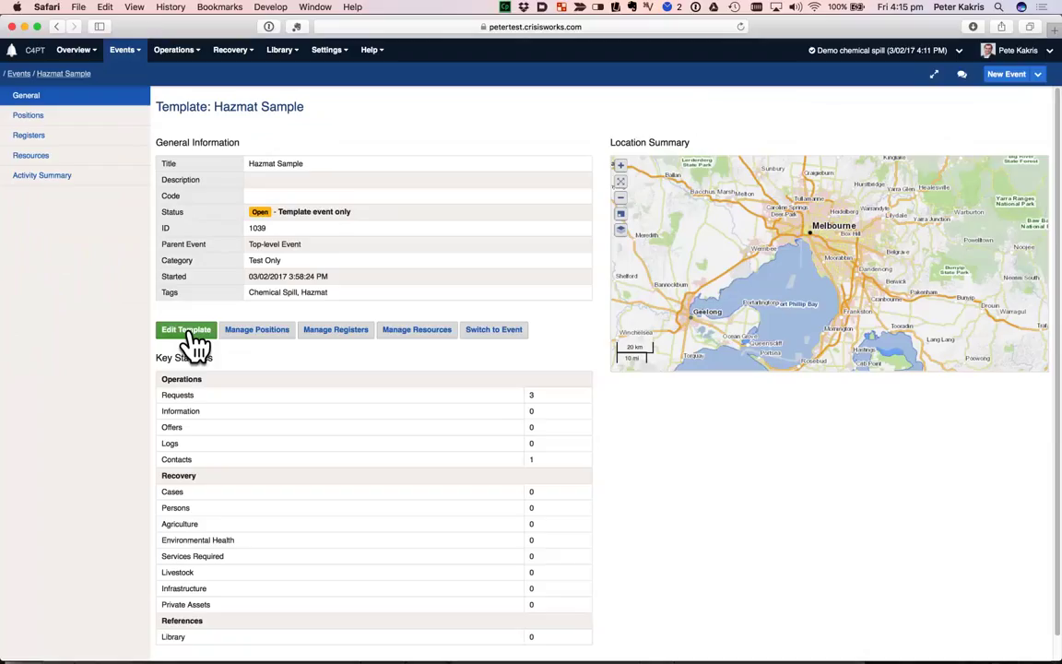
Turn off the template option for Hazmat Sample, save the update, and switch to that event.
{"action": "left_click", "coordinate": [195, 337]}
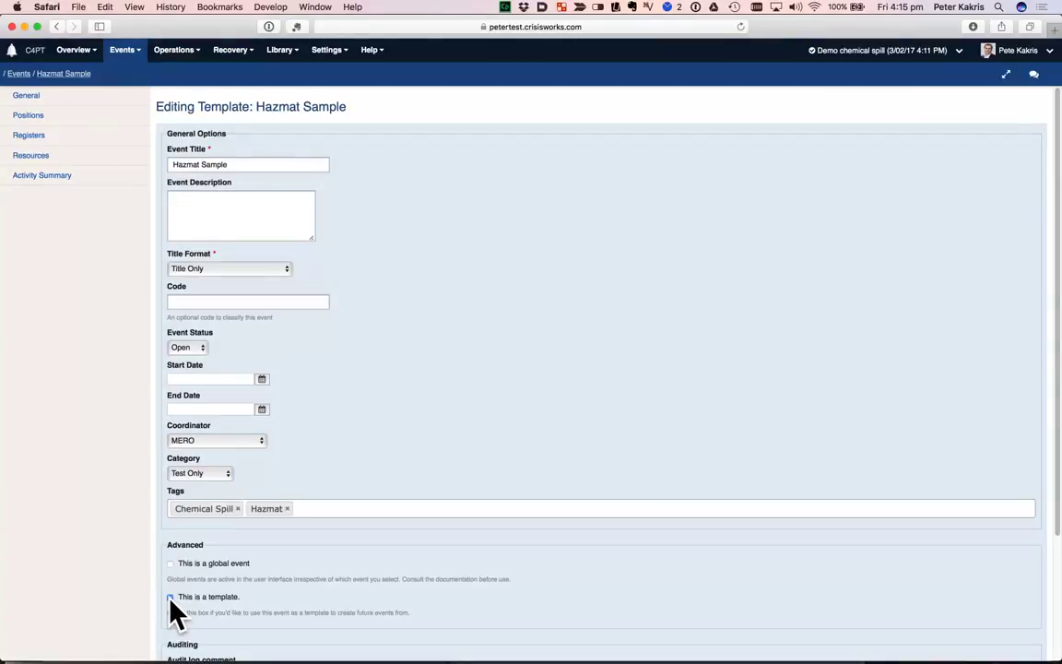
{"action": "left_click", "coordinate": [171, 597]}
{"action": "scroll", "coordinate": [265, 584], "scroll_direction": "down", "scroll_amount": 5}
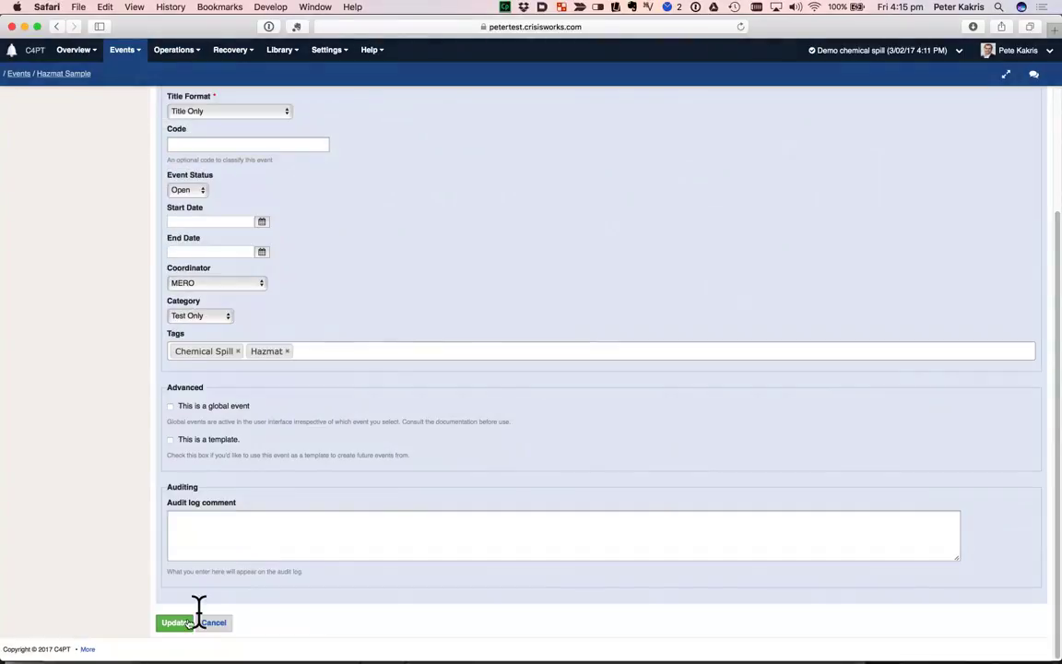
{"action": "left_click", "coordinate": [188, 624]}
{"action": "left_click", "coordinate": [473, 360]}
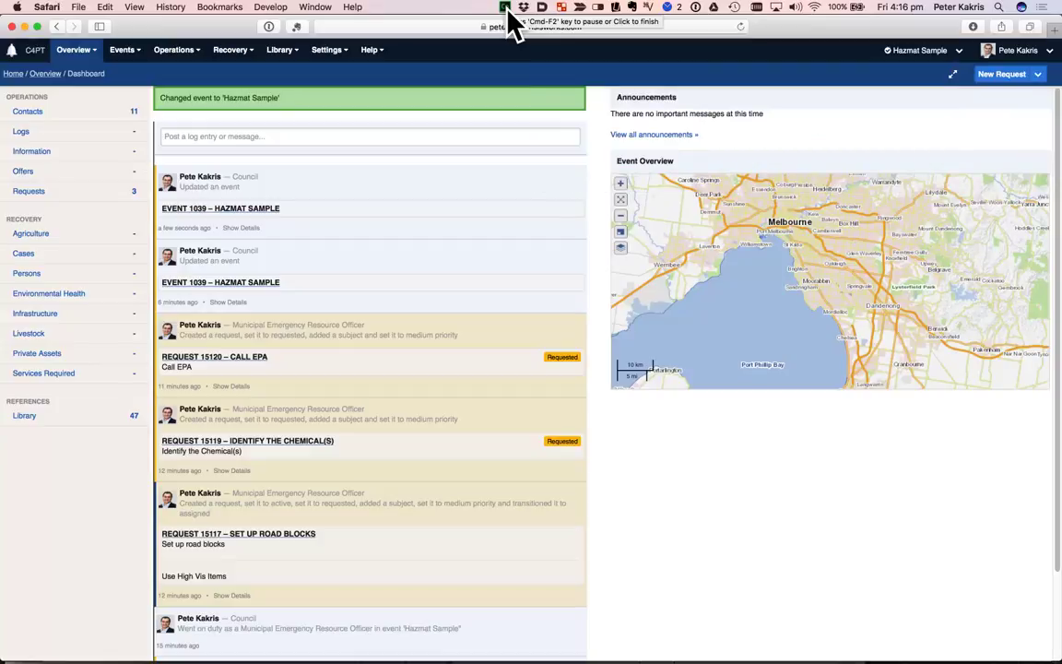
{"action": "left_click", "coordinate": [508, 10]}
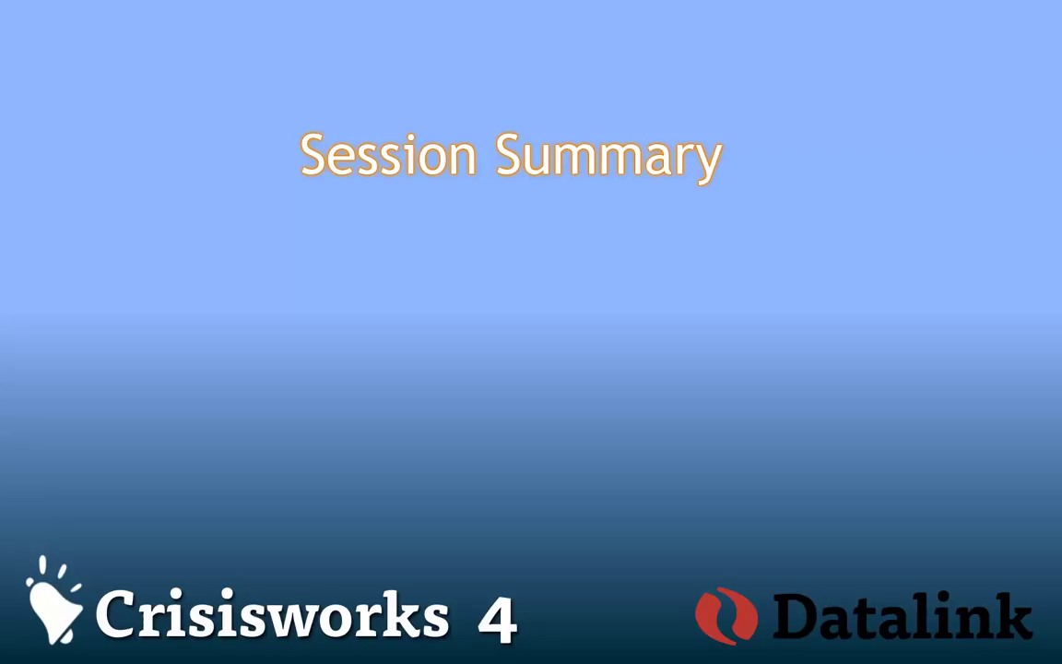